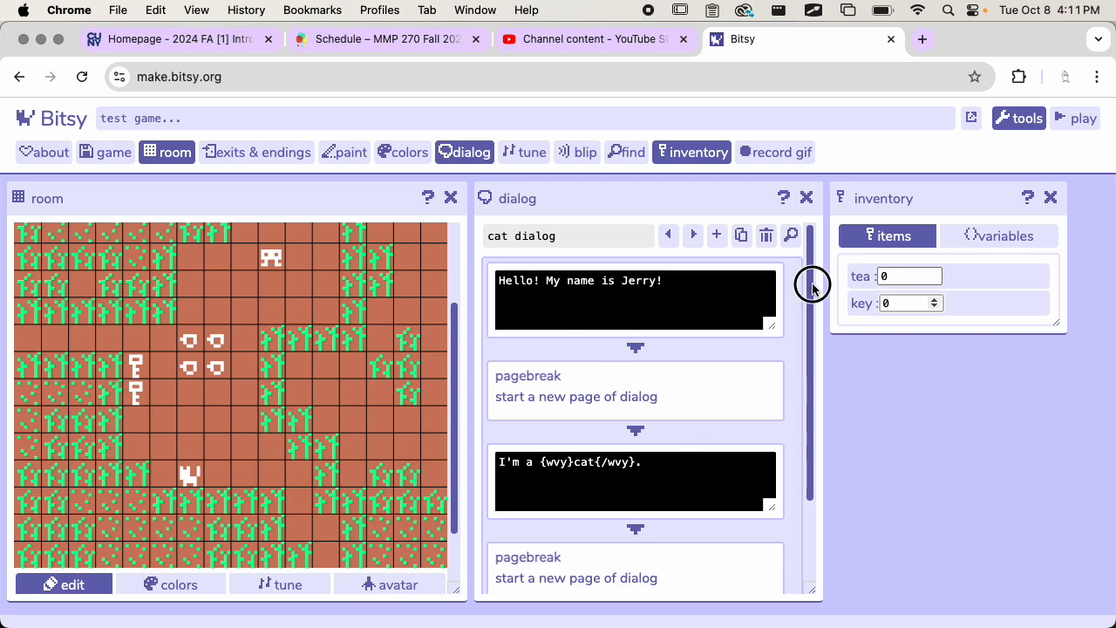
# Step: Add a branching list after the last page break of the cat dialog
pyautogui.moveTo(810, 282); pyautogui.dragTo(793, 419)
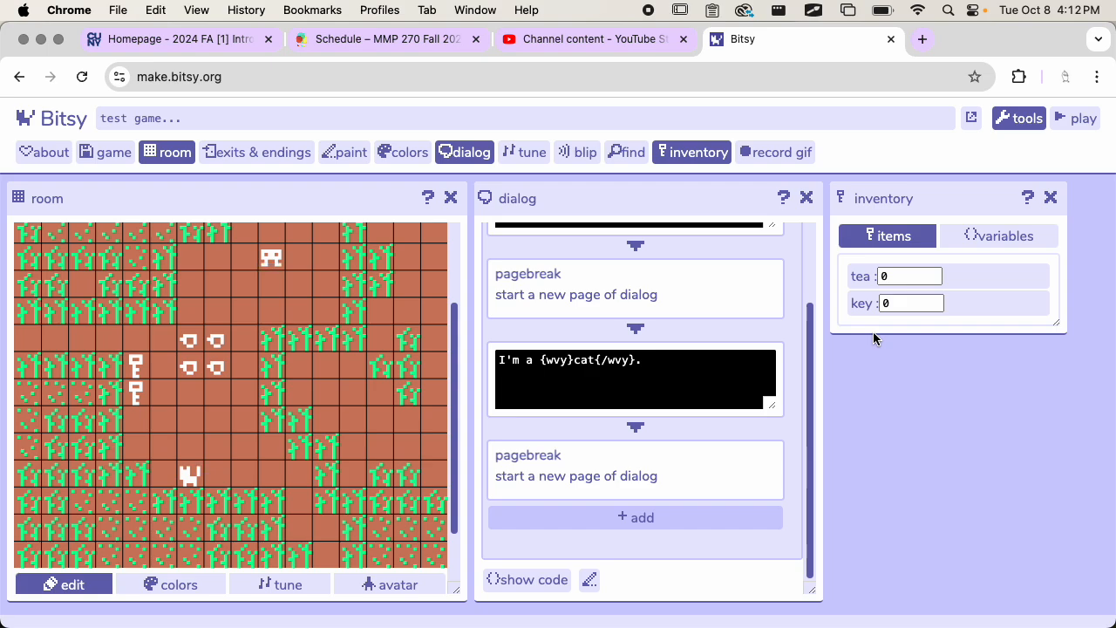
pyautogui.click(621, 518)
pyautogui.scroll(-3, 698, 489)
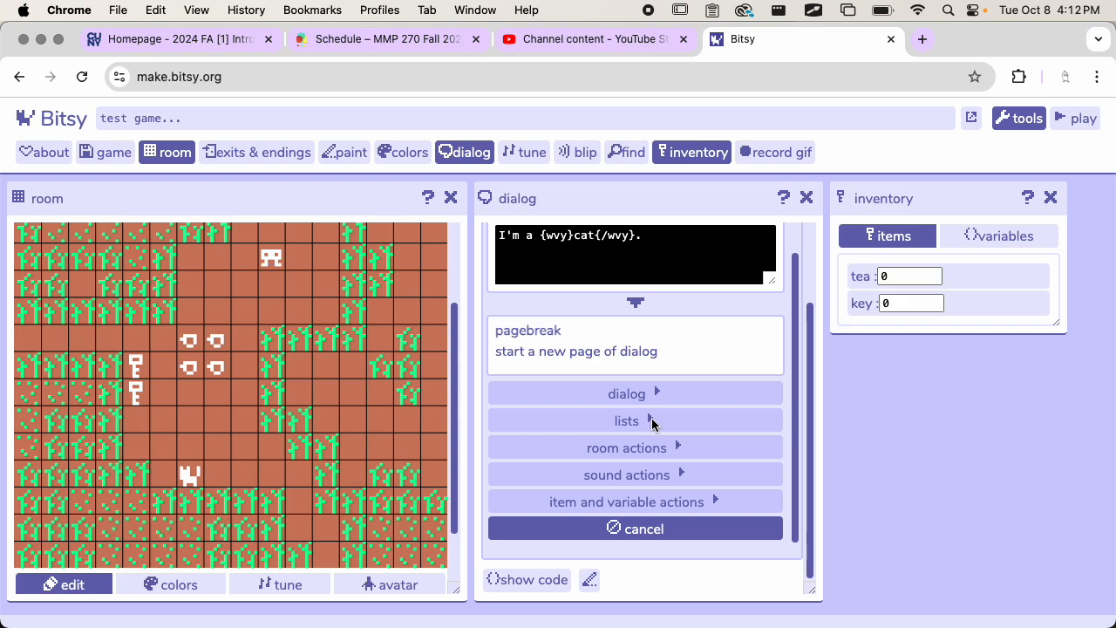
pyautogui.click(652, 422)
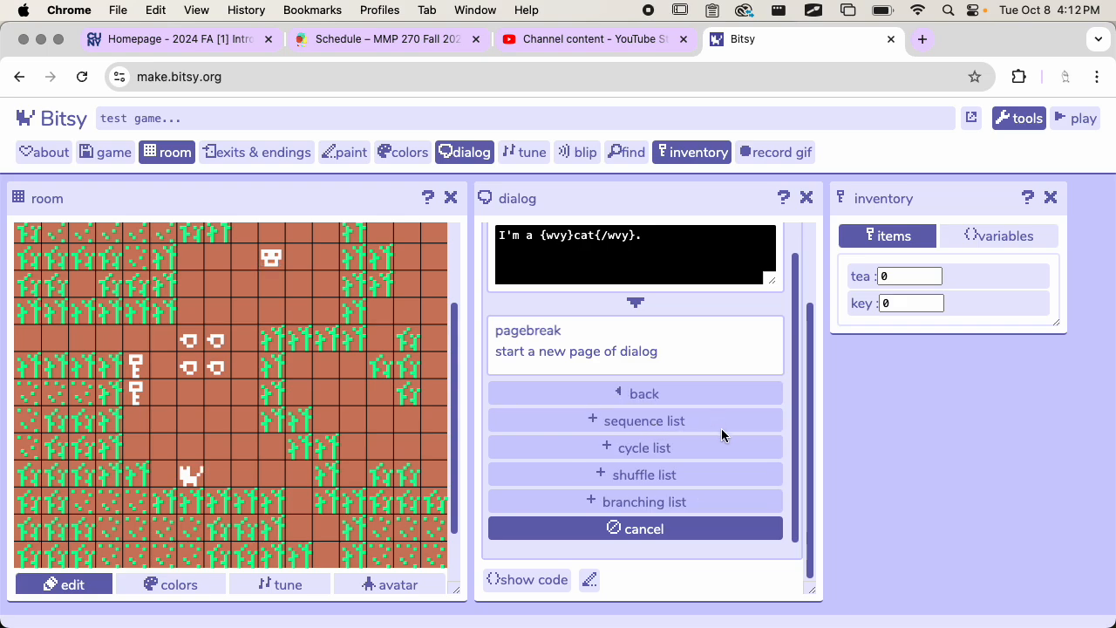
pyautogui.click(622, 503)
pyautogui.scroll(-4, 734, 410)
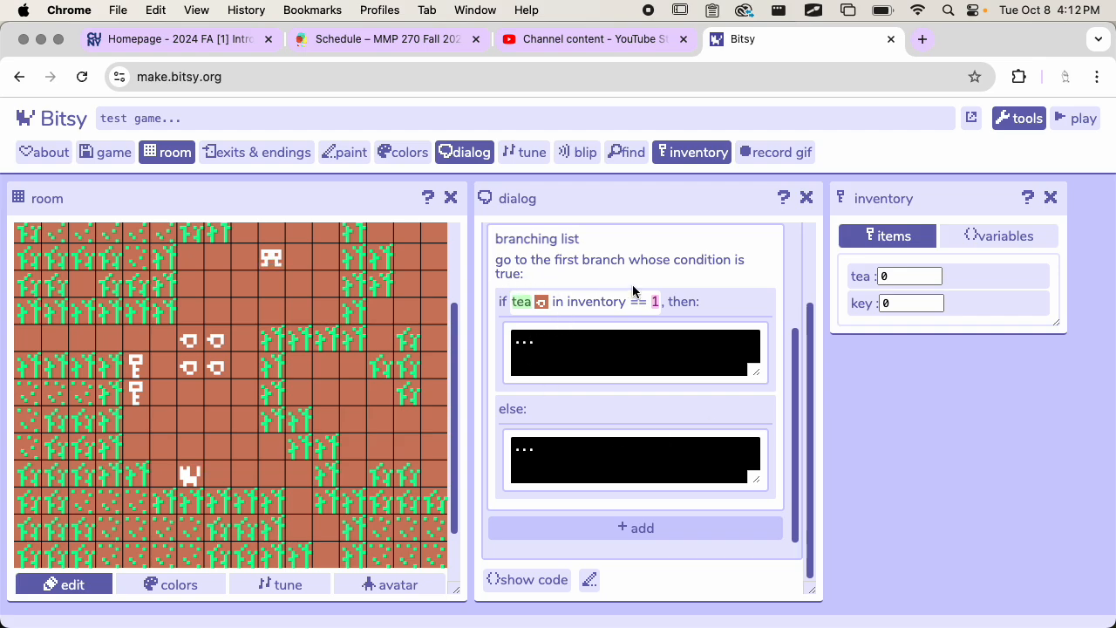
pyautogui.scroll(1, 634, 329)
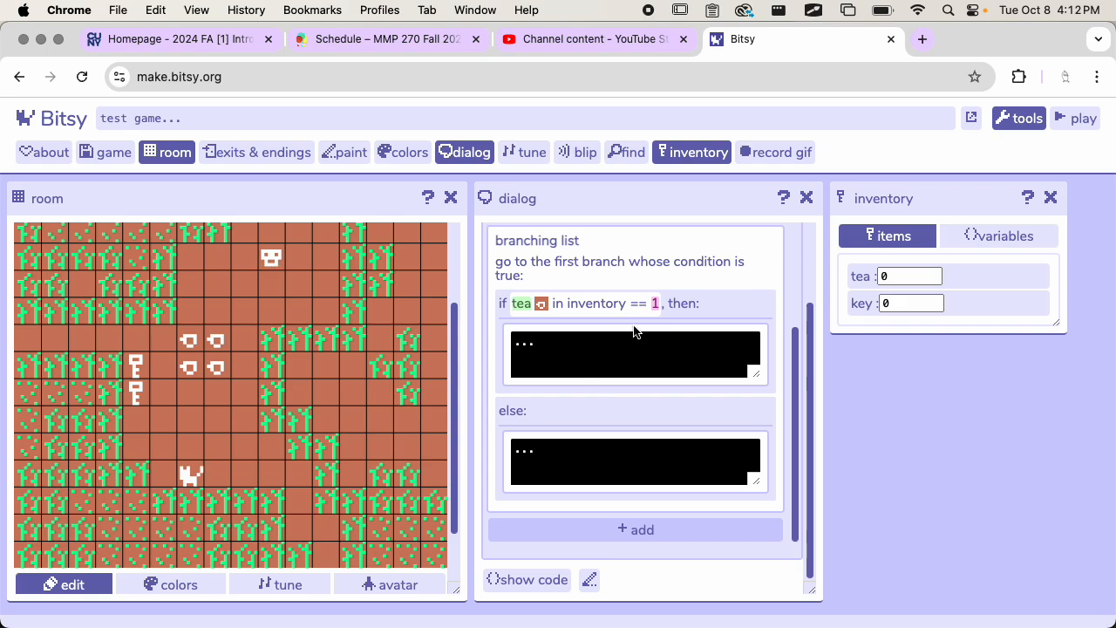
pyautogui.scroll(-1, 597, 319)
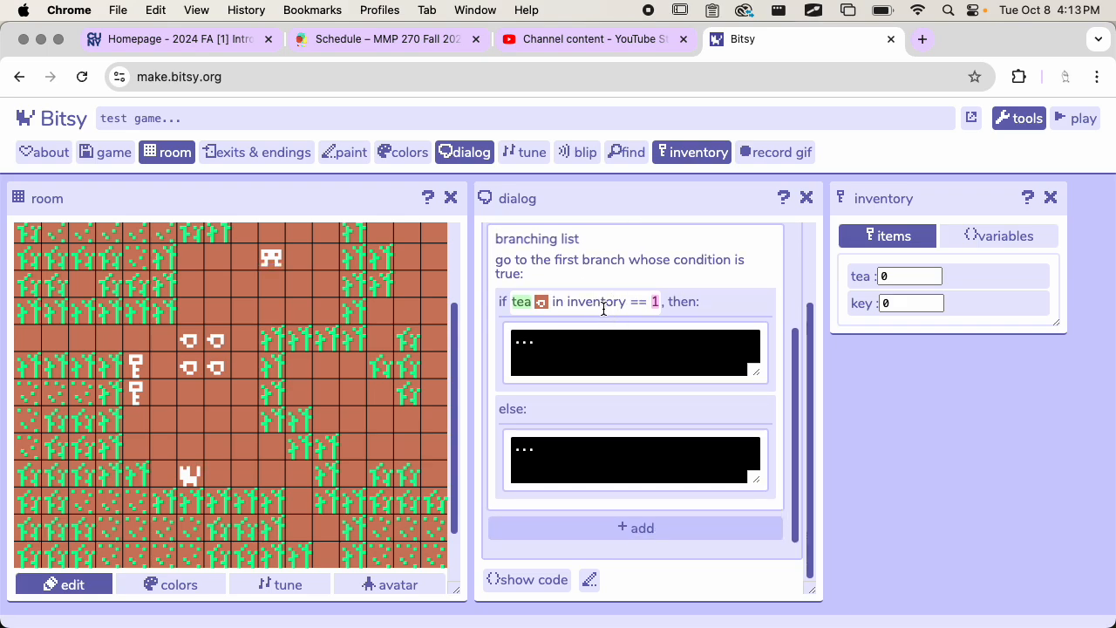
# Step: Delete the tea condition branch, and remove the entire branching list from the cat dialog
pyautogui.click(602, 305)
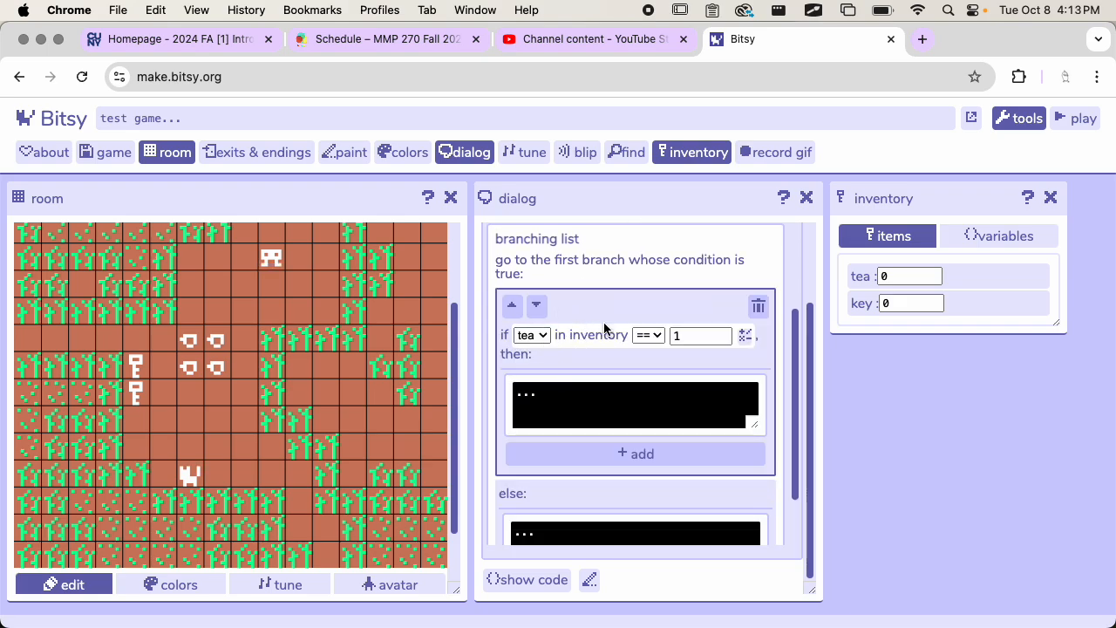
pyautogui.click(758, 306)
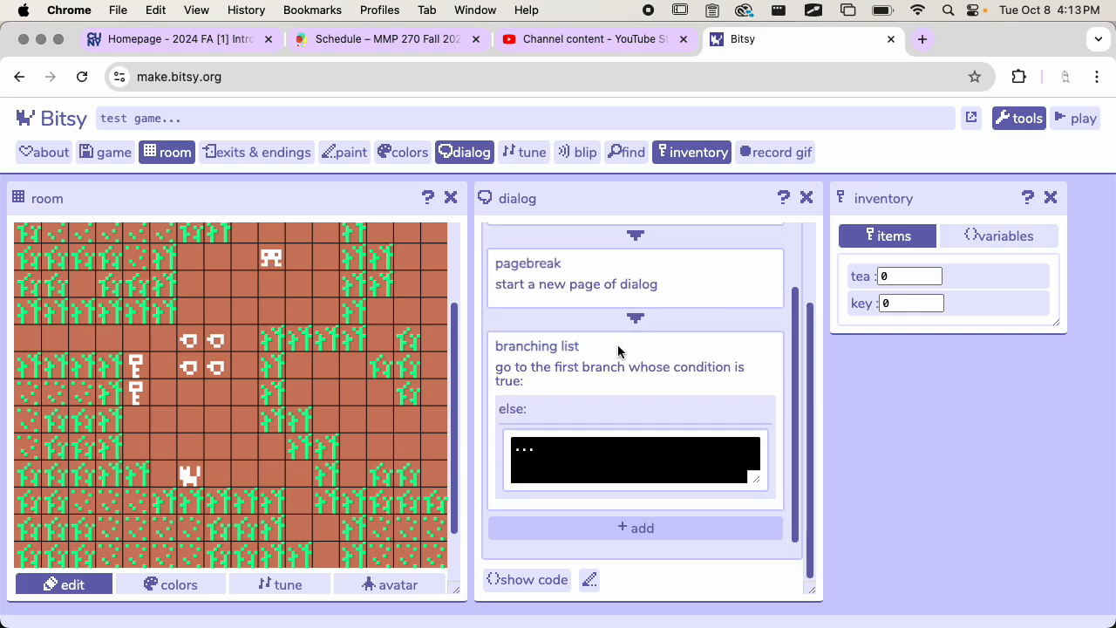
pyautogui.click(665, 352)
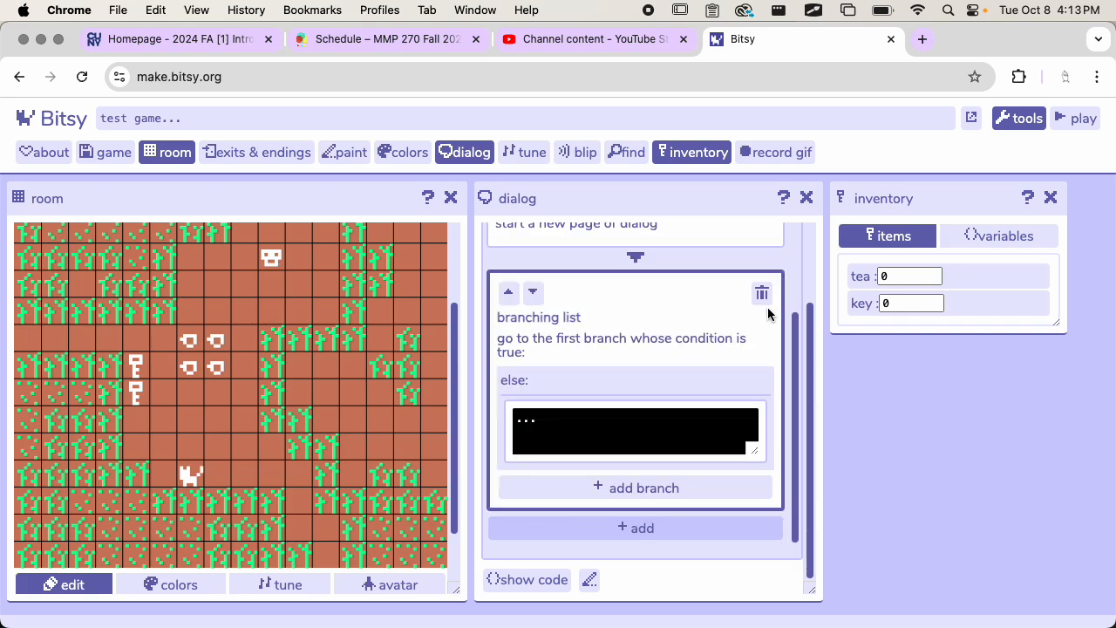
pyautogui.click(765, 296)
# Step: Add a new branching list below the final page break in the cat dialog
pyautogui.click(634, 517)
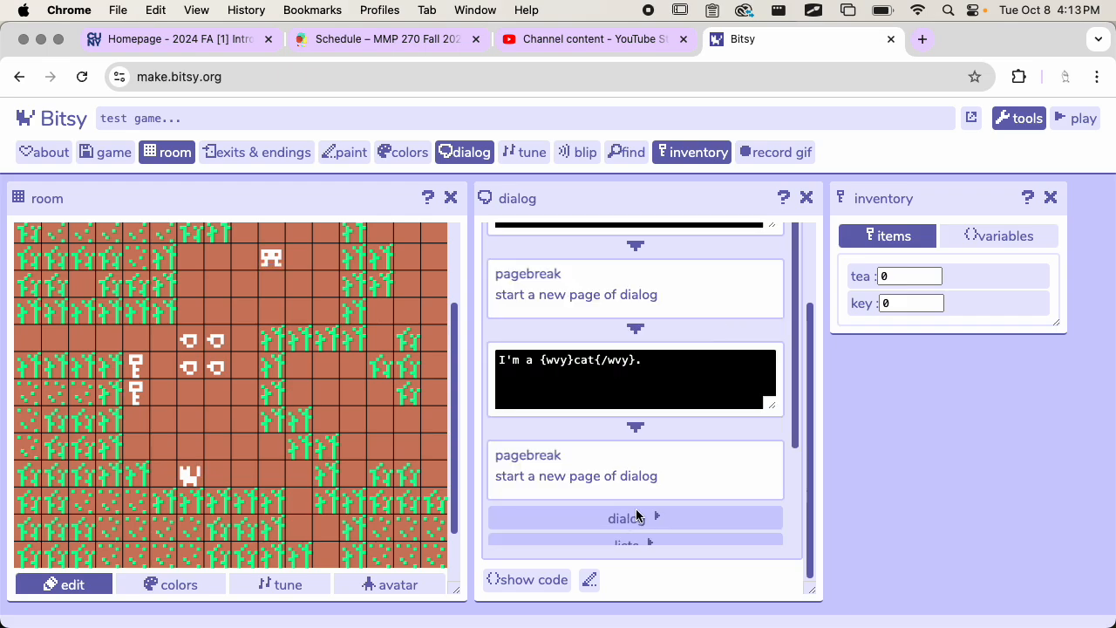
pyautogui.click(646, 419)
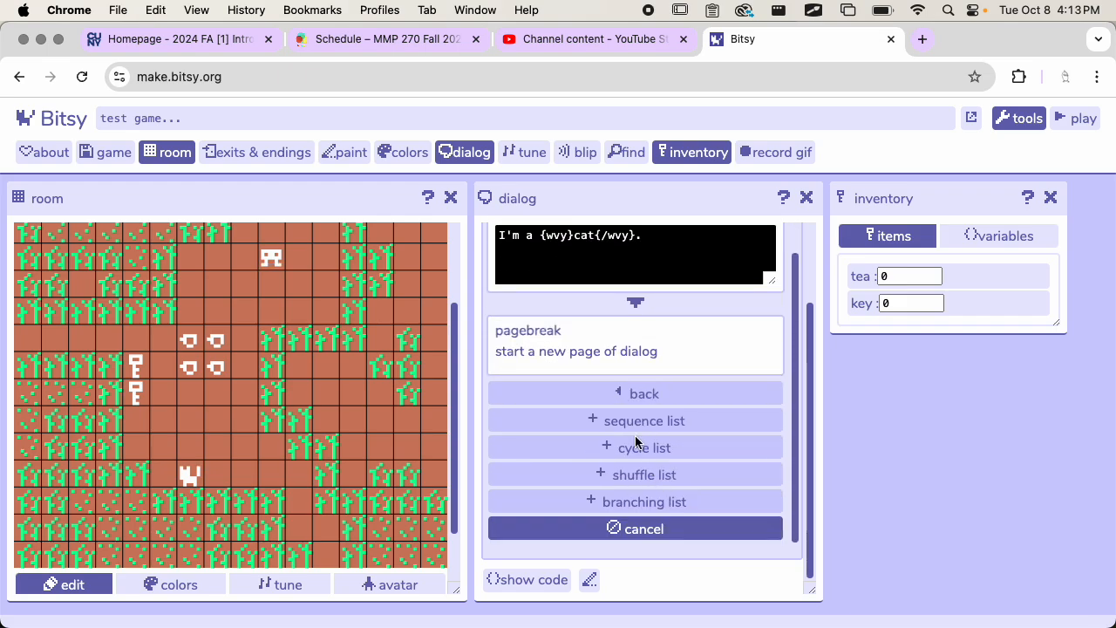
pyautogui.click(641, 504)
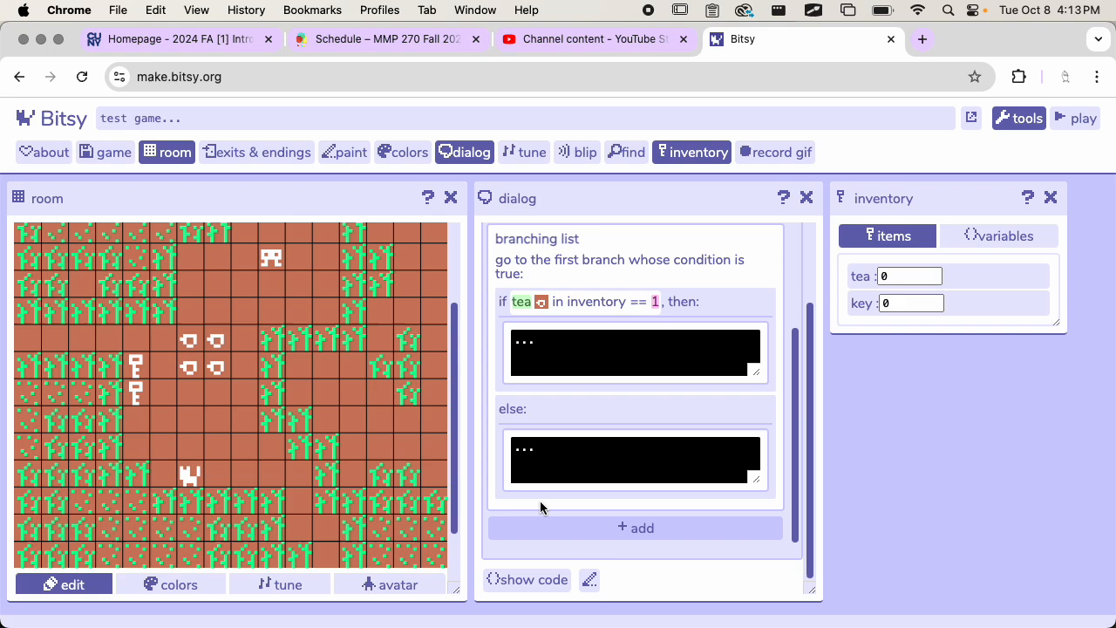
# Step: Examine the branching list's condition in the cat dialog's code, and return to the block view
pyautogui.click(523, 579)
pyautogui.scroll(5, 580, 349)
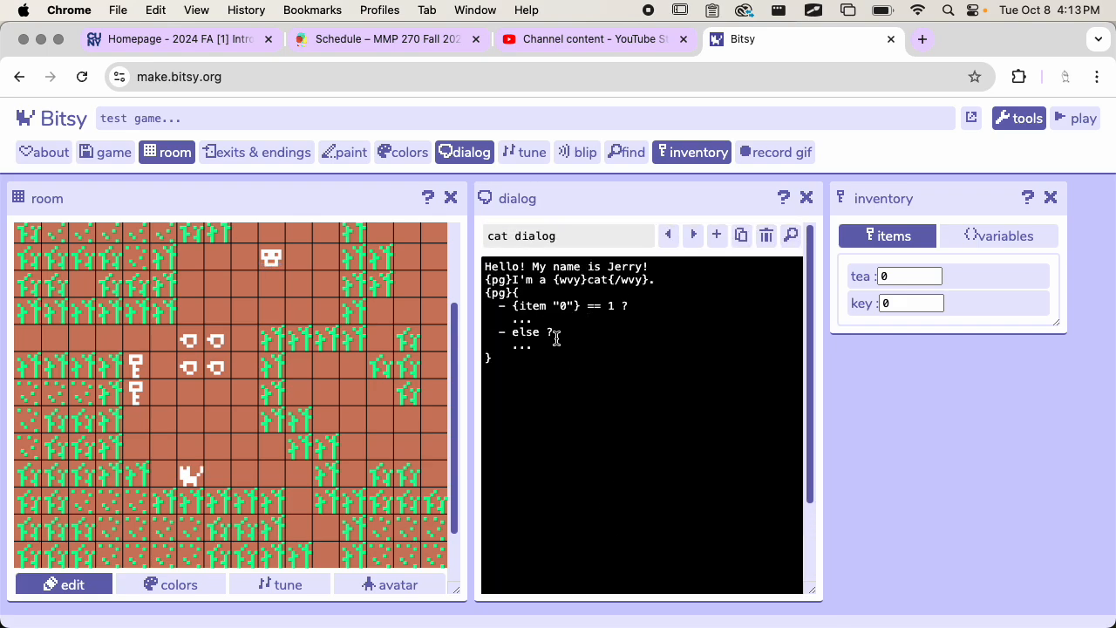
pyautogui.moveTo(497, 307); pyautogui.dragTo(666, 309)
pyautogui.click(675, 309)
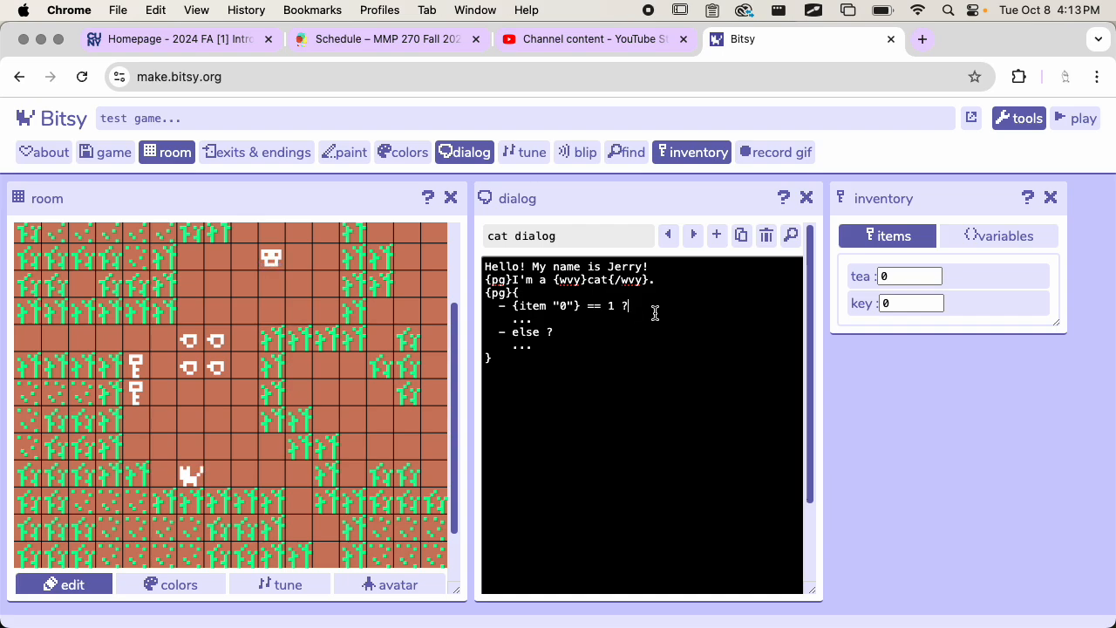
pyautogui.scroll(-3, 673, 381)
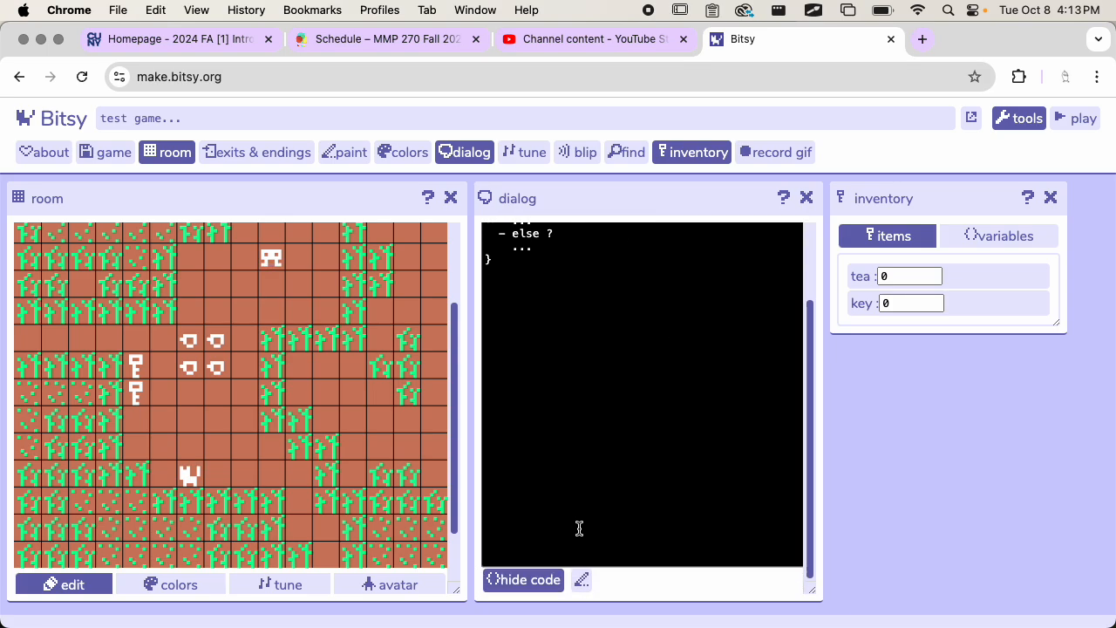
pyautogui.click(511, 583)
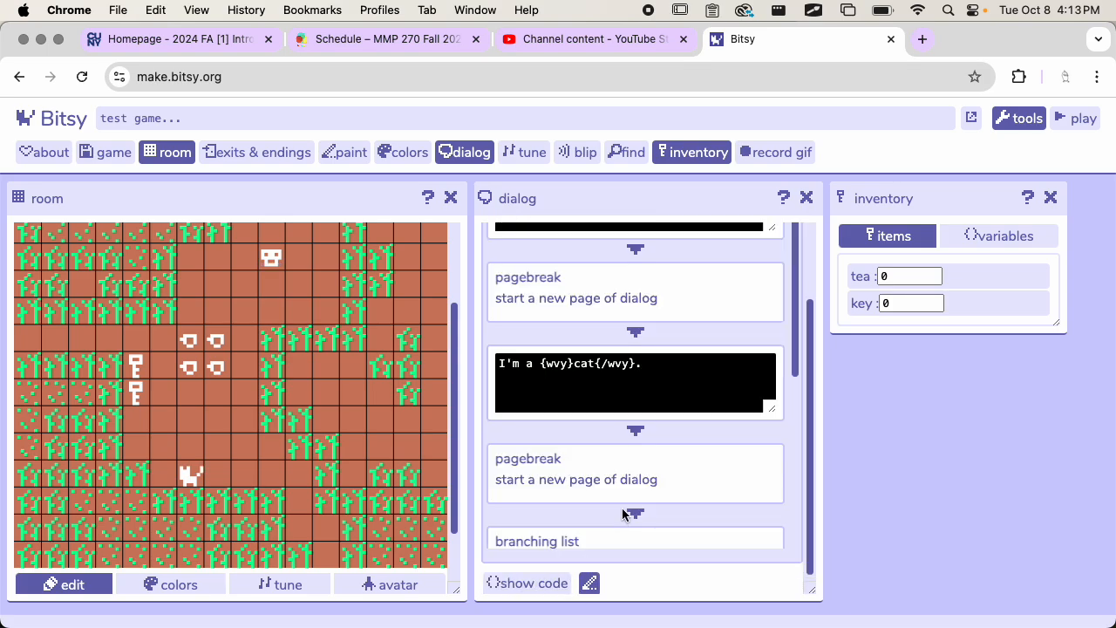
# Step: Replace the tea branch's placeholder text with "I see you have a tea cup. Can I have some tea?" and hide its text effects
pyautogui.scroll(3, 646, 445)
pyautogui.scroll(-5, 649, 366)
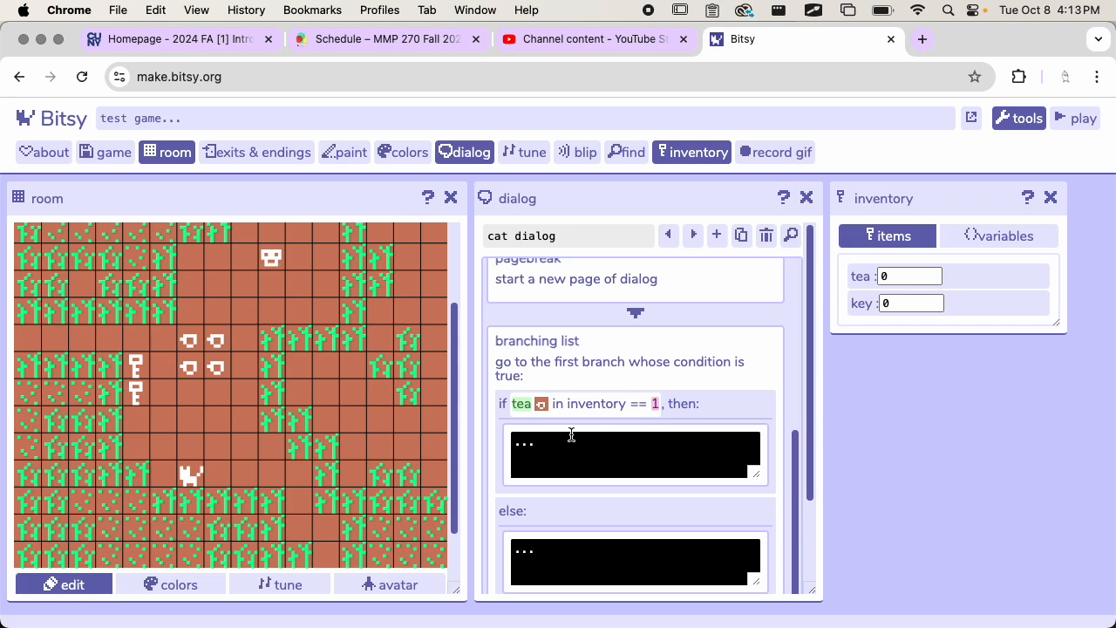
pyautogui.scroll(-2, 603, 352)
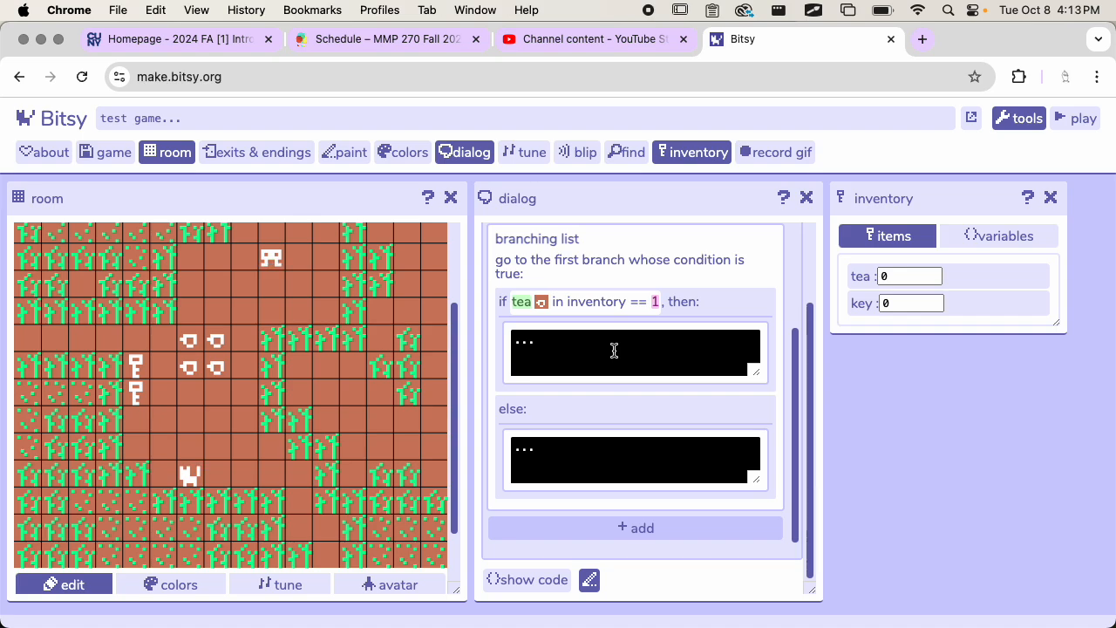
pyautogui.click(559, 345)
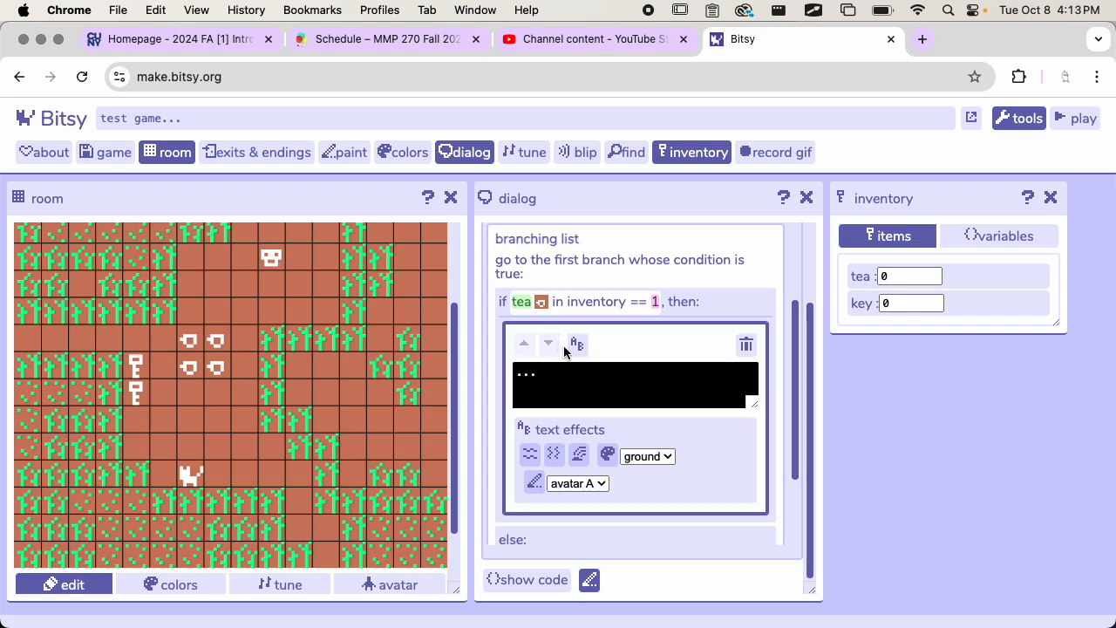
pyautogui.click(615, 384)
pyautogui.moveTo(574, 378); pyautogui.dragTo(518, 373)
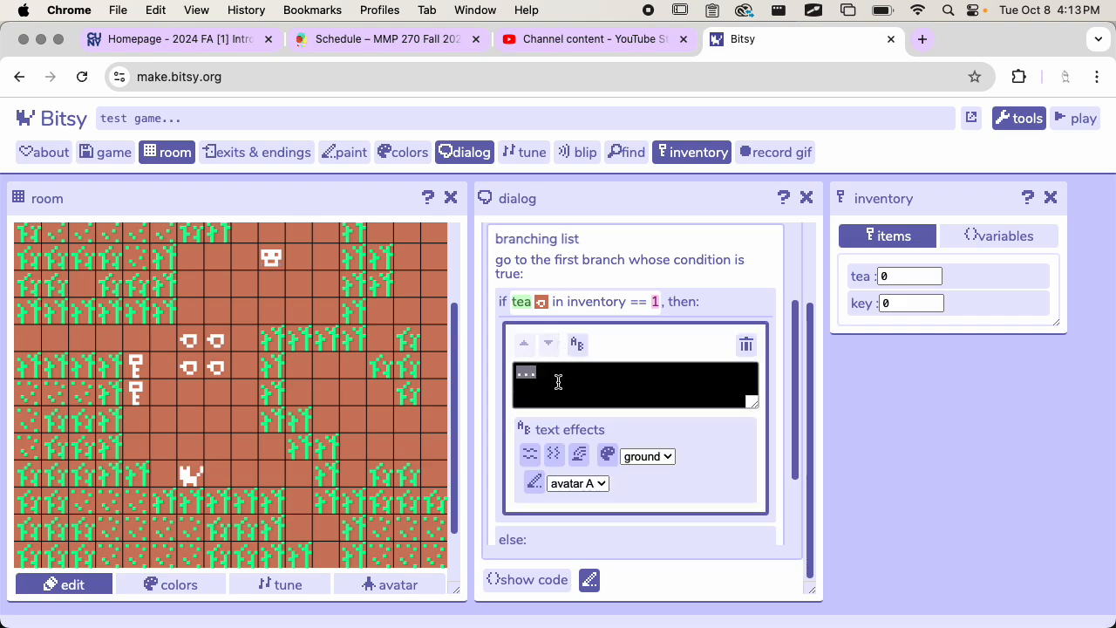
pyautogui.write('I see you havea. ')
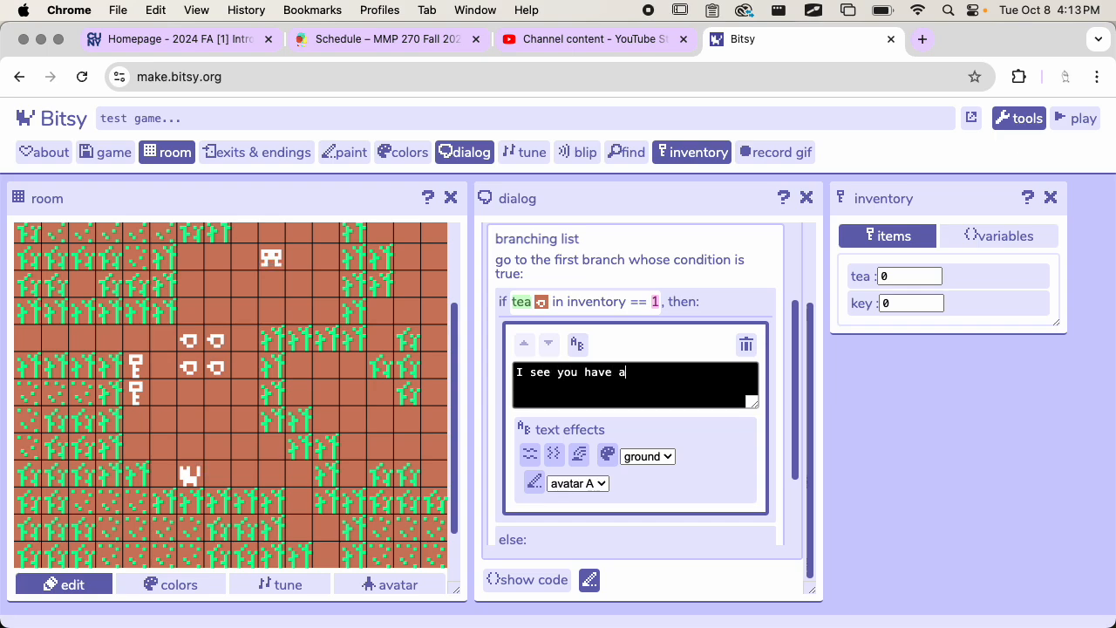
pyautogui.write('tea cup. ')
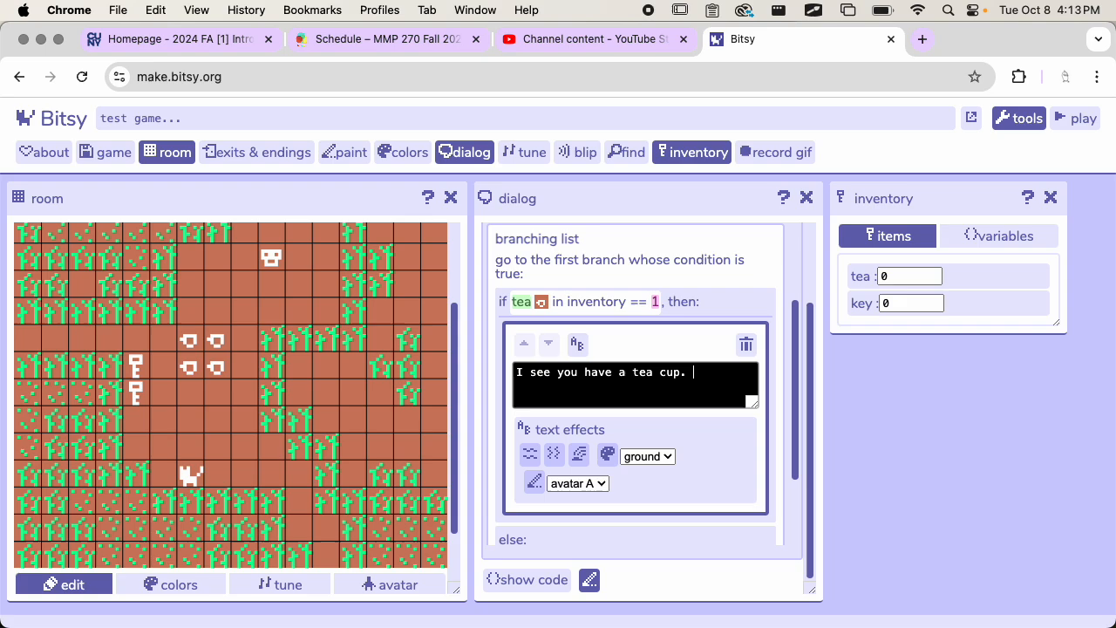
pyautogui.write('Can I hav')
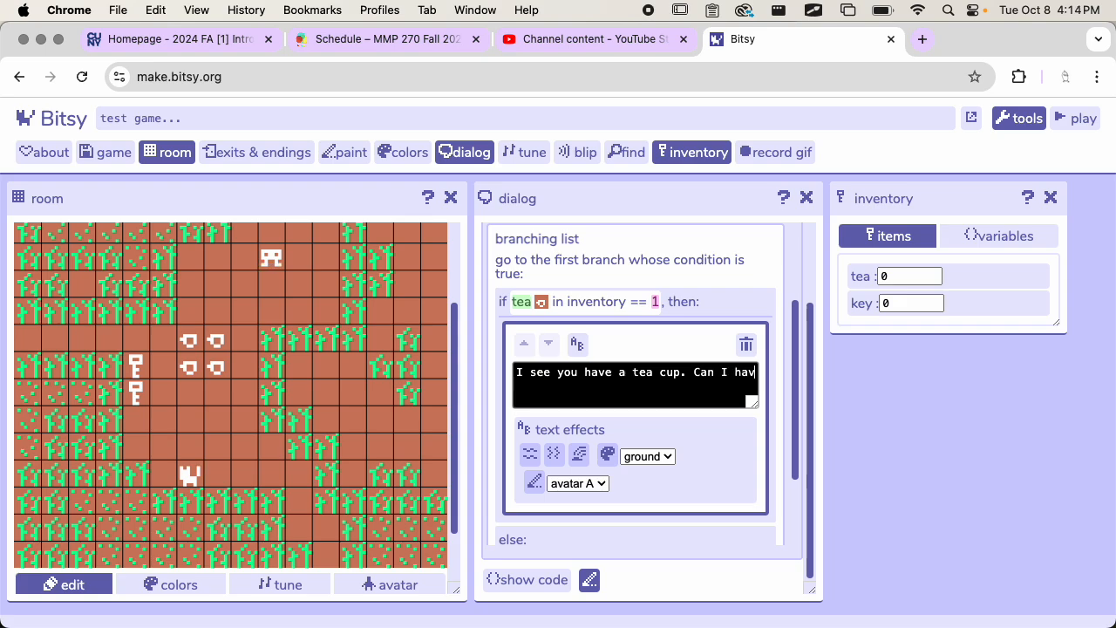
pyautogui.write('e some tea')
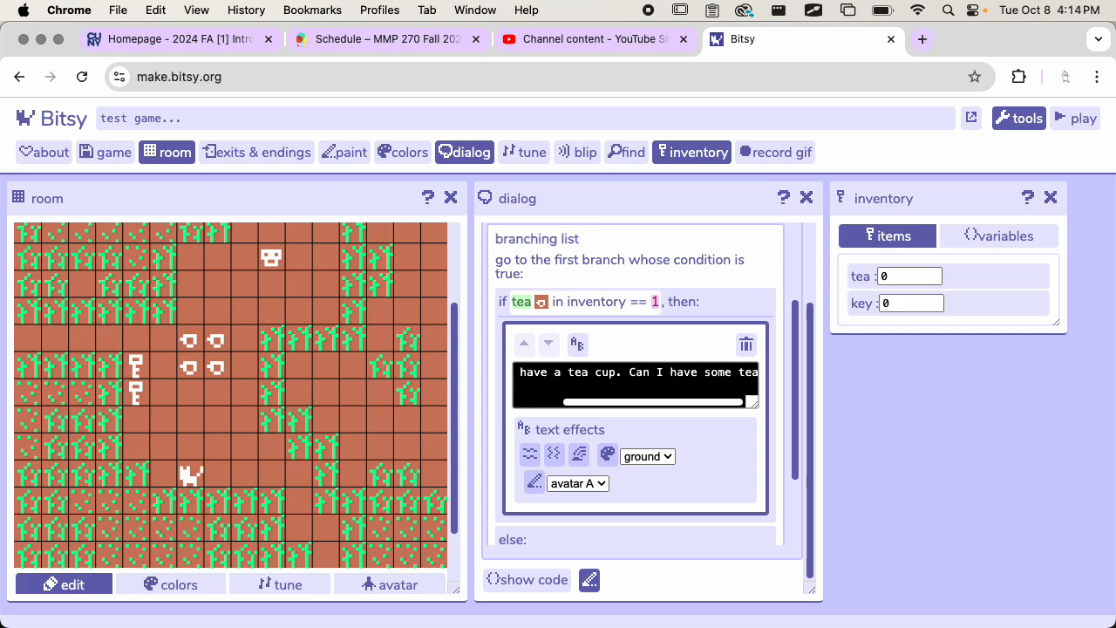
pyautogui.write('?')
pyautogui.hscroll(-5, 645, 392)
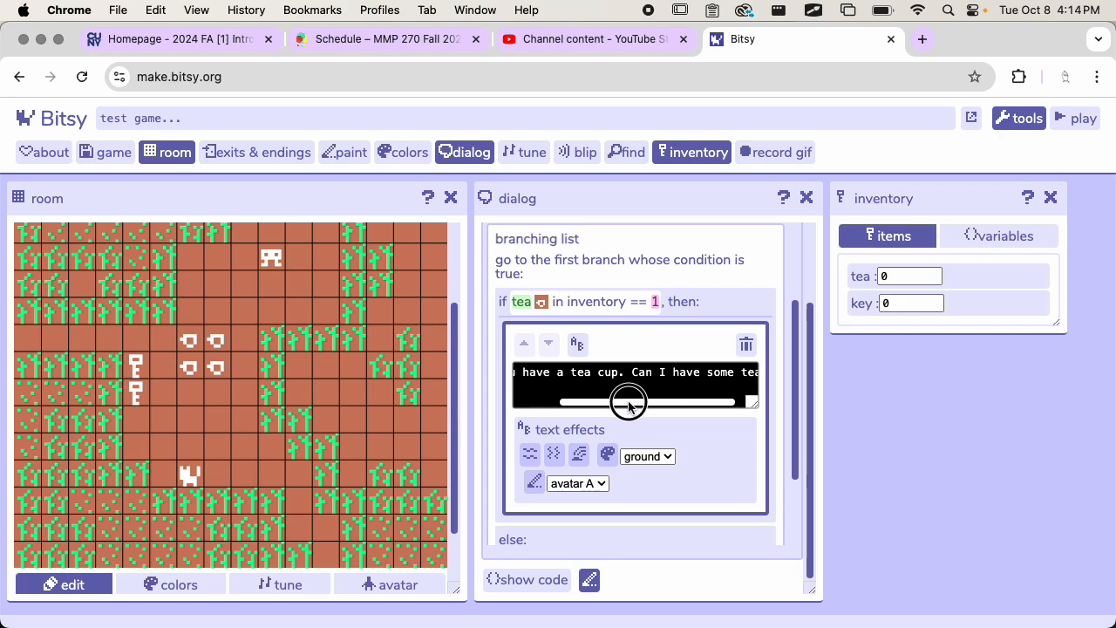
pyautogui.scroll(-2, 675, 391)
pyautogui.scroll(1, 697, 385)
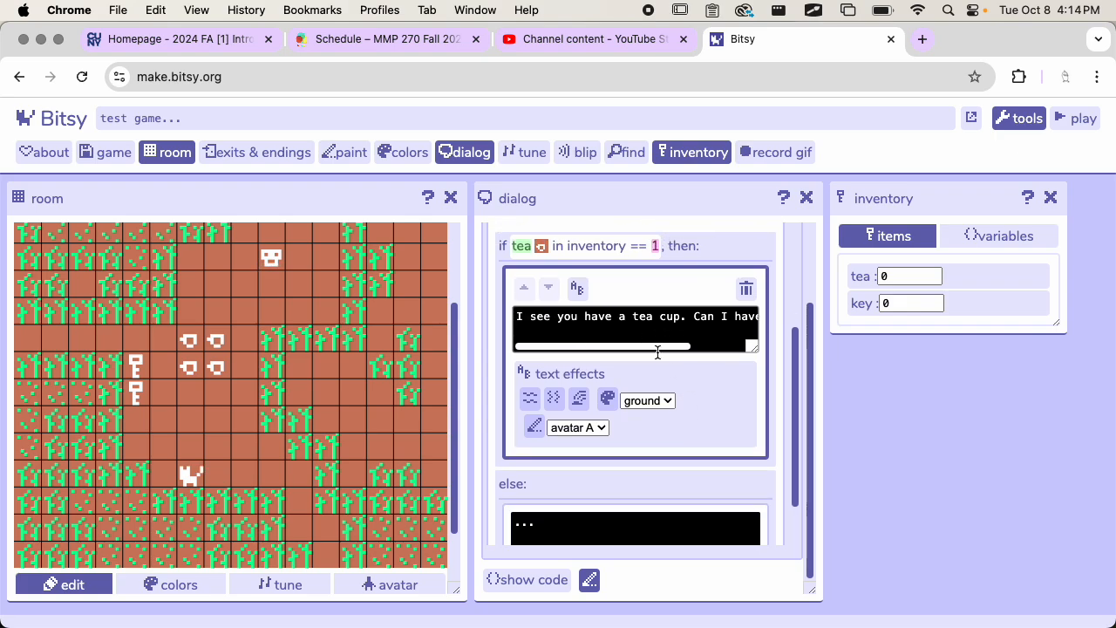
pyautogui.click(582, 295)
# Step: Set the else branch's dialog text to "Boy, I'm really thirsty."
pyautogui.click(571, 471)
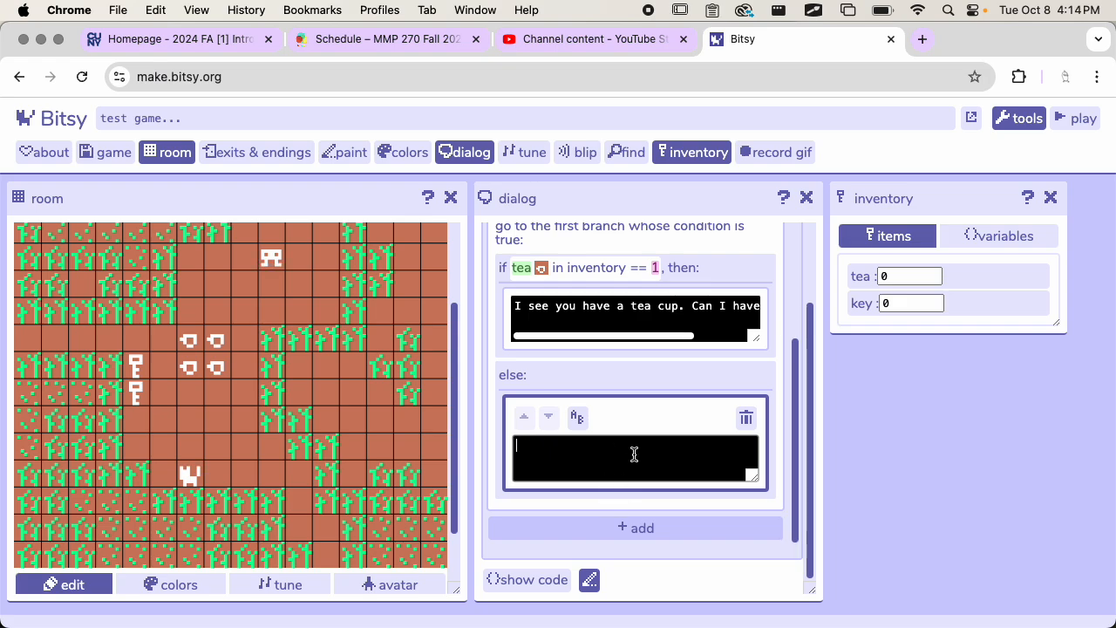
pyautogui.write("Boy, I'm really thirsty.")
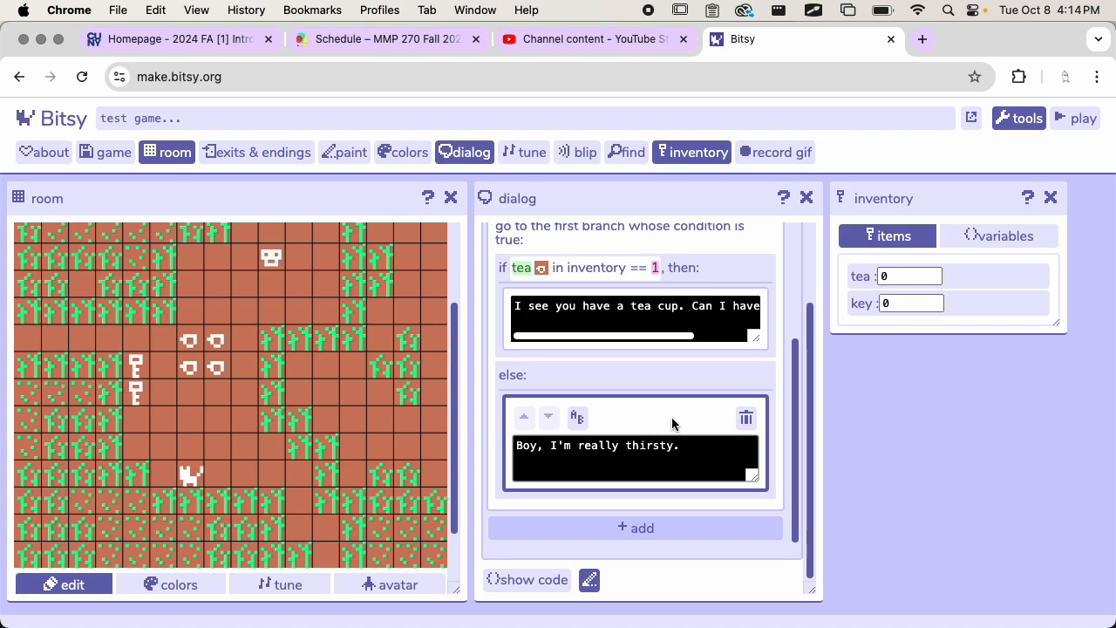
# Step: Start a playtest of the game and dismiss its opening title text
pyautogui.scroll(2, 655, 376)
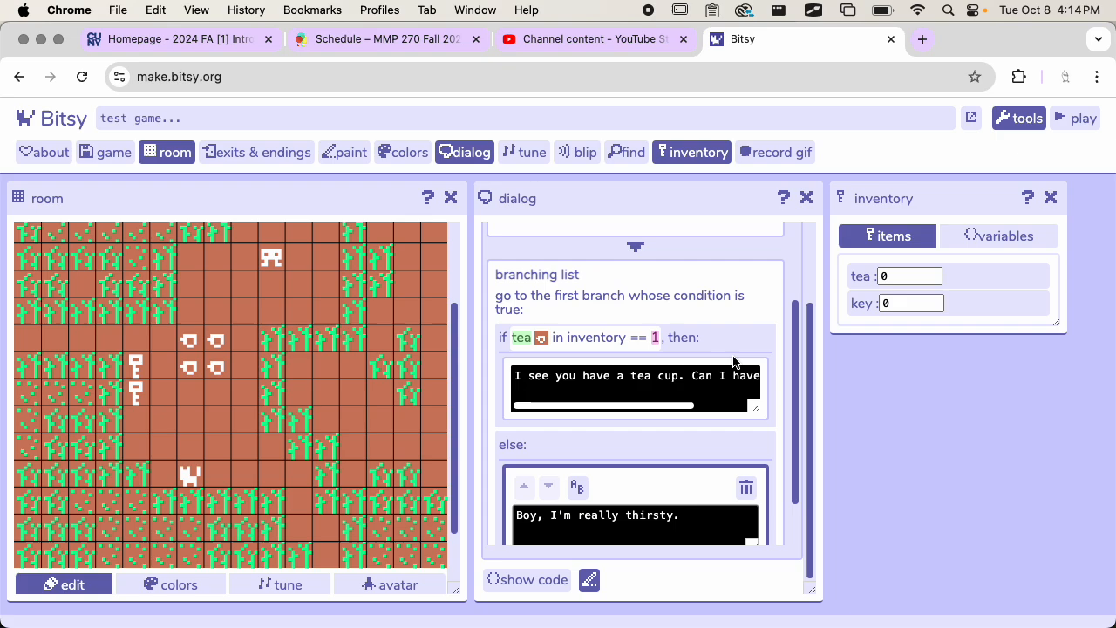
pyautogui.click(1076, 120)
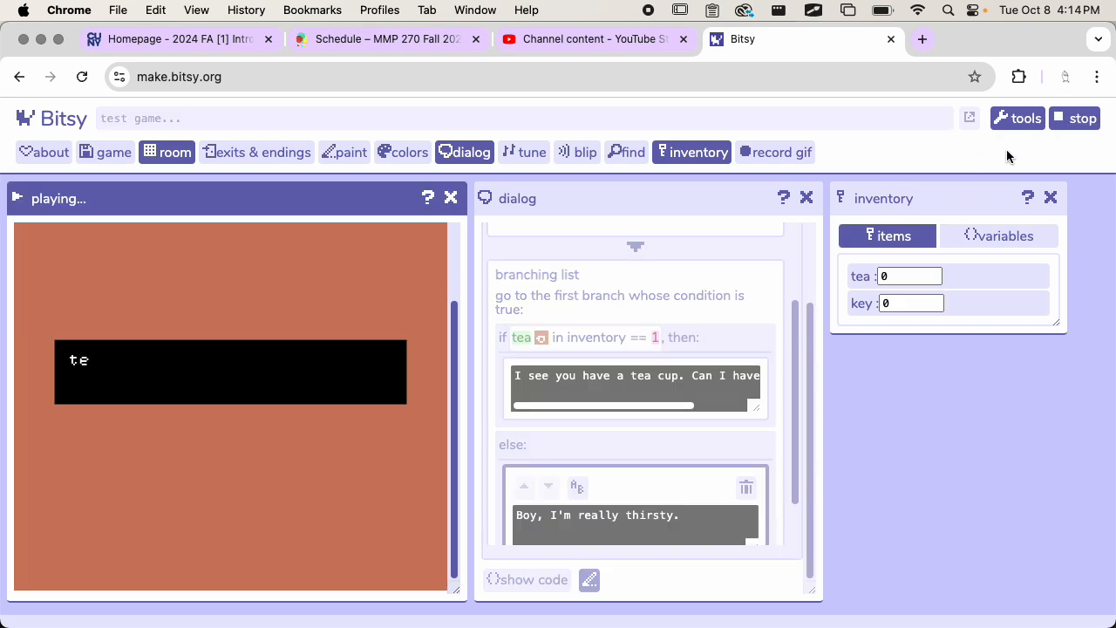
pyautogui.click(312, 330)
pyautogui.click(304, 351)
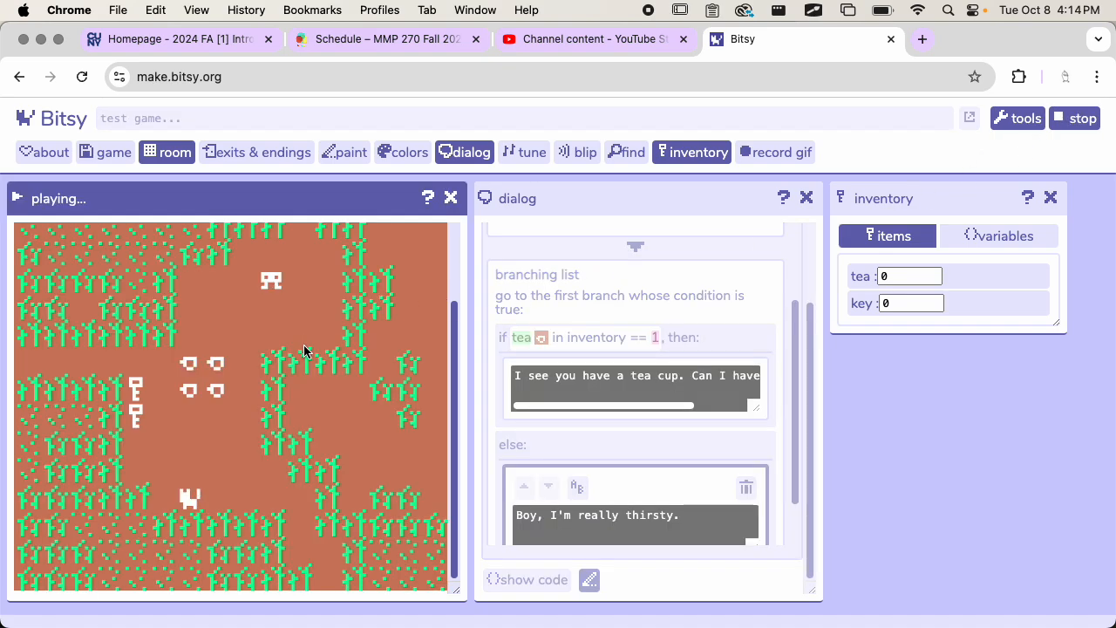
# Step: Walk the avatar to the cat without collecting any tea, and advance the cat's dialog to its branching page
pyautogui.press('Down')
pyautogui.press('Down')
pyautogui.press('Down')
pyautogui.press('Down')
pyautogui.press('Down')
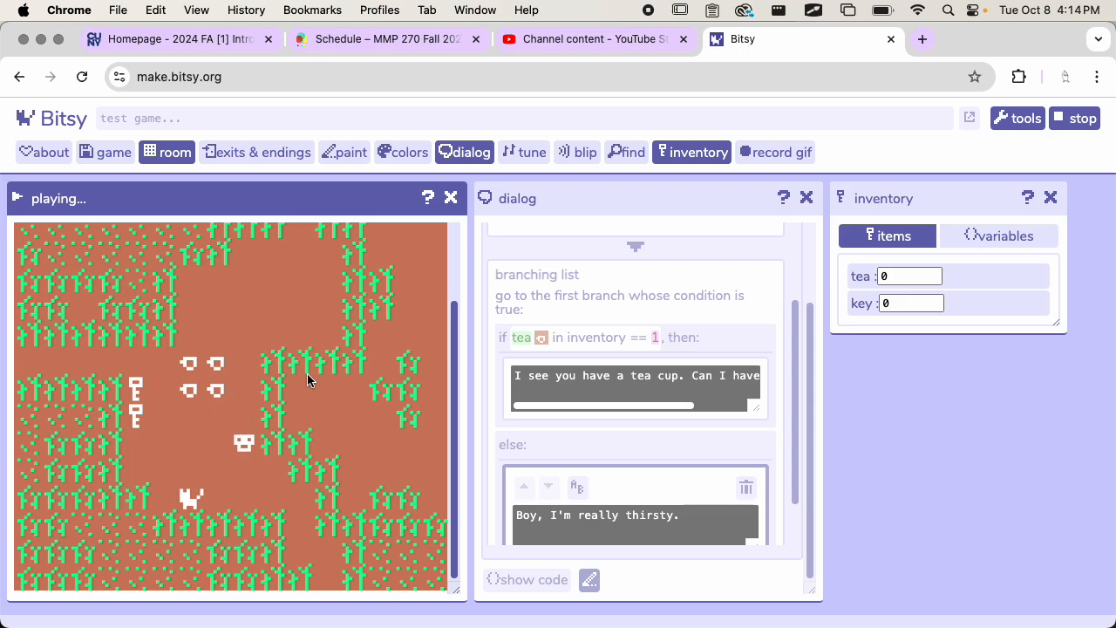
pyautogui.press('Left')
pyautogui.press('Left')
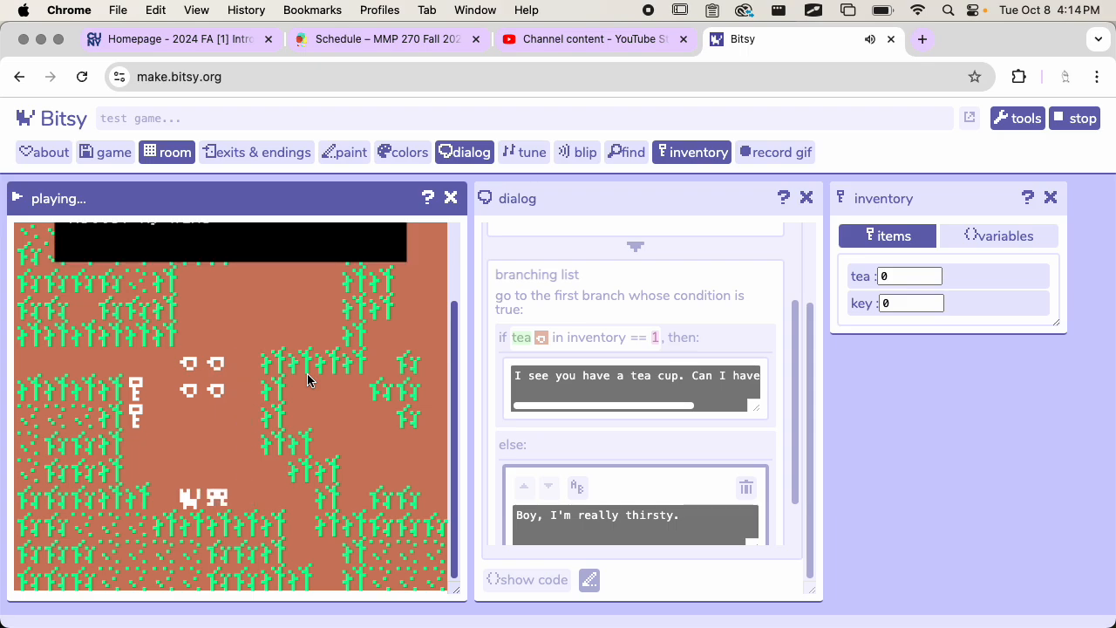
pyautogui.scroll(1, 308, 374)
pyautogui.press('Left')
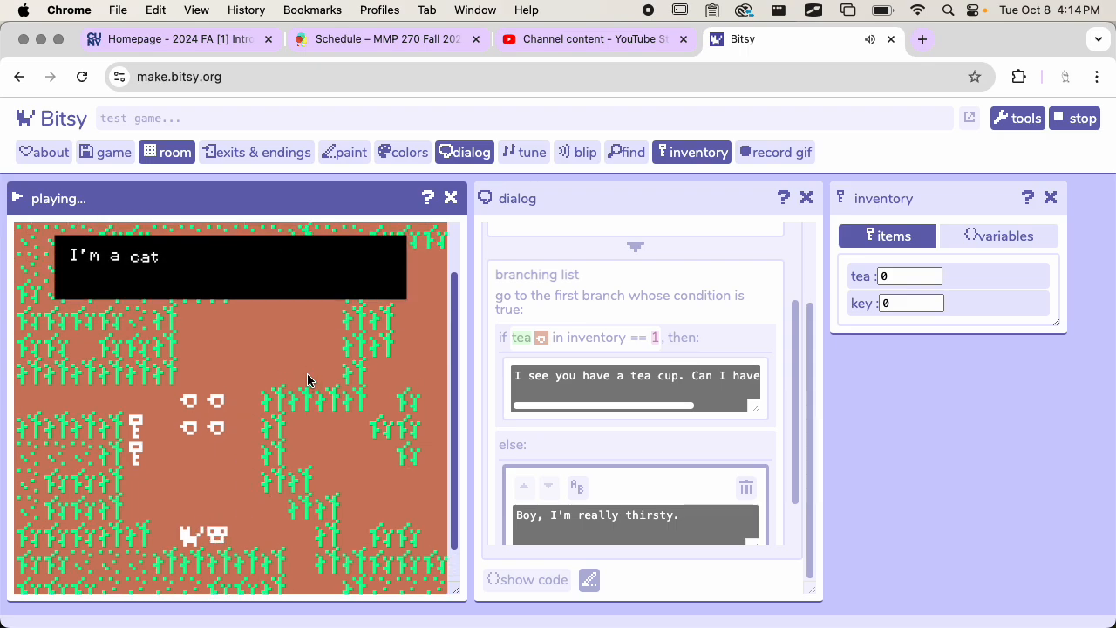
pyautogui.press('Left')
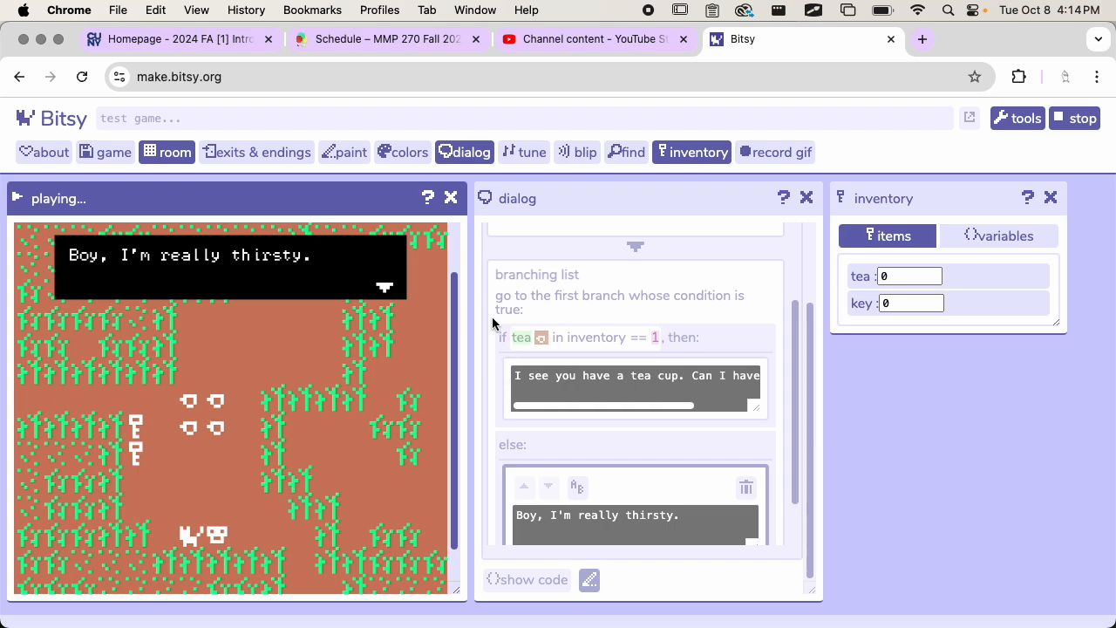
# Step: Dismiss the cat's last dialog page, walk the avatar up to the tea cups and collect one, closing its message
pyautogui.click(321, 377)
pyautogui.press('Up')
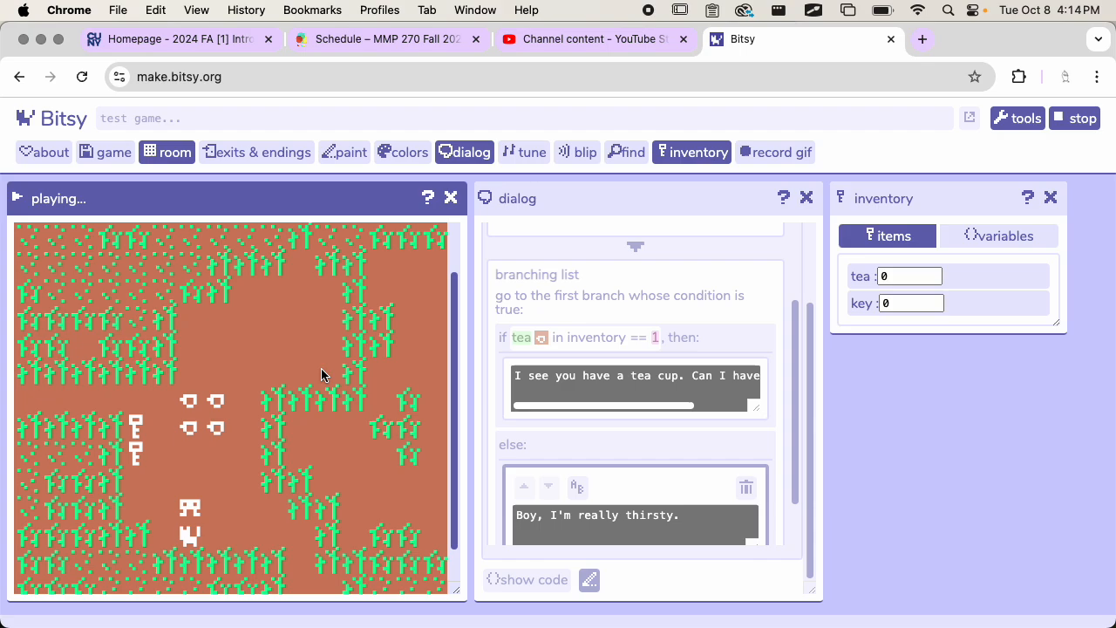
pyautogui.press('Right')
pyautogui.press('Left')
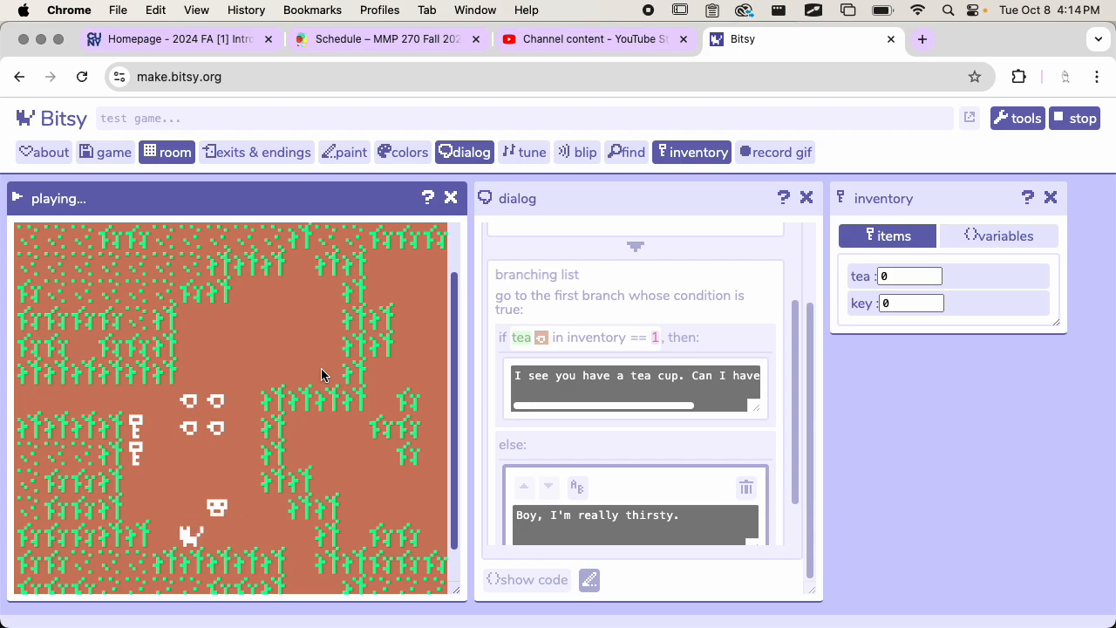
pyautogui.press('Up')
pyautogui.press('Up')
pyautogui.press('Up')
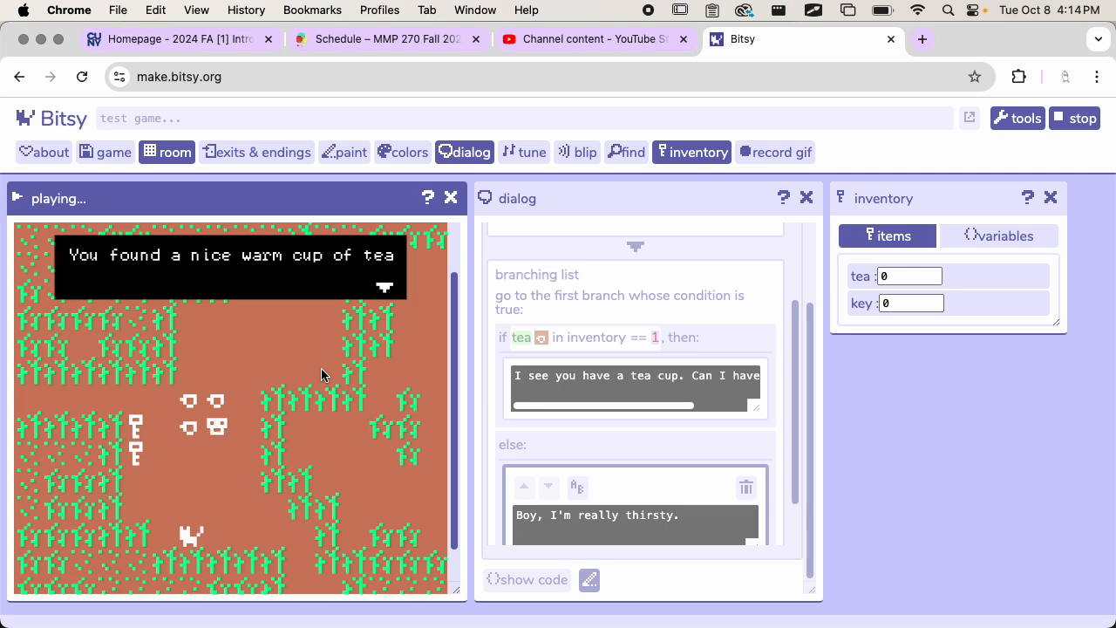
pyautogui.press('Up')
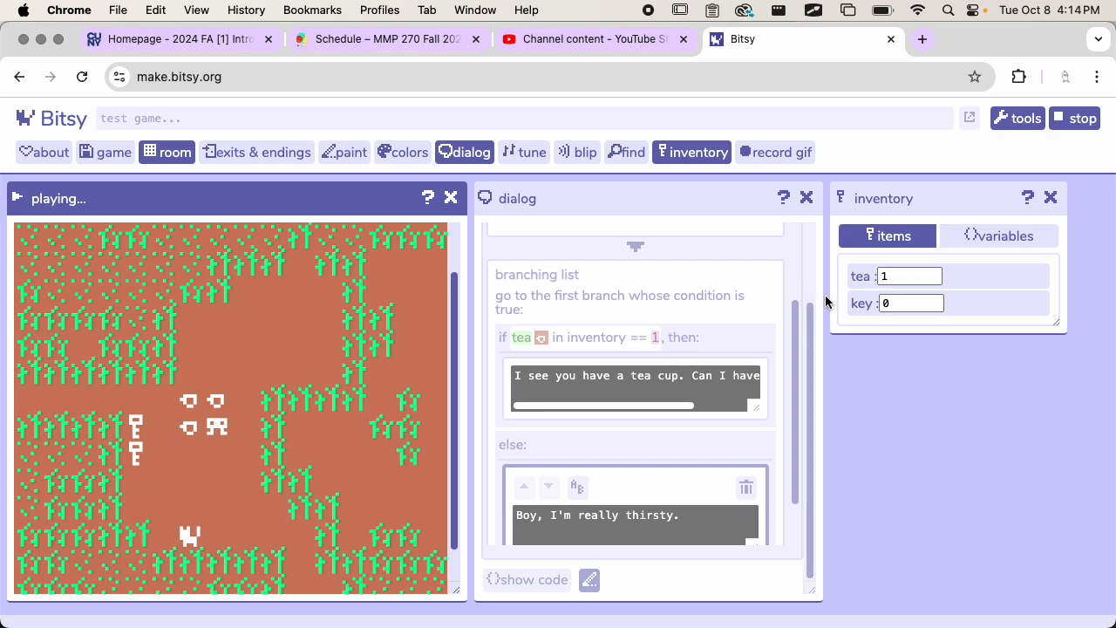
# Step: Return the avatar to the cat with one tea and advance its dialog through the branching page to the end
pyautogui.press('Down')
pyautogui.press('Down')
pyautogui.press('Down')
pyautogui.press('Down')
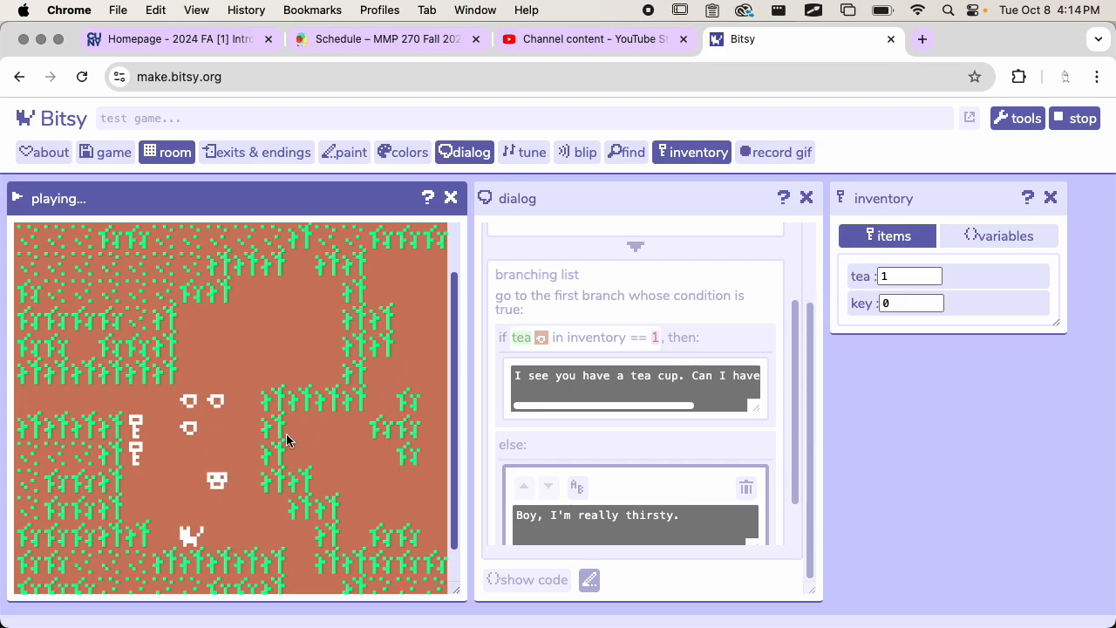
pyautogui.press('Right')
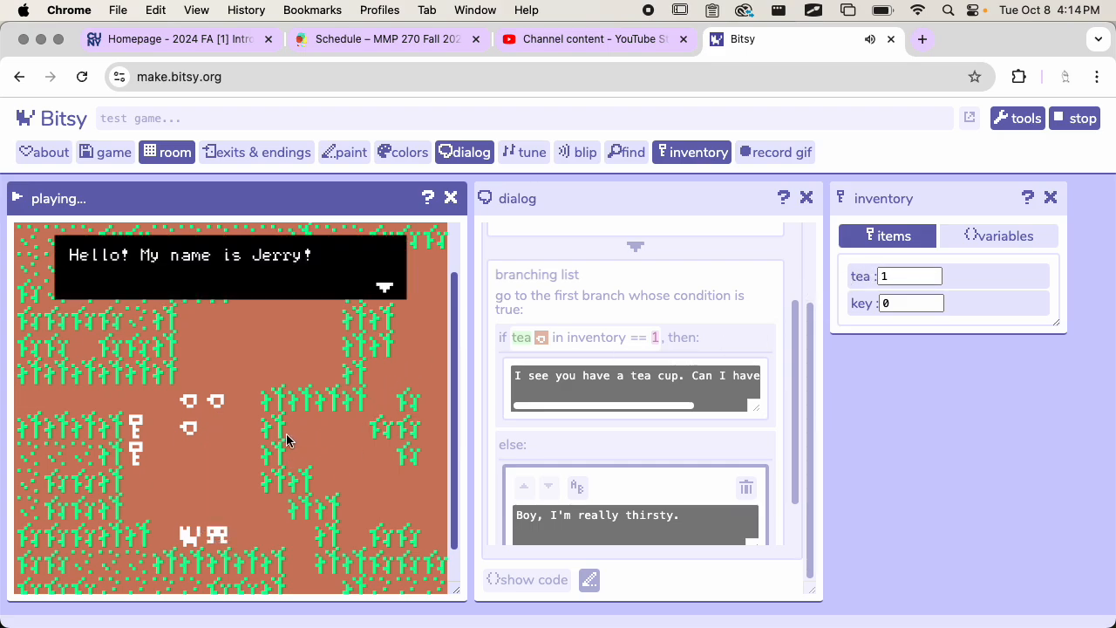
pyautogui.press('Right')
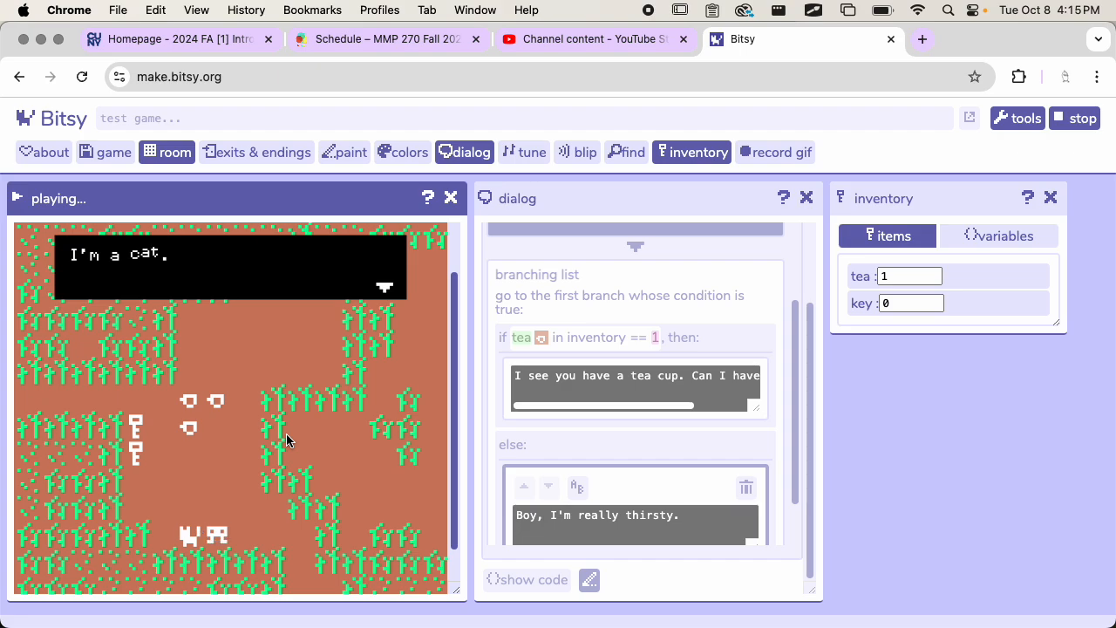
pyautogui.press('Right')
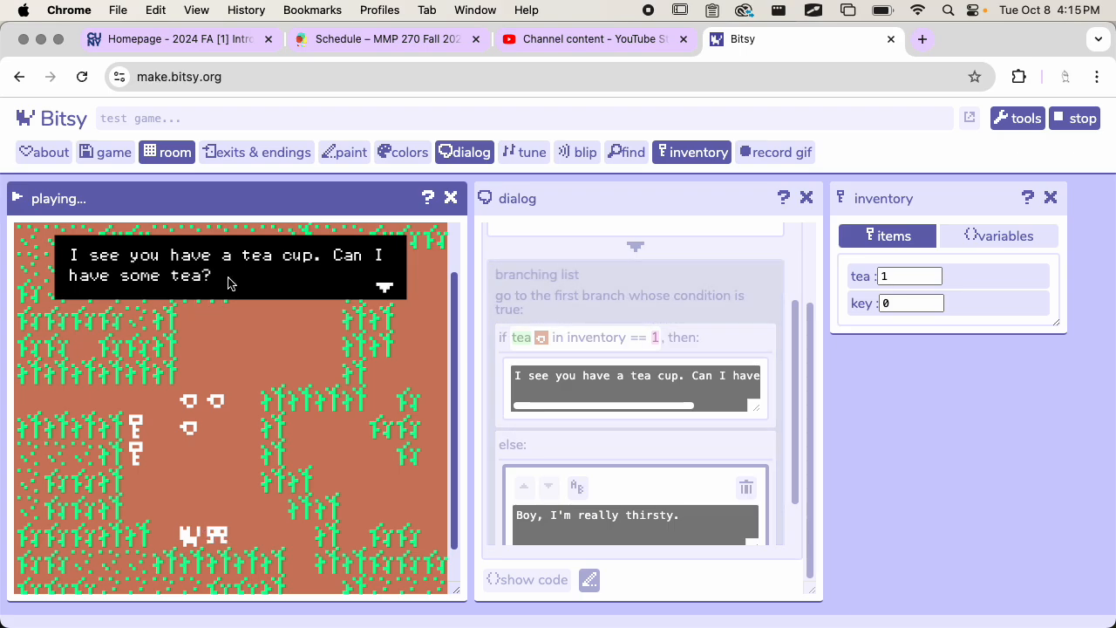
pyautogui.press('Right')
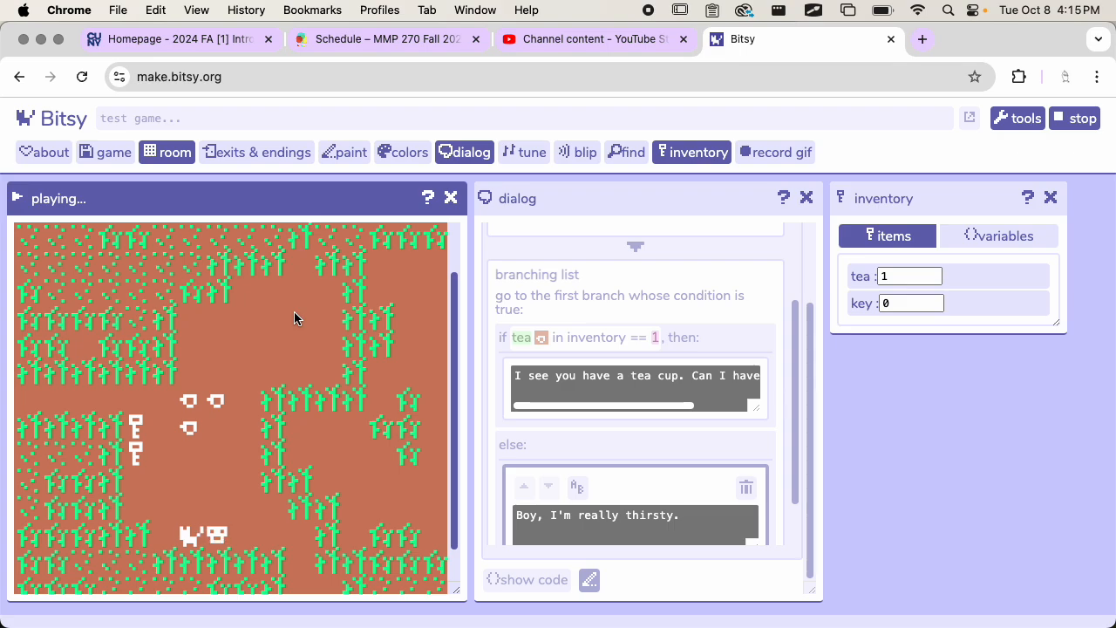
# Step: Walk the avatar back to the tea cups, collect a second cup and dismiss its message
pyautogui.scroll(-2, 307, 357)
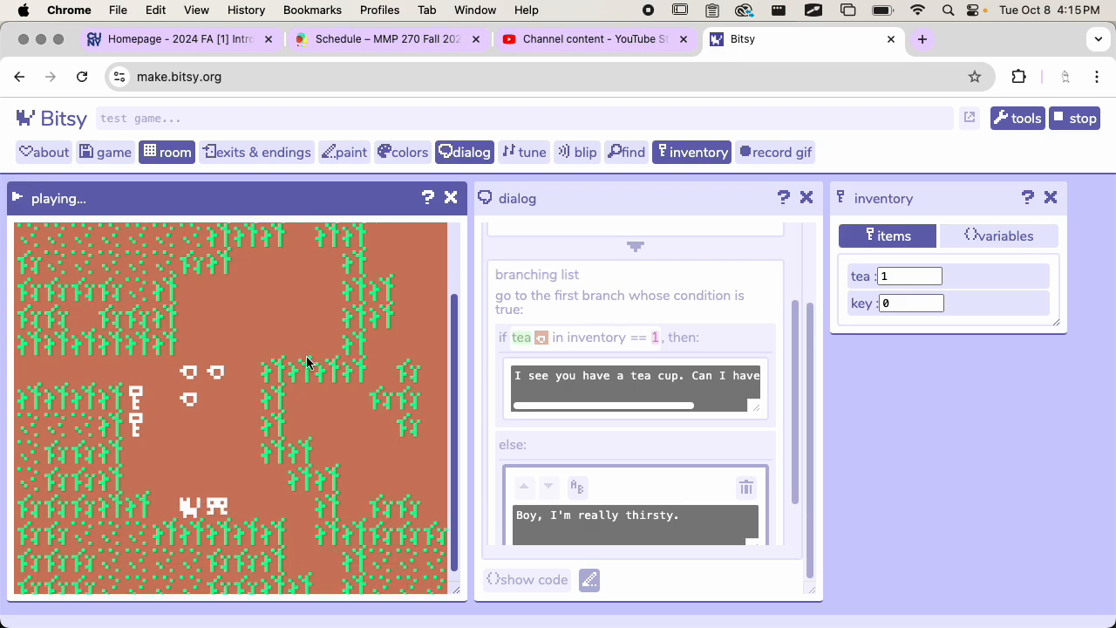
pyautogui.scroll(-1, 322, 427)
pyautogui.scroll(-1, 588, 411)
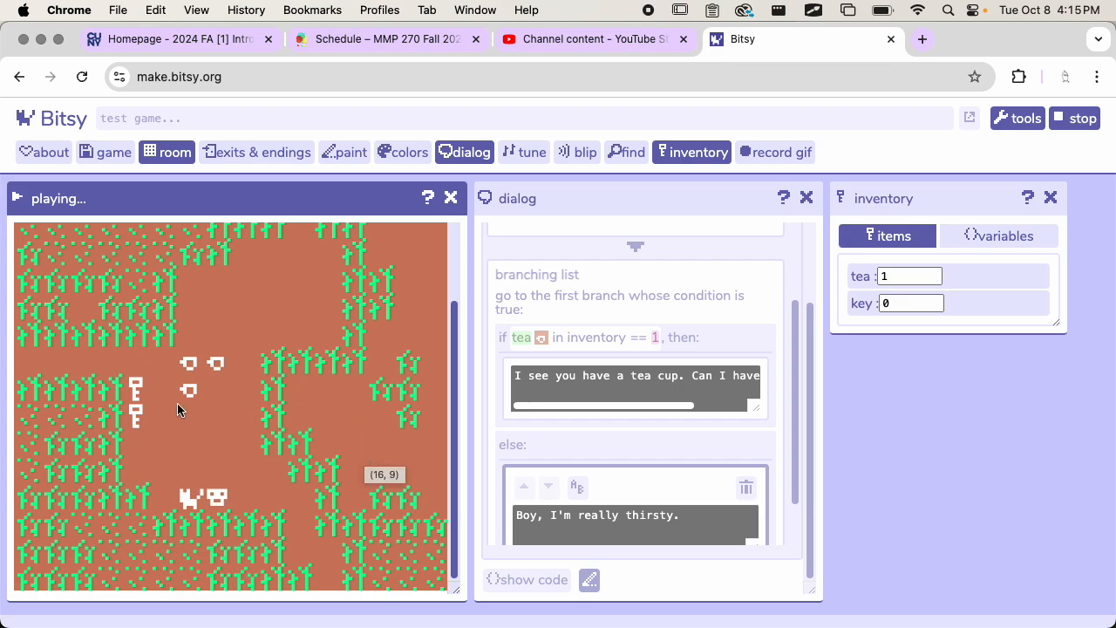
pyautogui.press('Up')
pyautogui.press('Up')
pyautogui.press('Up')
pyautogui.press('Up')
pyautogui.press('Left')
pyautogui.scroll(2, 177, 405)
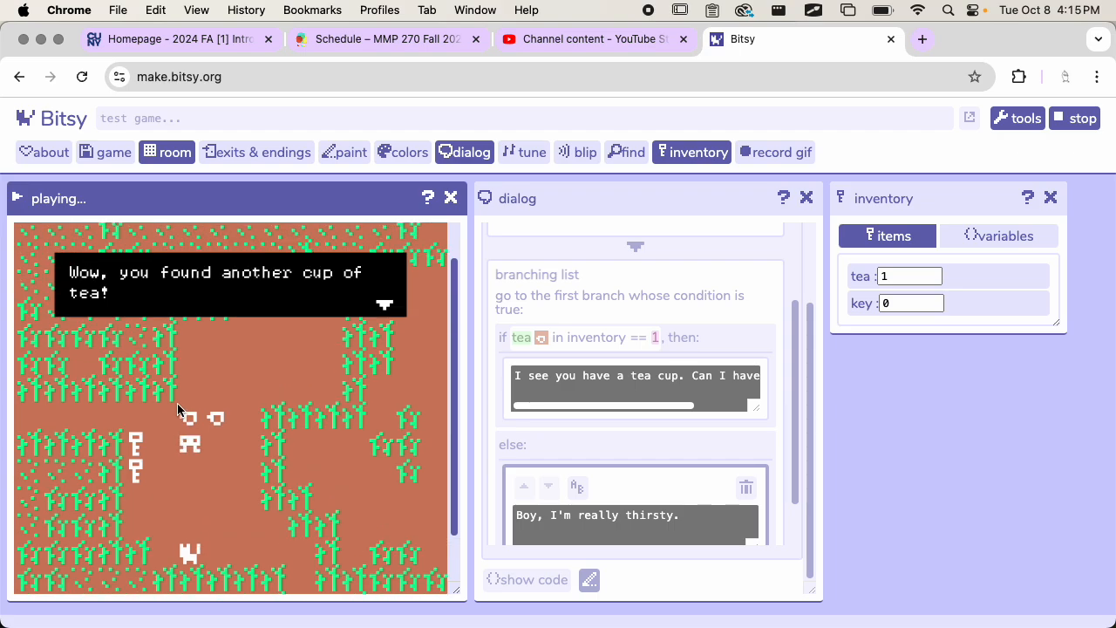
pyautogui.press('Right')
pyautogui.press('Right')
# Step: Bring the avatar back to the cat with two teas and play its dialog through to the end
pyautogui.press('Down')
pyautogui.press('Down')
pyautogui.press('Down')
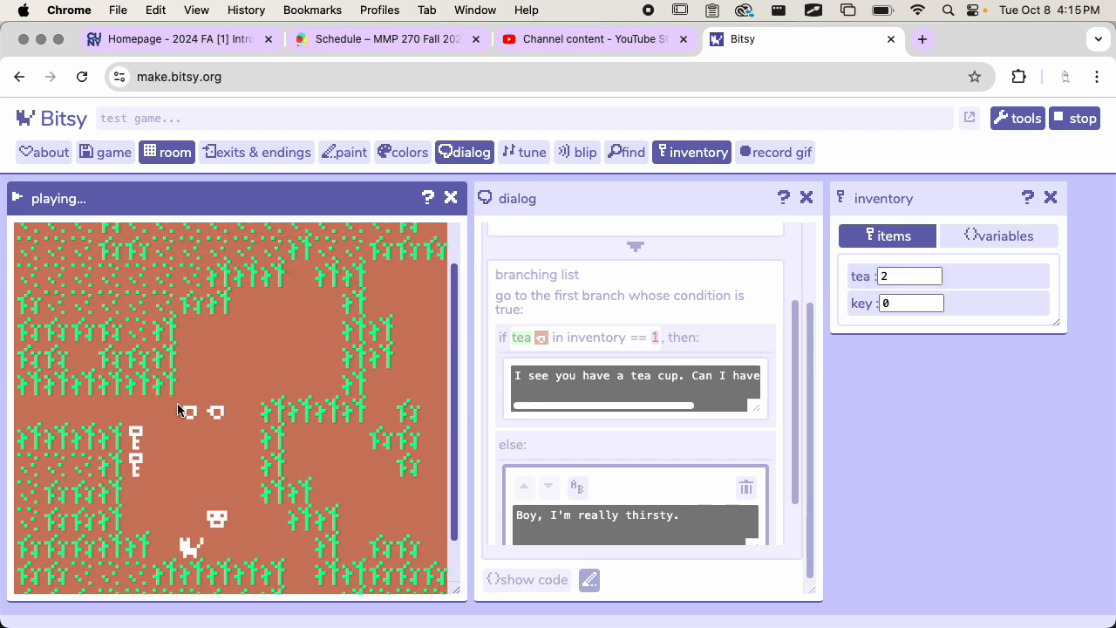
pyautogui.press('Down')
pyautogui.press('Left')
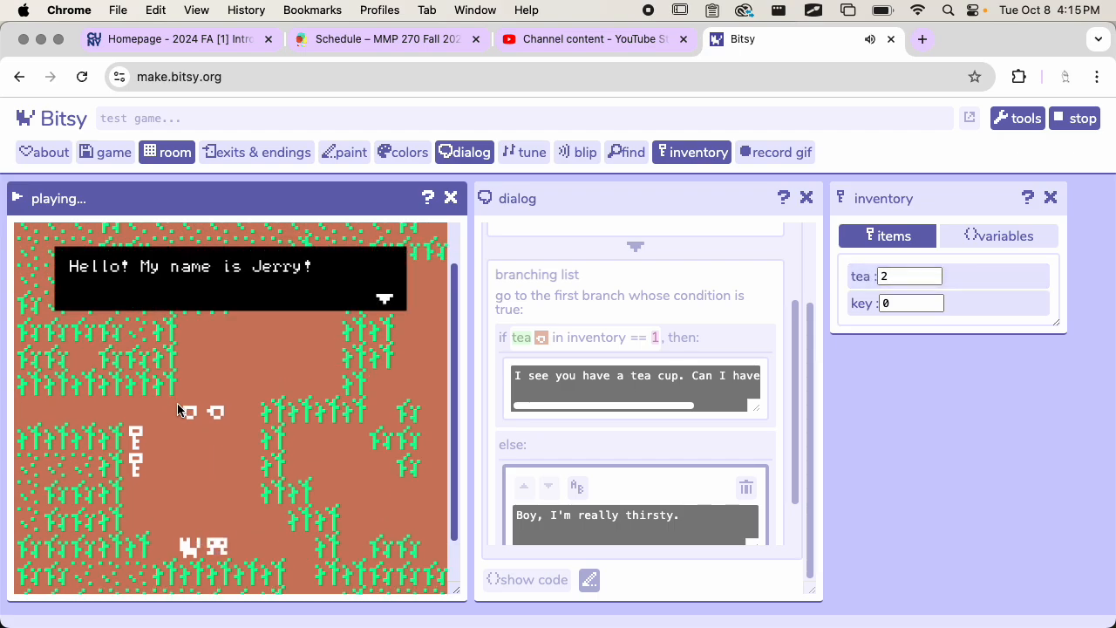
pyautogui.press('Left')
pyautogui.press('Left')
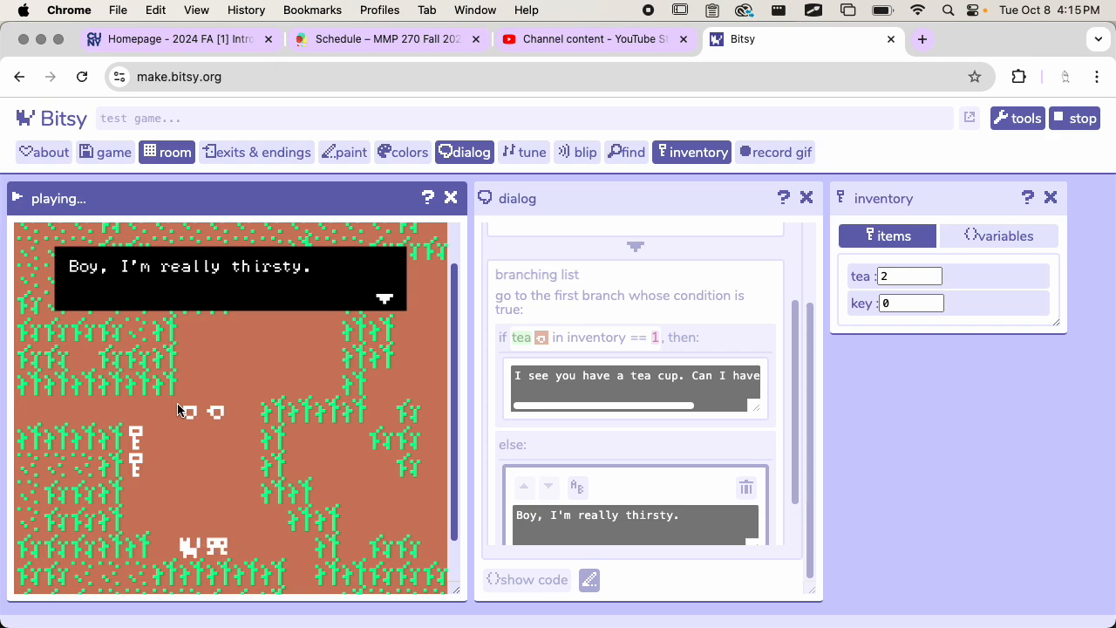
pyautogui.press('Right')
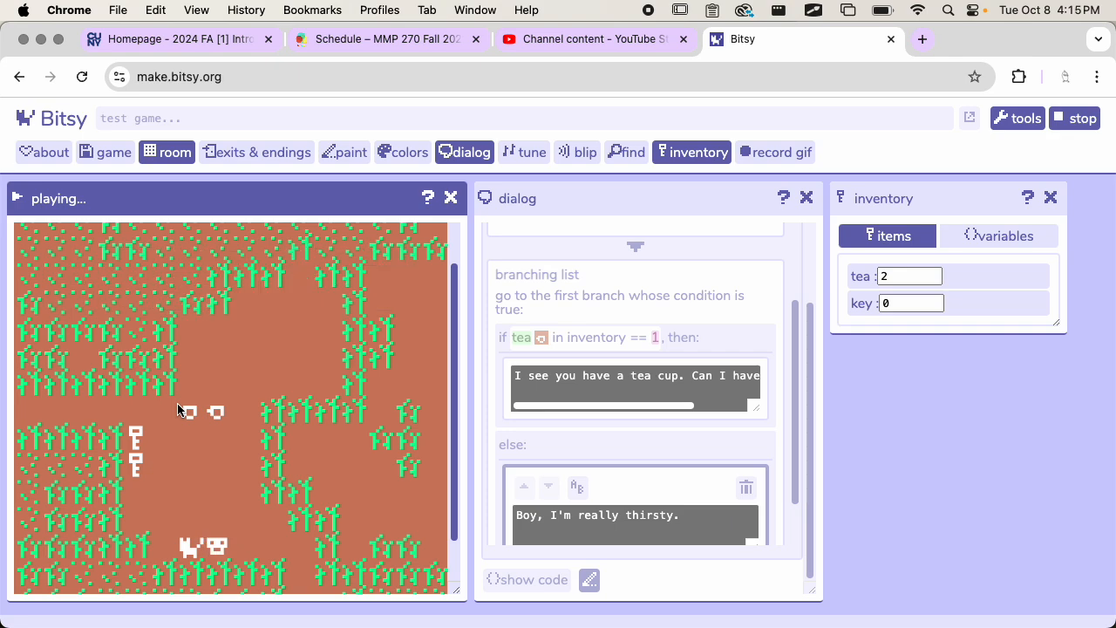
# Step: Stop the playtest and set the comparison in the cat dialog's tea branch condition to >=
pyautogui.scroll(-1, 295, 434)
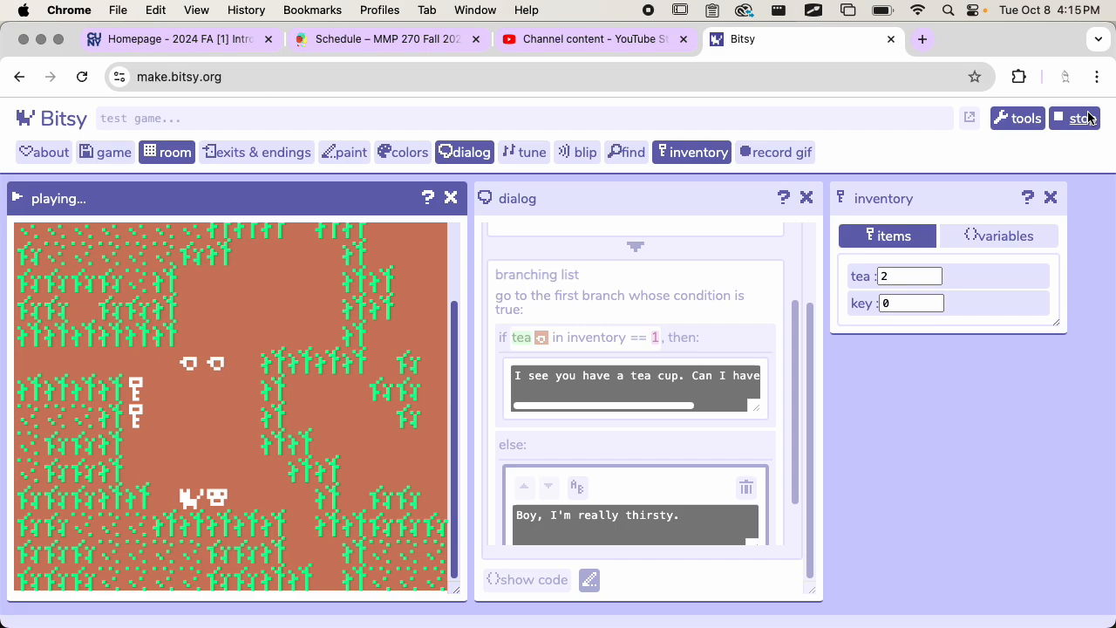
pyautogui.scroll(-1, 660, 393)
pyautogui.click(643, 319)
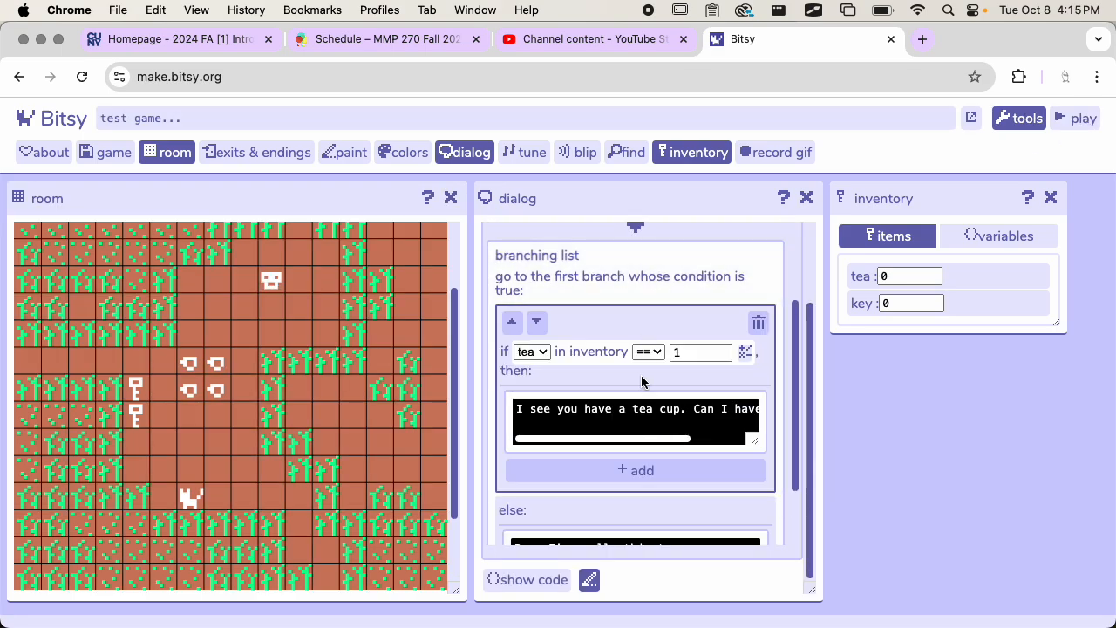
pyautogui.click(648, 352)
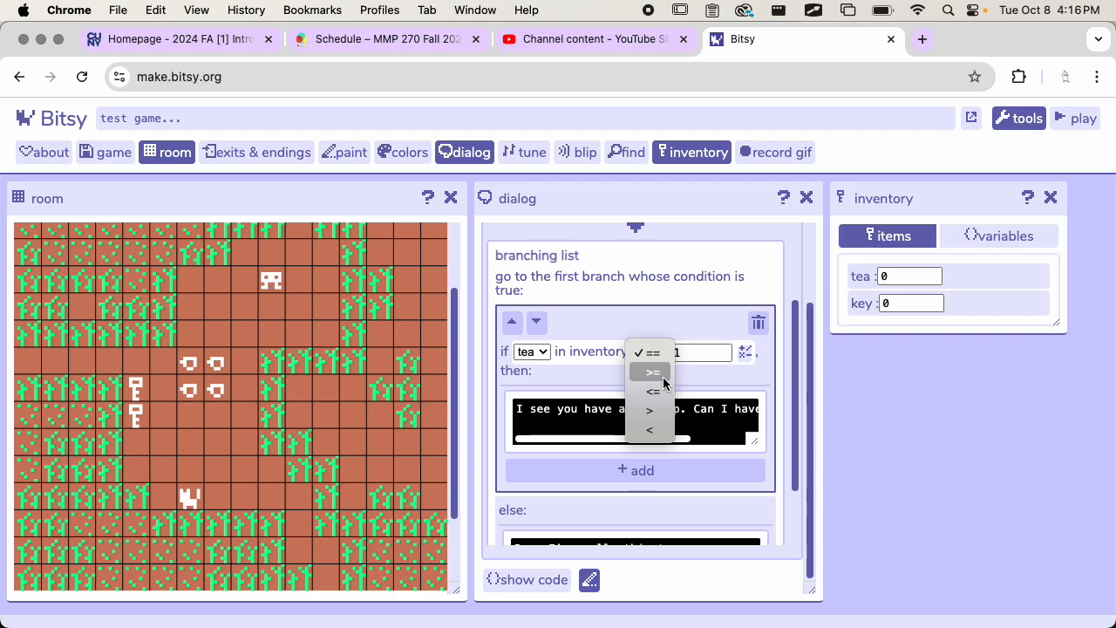
pyautogui.click(663, 377)
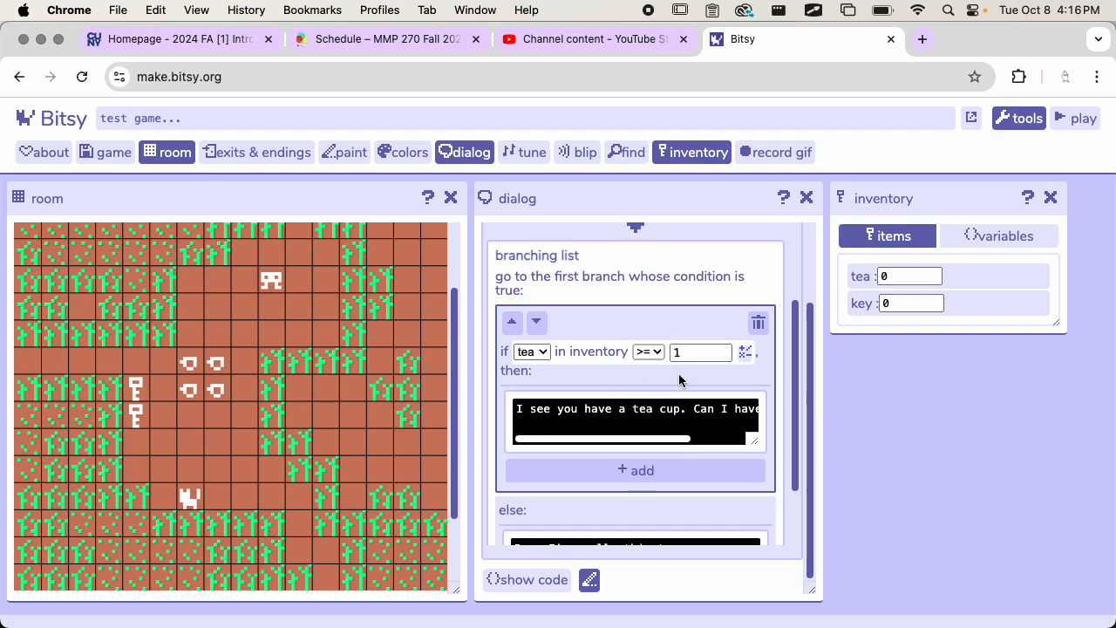
# Step: Review the cat's whole dialog sequence, from the opening page to the branching list's tea and else responses
pyautogui.scroll(-3, 679, 376)
pyautogui.scroll(2, 678, 375)
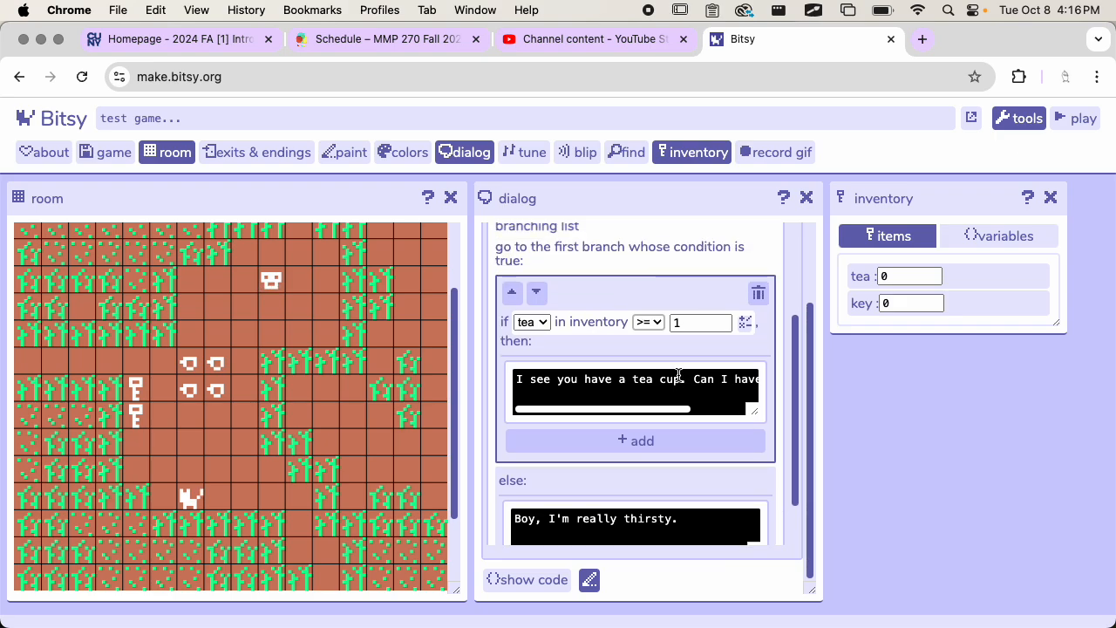
pyautogui.scroll(-2, 747, 319)
pyautogui.scroll(1, 747, 321)
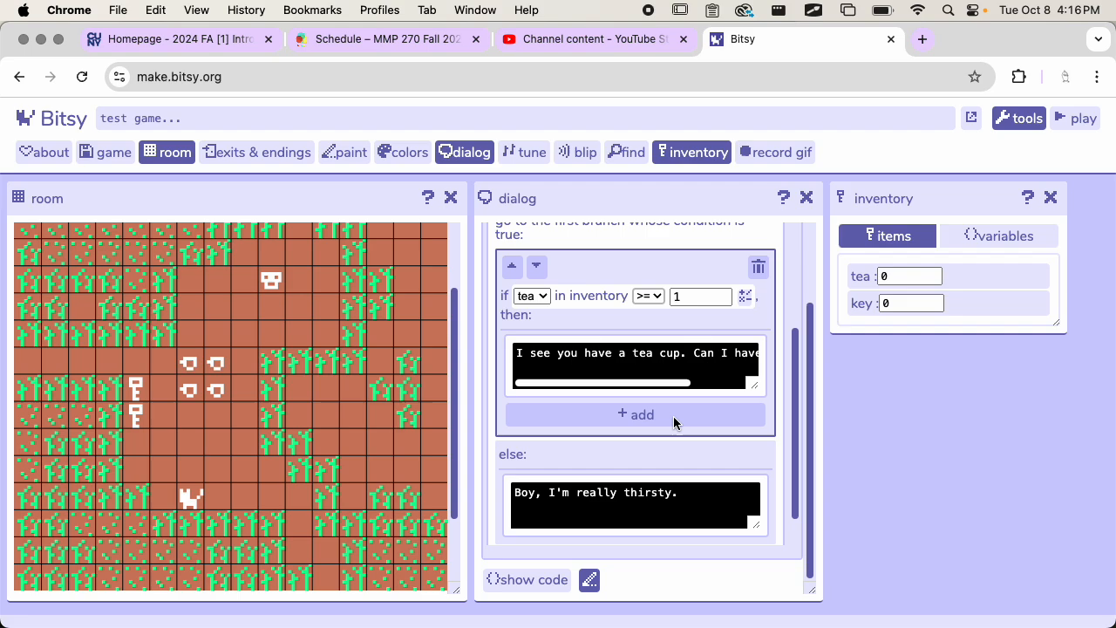
pyautogui.scroll(2, 668, 374)
pyautogui.scroll(-3, 668, 374)
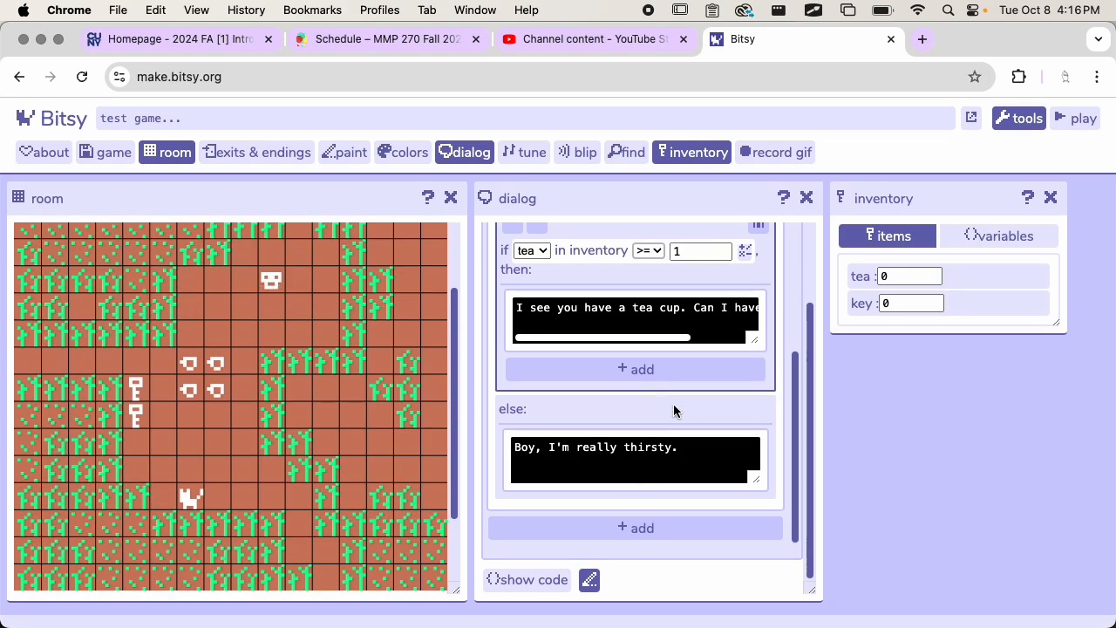
pyautogui.scroll(5, 674, 403)
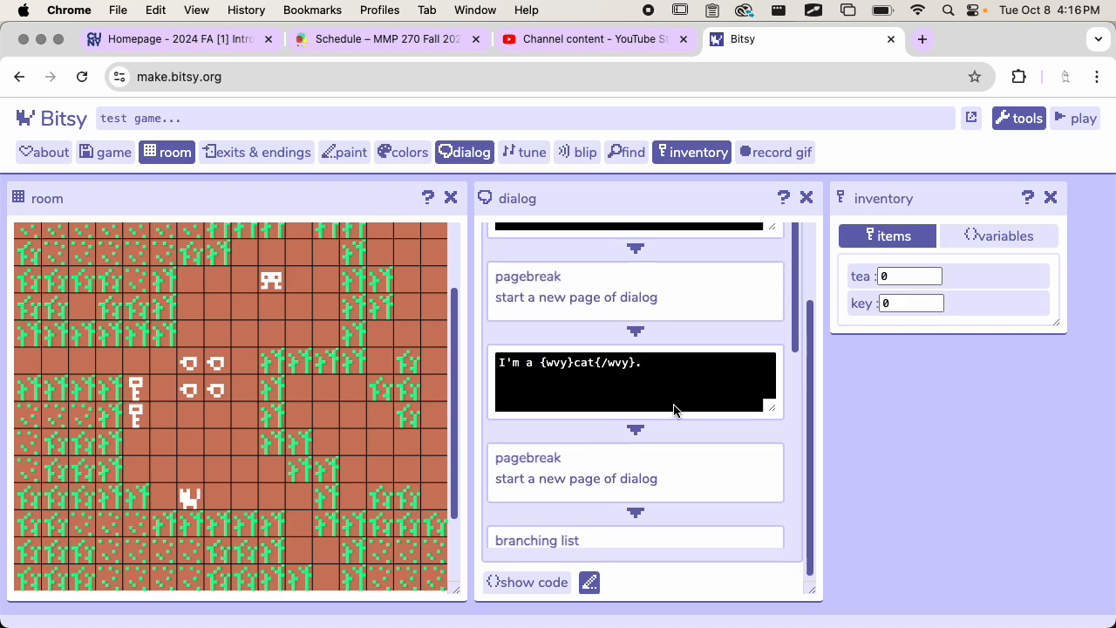
pyautogui.scroll(3, 674, 404)
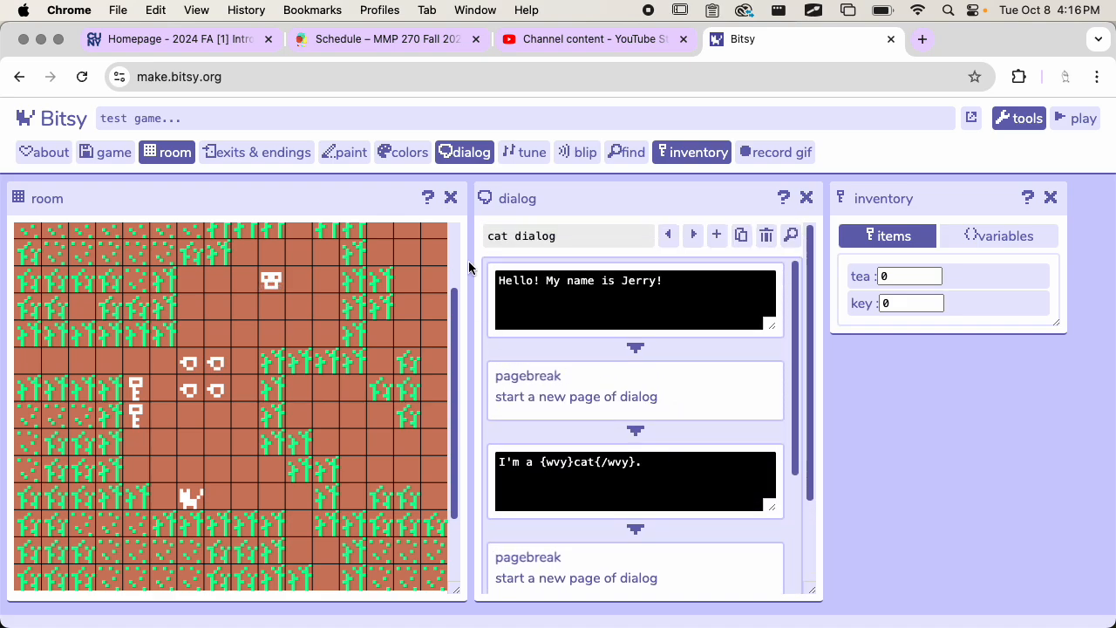
pyautogui.scroll(-5, 526, 349)
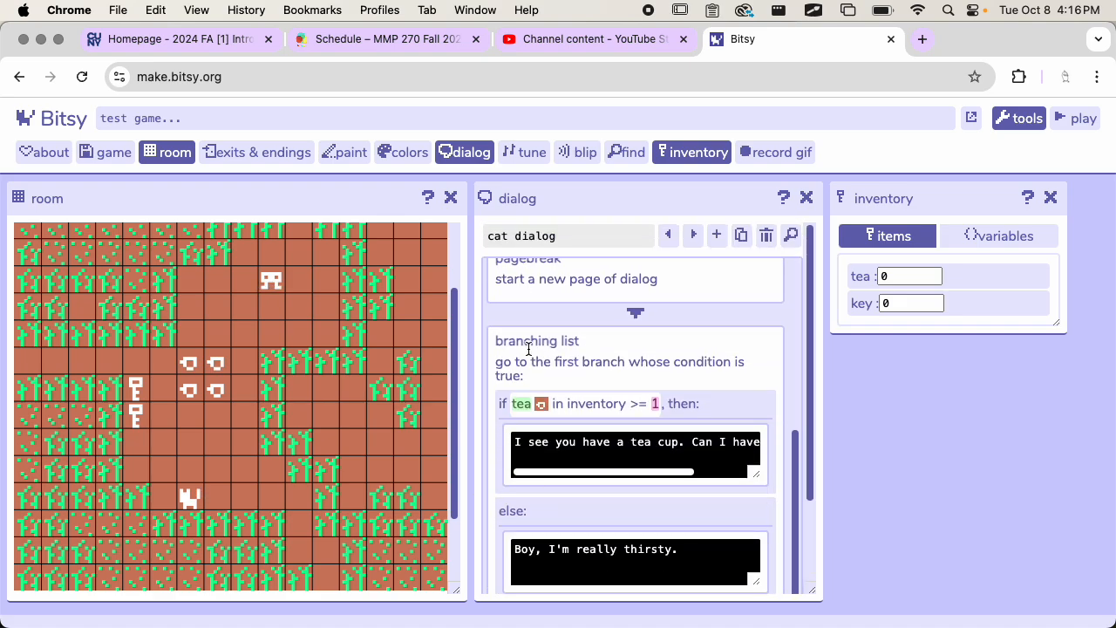
# Step: Select the tea branch, inspect the kinds of content that can be added inside it, and cancel without adding any
pyautogui.click(704, 437)
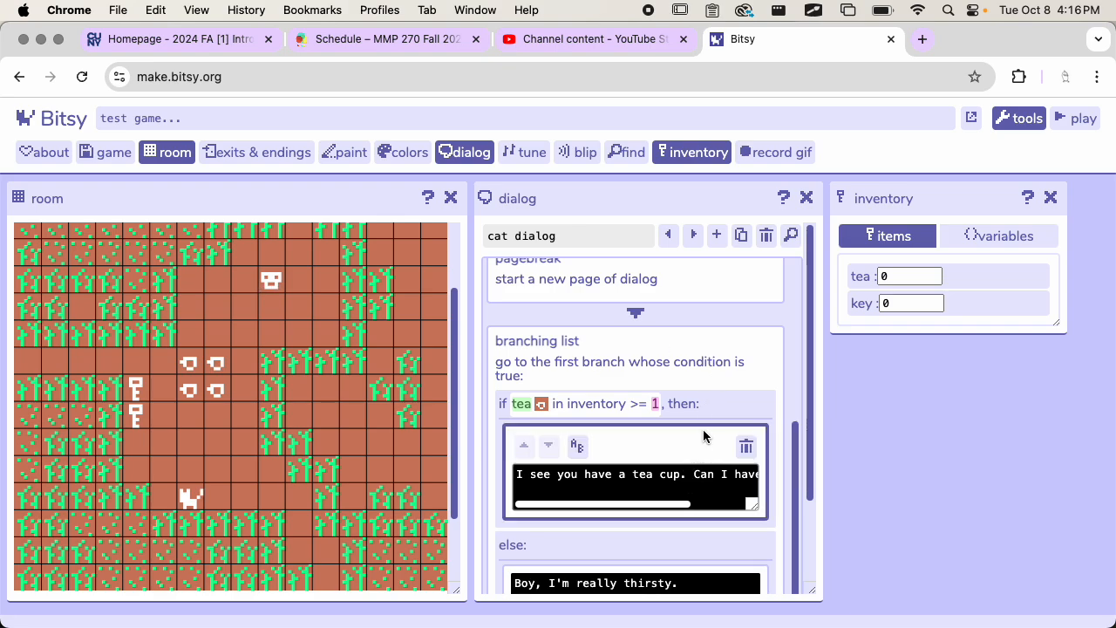
pyautogui.scroll(-2, 665, 433)
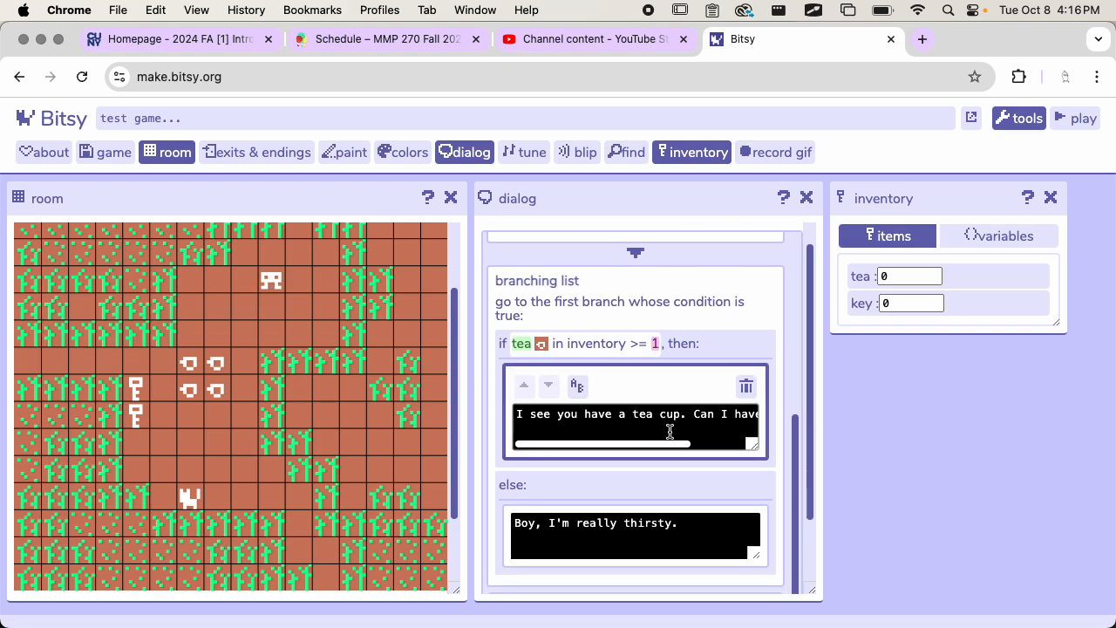
pyautogui.click(713, 343)
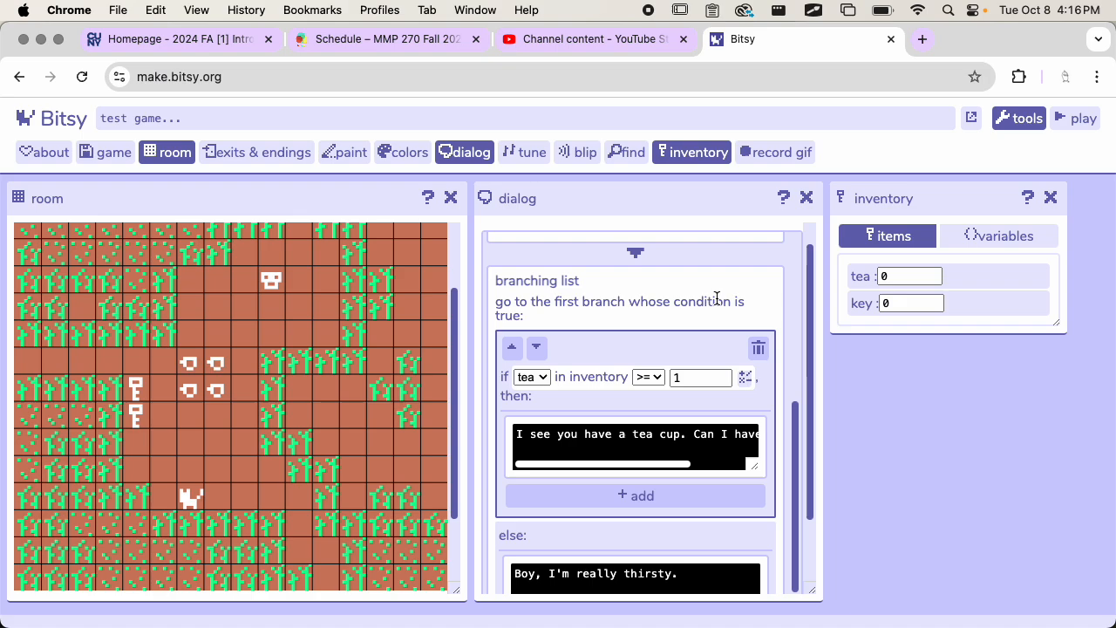
pyautogui.click(717, 299)
pyautogui.click(703, 339)
pyautogui.scroll(-1, 664, 346)
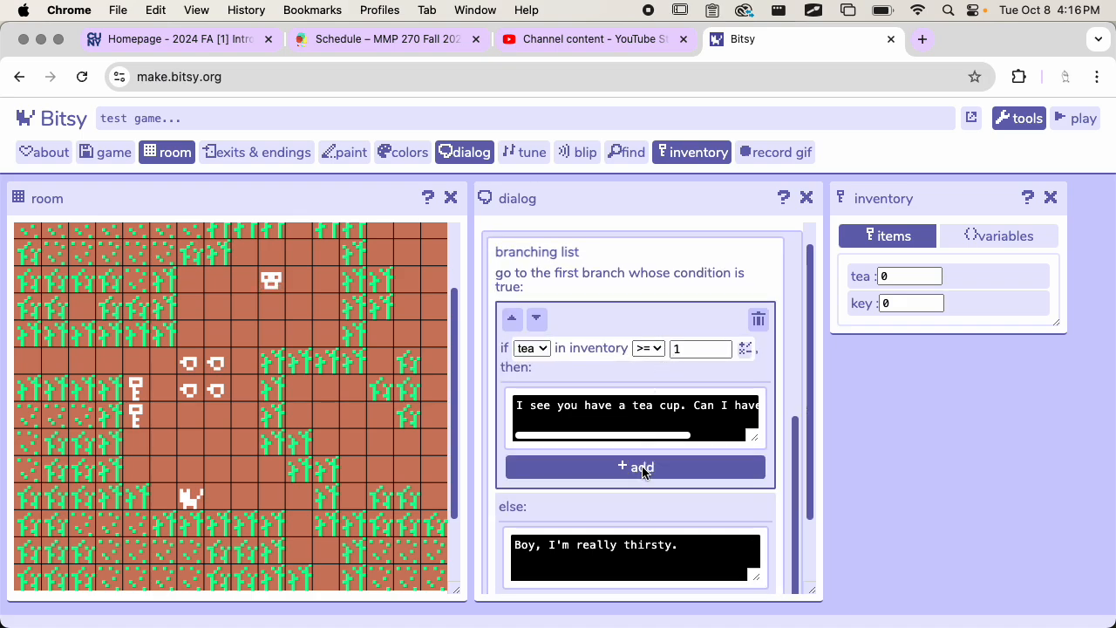
pyautogui.click(640, 466)
pyautogui.scroll(-3, 680, 463)
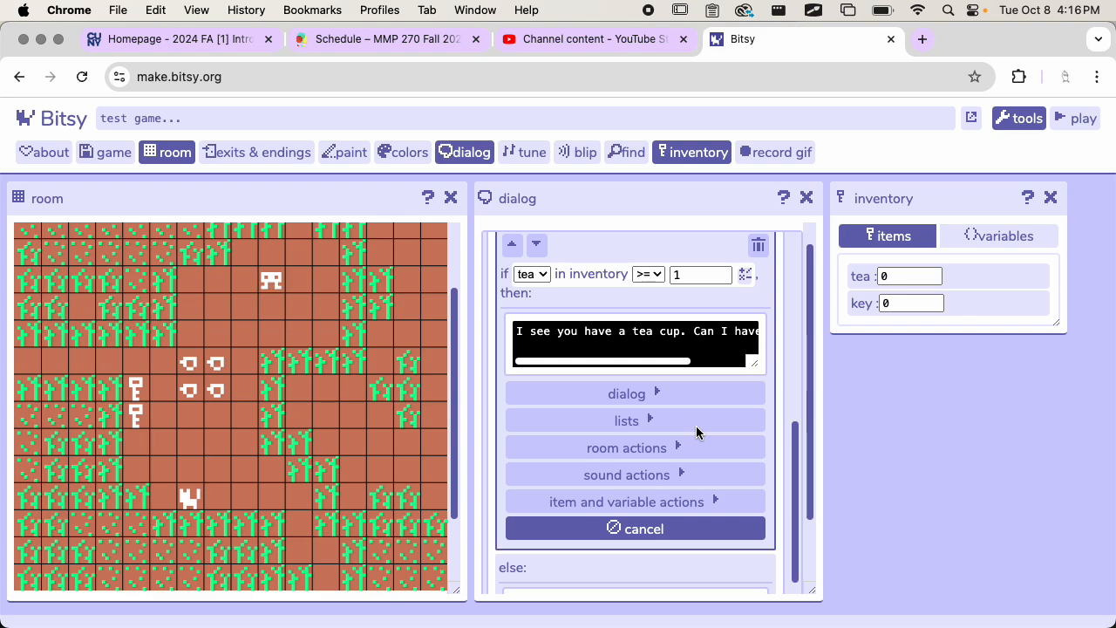
pyautogui.click(669, 530)
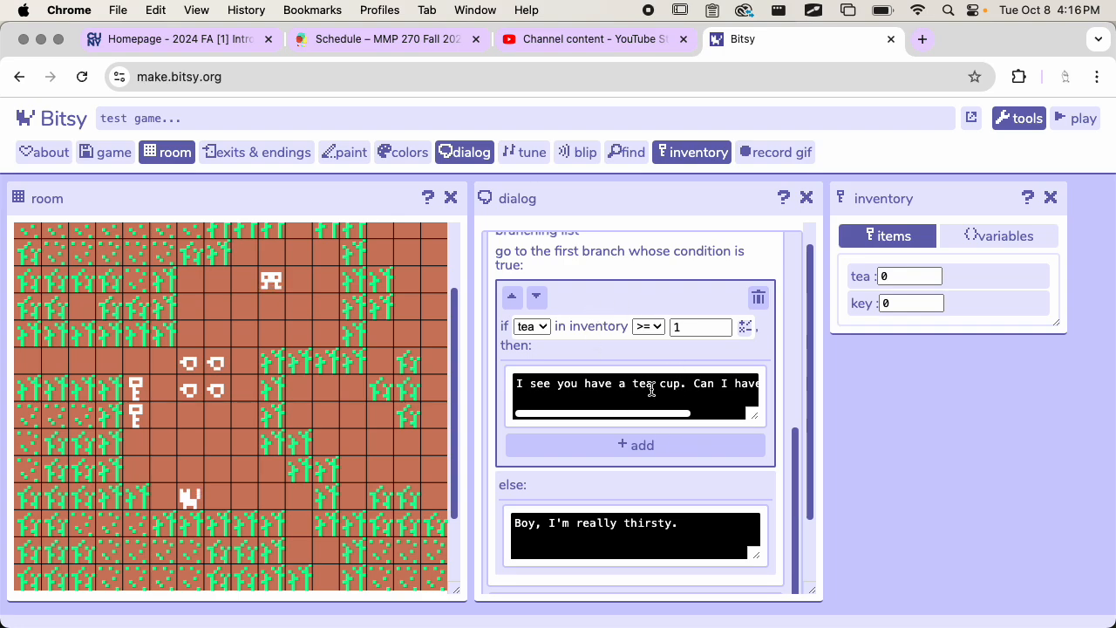
# Step: Select the else branch, inspect its options for adding content, and cancel without adding any
pyautogui.scroll(-2, 636, 423)
pyautogui.click(623, 410)
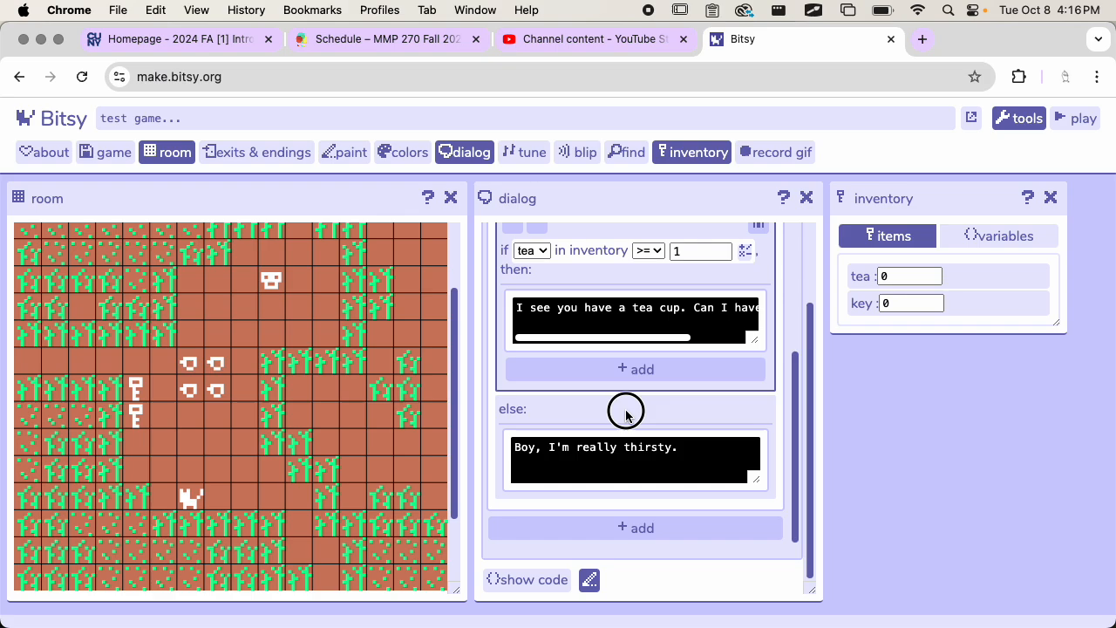
pyautogui.click(636, 476)
pyautogui.scroll(-3, 643, 515)
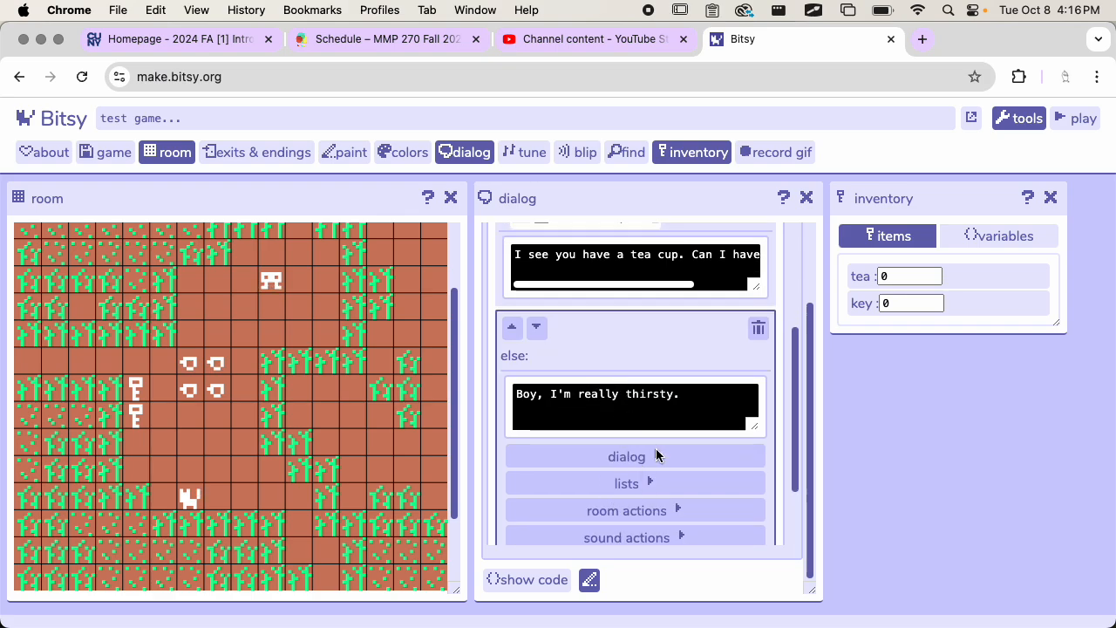
pyautogui.click(635, 492)
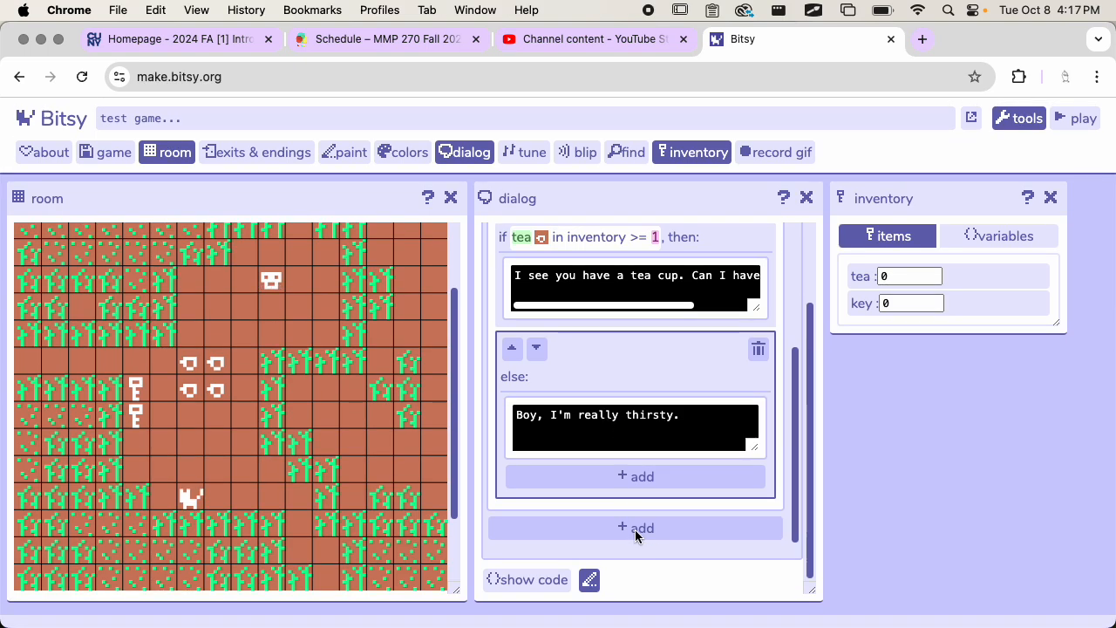
# Step: Add a decrease item count action after the dialog text in the tea branch, subtracting 1 from the tea in the inventory
pyautogui.scroll(2, 636, 536)
pyautogui.click(728, 321)
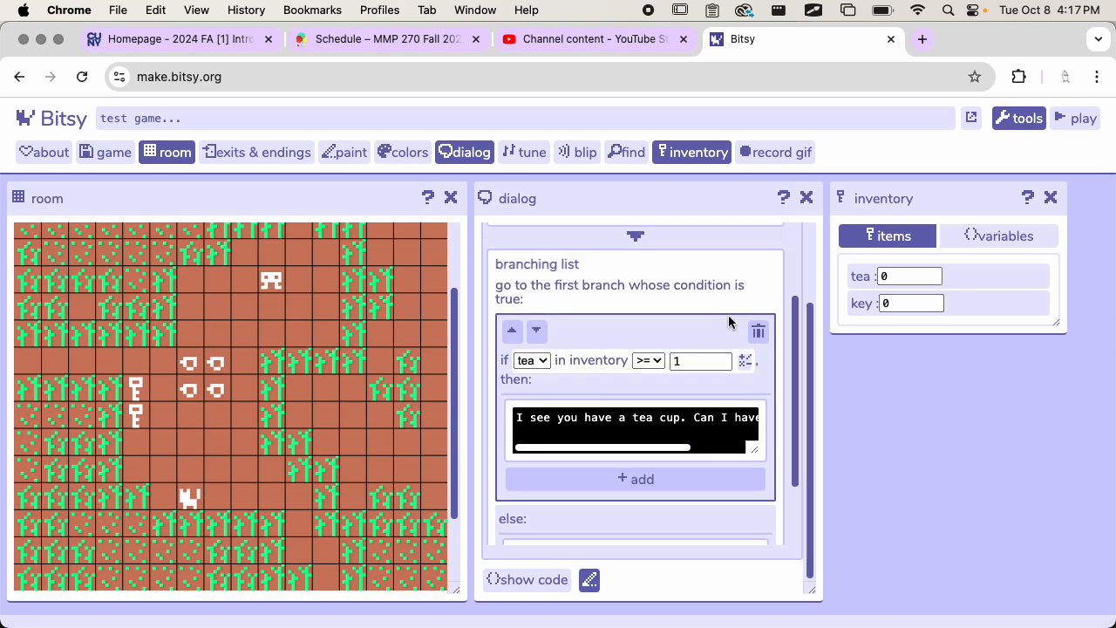
pyautogui.scroll(-1, 710, 433)
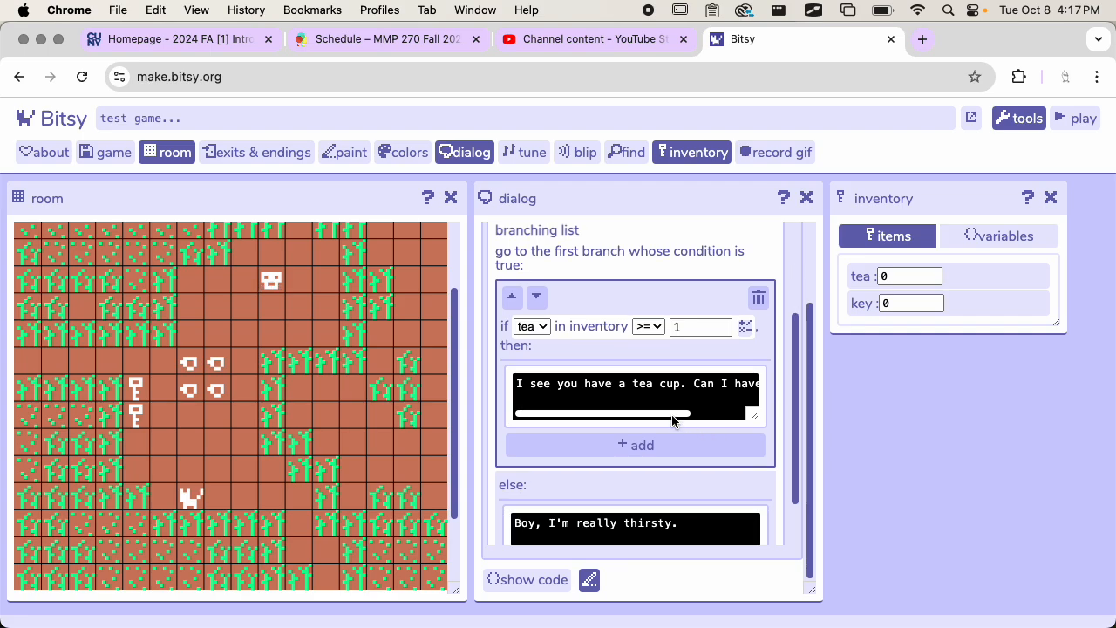
pyautogui.moveTo(672, 416); pyautogui.dragTo(631, 412)
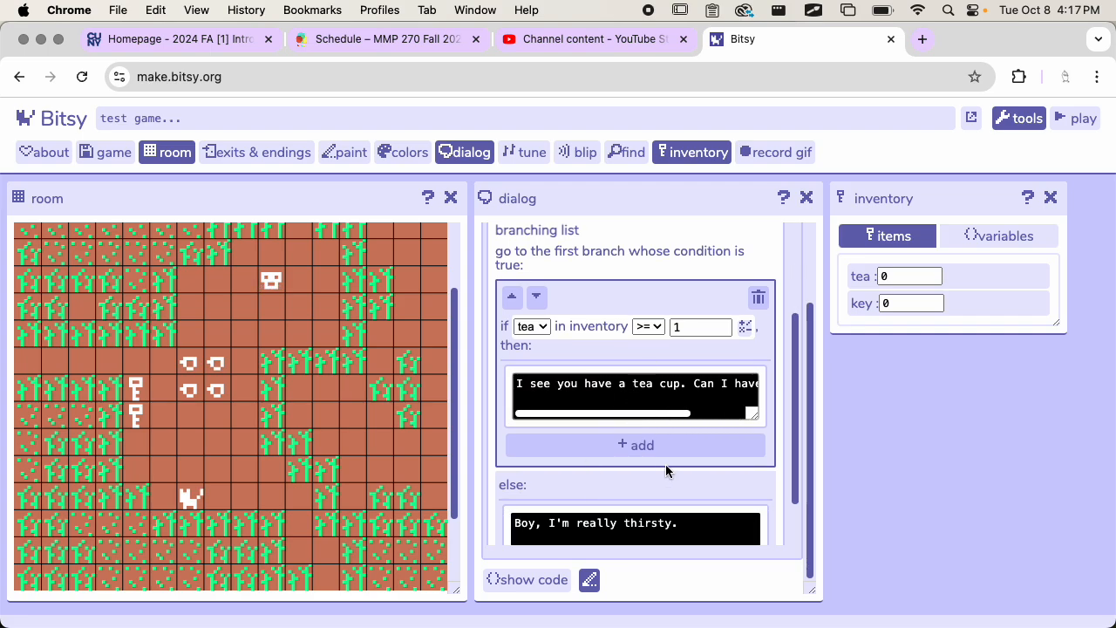
pyautogui.scroll(-1, 659, 319)
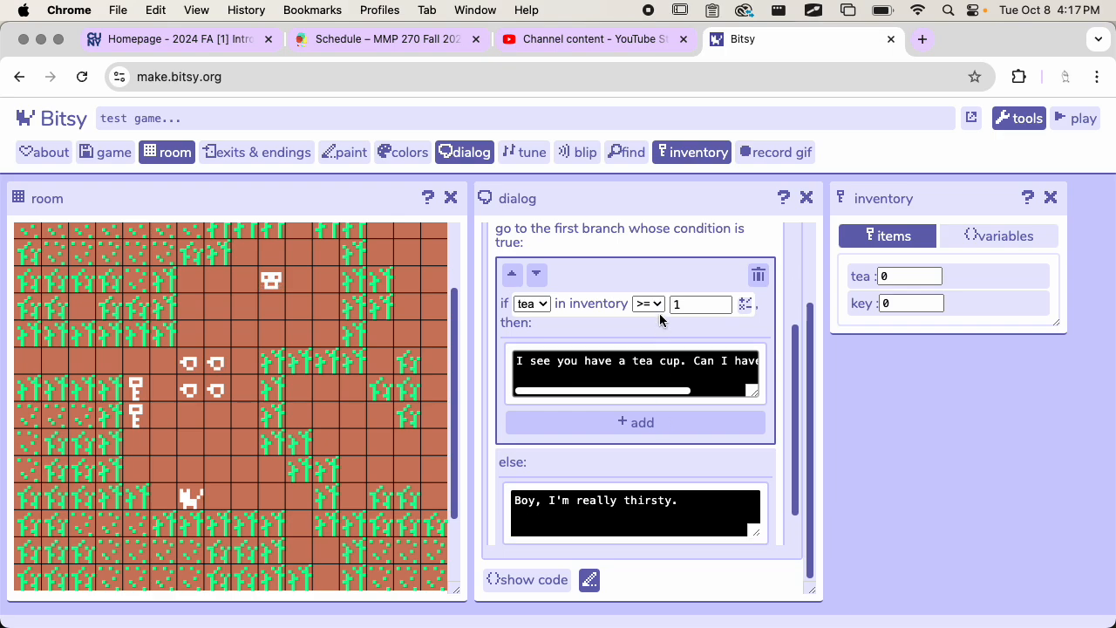
pyautogui.click(652, 399)
pyautogui.scroll(-1, 668, 423)
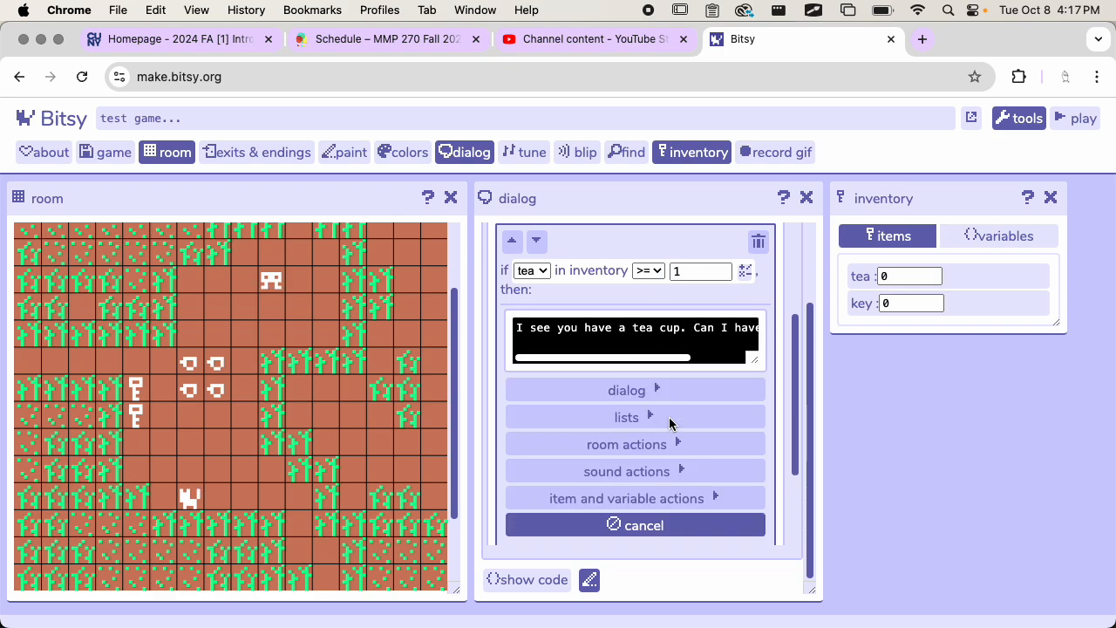
pyautogui.click(639, 495)
pyautogui.scroll(-2, 684, 443)
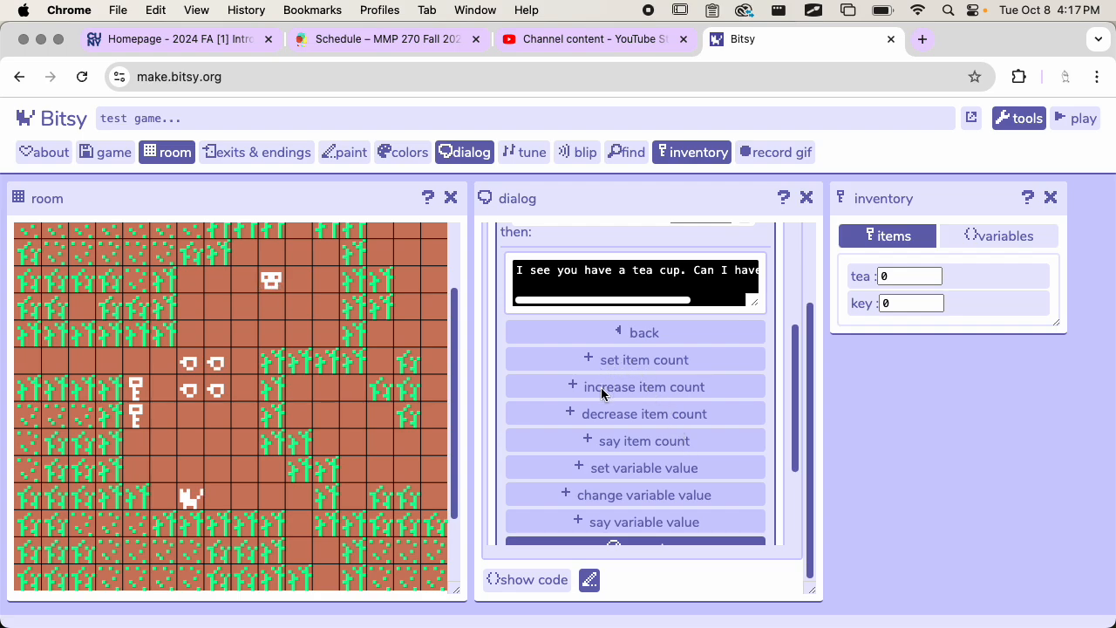
pyautogui.scroll(-2, 610, 397)
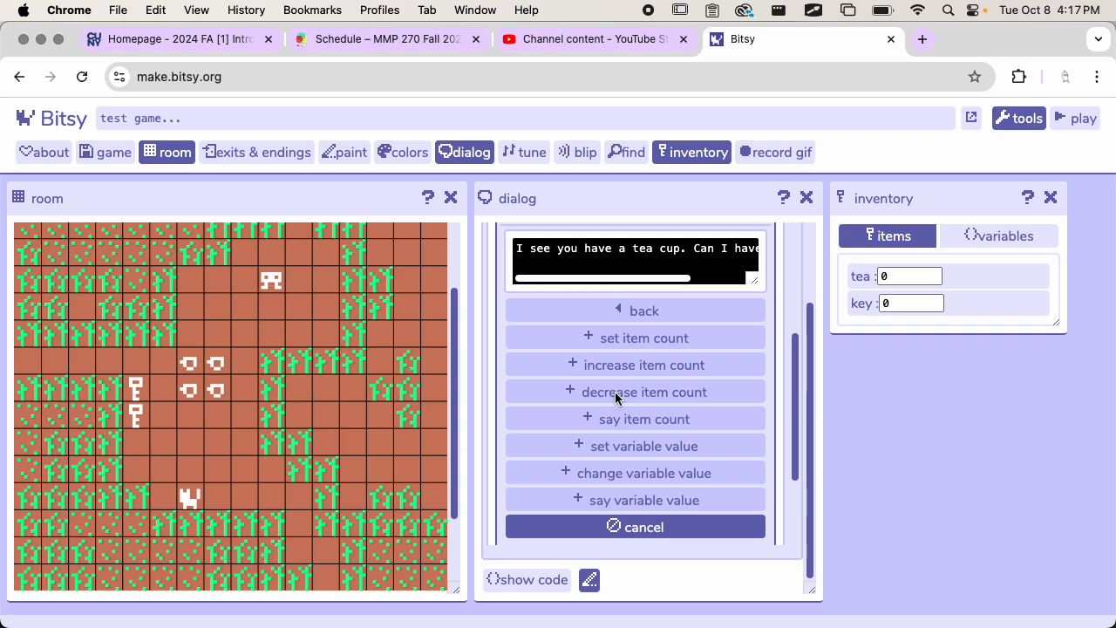
pyautogui.scroll(-1, 617, 397)
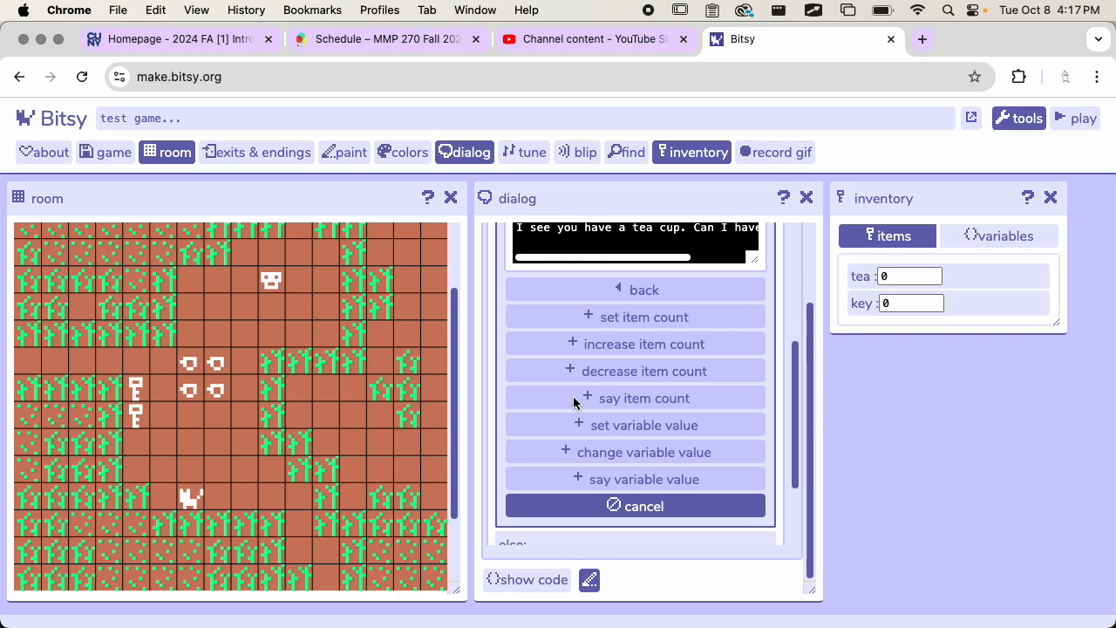
pyautogui.click(649, 376)
pyautogui.click(700, 324)
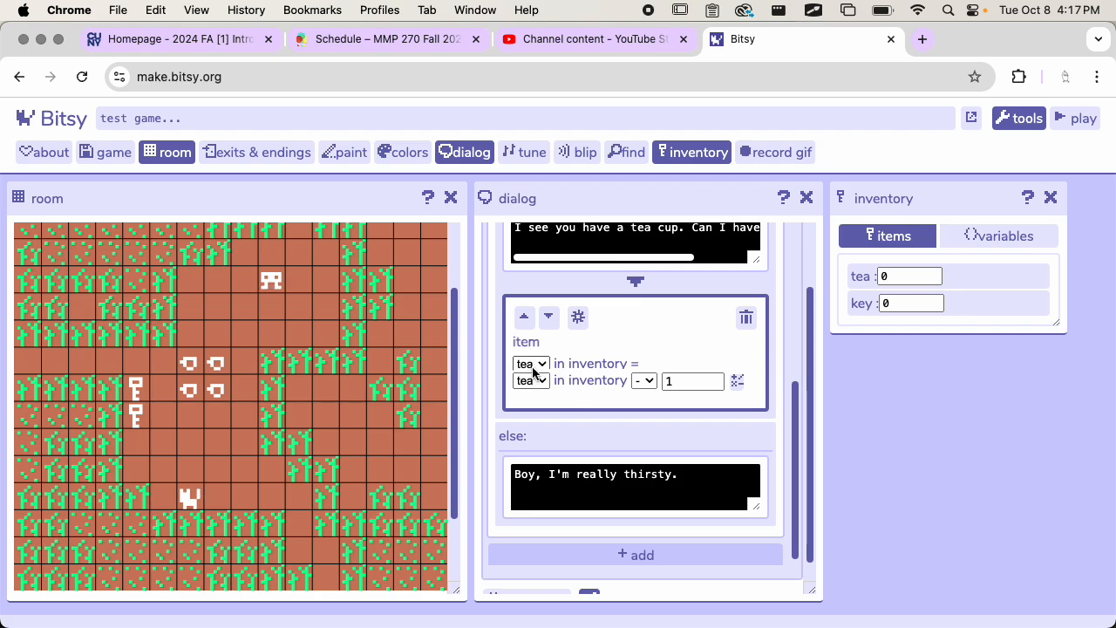
# Step: Open the expression editor for the tea decrease action, examine its operators and its variable, item and text options, and cancel without changes
pyautogui.moveTo(630, 364); pyautogui.dragTo(639, 364)
pyautogui.click(737, 381)
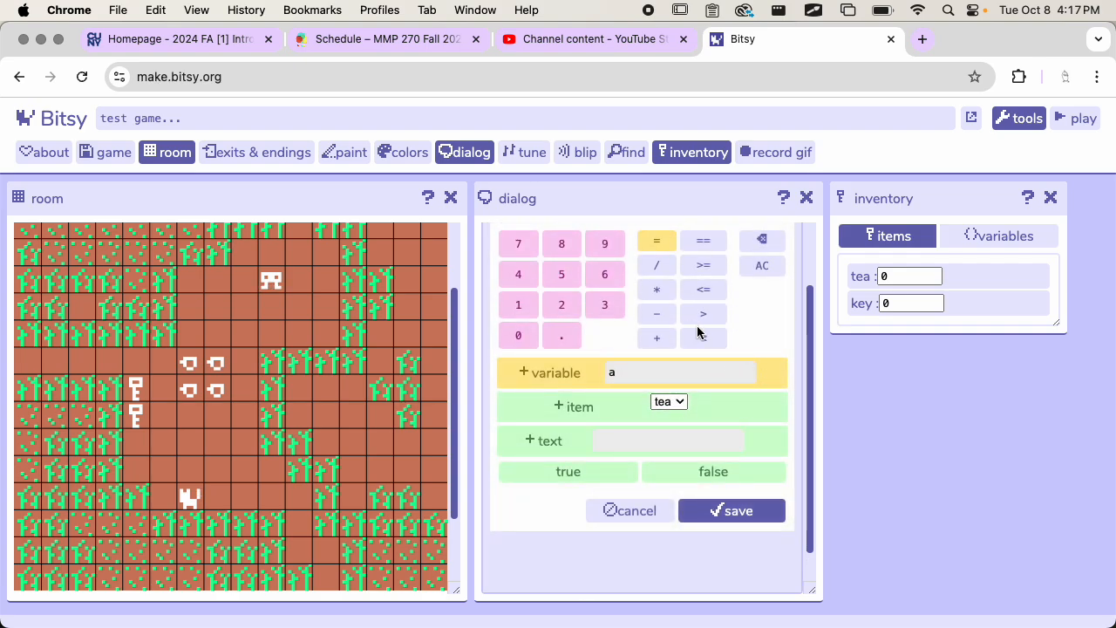
pyautogui.scroll(3, 655, 392)
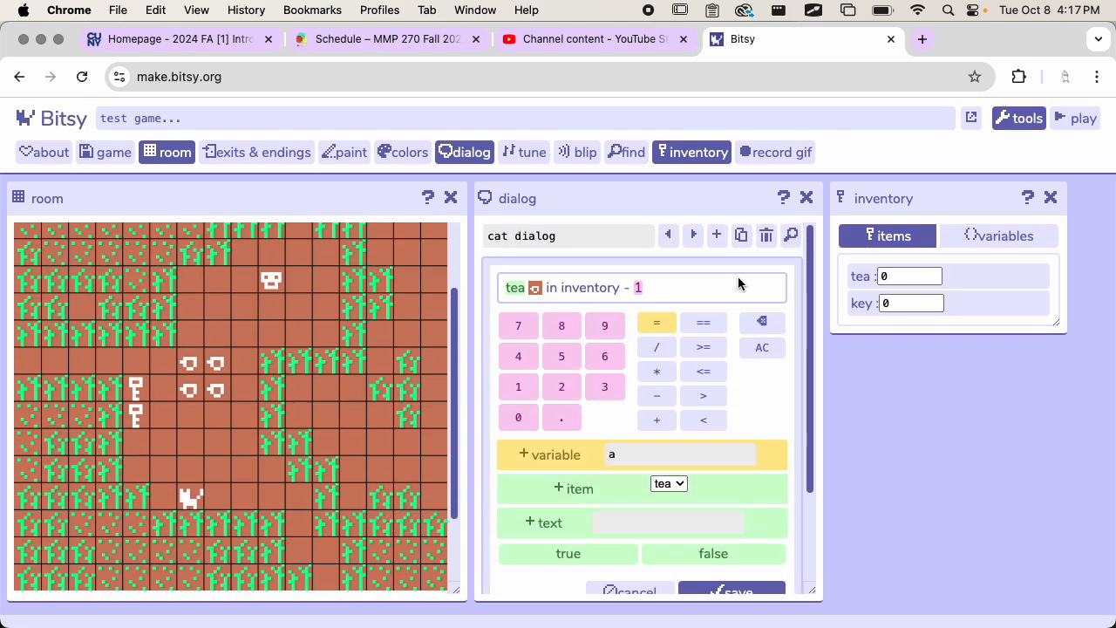
pyautogui.scroll(-1, 720, 369)
pyautogui.scroll(1, 720, 369)
pyautogui.scroll(-2, 573, 421)
pyautogui.scroll(2, 610, 428)
pyautogui.click(644, 441)
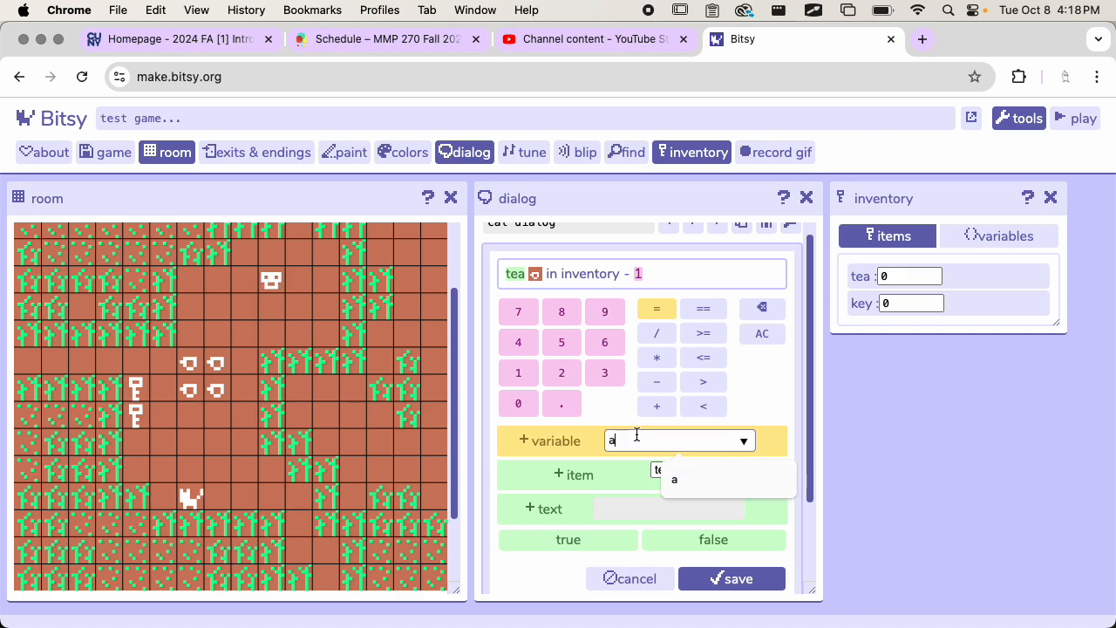
pyautogui.click(563, 438)
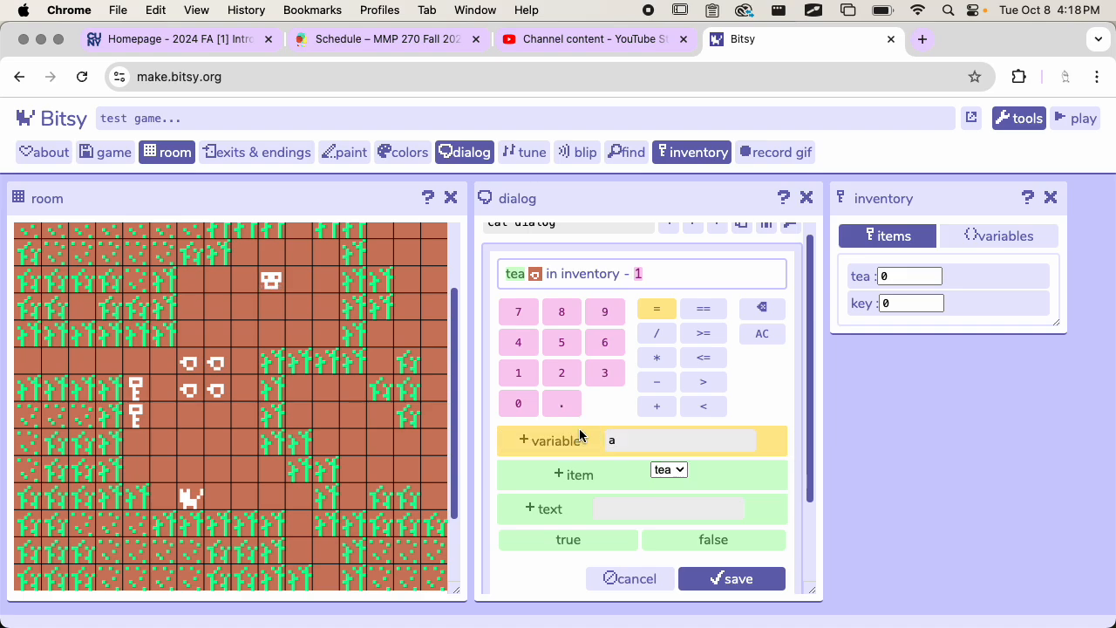
pyautogui.click(658, 470)
pyautogui.click(676, 469)
pyautogui.scroll(1, 645, 367)
pyautogui.scroll(-4, 641, 354)
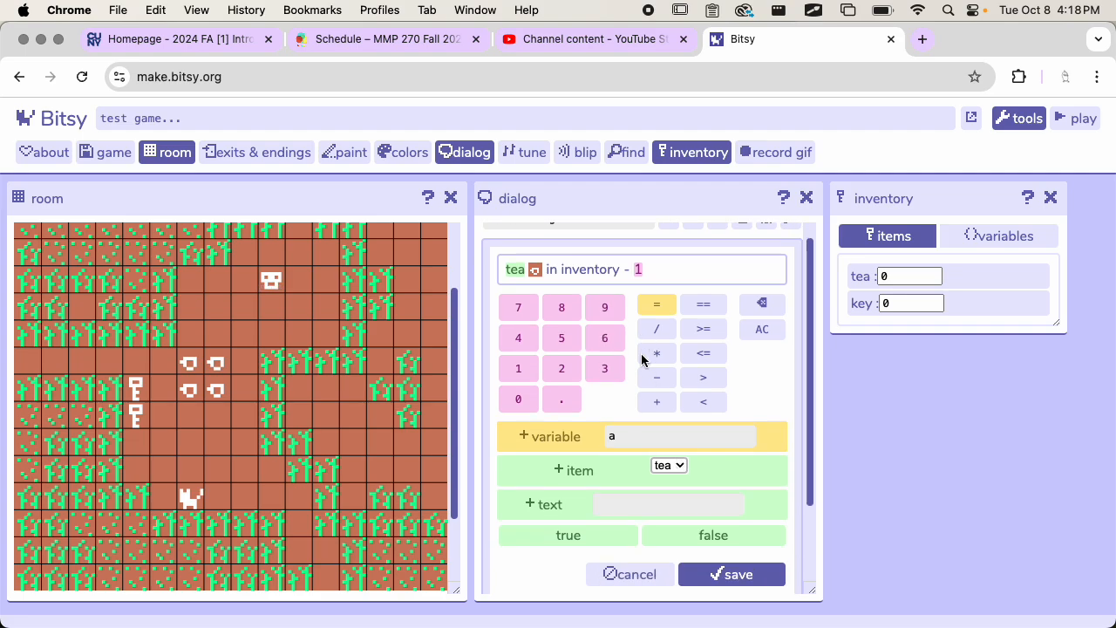
pyautogui.scroll(2, 641, 353)
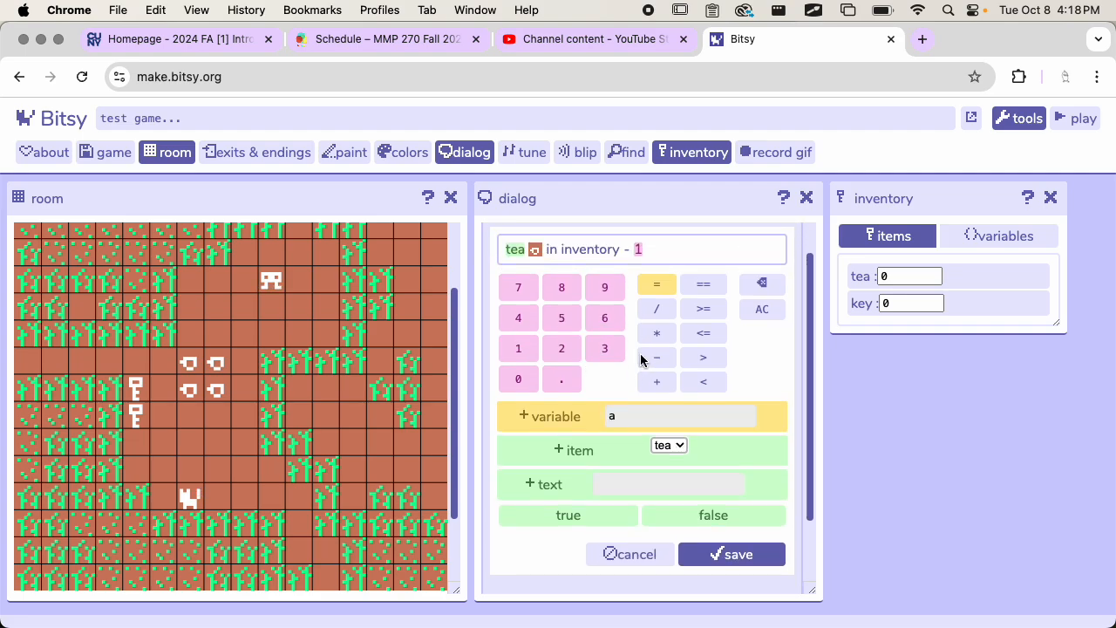
pyautogui.scroll(1, 640, 354)
pyautogui.scroll(-1, 674, 410)
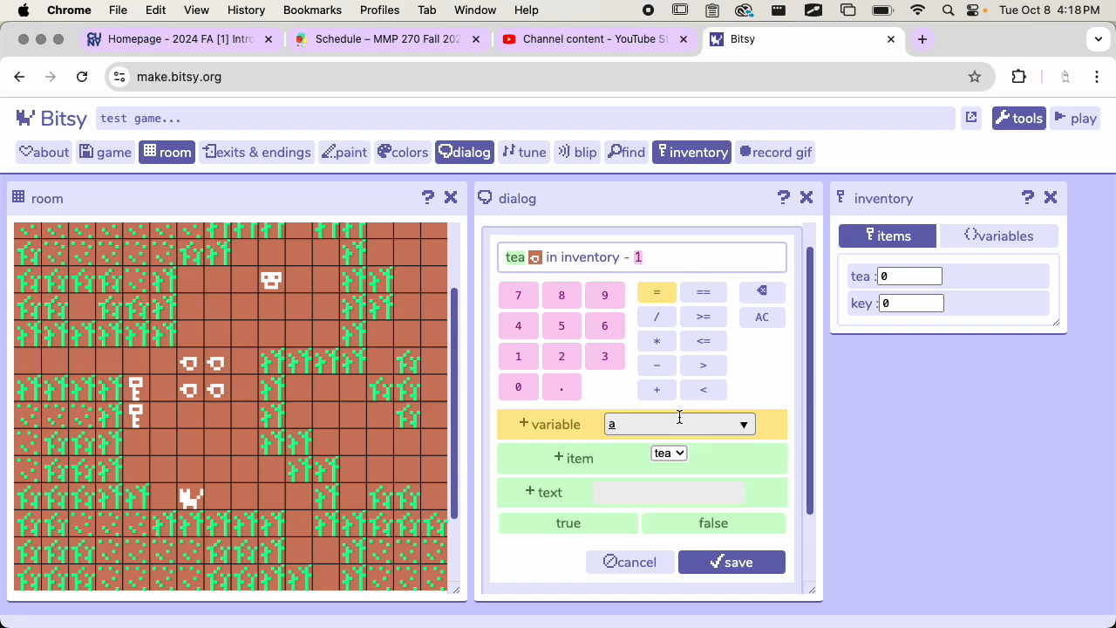
pyautogui.click(621, 564)
# Step: Show the cat dialog's code and examine the tea branch line that contains the response text and the item decrease
pyautogui.scroll(-1, 689, 421)
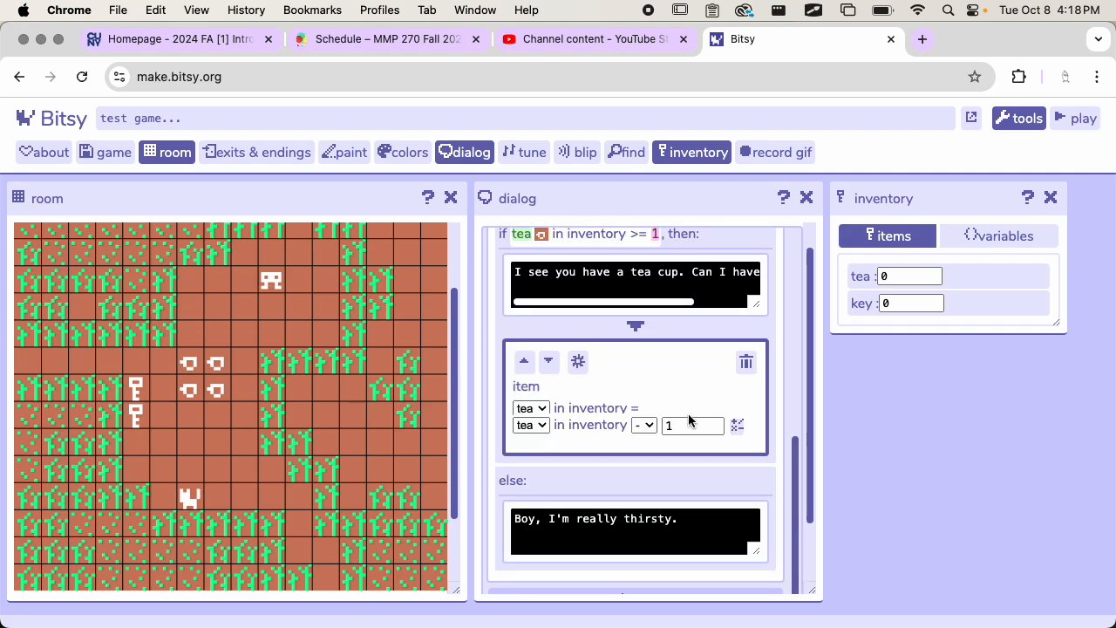
pyautogui.scroll(-2, 636, 449)
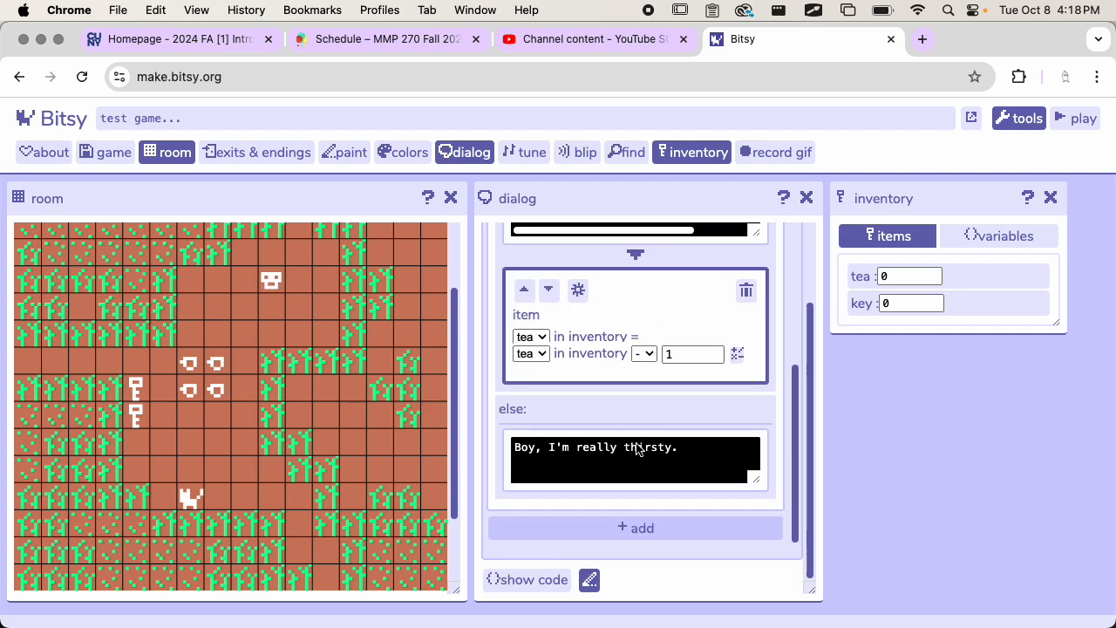
pyautogui.click(525, 577)
pyautogui.scroll(5, 618, 416)
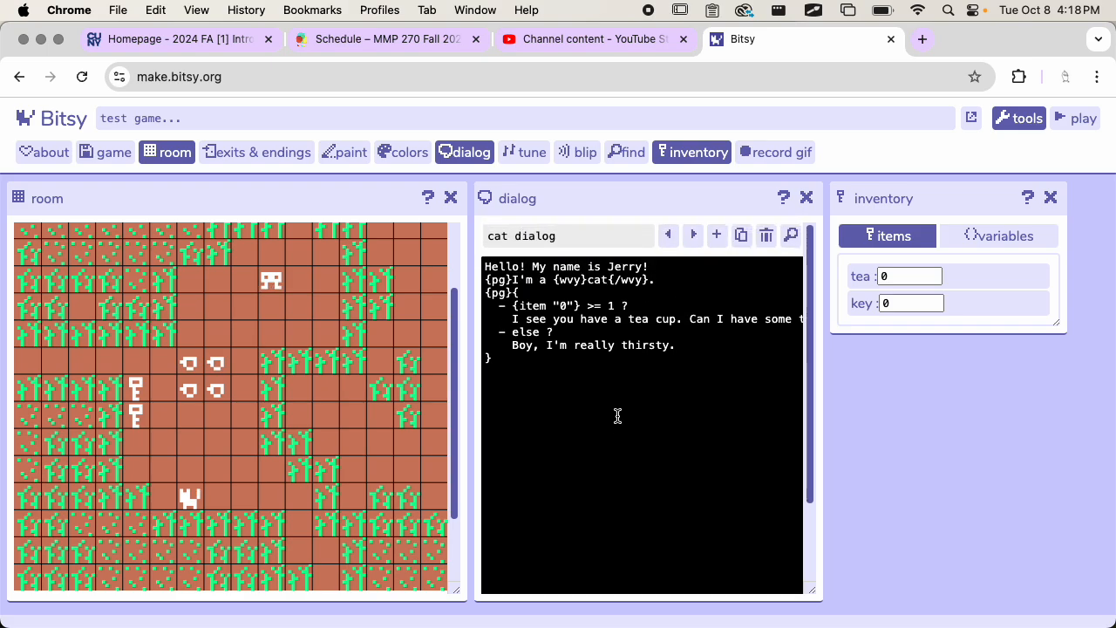
pyautogui.hscroll(4, 559, 327)
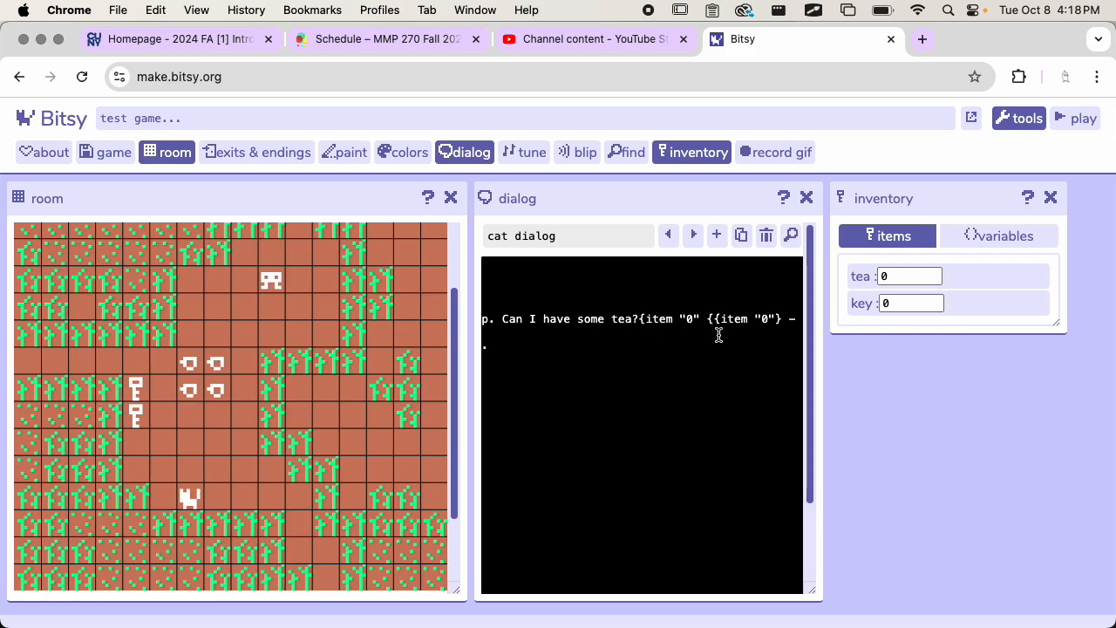
pyautogui.hscroll(-4, 746, 320)
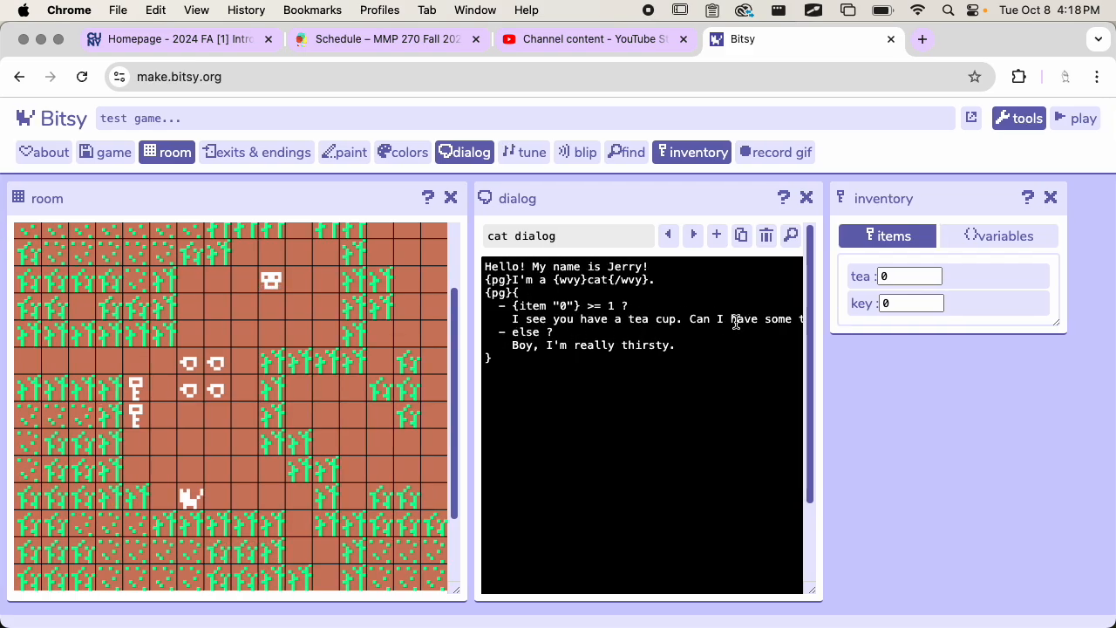
pyautogui.hscroll(4, 737, 321)
pyautogui.hscroll(-4, 703, 330)
pyautogui.hscroll(4, 610, 352)
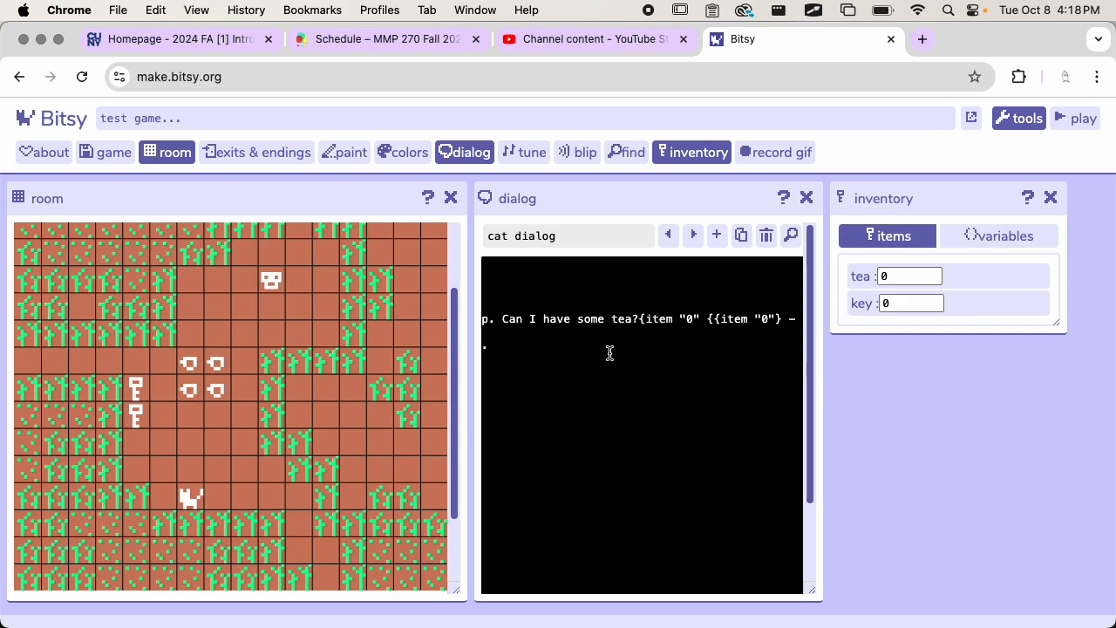
pyautogui.hscroll(-4, 609, 352)
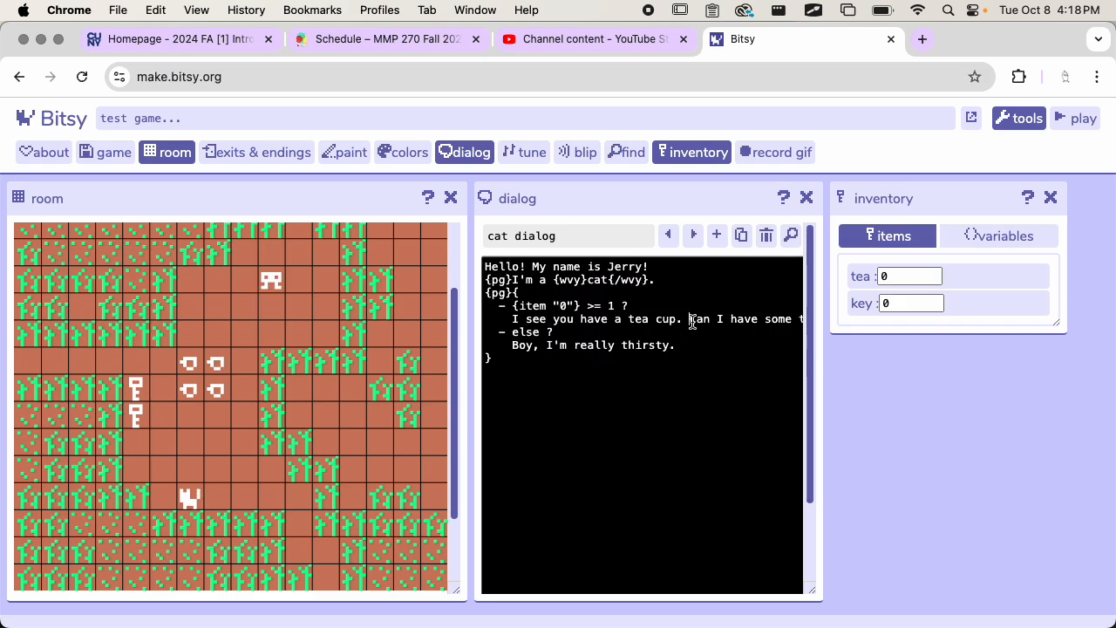
pyautogui.click(690, 319)
pyautogui.press('Return')
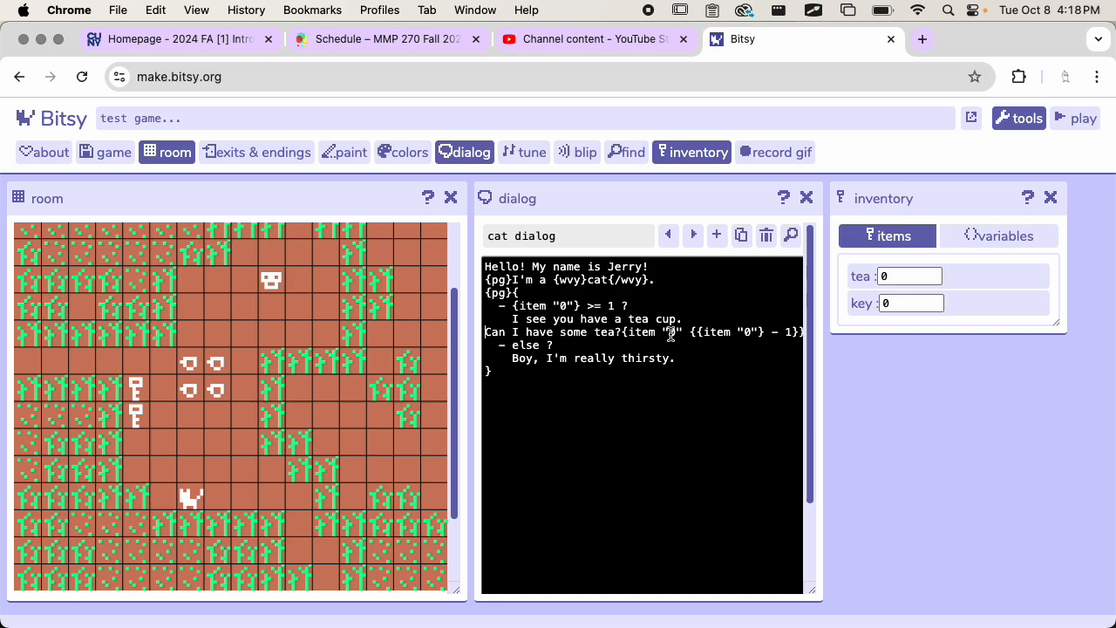
pyautogui.press('BackSpace')
pyautogui.press('BackSpace')
pyautogui.press('BackSpace')
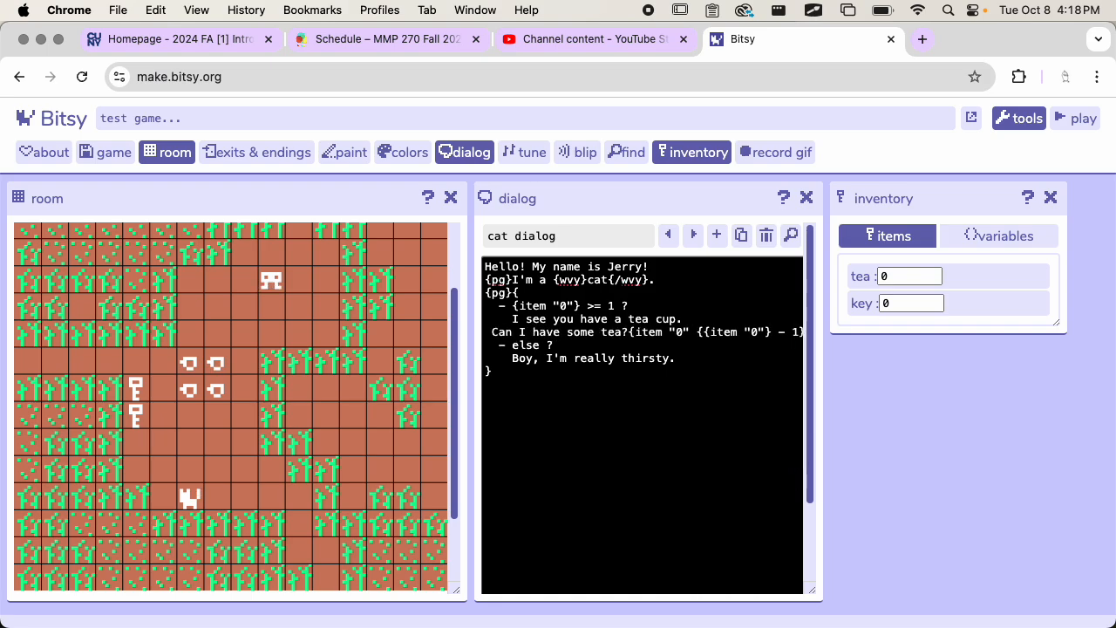
# Step: Put the {item "0" {{item "0"} - 1}} code on its own line after "Can I have some tea?" in the tea branch
pyautogui.hscroll(3, 689, 321)
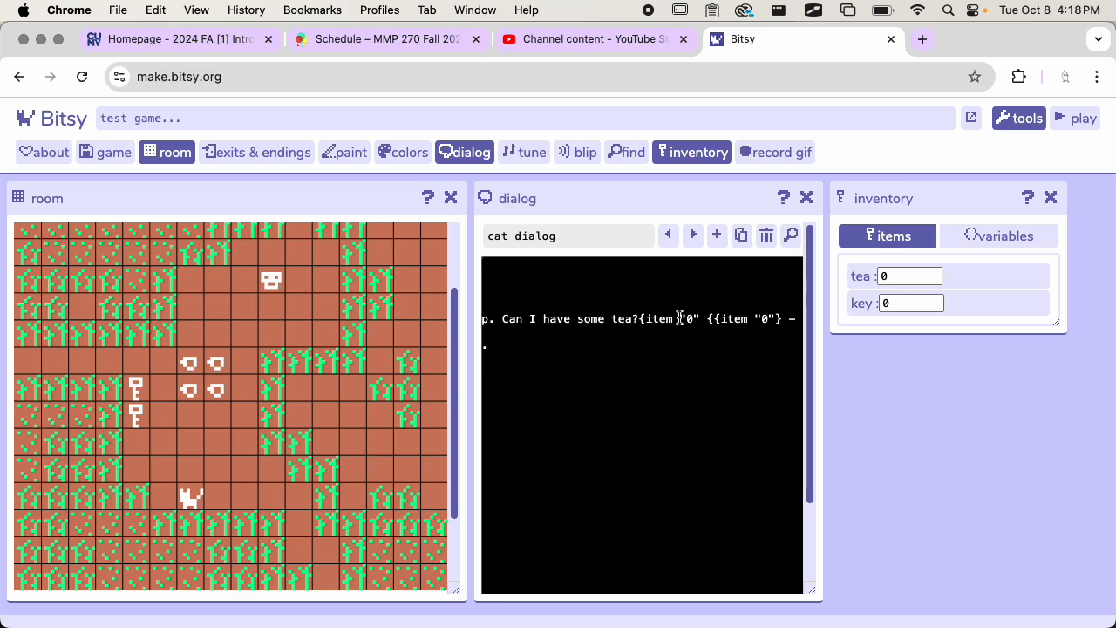
pyautogui.click(641, 320)
pyautogui.press('Return')
pyautogui.hscroll(-1, 618, 337)
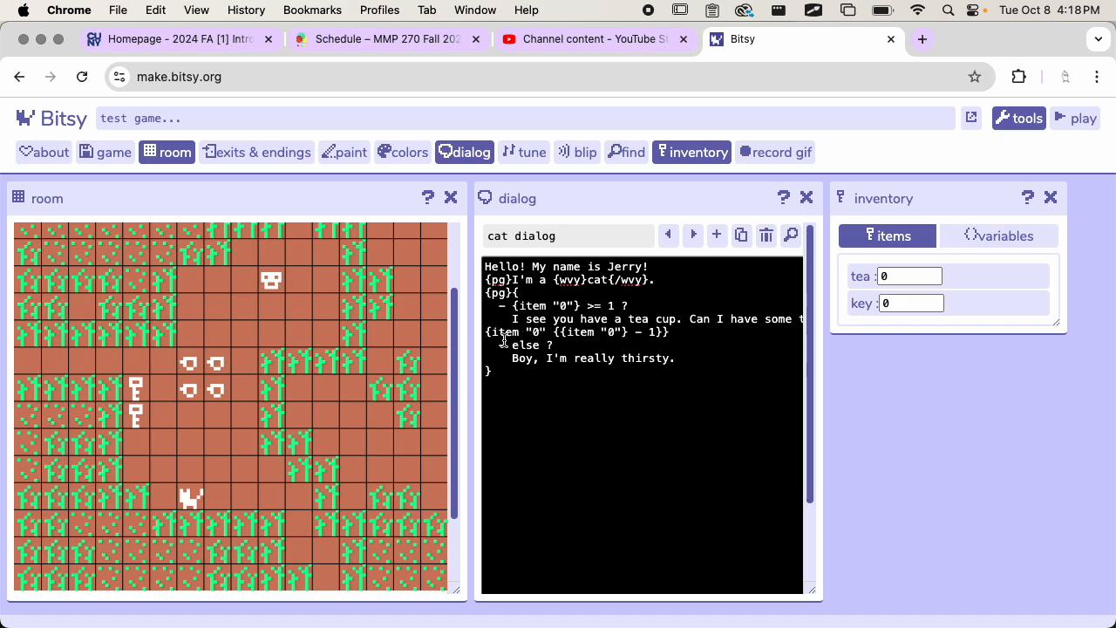
pyautogui.moveTo(486, 332); pyautogui.dragTo(672, 327)
pyautogui.click(687, 321)
# Step: Hide the dialog code and inspect the contents of the branching list's tea and else branches
pyautogui.scroll(-2, 661, 369)
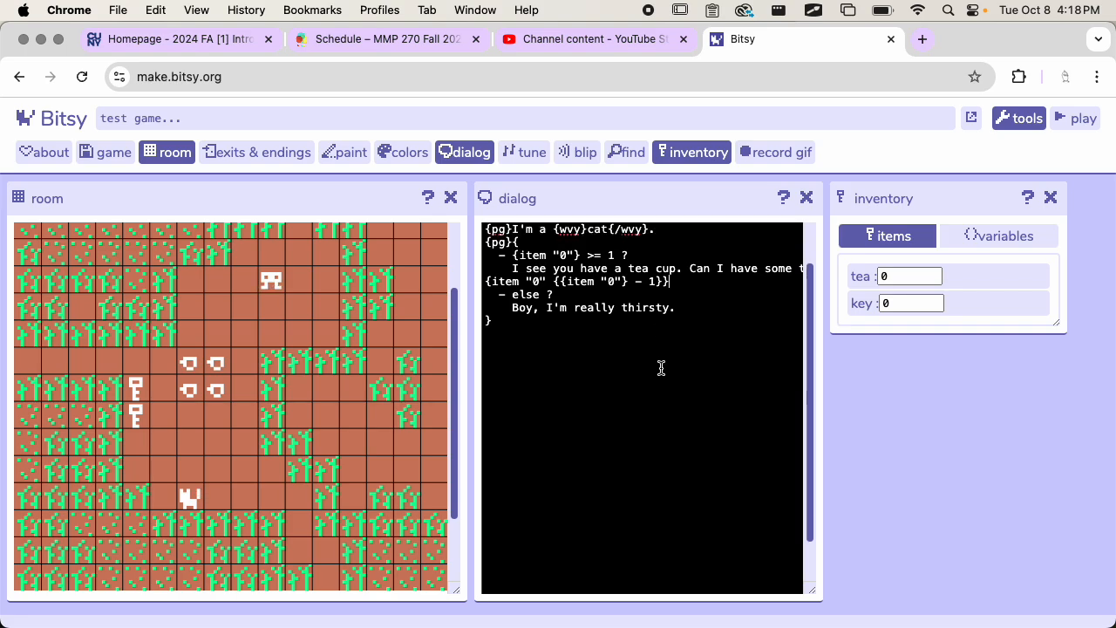
pyautogui.scroll(1, 661, 369)
pyautogui.scroll(-3, 661, 368)
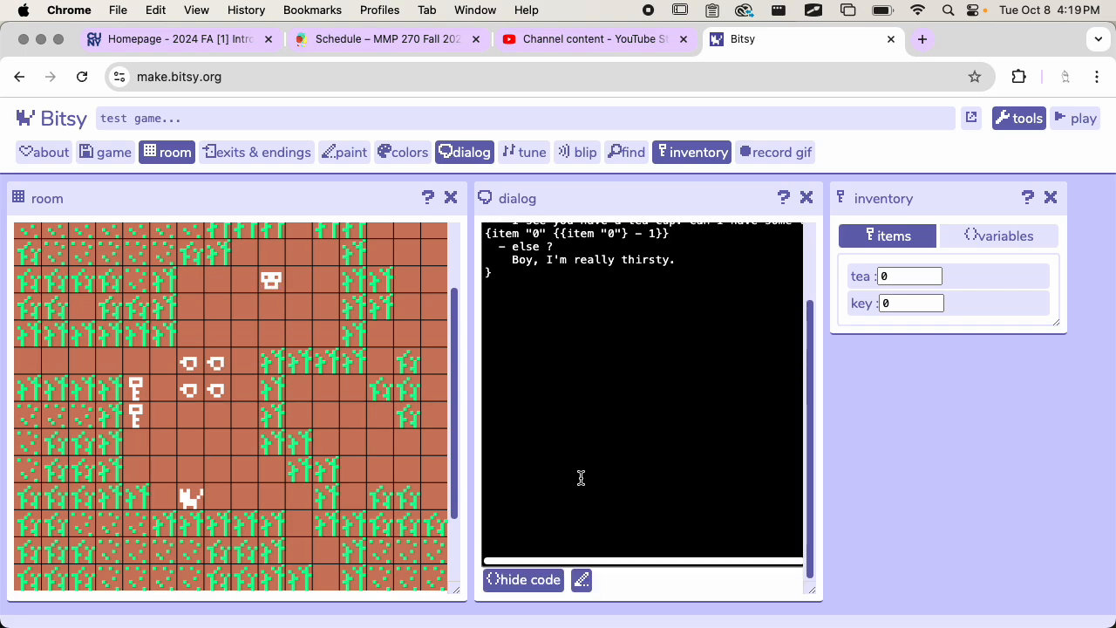
pyautogui.click(515, 582)
pyautogui.scroll(-6, 598, 447)
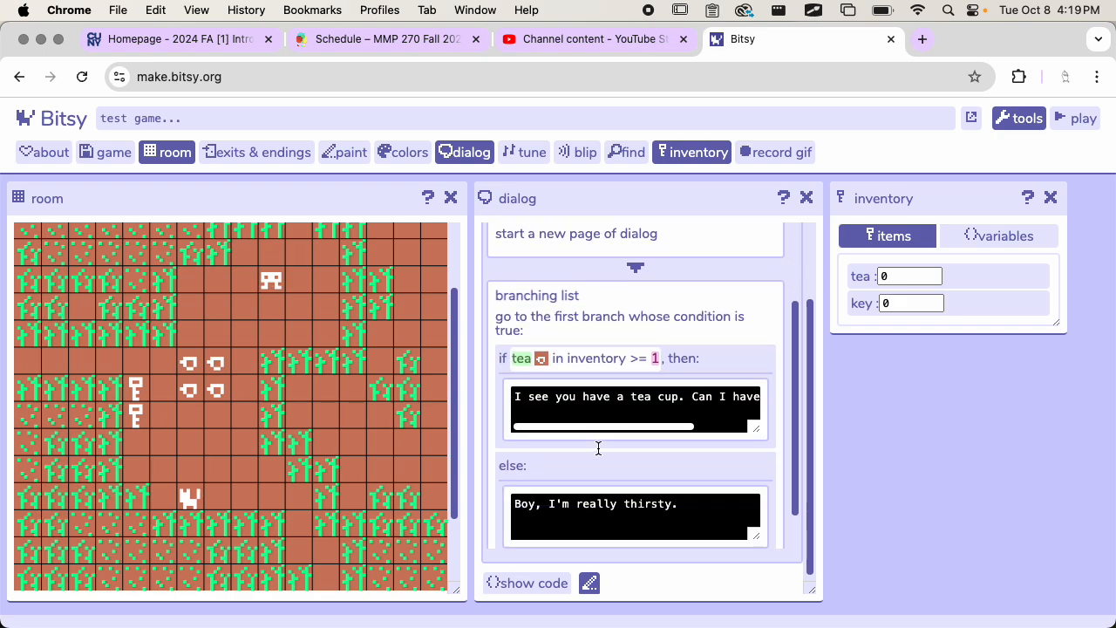
pyautogui.scroll(-1, 643, 389)
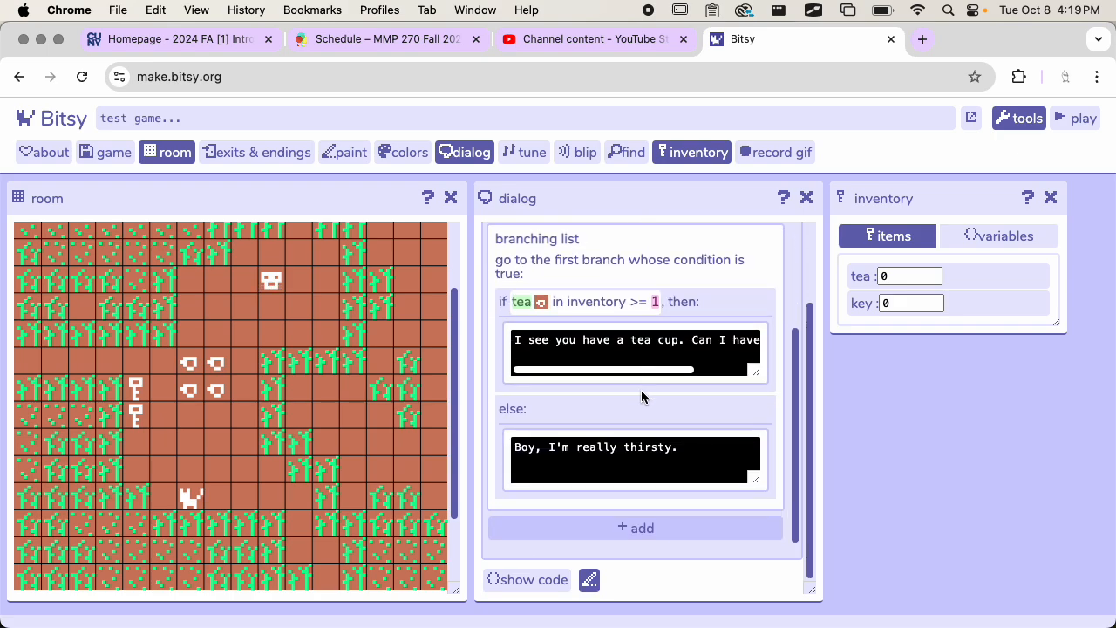
pyautogui.click(711, 295)
pyautogui.scroll(-2, 707, 323)
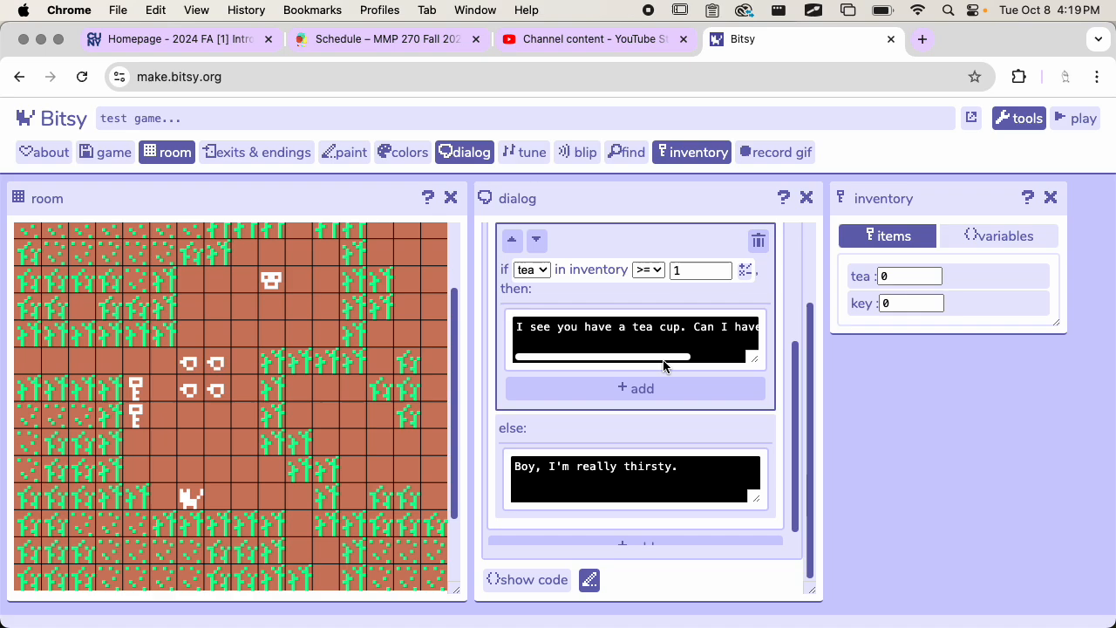
pyautogui.moveTo(663, 358)
pyautogui.mouseDown()
pyautogui.moveTo(742, 357)
pyautogui.moveTo(657, 356)
pyautogui.mouseUp()
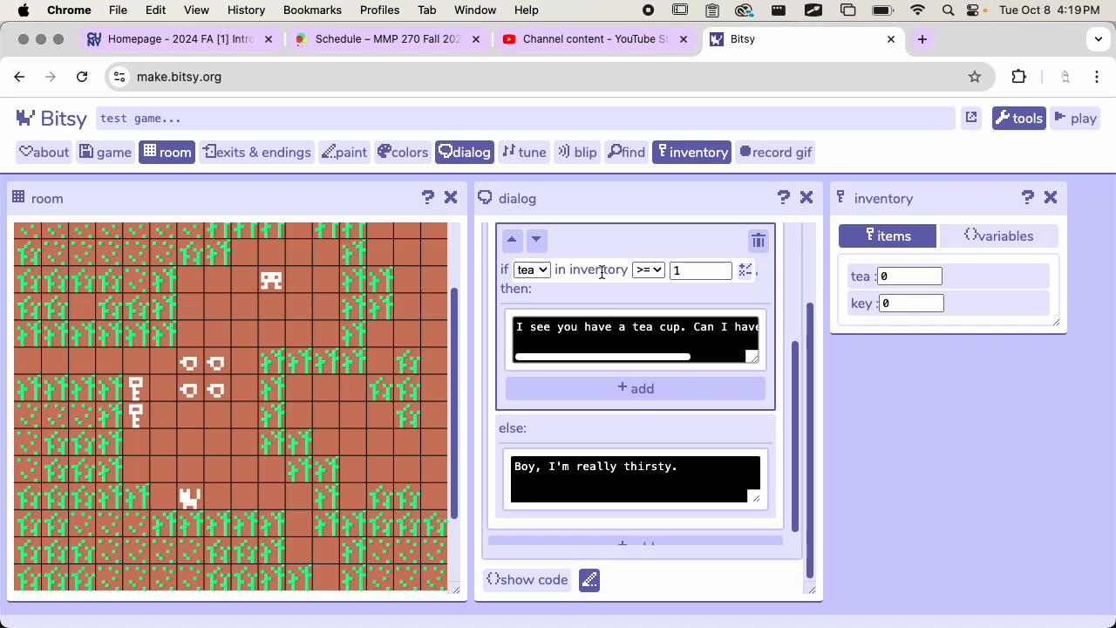
pyautogui.scroll(-1, 602, 272)
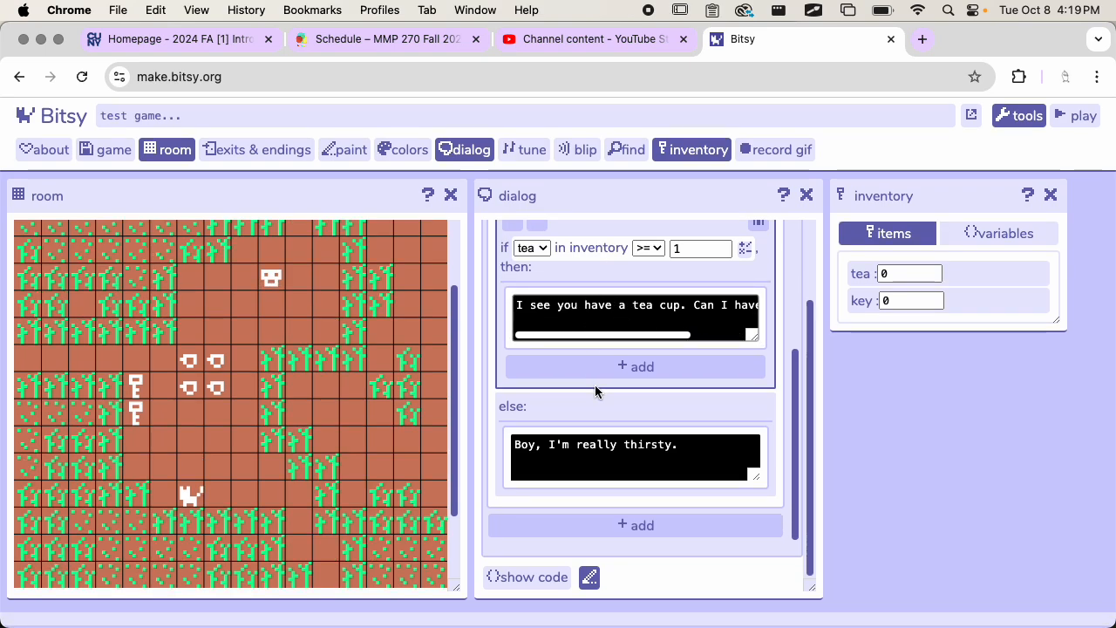
pyautogui.click(597, 401)
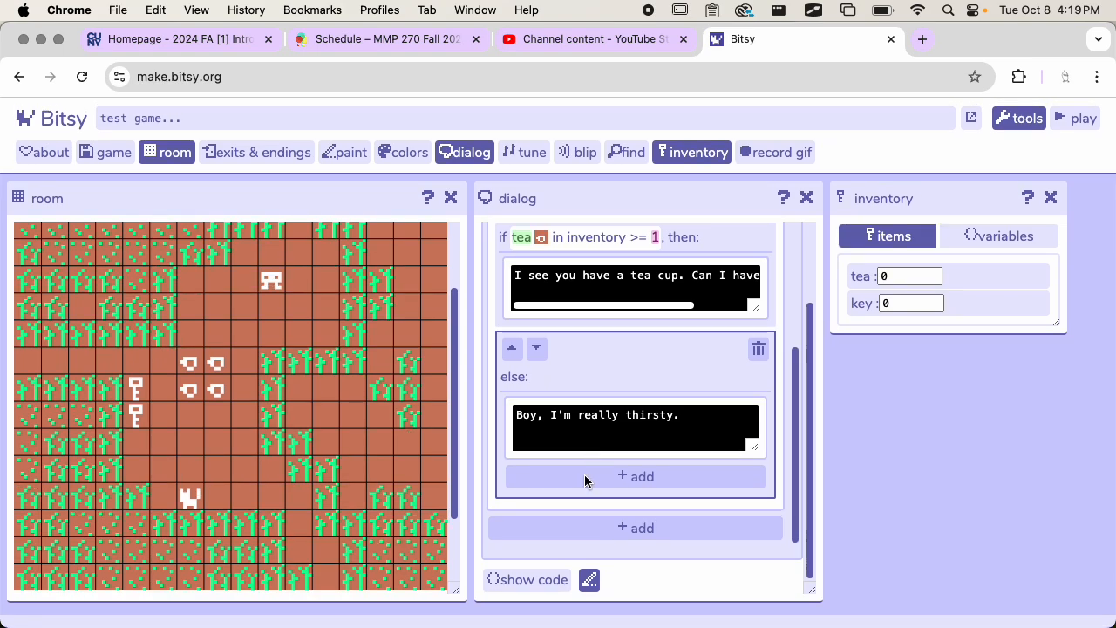
# Step: Check the branching list's tea branch in both the block view and the dialog code, then return to the block view
pyautogui.scroll(3, 590, 479)
pyautogui.click(612, 358)
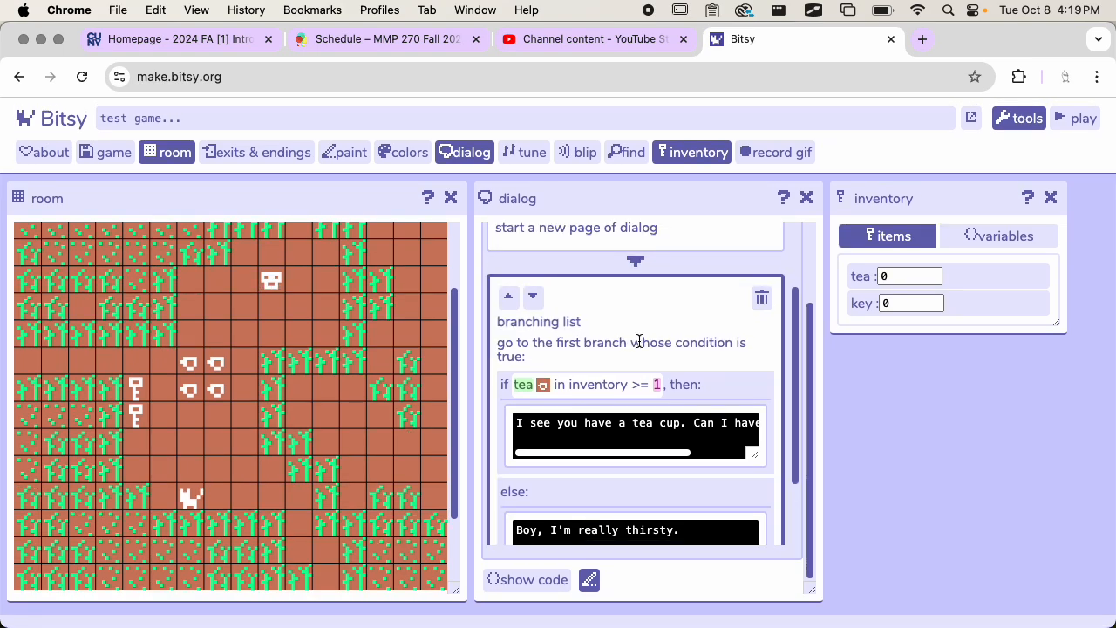
pyautogui.scroll(-2, 643, 341)
pyautogui.click(522, 581)
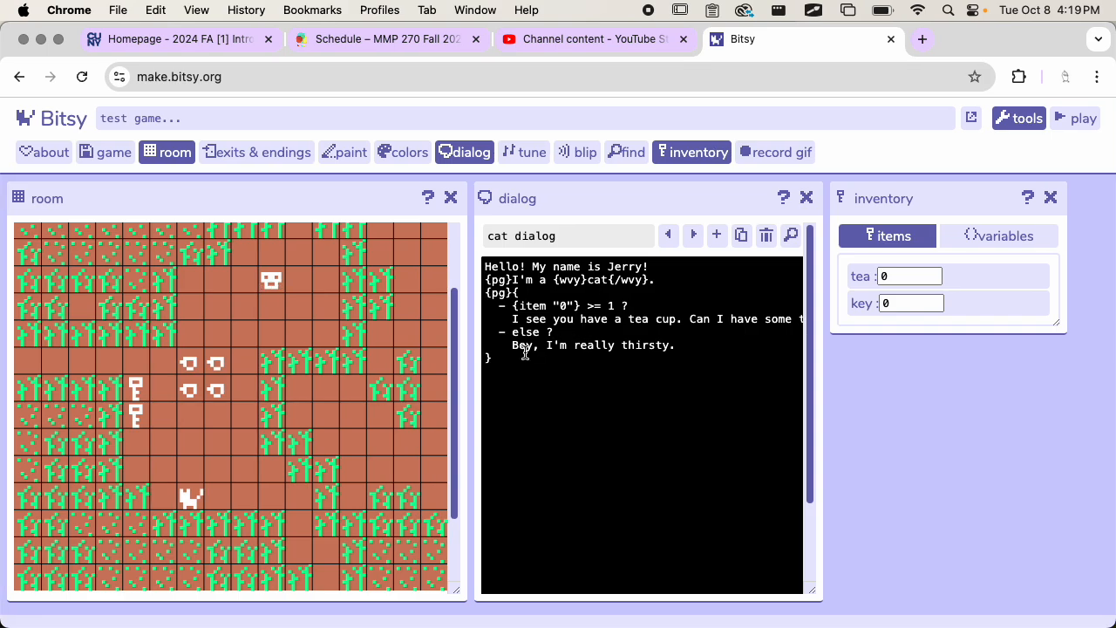
pyautogui.moveTo(554, 320); pyautogui.dragTo(847, 317)
pyautogui.click(703, 336)
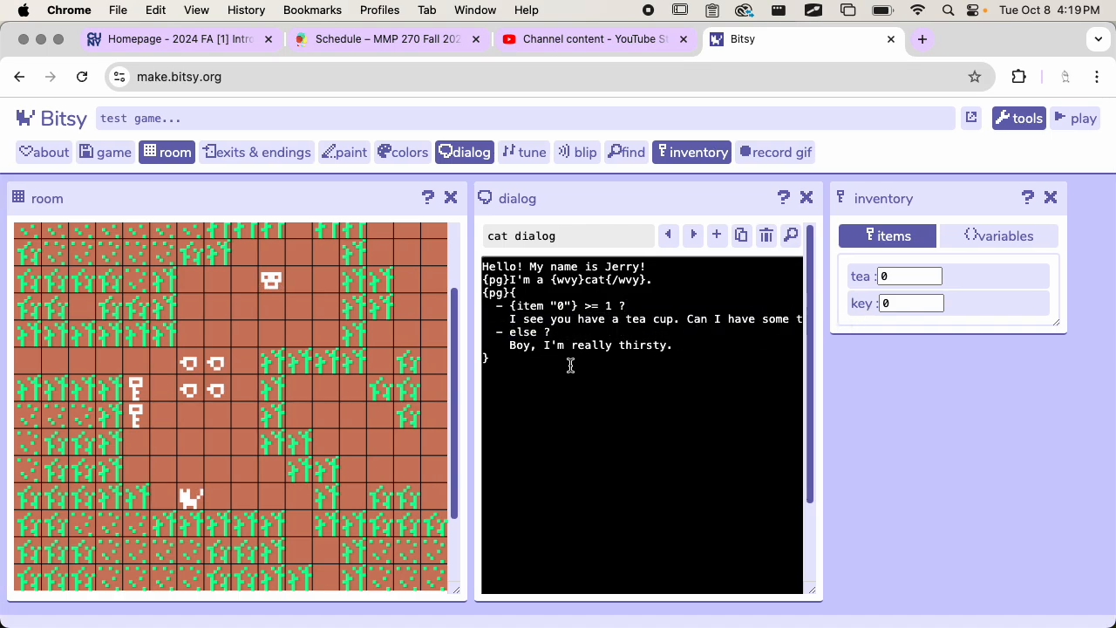
pyautogui.moveTo(818, 589)
pyautogui.mouseDown()
pyautogui.moveTo(967, 583)
pyautogui.moveTo(811, 587)
pyautogui.mouseUp()
pyautogui.scroll(-3, 742, 389)
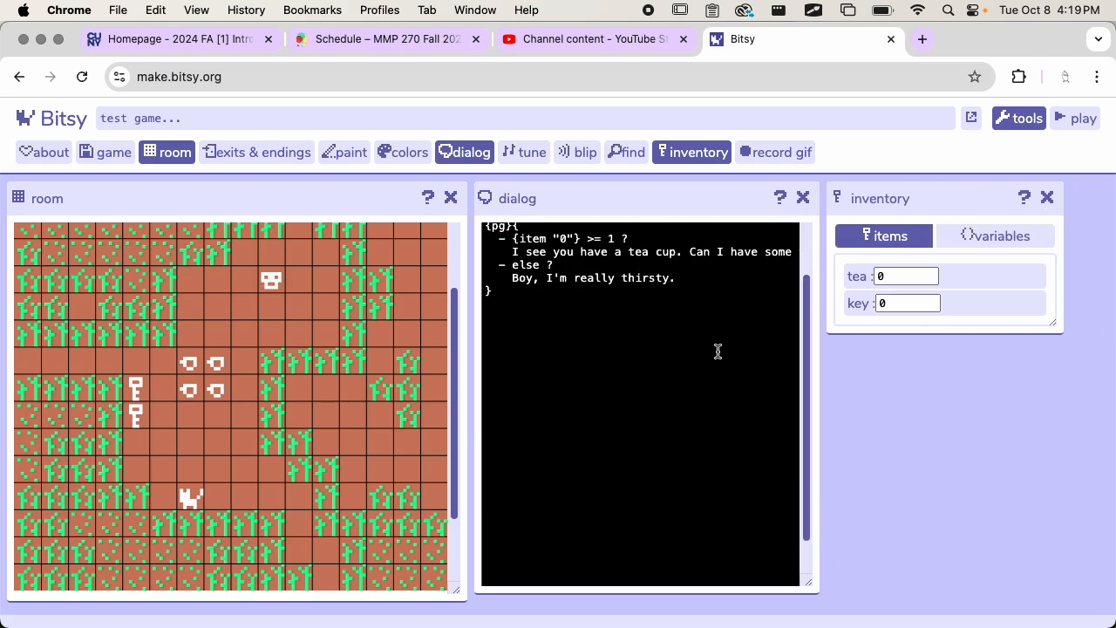
pyautogui.scroll(-1, 717, 351)
pyautogui.click(524, 572)
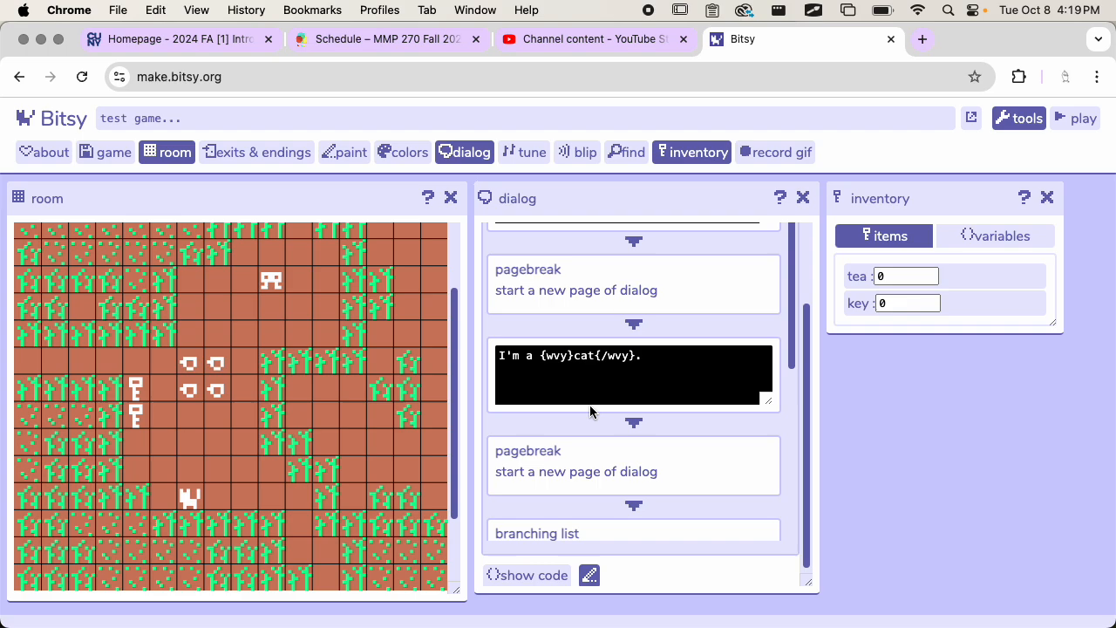
# Step: Add a decrease item count action for tea by 1 below the response text in the tea branch
pyautogui.scroll(-5, 590, 405)
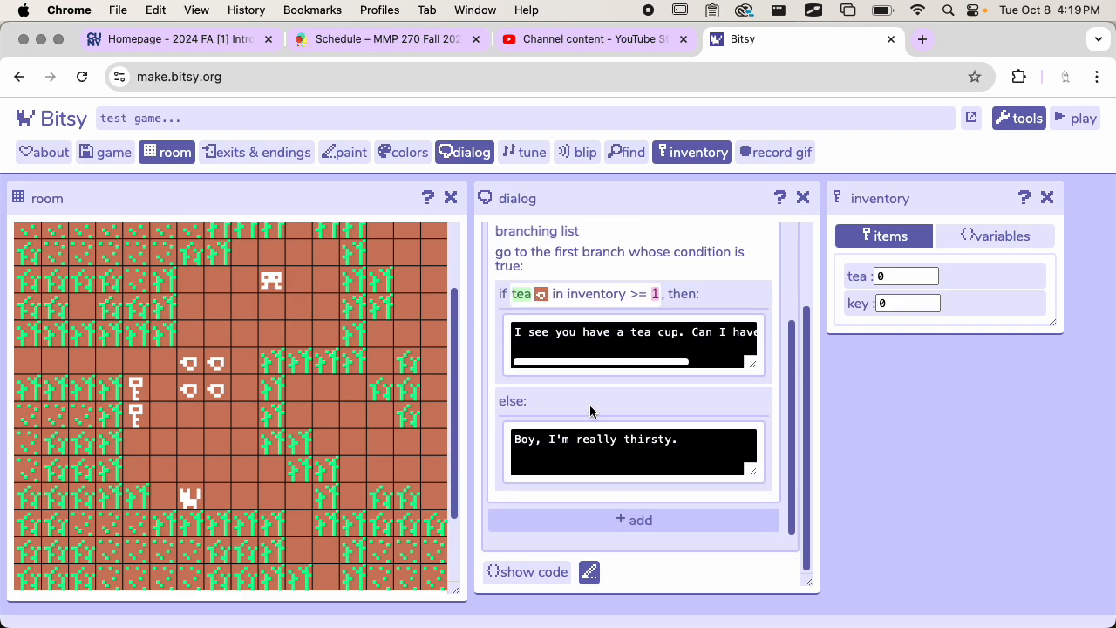
pyautogui.click(711, 305)
pyautogui.scroll(-1, 672, 350)
pyautogui.scroll(-1, 671, 350)
pyautogui.click(650, 366)
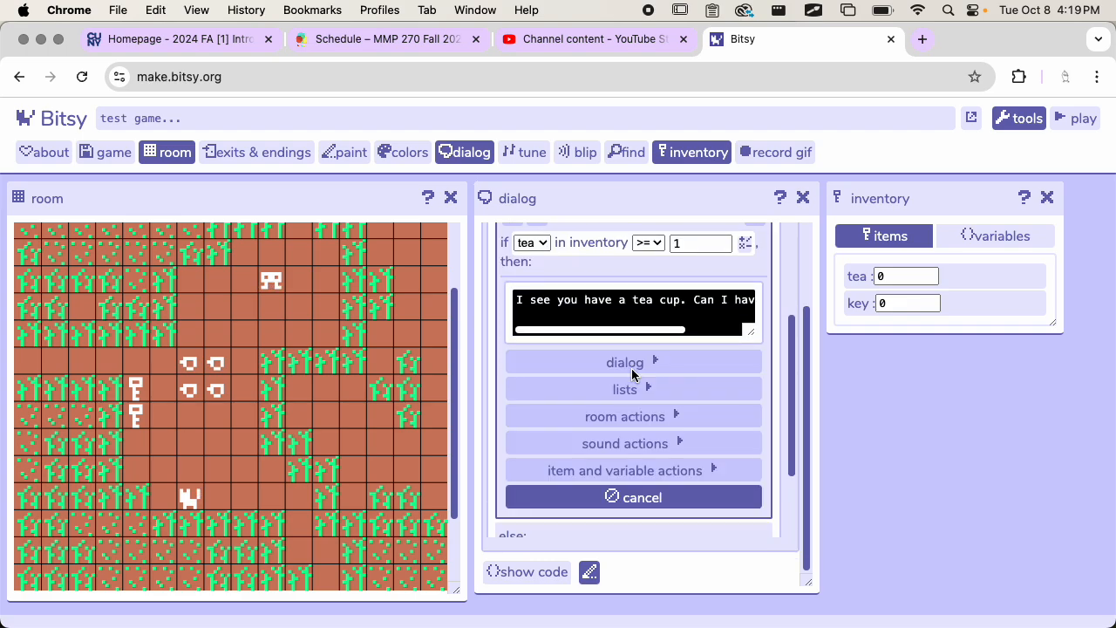
pyautogui.scroll(-1, 637, 437)
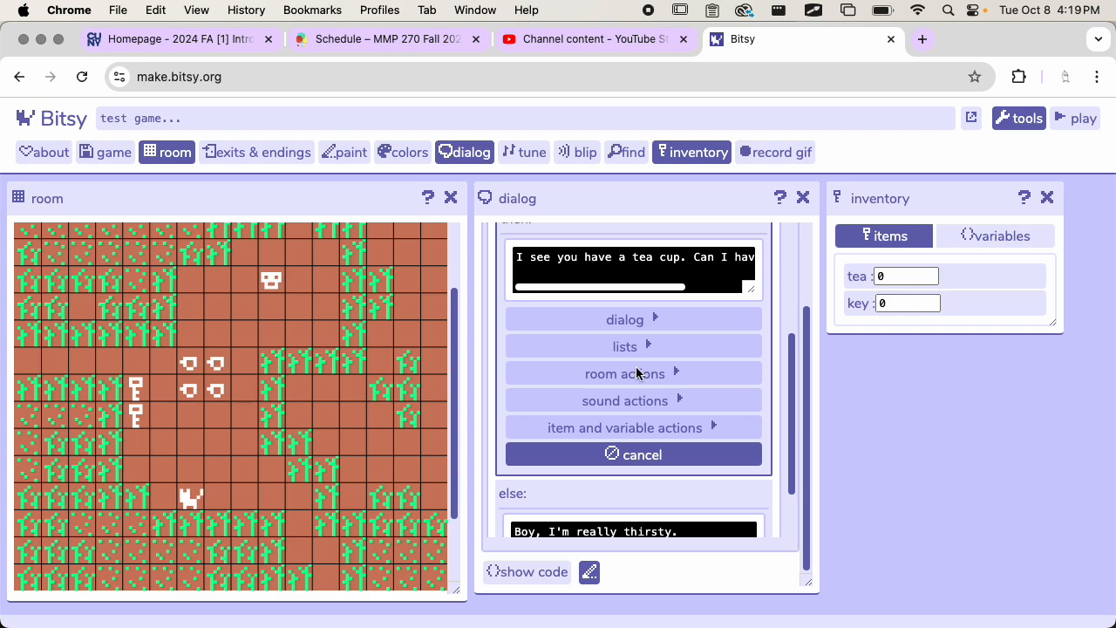
pyautogui.click(647, 428)
pyautogui.scroll(-1, 656, 403)
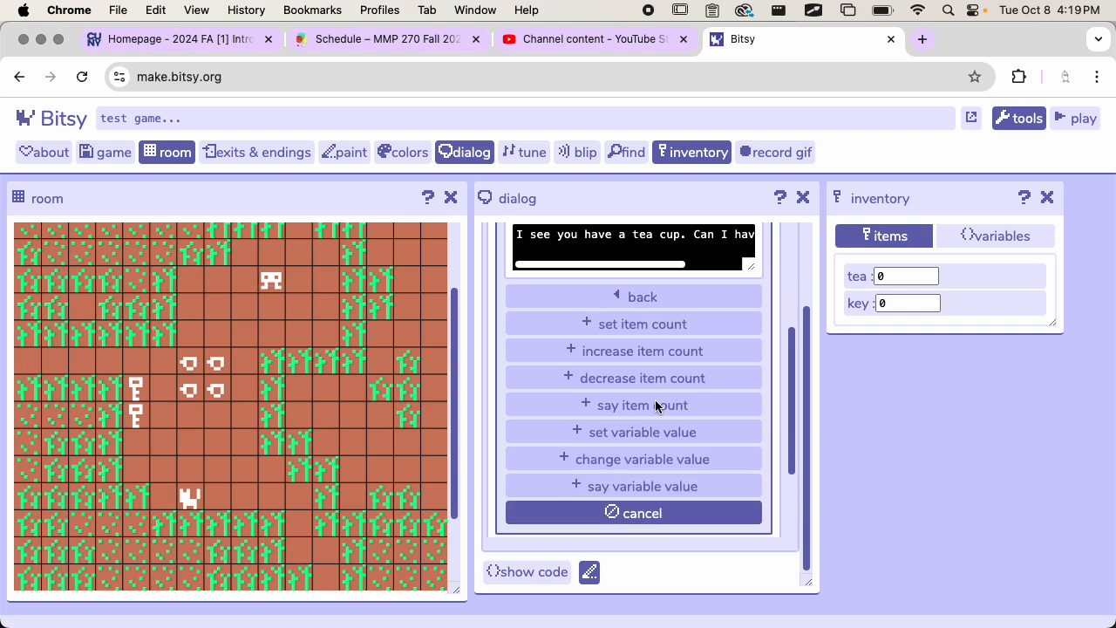
pyautogui.click(646, 370)
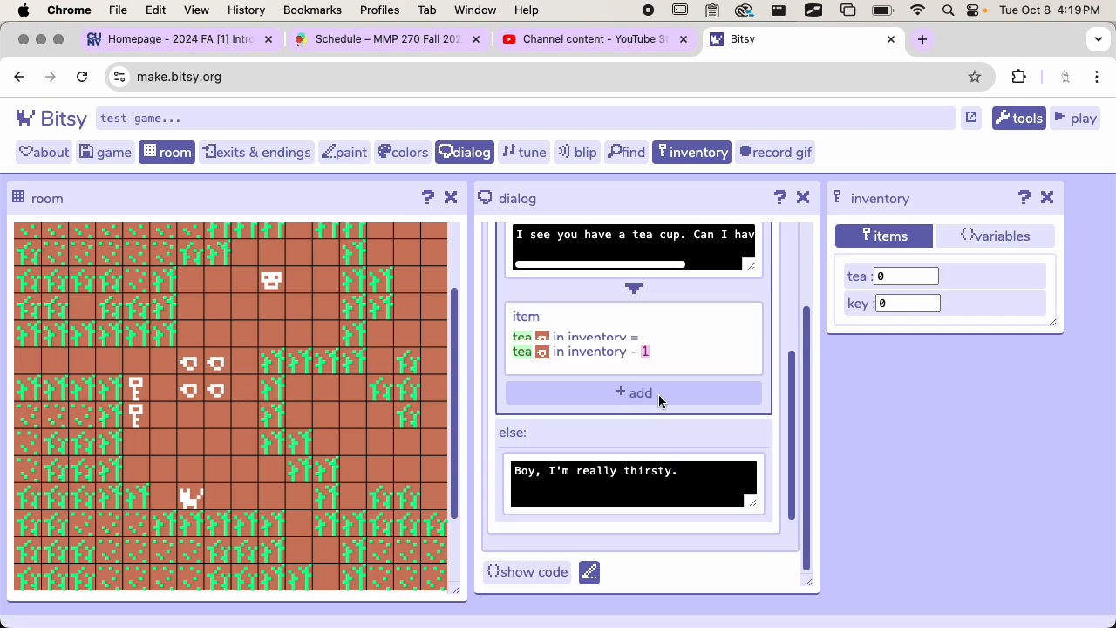
# Step: Add a pagebreak after the tea decrease action inside the tea branch
pyautogui.scroll(3, 674, 347)
pyautogui.scroll(-3, 673, 346)
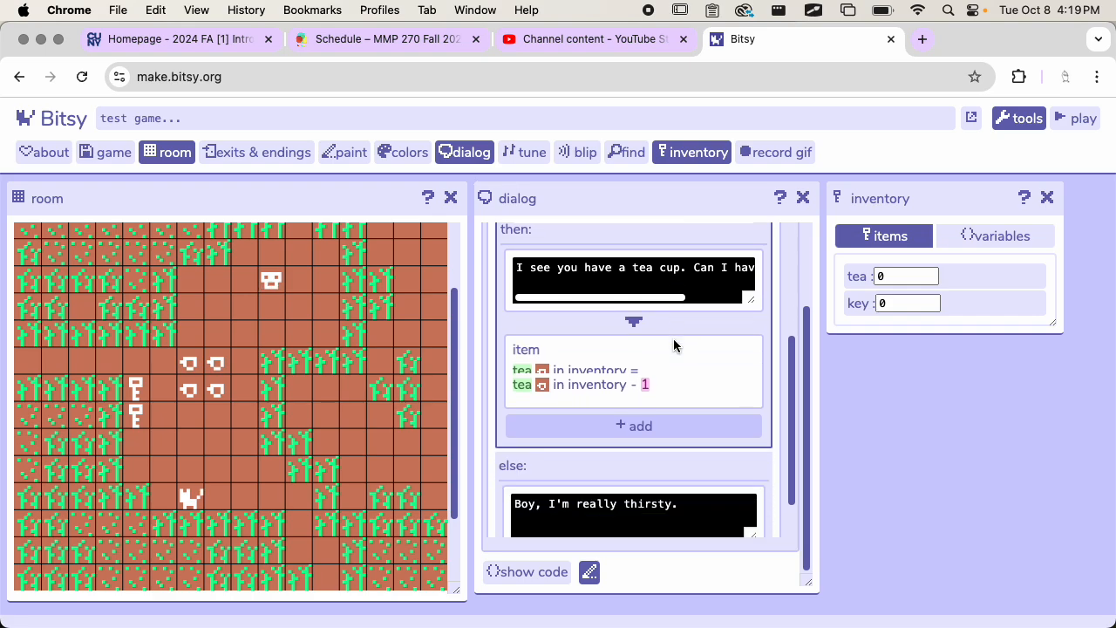
pyautogui.click(635, 408)
pyautogui.scroll(-2, 691, 417)
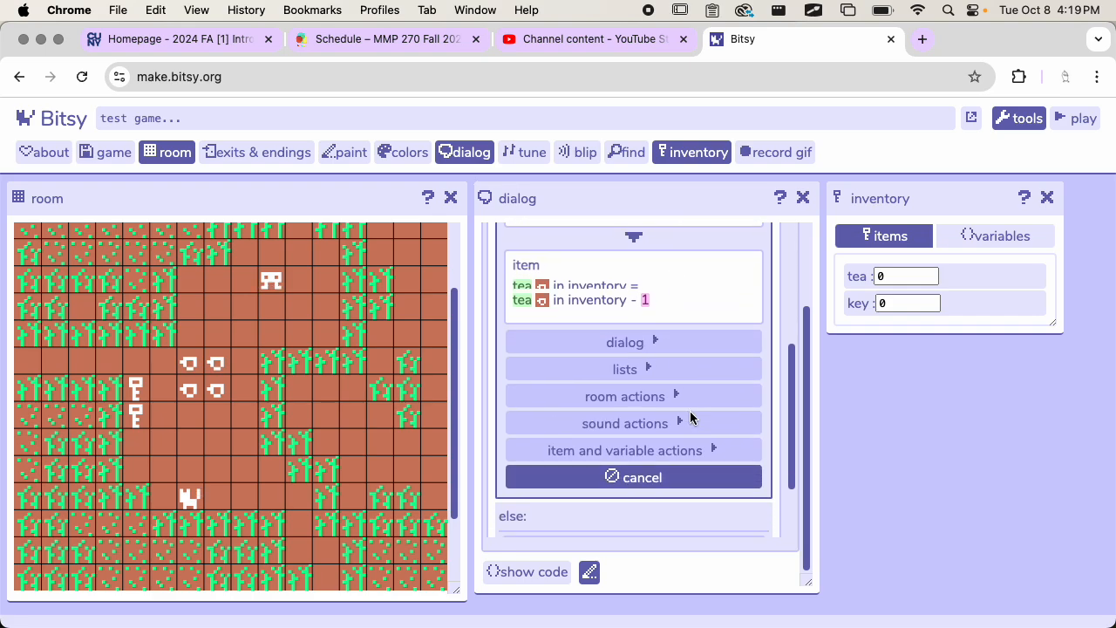
pyautogui.scroll(3, 691, 417)
pyautogui.scroll(-3, 690, 411)
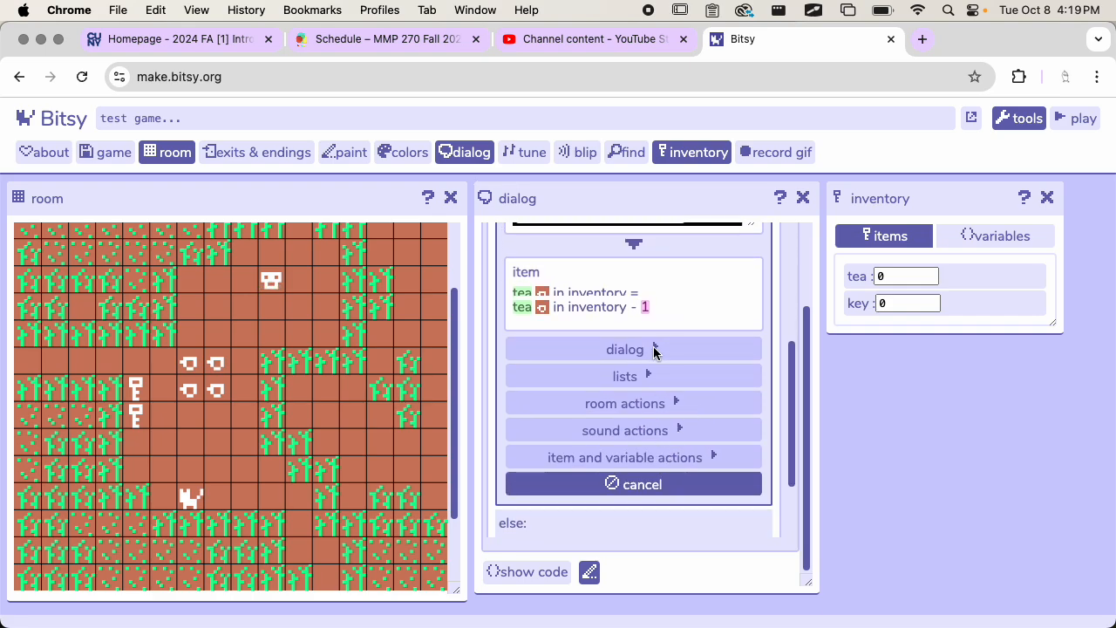
pyautogui.click(658, 350)
pyautogui.click(640, 404)
# Step: Add a dialog block after the tea branch's pagebreak with the text "Boy, I love tea. Thanks!"
pyautogui.click(640, 429)
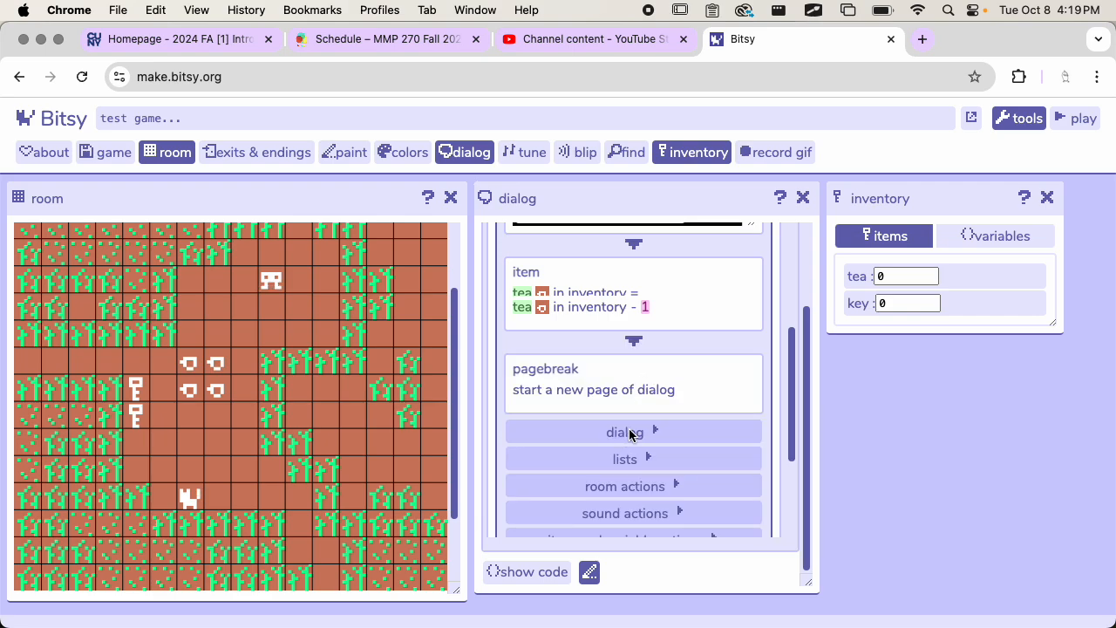
pyautogui.click(641, 433)
pyautogui.scroll(-3, 637, 380)
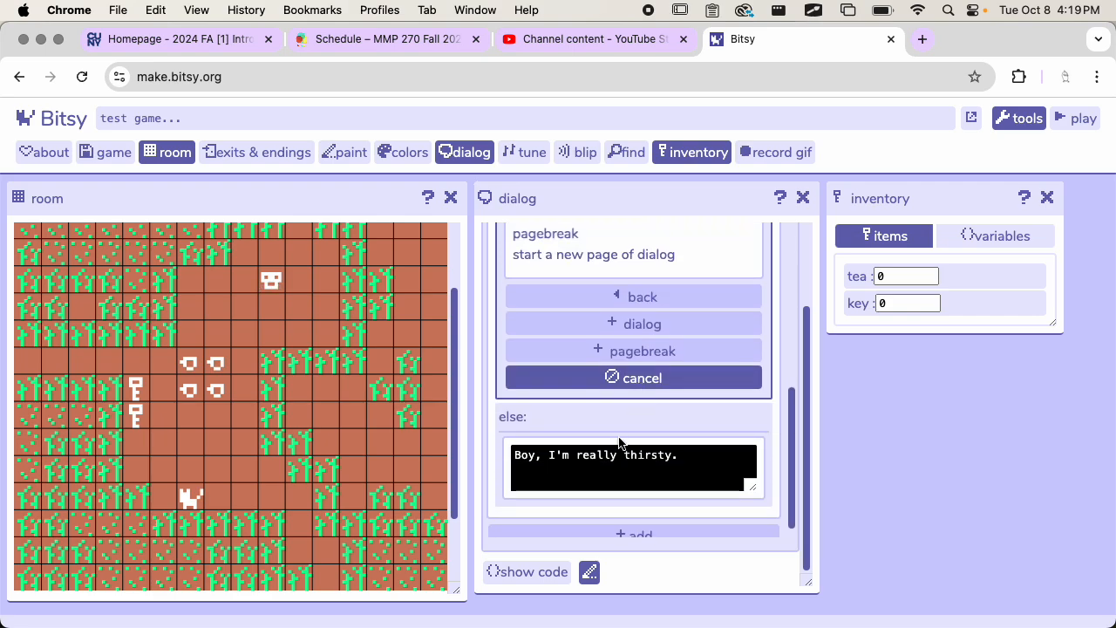
pyautogui.scroll(1, 633, 410)
pyautogui.click(643, 374)
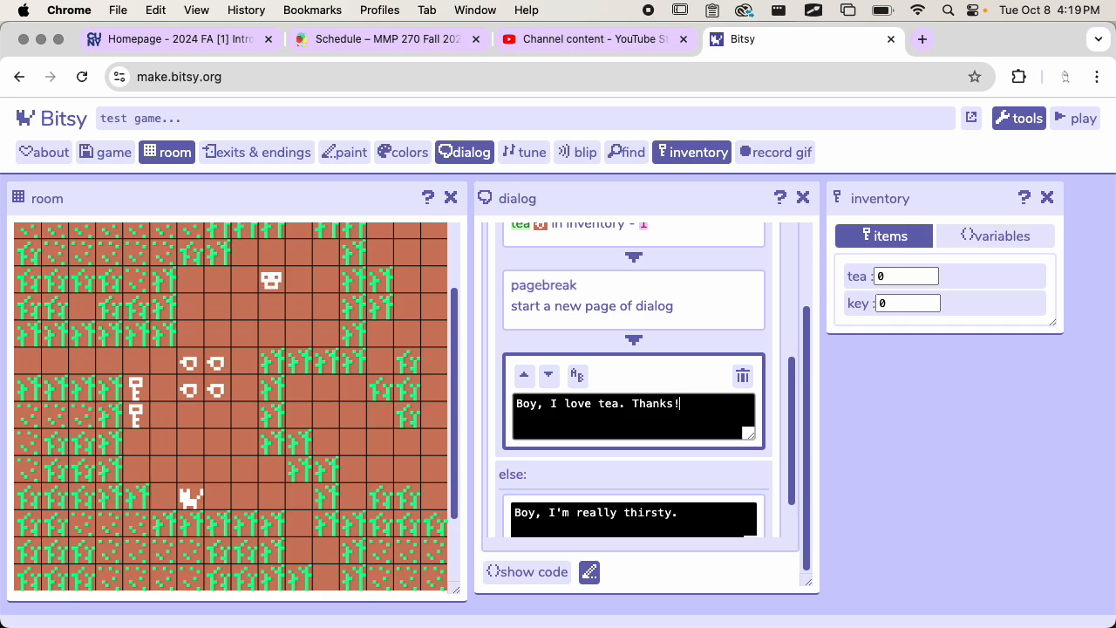
# Step: Playtest the game and walk the avatar to collect the two nearest cups of tea
pyautogui.click(1078, 118)
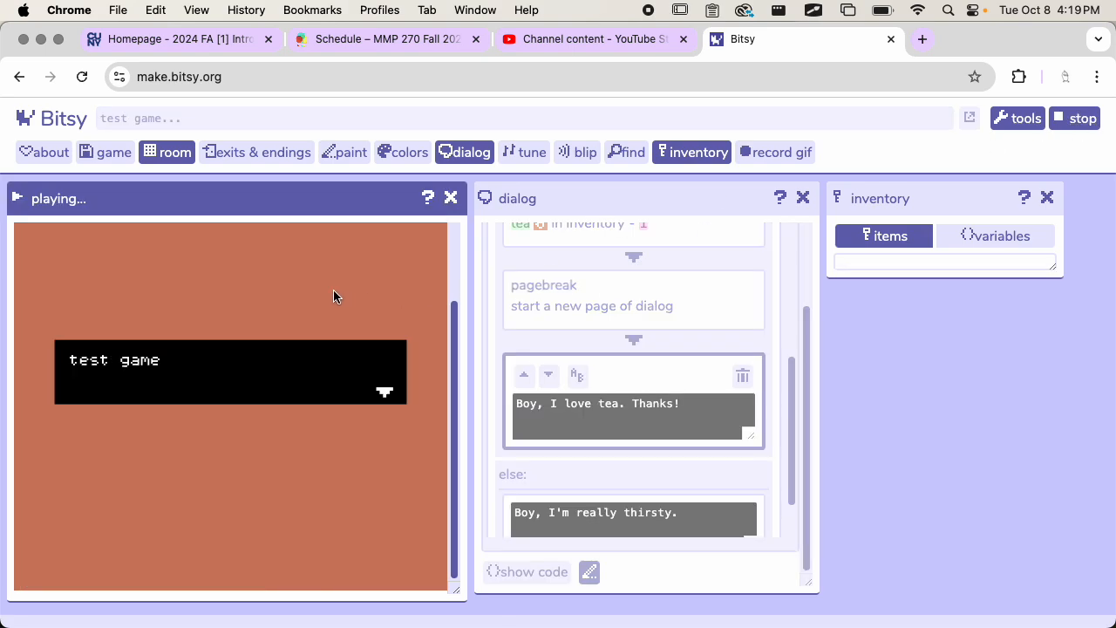
pyautogui.press('Down')
pyautogui.press('Left')
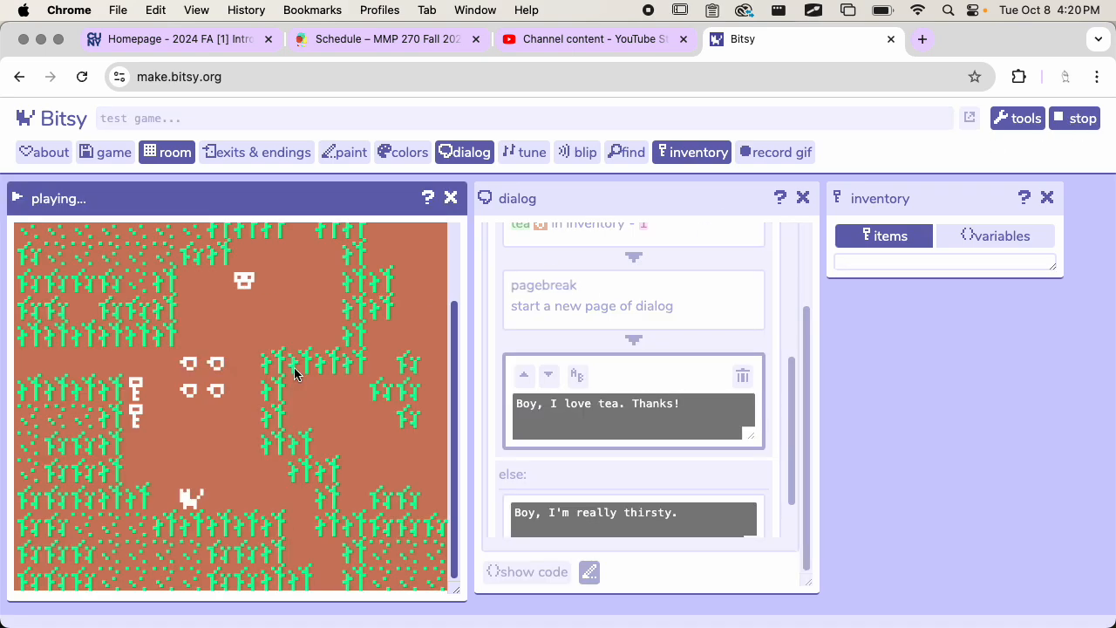
pyautogui.press('Down')
pyautogui.press('Down')
pyautogui.press('Down')
pyautogui.press('Left')
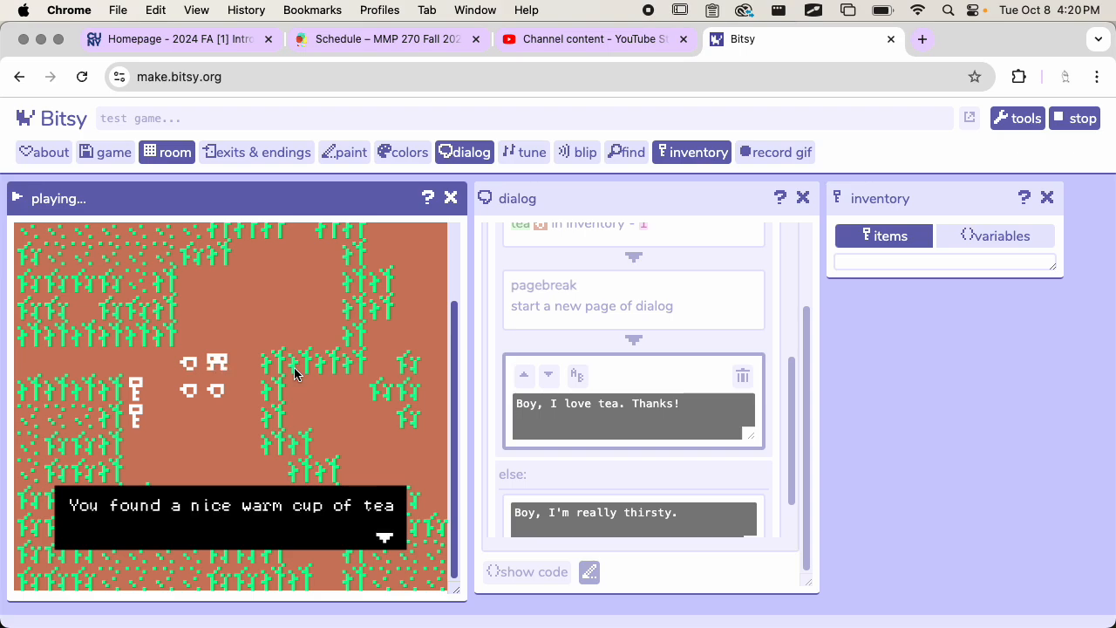
pyautogui.press('space')
# Step: Walk the avatar to the cat and advance through its whole dialog to test the tea branch
pyautogui.press('Down')
pyautogui.press('space')
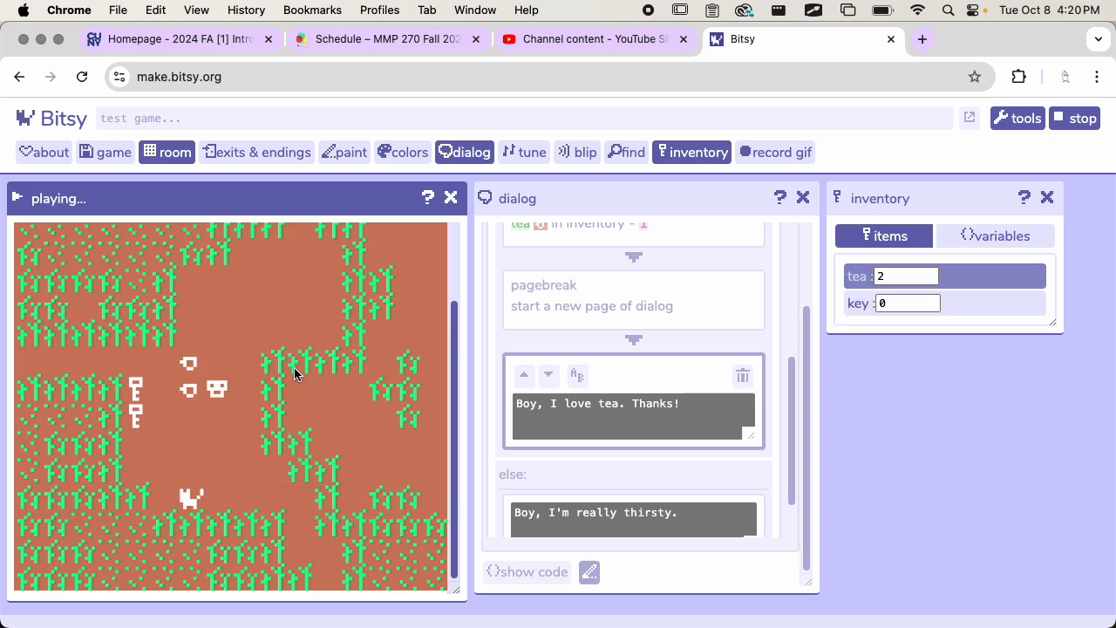
pyautogui.press('Down')
pyautogui.press('Down')
pyautogui.press('Down')
pyautogui.press('Down')
pyautogui.press('Left')
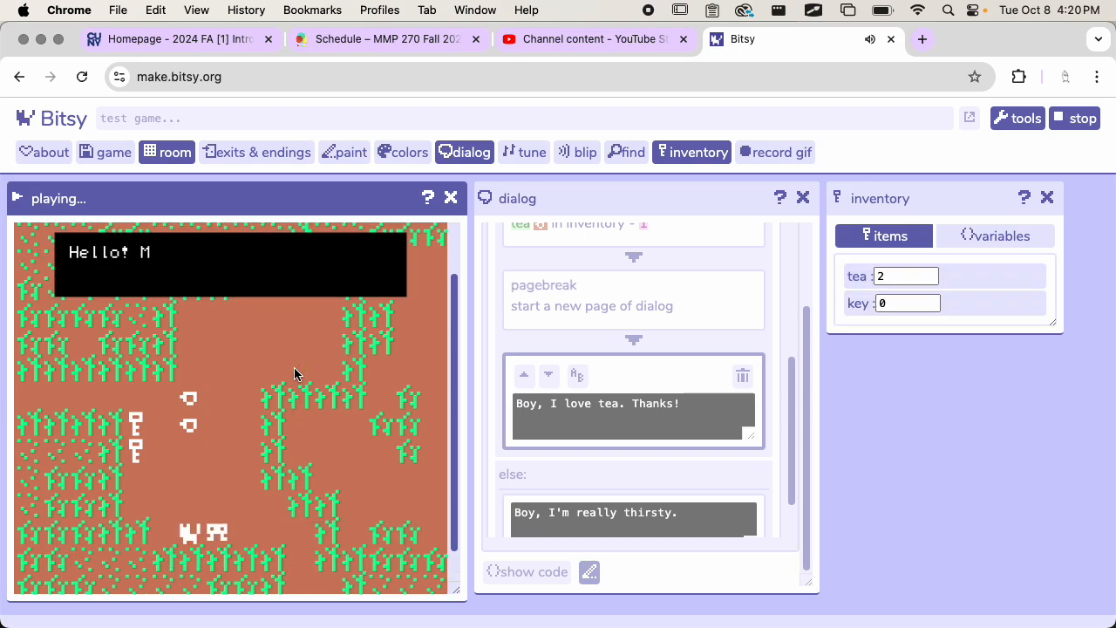
pyautogui.press('space')
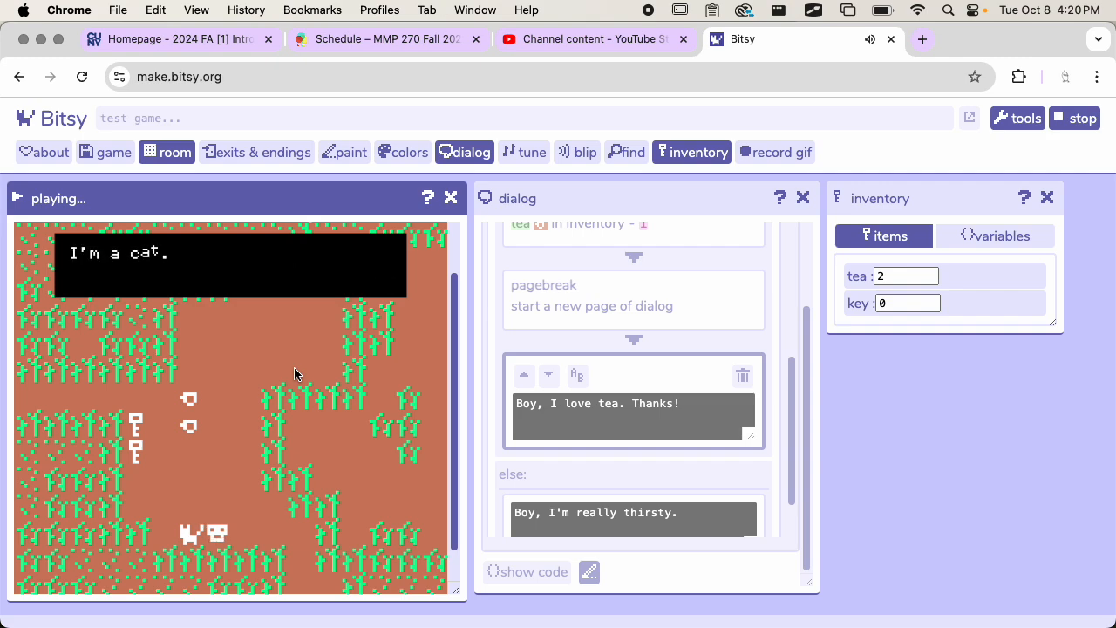
pyautogui.press('space')
pyautogui.press('space')
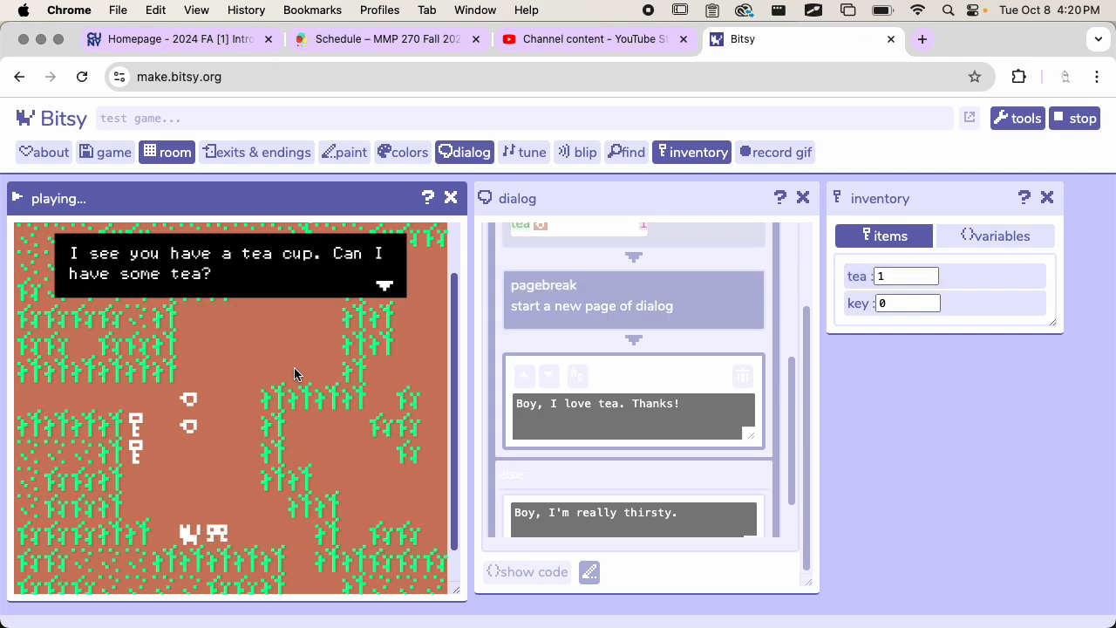
pyautogui.press('space')
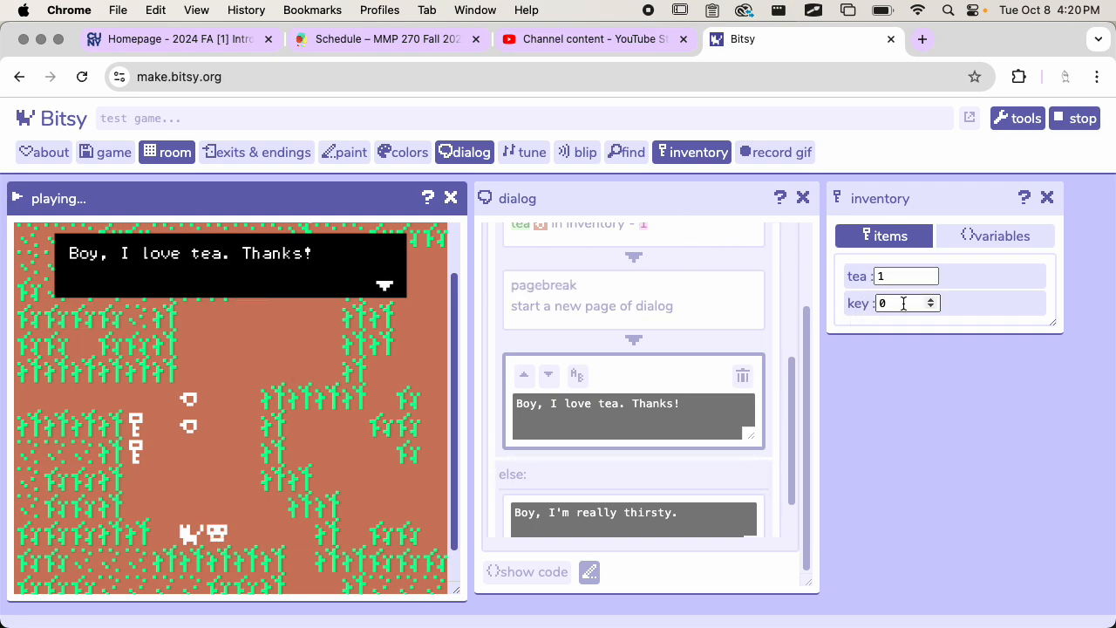
pyautogui.click(329, 297)
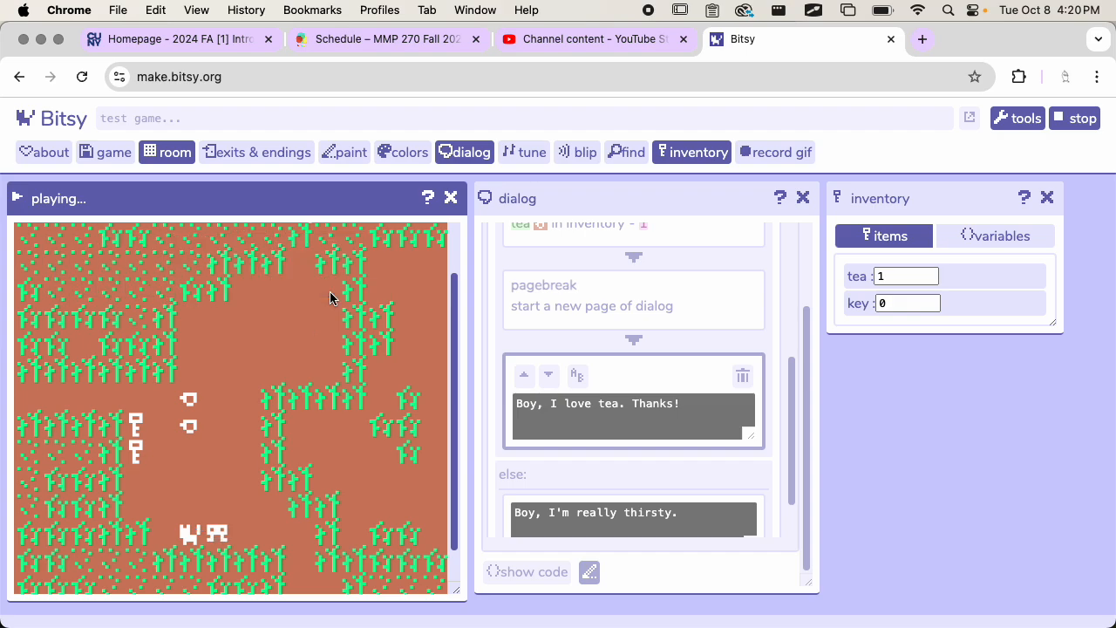
# Step: Stop the playtest and refresh the start room's display by switching to level 1 and back
pyautogui.scroll(-1, 318, 340)
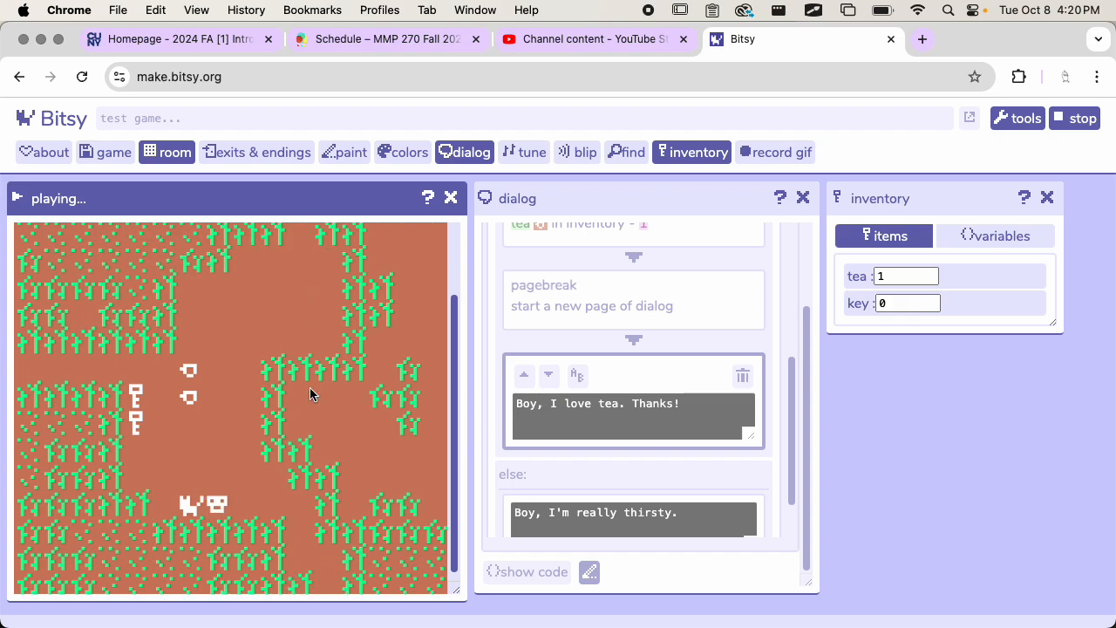
pyautogui.scroll(-1, 310, 394)
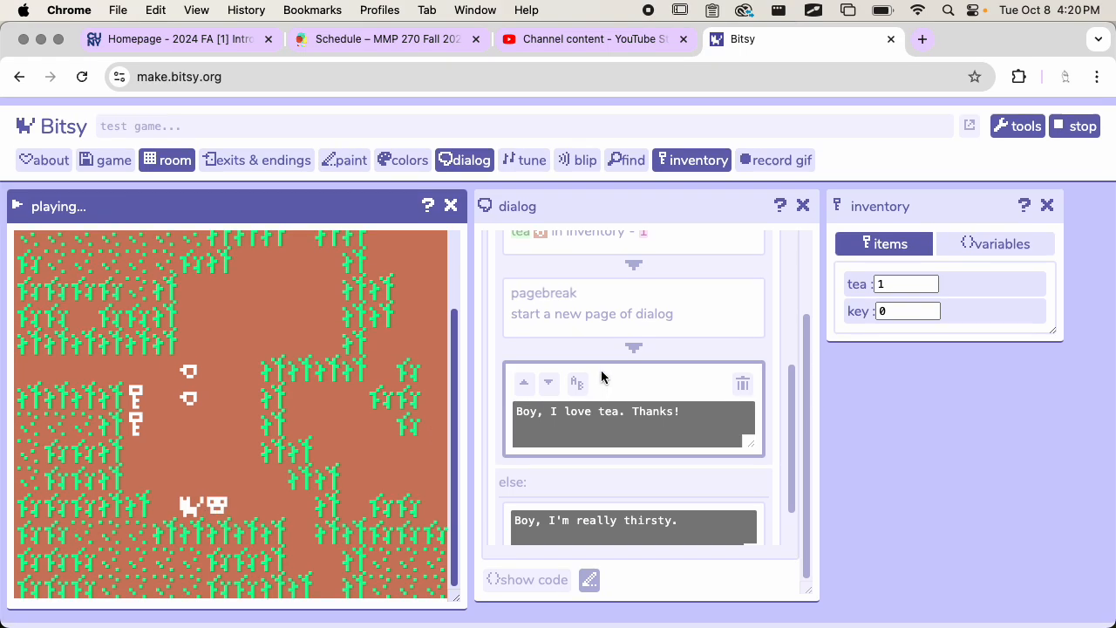
pyautogui.click(1082, 117)
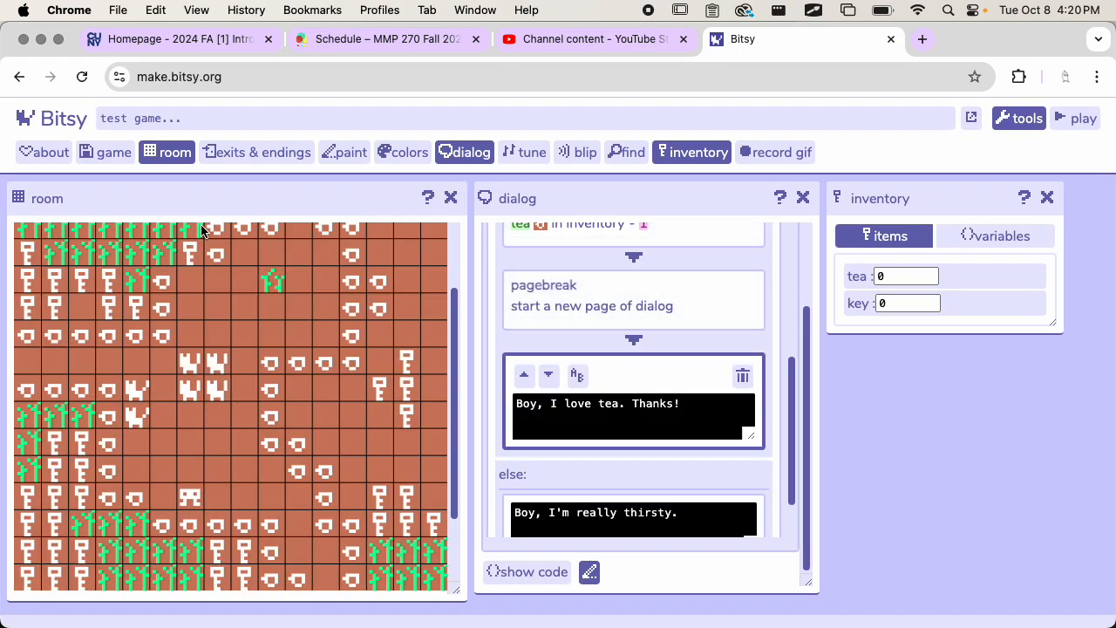
pyautogui.scroll(3, 165, 294)
pyautogui.click(337, 236)
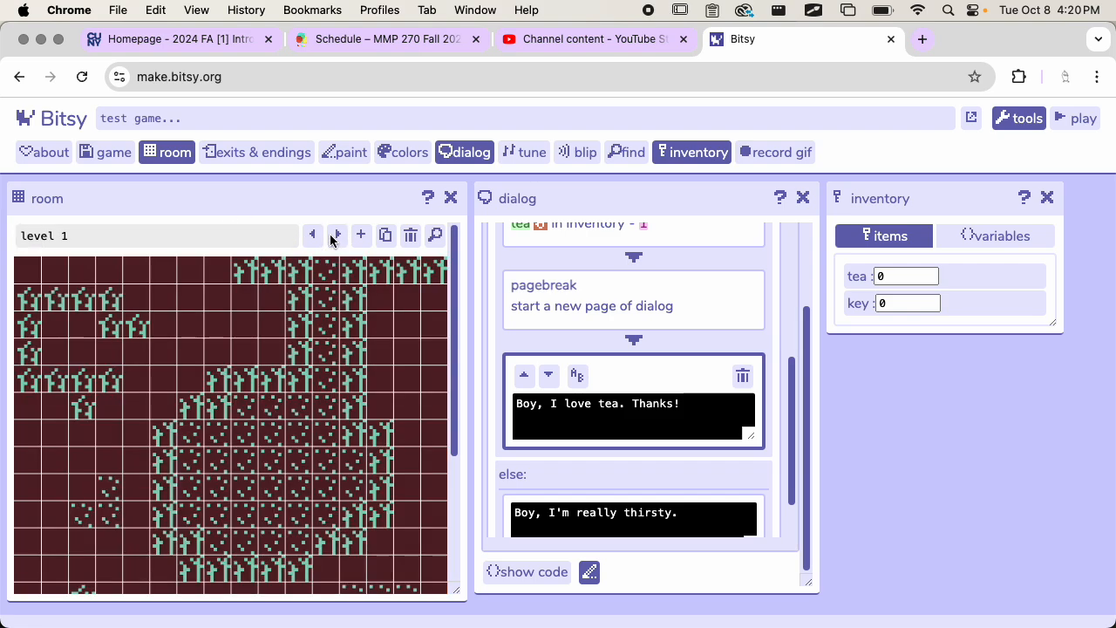
pyautogui.click(313, 235)
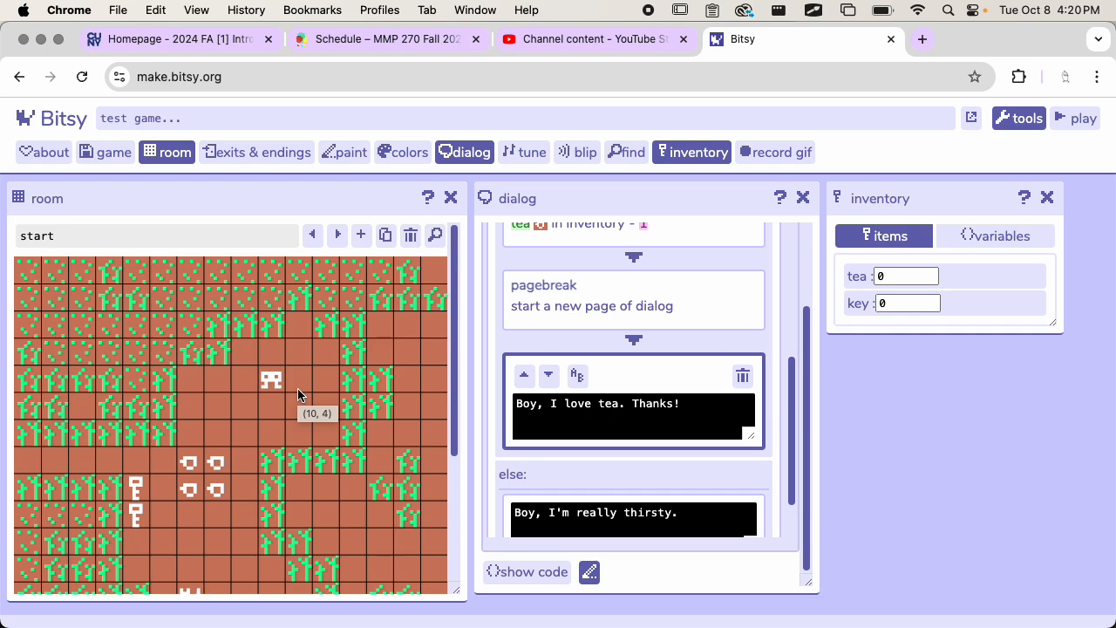
# Step: Review the cat dialog's full sequence of text, pagebreaks and the branching list's tea and else branches
pyautogui.scroll(-2, 647, 323)
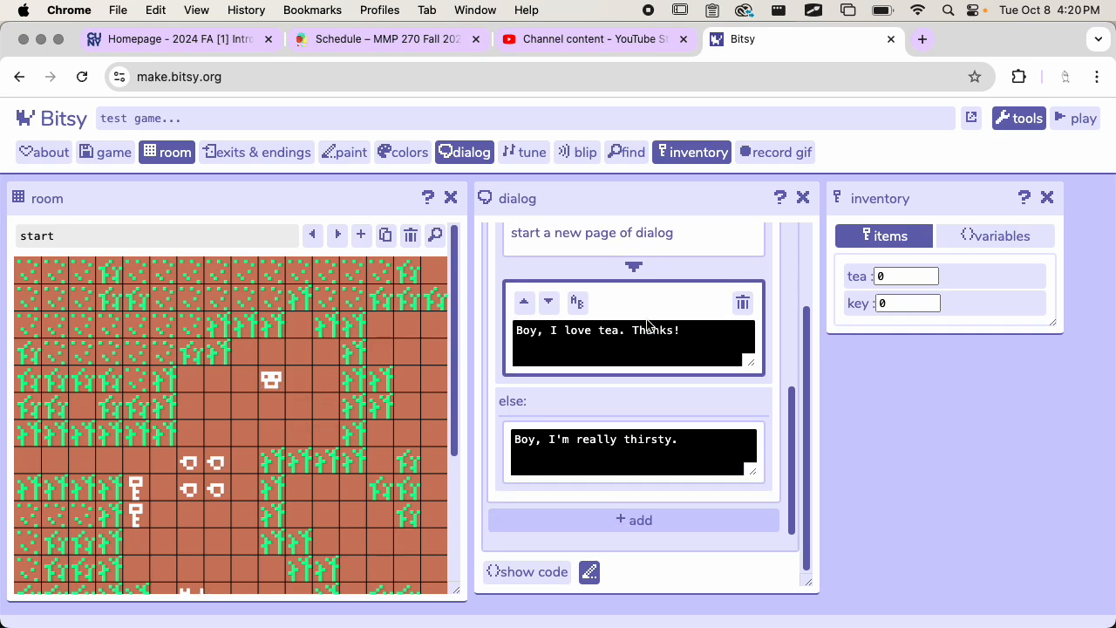
pyautogui.scroll(10, 647, 319)
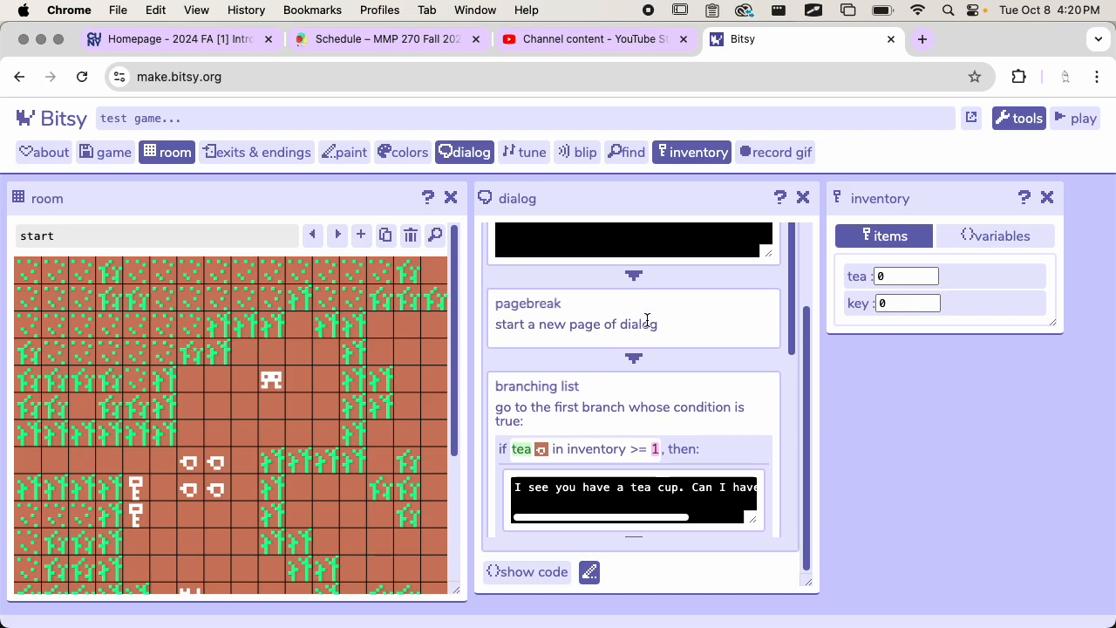
pyautogui.scroll(1, 647, 325)
pyautogui.scroll(5, 648, 324)
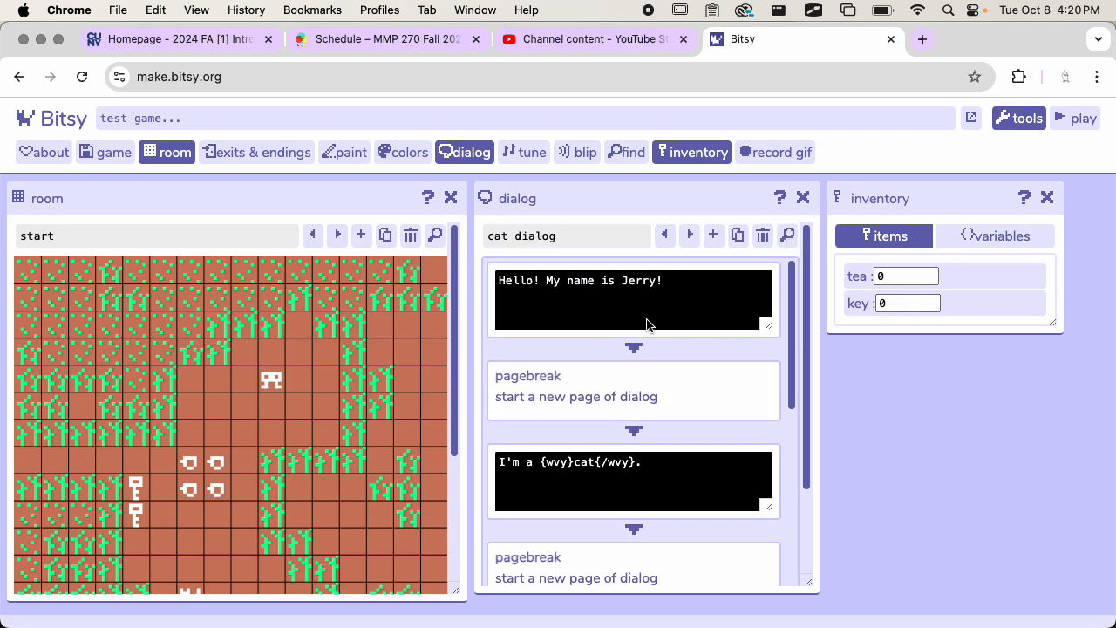
pyautogui.scroll(-10, 638, 454)
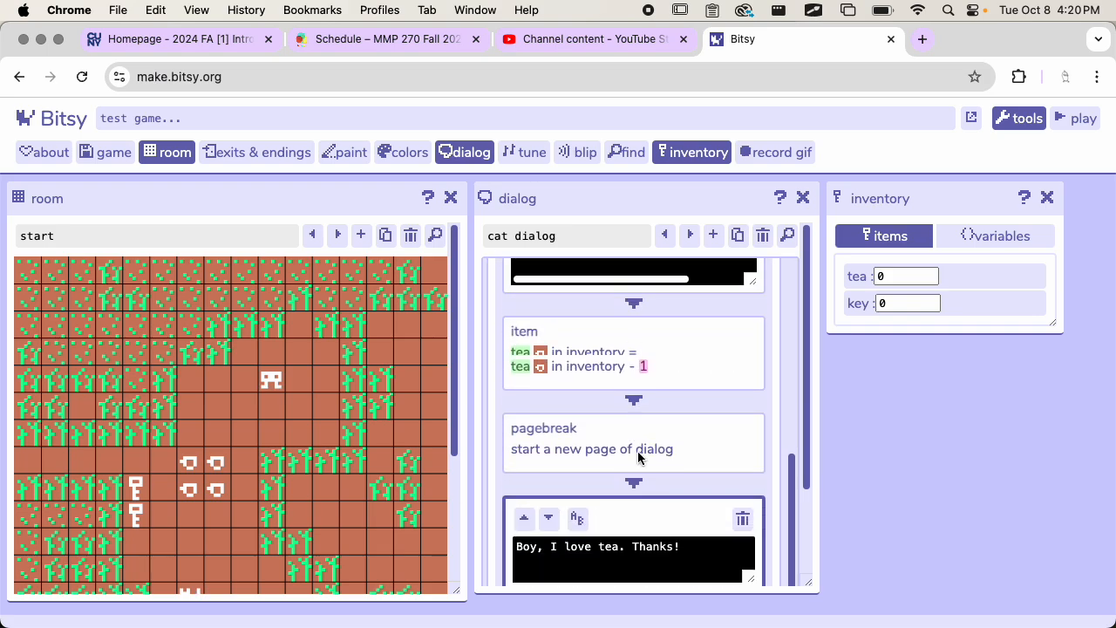
pyautogui.scroll(-4, 638, 453)
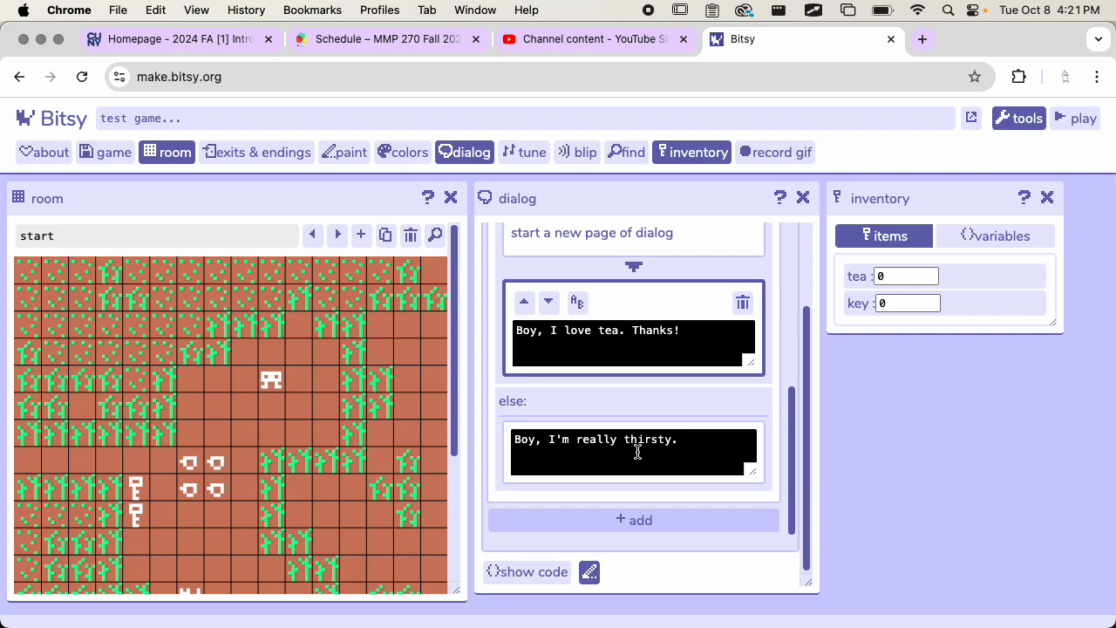
# Step: Switch the room display to level 1 and close the dialog and inventory tools
pyautogui.scroll(-5, 369, 443)
pyautogui.scroll(4, 369, 443)
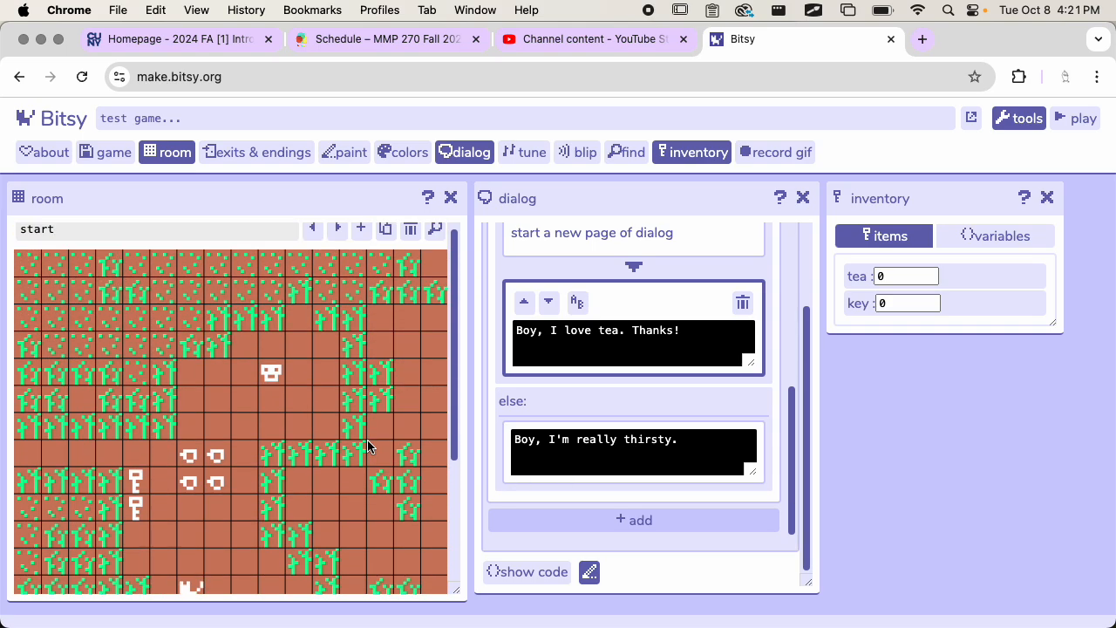
pyautogui.scroll(1, 369, 443)
pyautogui.click(339, 235)
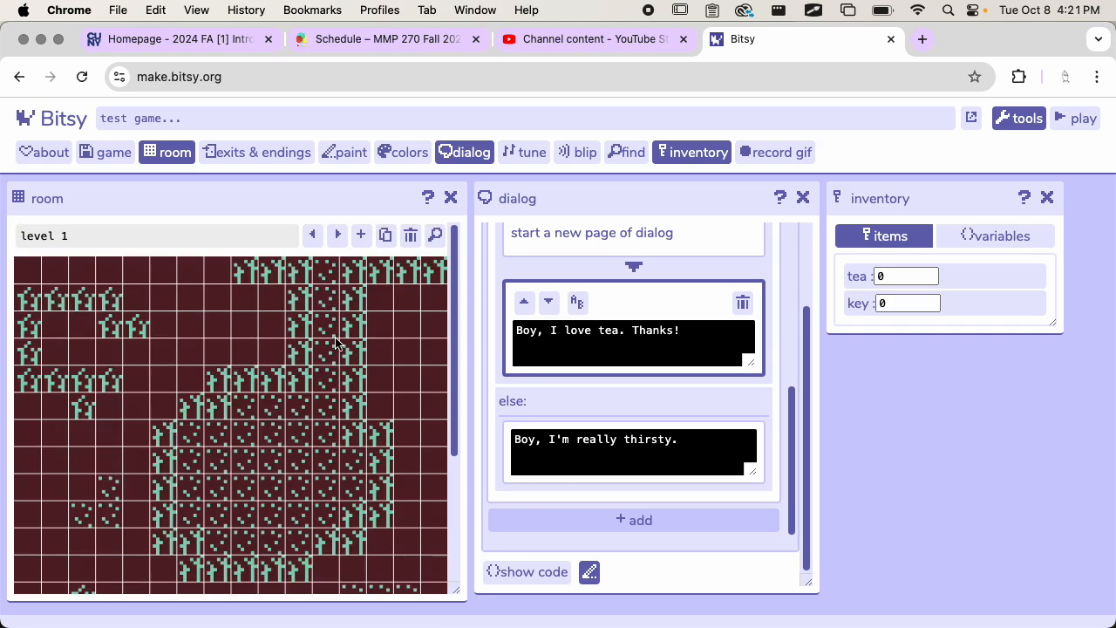
pyautogui.scroll(-3, 337, 343)
pyautogui.scroll(5, 569, 284)
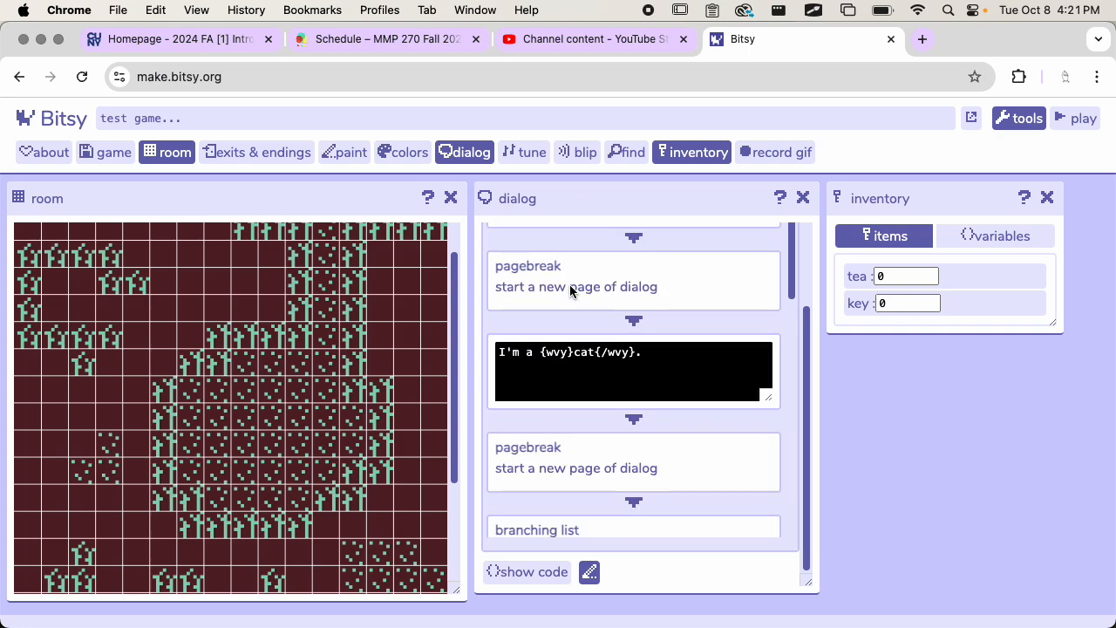
pyautogui.scroll(3, 580, 415)
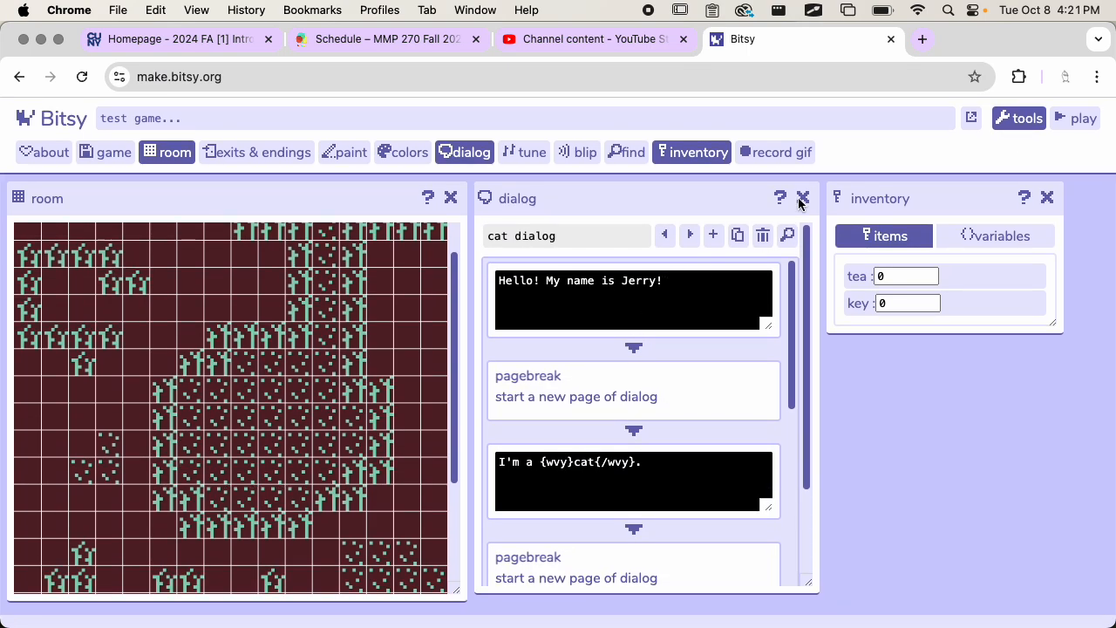
pyautogui.click(803, 199)
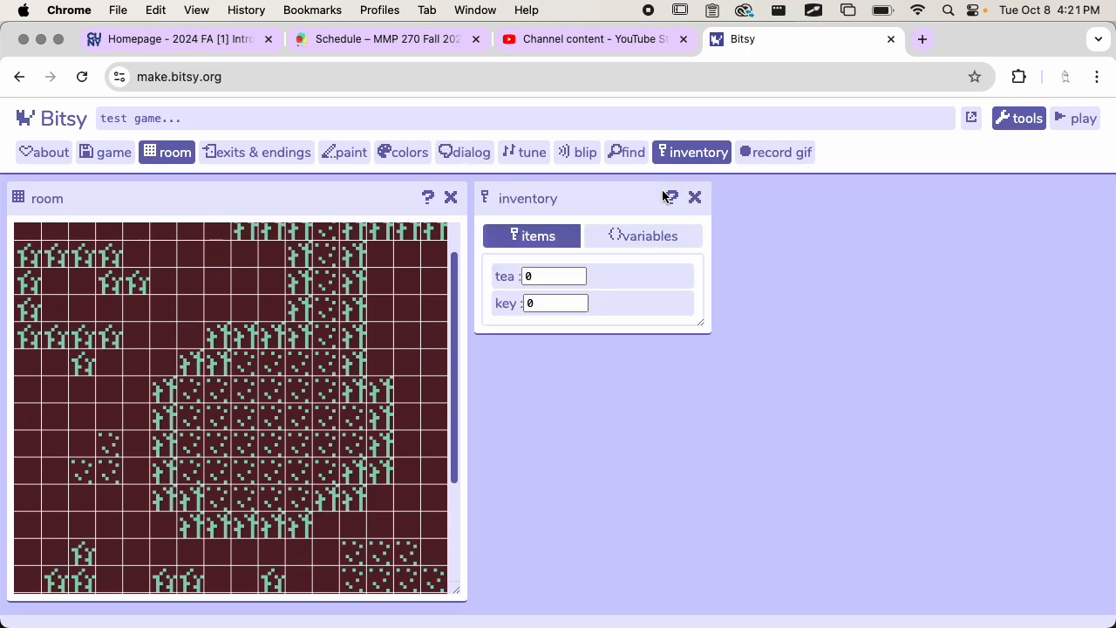
pyautogui.click(695, 197)
# Step: Create a new sprite in the paint tool and name it mouse
pyautogui.click(342, 152)
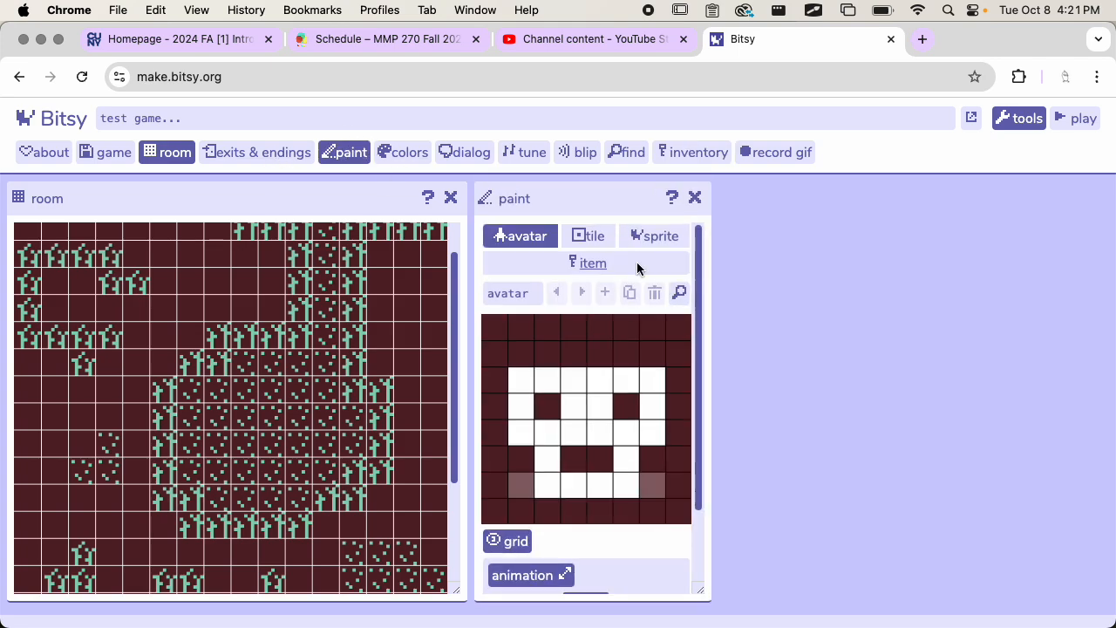
pyautogui.click(654, 236)
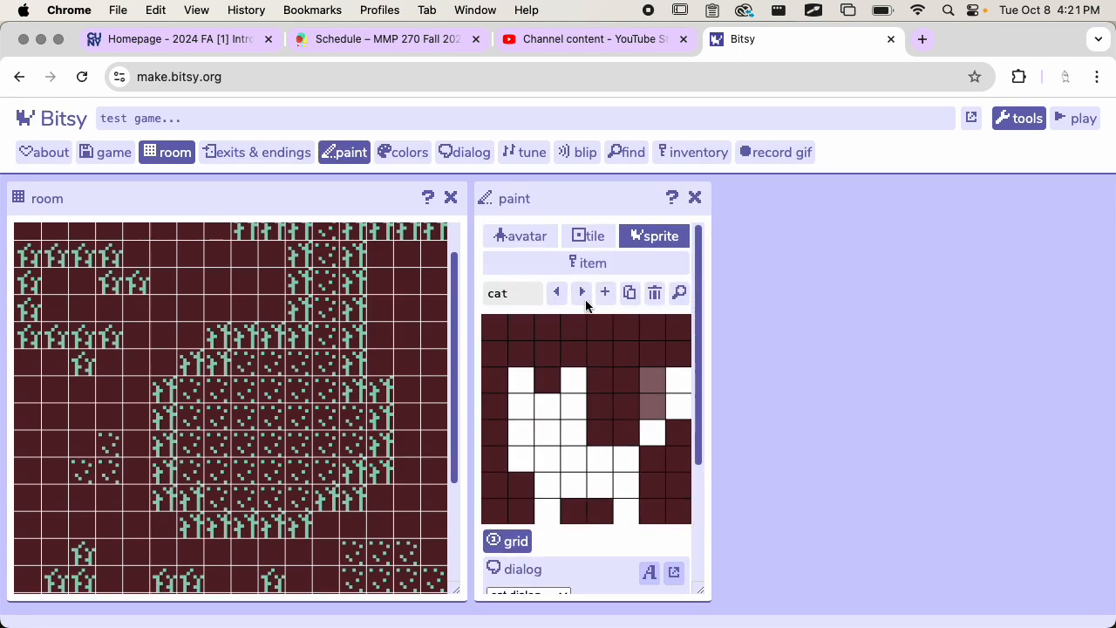
pyautogui.click(605, 293)
pyautogui.click(527, 288)
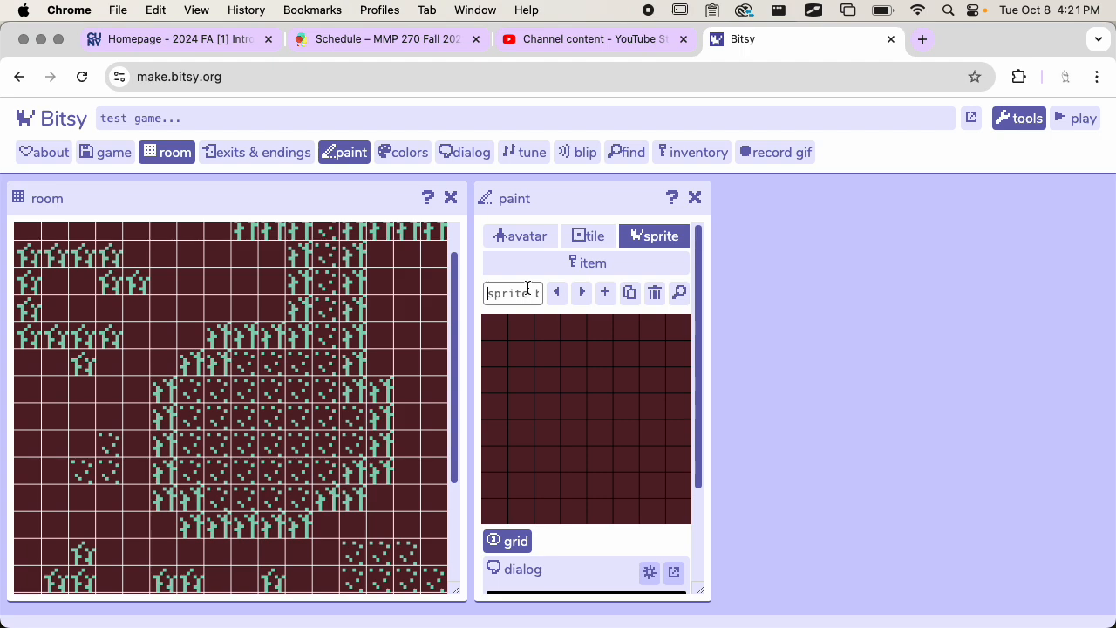
pyautogui.write('mouse')
# Step: Draw the mouse sprite in white pixels with a body, ears, a raised curled tail and two separated legs
pyautogui.moveTo(553, 416)
pyautogui.mouseDown()
pyautogui.moveTo(560, 389)
pyautogui.moveTo(568, 404)
pyautogui.moveTo(554, 417)
pyautogui.moveTo(602, 448)
pyautogui.moveTo(577, 458)
pyautogui.moveTo(571, 483)
pyautogui.moveTo(622, 476)
pyautogui.moveTo(632, 463)
pyautogui.moveTo(616, 440)
pyautogui.moveTo(649, 402)
pyautogui.moveTo(628, 347)
pyautogui.moveTo(656, 334)
pyautogui.mouseUp()
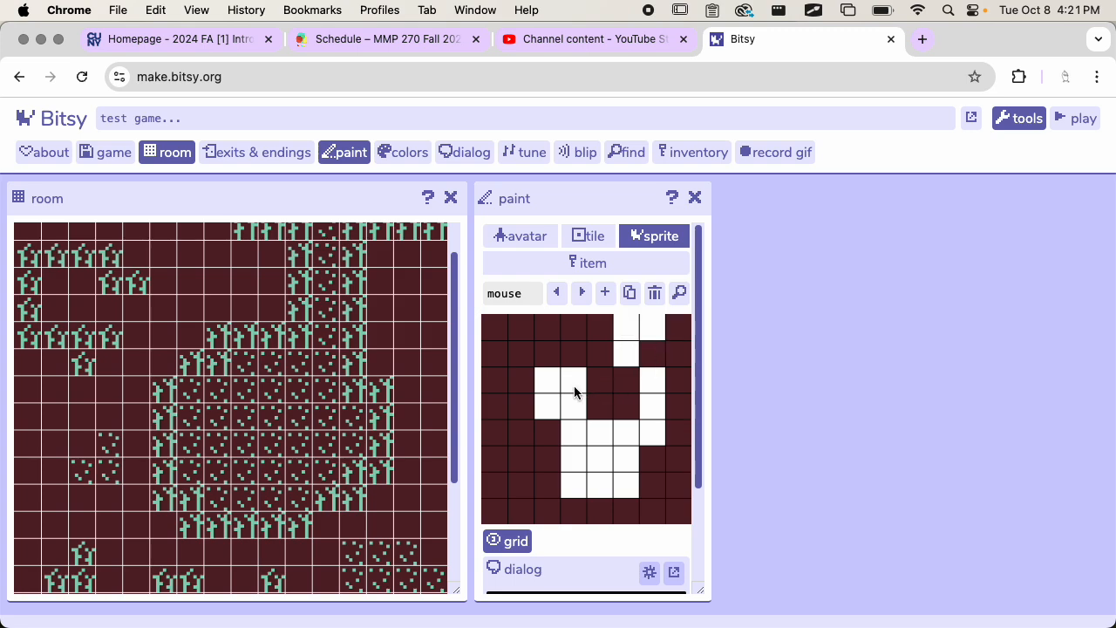
pyautogui.click(521, 357)
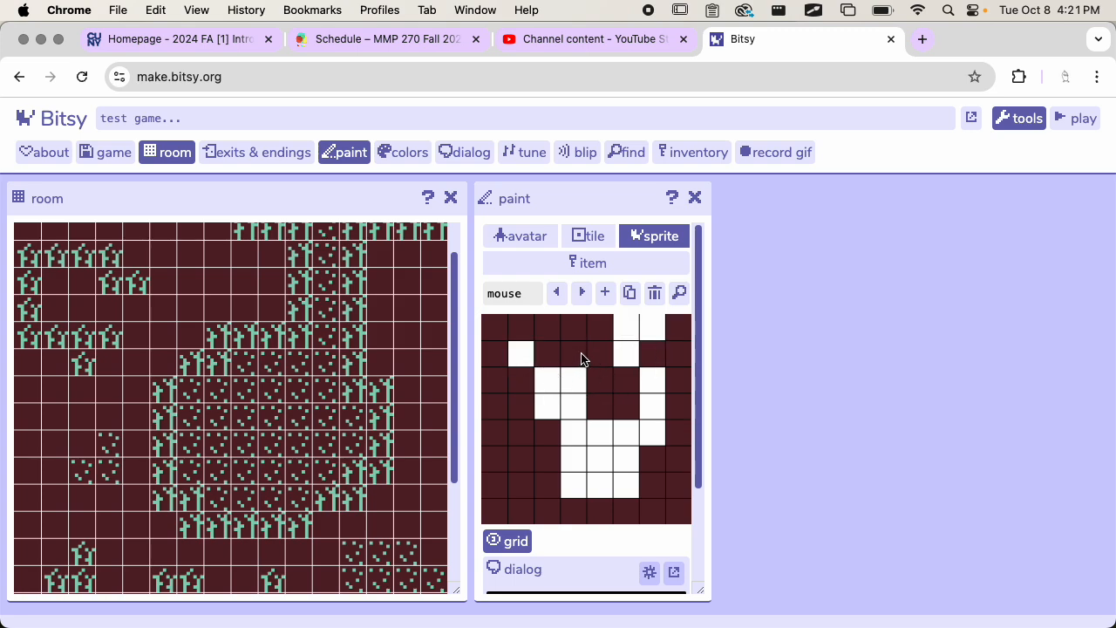
pyautogui.click(596, 356)
pyautogui.click(626, 353)
pyautogui.click(676, 353)
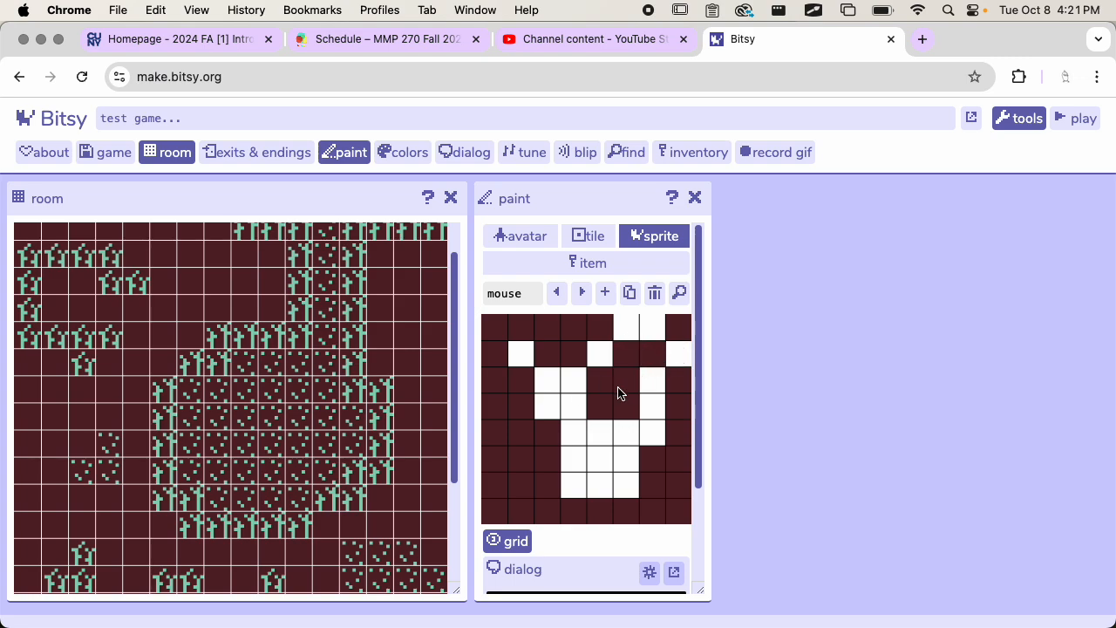
pyautogui.click(606, 491)
# Step: Place the mouse sprite in the dotted clearing of level 1, near its lower edge
pyautogui.click(247, 478)
pyautogui.scroll(-3, 575, 403)
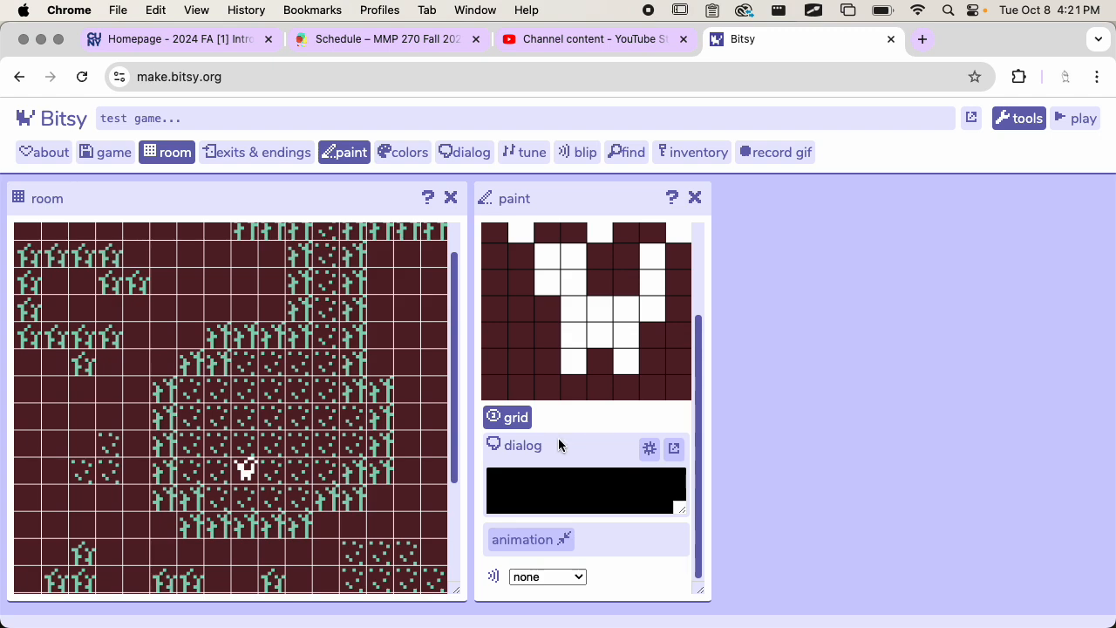
pyautogui.scroll(-3, 301, 433)
pyautogui.scroll(4, 301, 433)
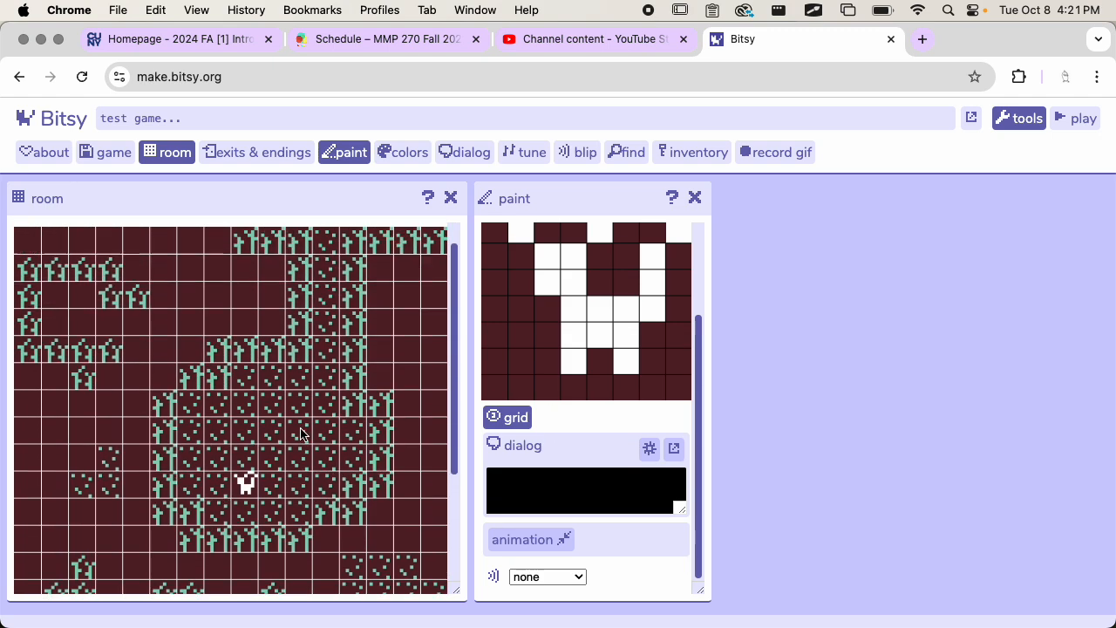
pyautogui.scroll(1, 301, 434)
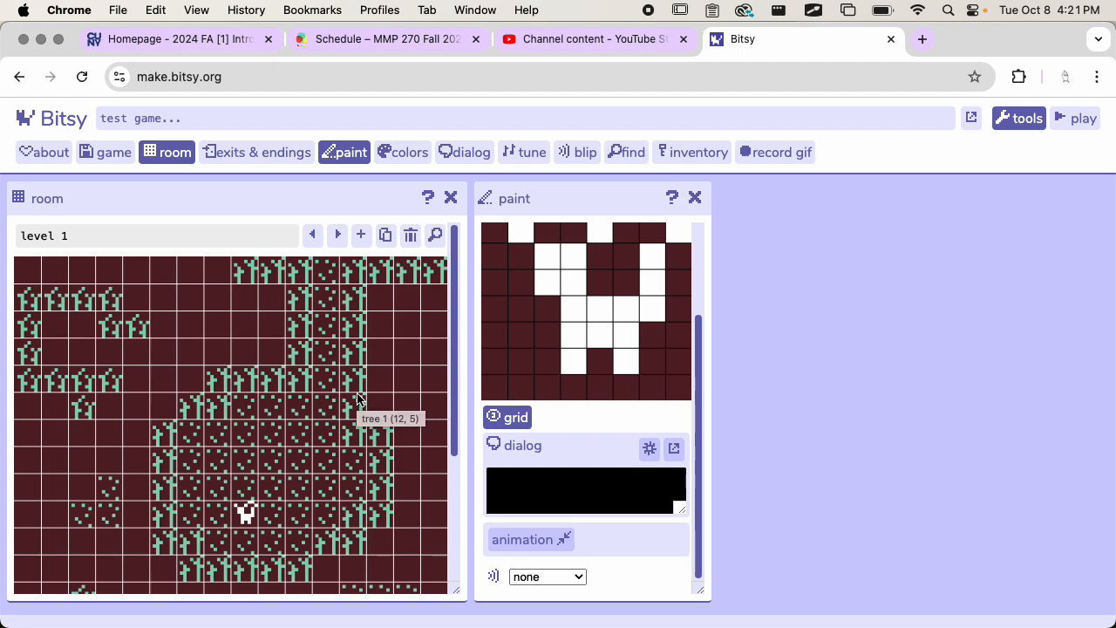
# Step: Open the mouse's dialog in the dialog editor, close the paint tool and add a dialog text block
pyautogui.click(659, 449)
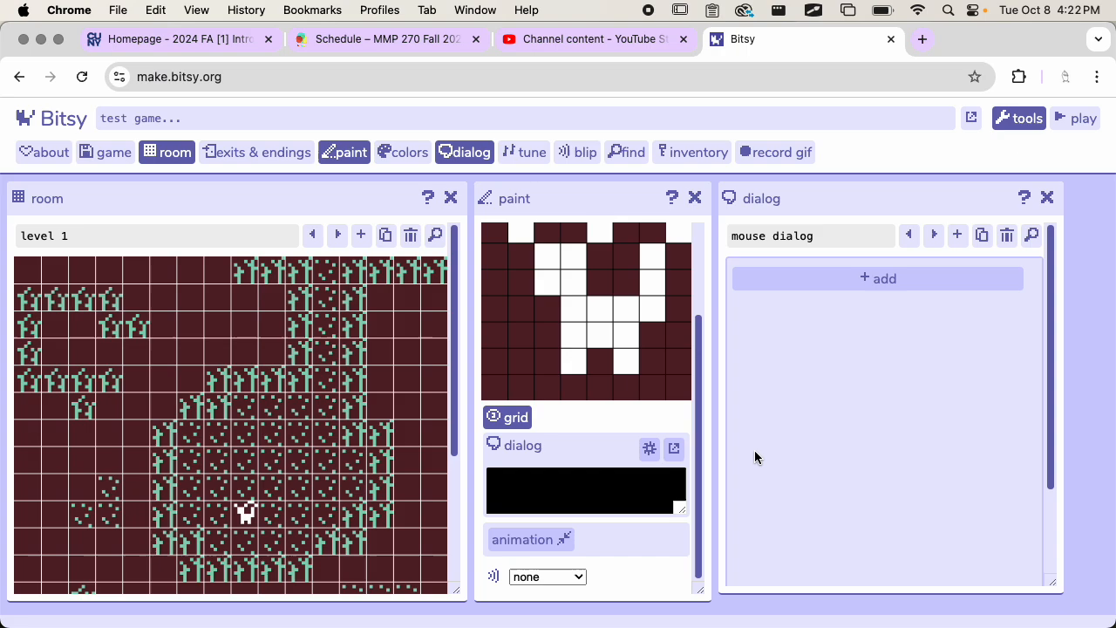
pyautogui.click(695, 198)
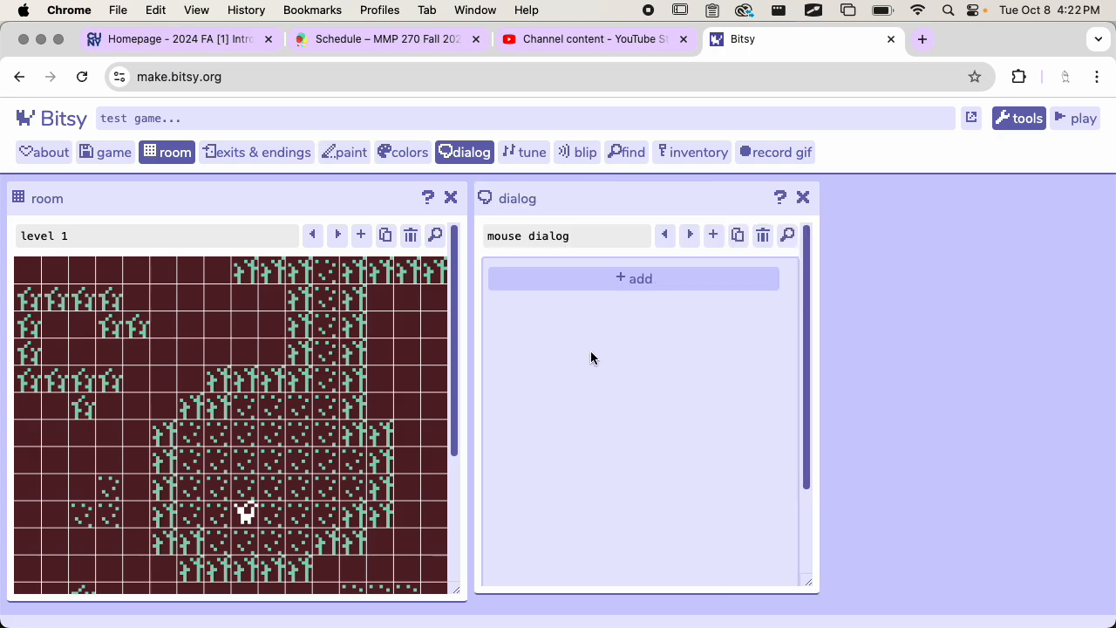
pyautogui.click(655, 283)
pyautogui.click(650, 279)
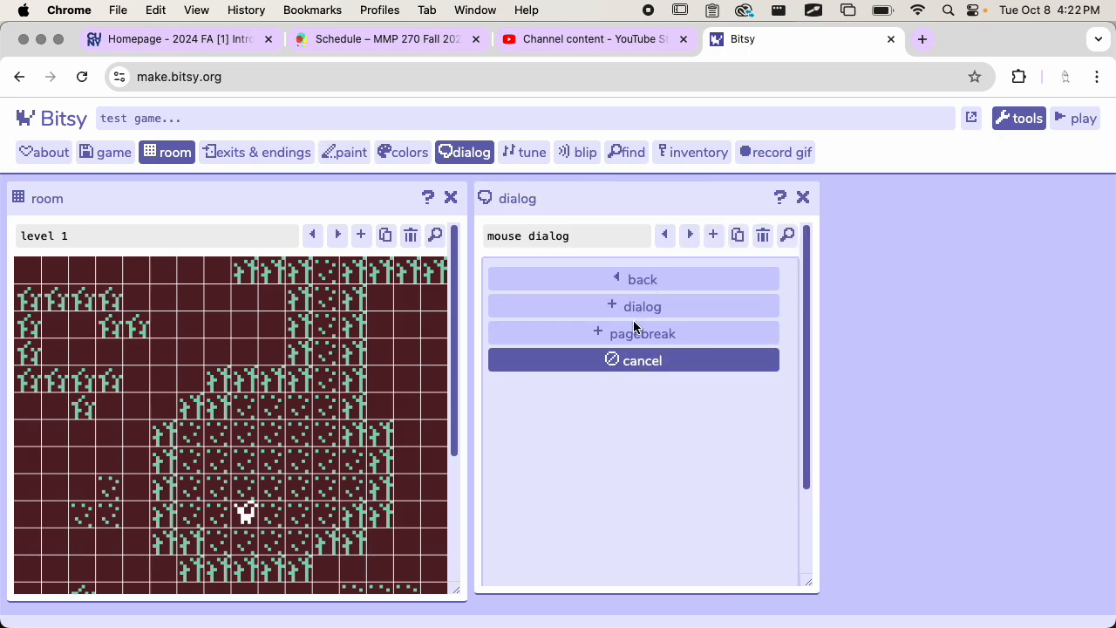
pyautogui.click(643, 305)
# Step: Replace the block's placeholder text with "I'm a mouse! I hope the cat doesn't find me."
pyautogui.click(603, 298)
pyautogui.press('BackSpace')
pyautogui.press('BackSpace')
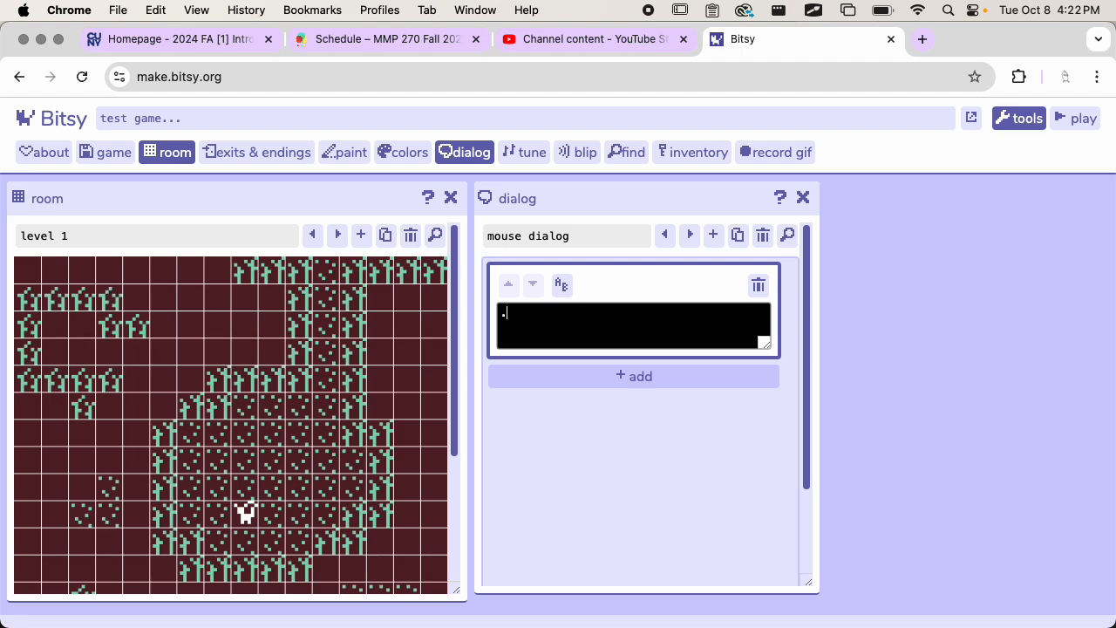
pyautogui.write("I'm a mouse! I hope the cat doesn't ")
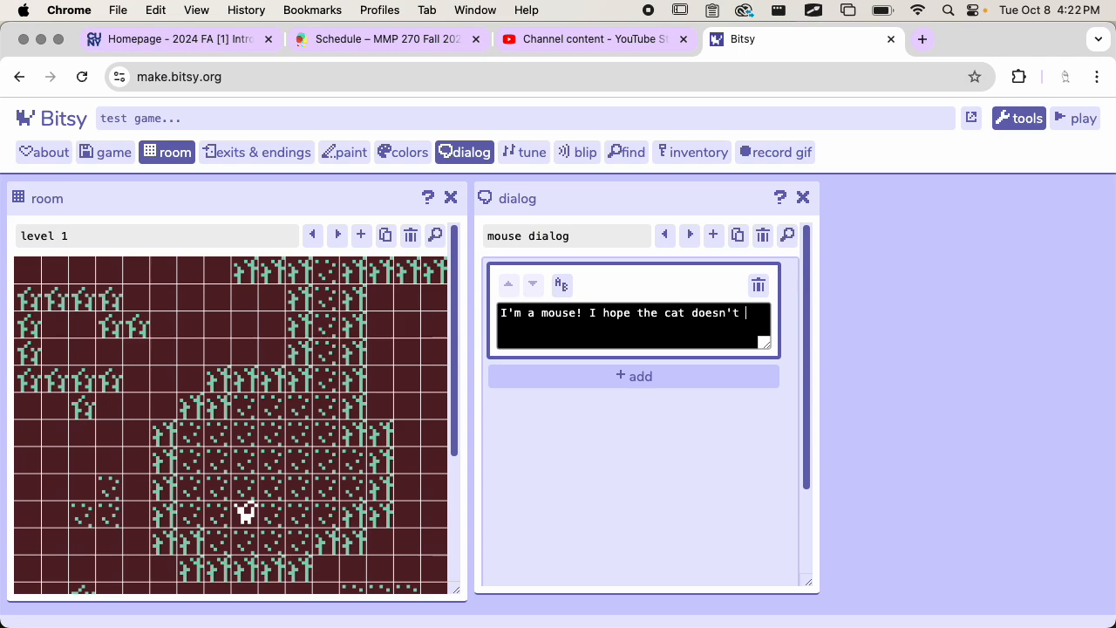
pyautogui.write('find me.')
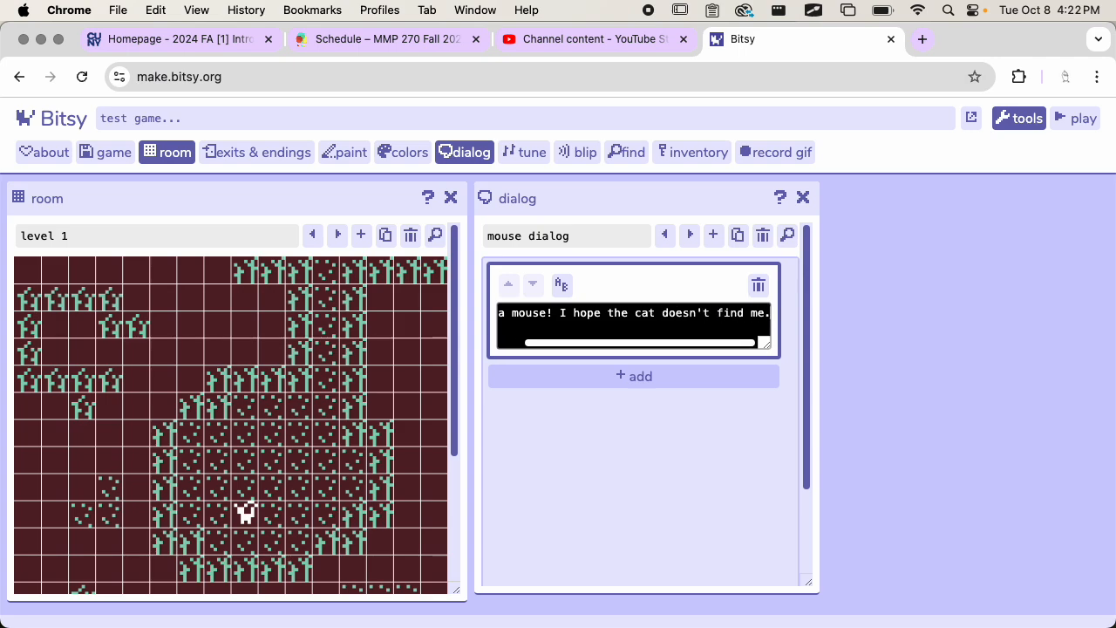
# Step: Rename the inventory variable a to found_mouse and set its value to false
pyautogui.click(636, 379)
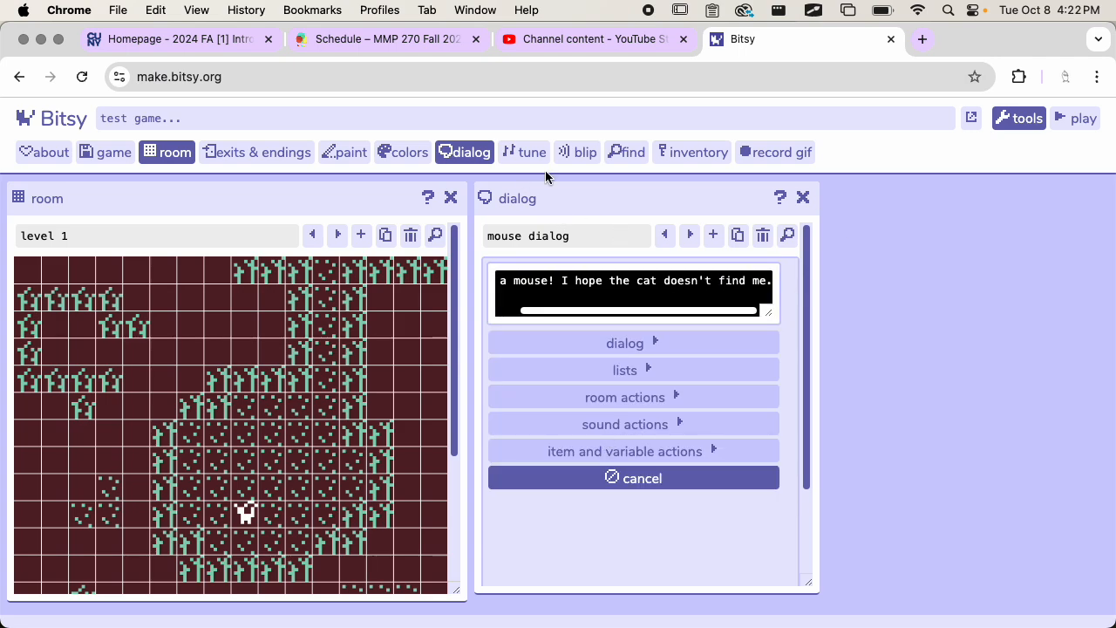
pyautogui.click(676, 153)
pyautogui.click(1011, 239)
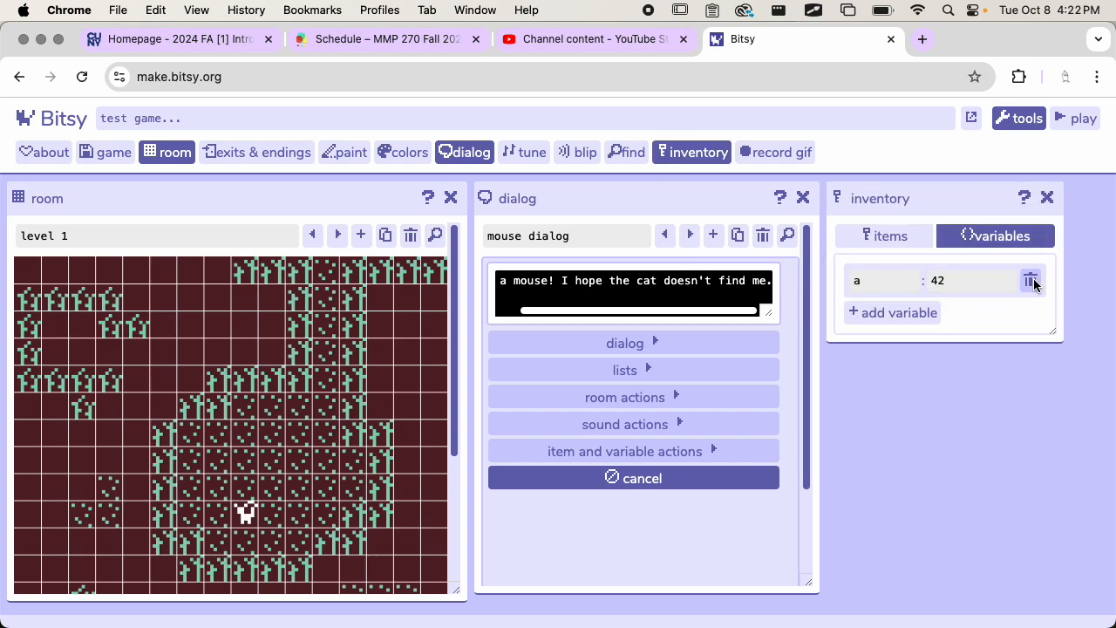
pyautogui.click(888, 280)
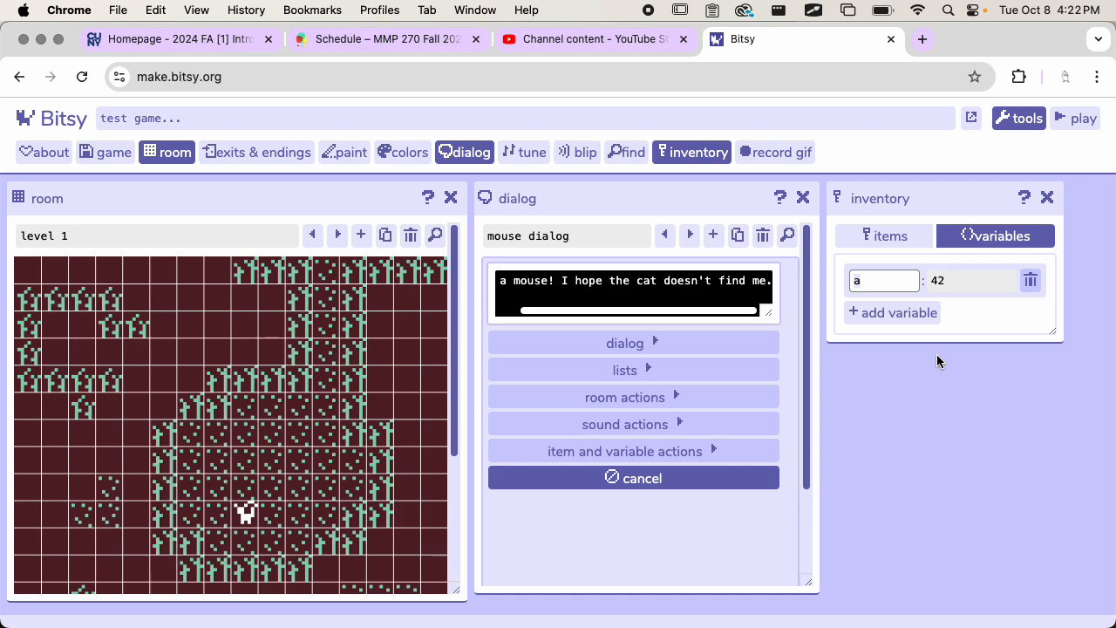
pyautogui.write('found_mouse')
pyautogui.click(972, 285)
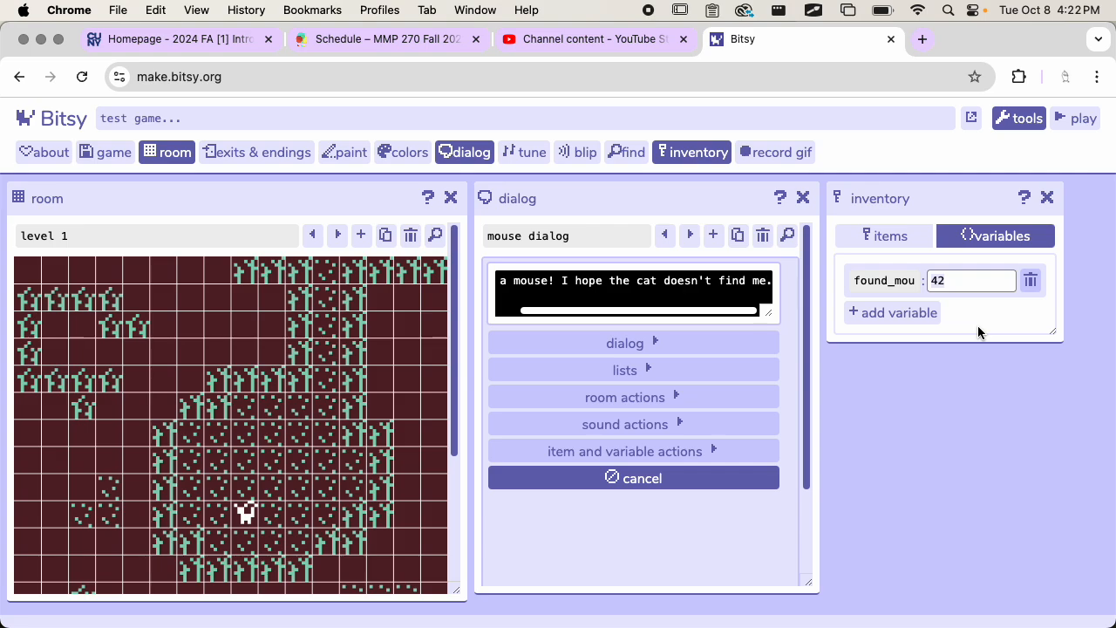
pyautogui.press('BackSpace')
pyautogui.press('BackSpace')
pyautogui.write('faslse')
pyautogui.click(1013, 325)
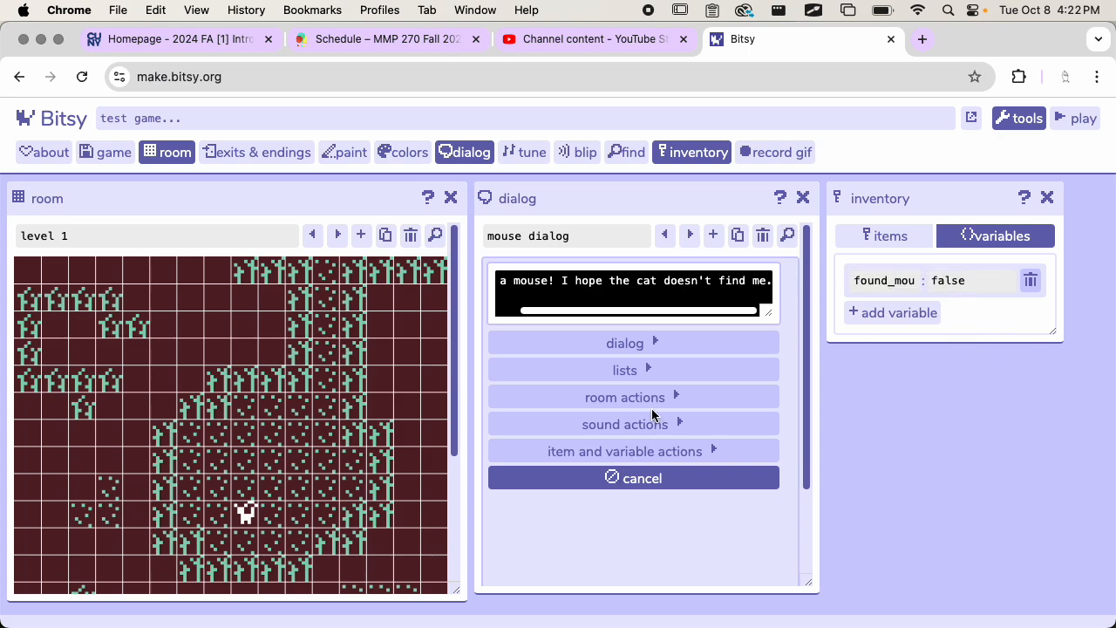
# Step: Add a change variable value action after the mouse's text and open it for editing
pyautogui.click(653, 452)
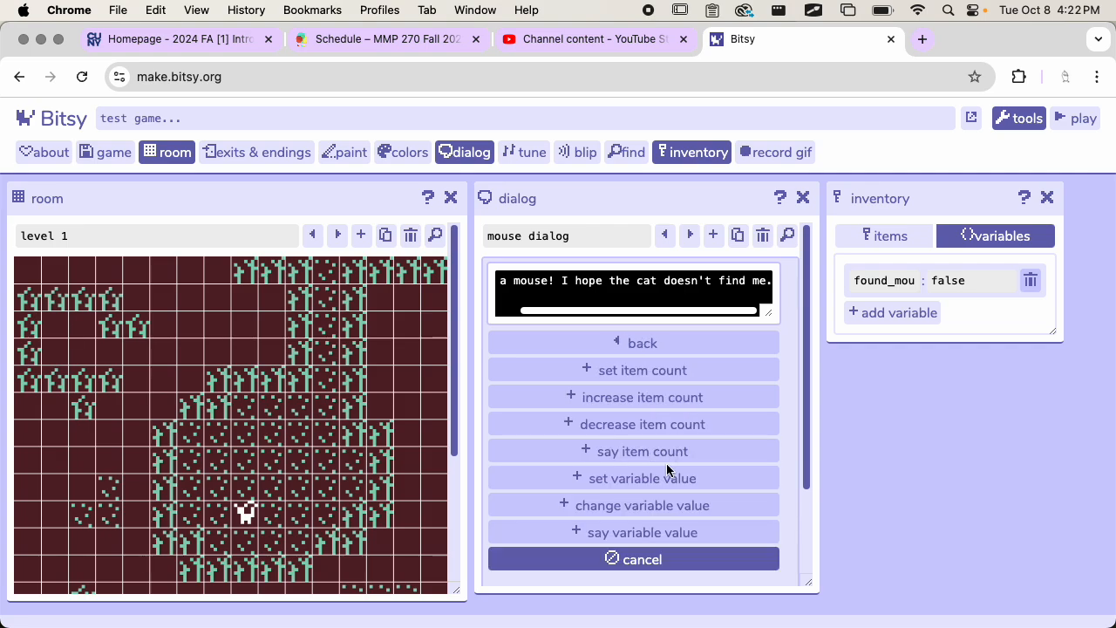
pyautogui.click(623, 505)
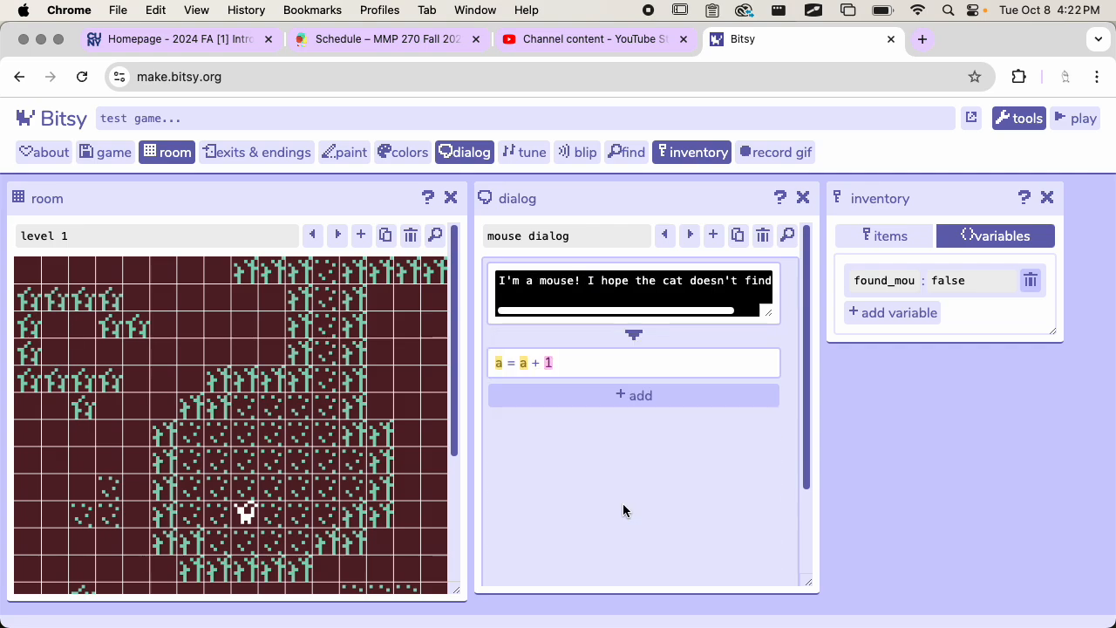
pyautogui.click(609, 364)
# Step: Try to choose a different variable from the list of the action's assigned variable
pyautogui.click(521, 399)
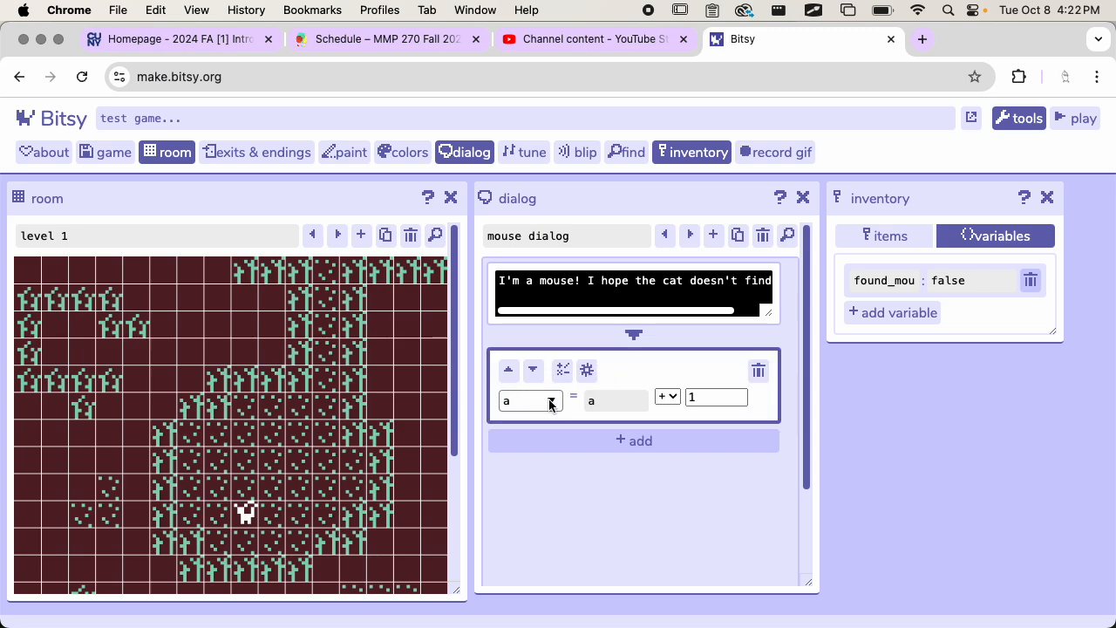
pyautogui.click(577, 492)
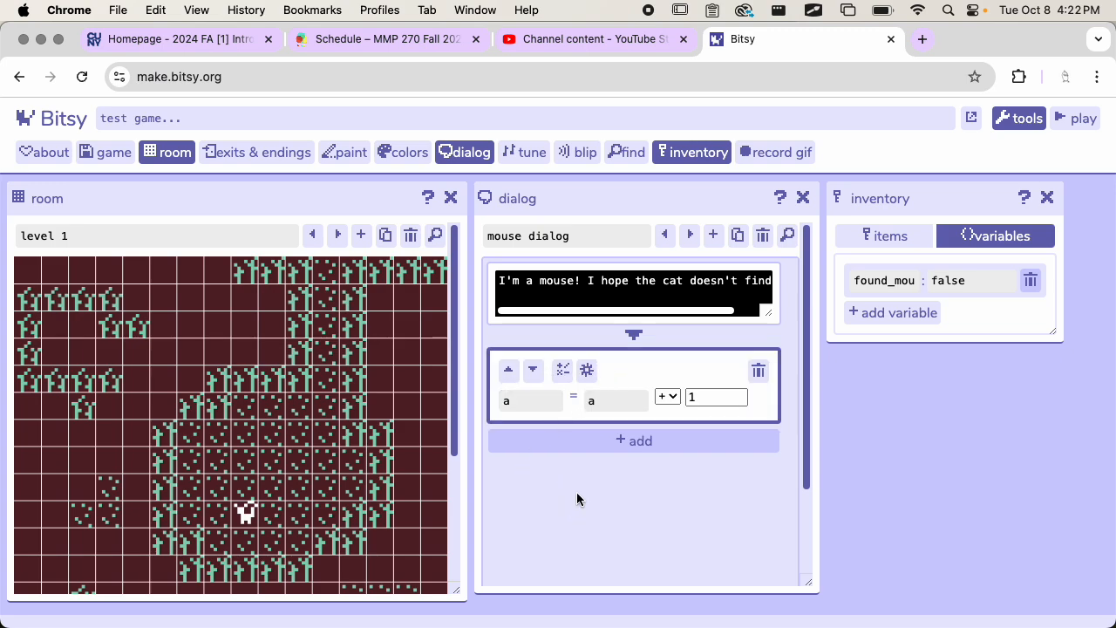
pyautogui.click(551, 388)
pyautogui.click(552, 400)
pyautogui.click(538, 445)
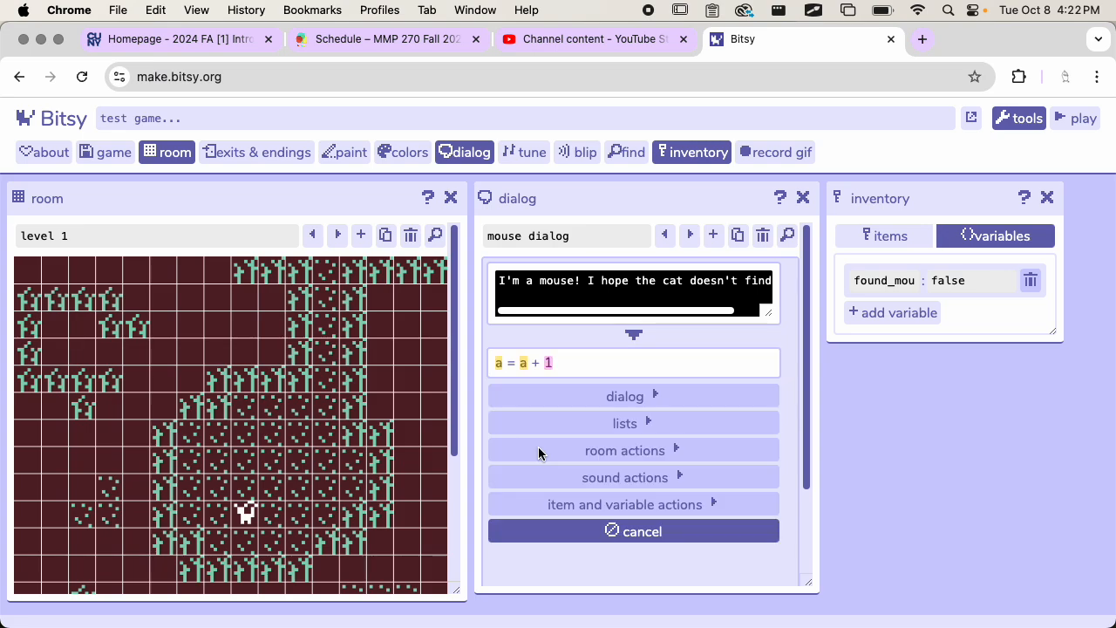
# Step: Set the assigned variable of the mouse dialog's change variable action to found_mouse
pyautogui.click(529, 364)
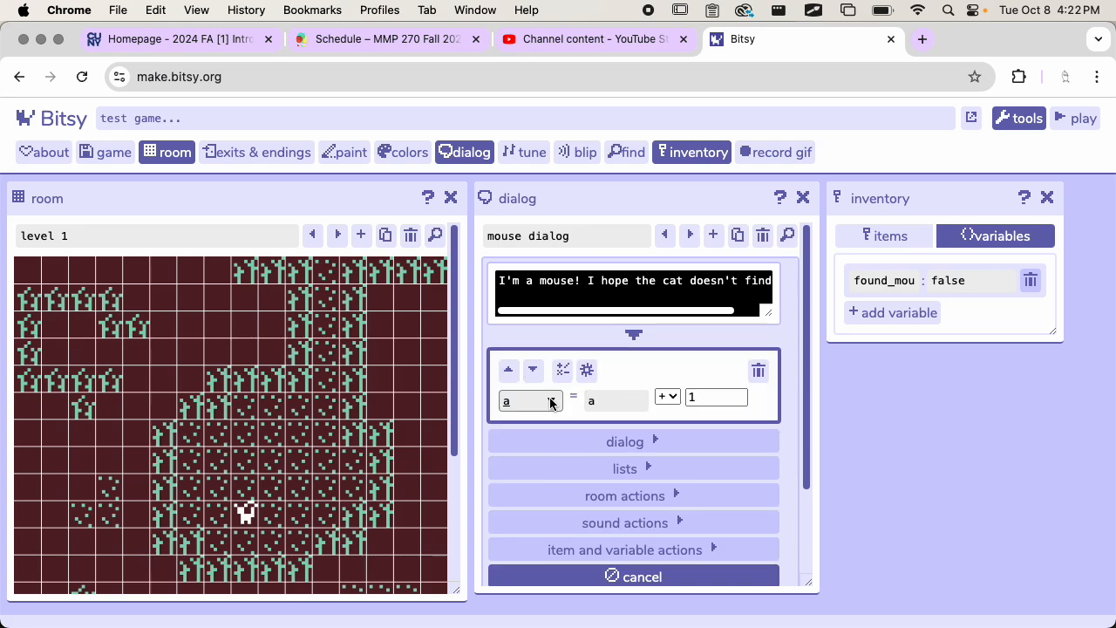
pyautogui.click(550, 400)
pyautogui.click(667, 397)
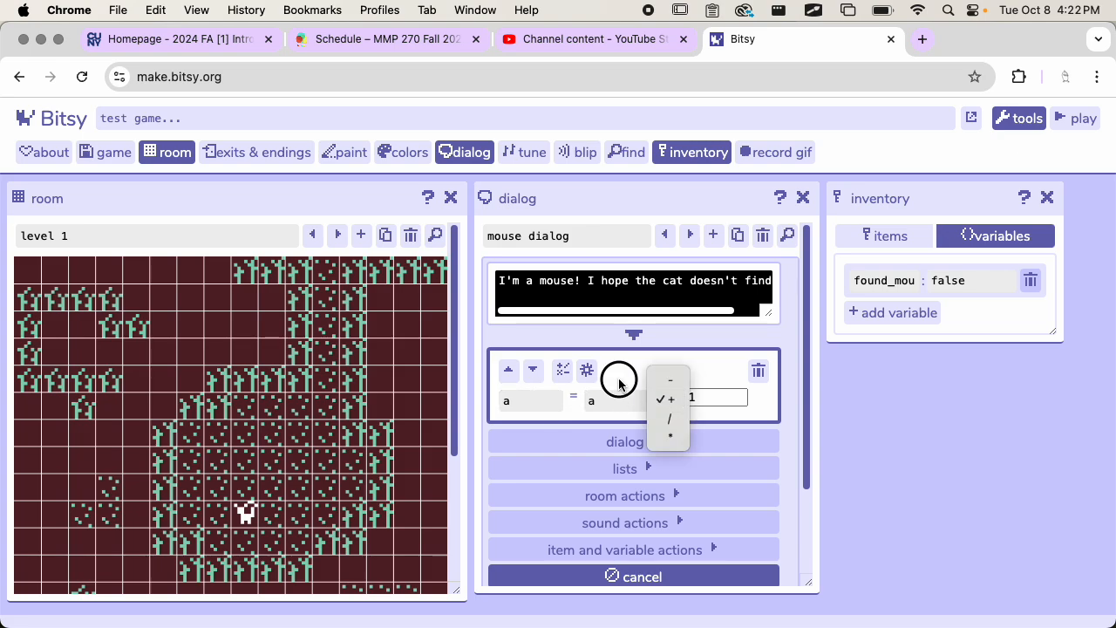
pyautogui.click(619, 381)
pyautogui.click(618, 401)
pyautogui.click(542, 401)
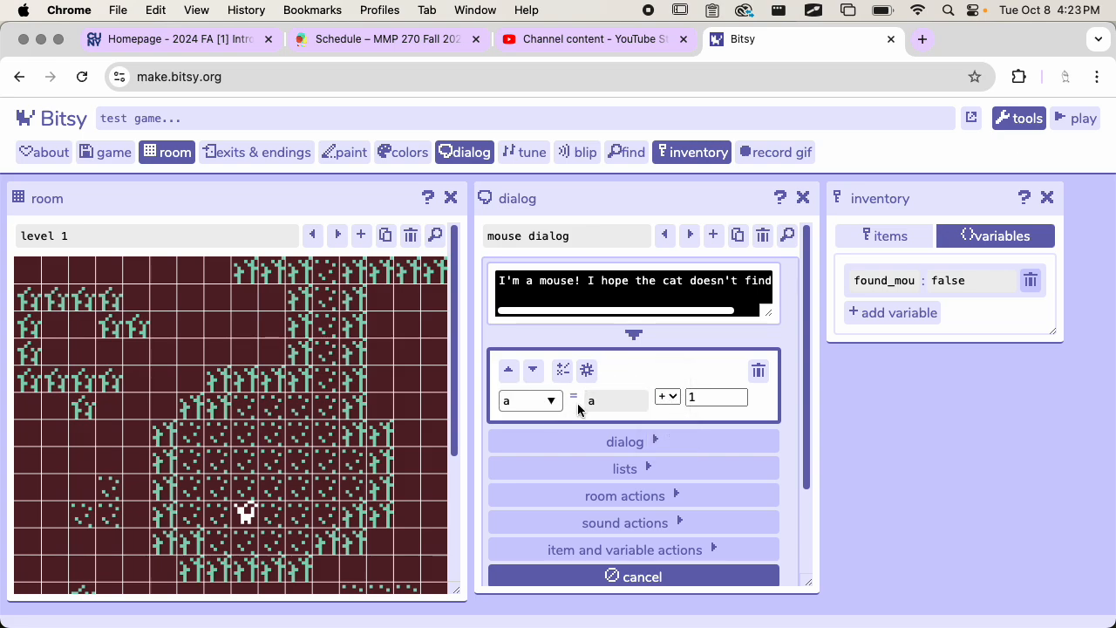
pyautogui.press('BackSpace')
pyautogui.write('found')
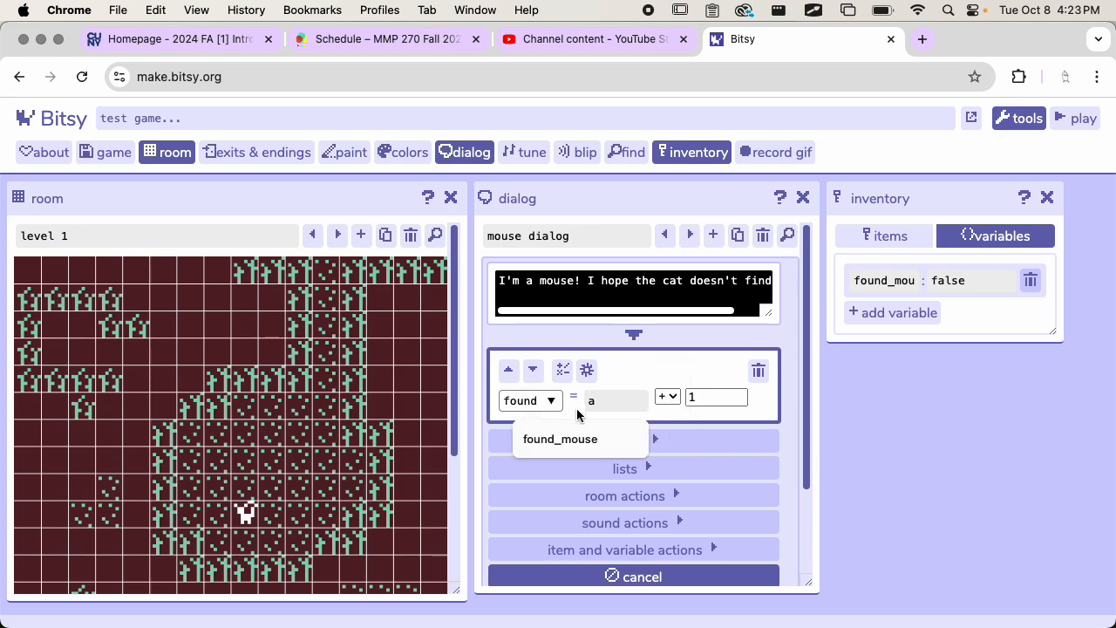
pyautogui.click(579, 441)
# Step: Use found_mouse as the operand in the action's expression and check the available operators
pyautogui.click(622, 400)
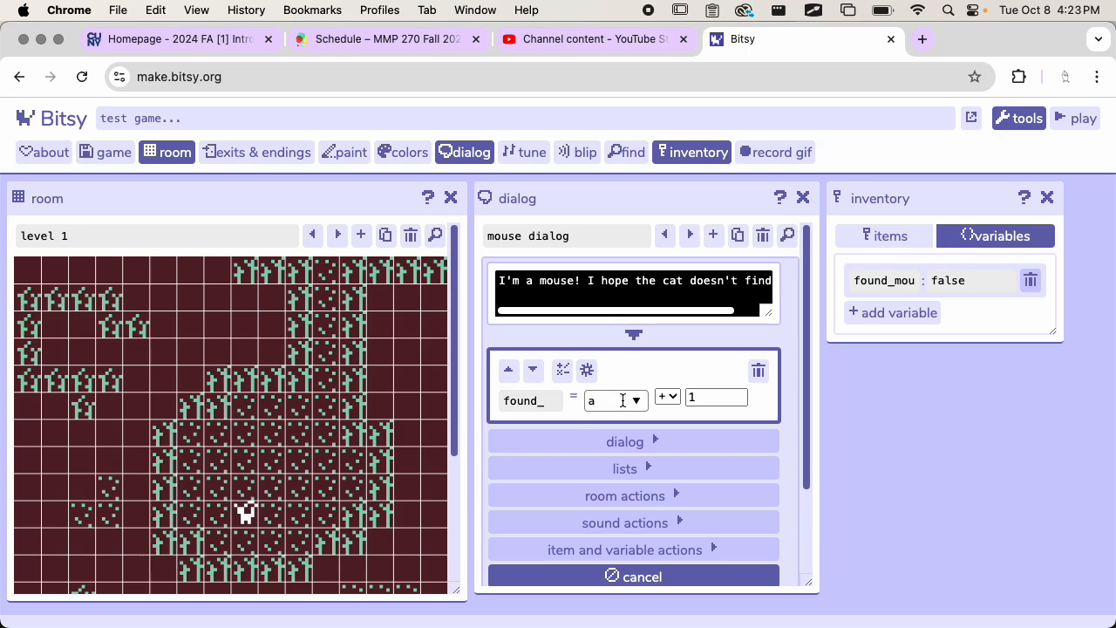
pyautogui.click(637, 400)
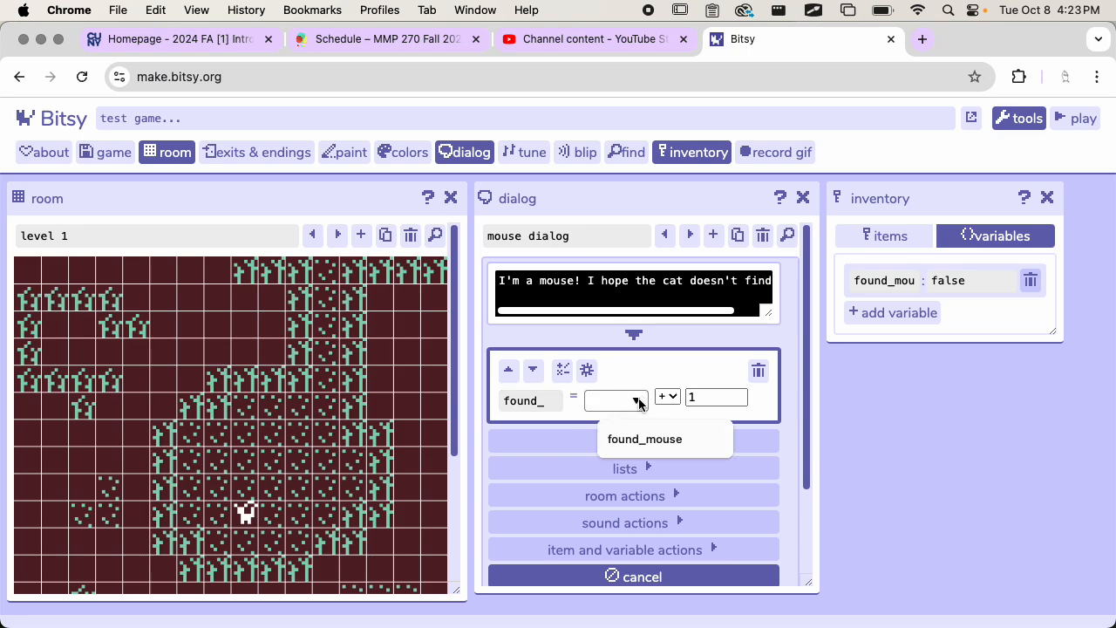
pyautogui.click(640, 439)
pyautogui.click(667, 397)
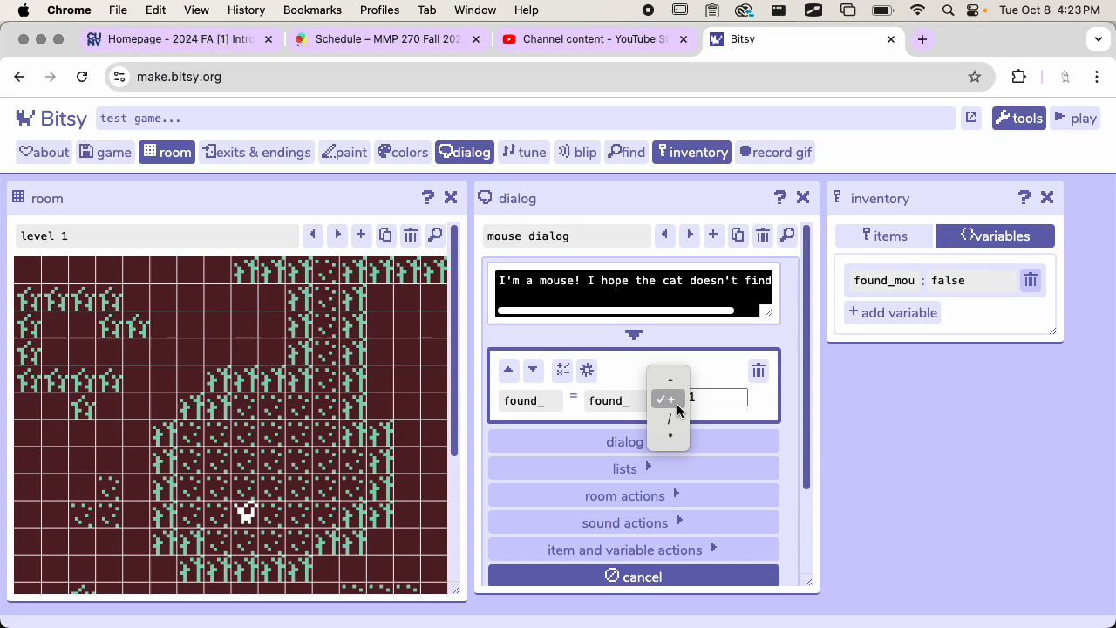
pyautogui.click(635, 366)
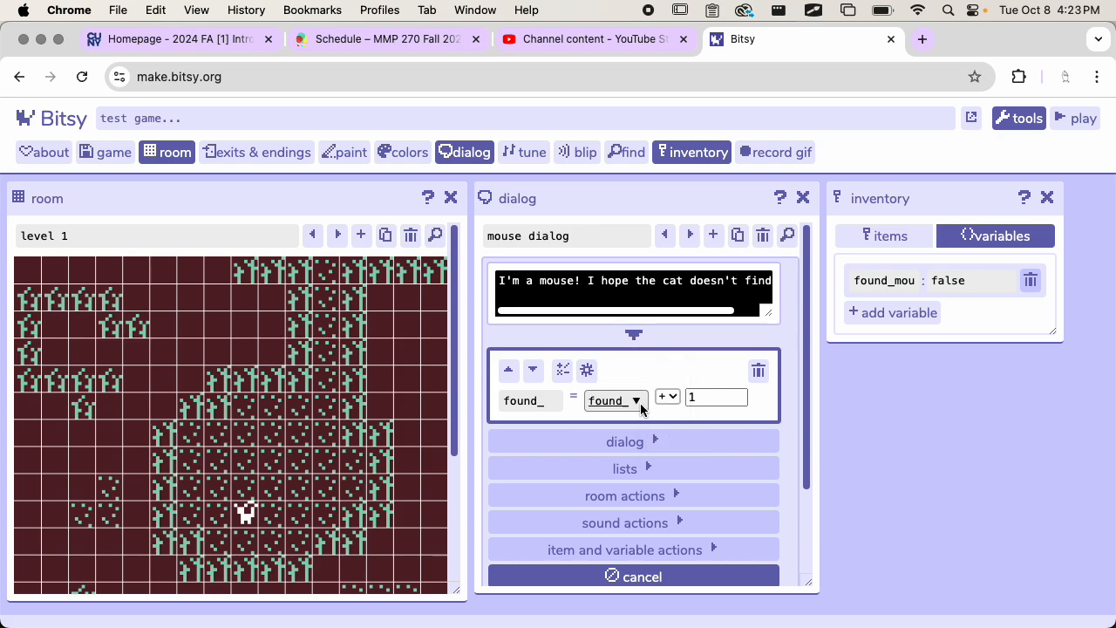
# Step: Delete the change variable value action from the mouse dialog
pyautogui.scroll(-2, 652, 495)
pyautogui.scroll(1, 658, 458)
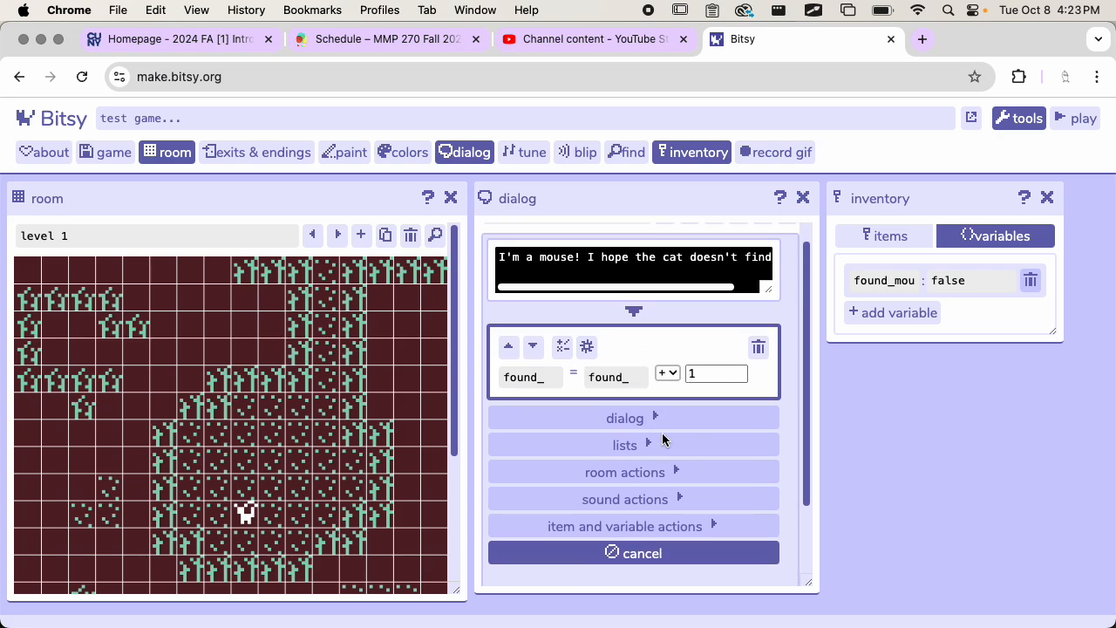
pyautogui.click(758, 341)
# Step: Add a set variable value action after the mouse's text, choose found_mouse as its variable and enter e as the value
pyautogui.click(643, 428)
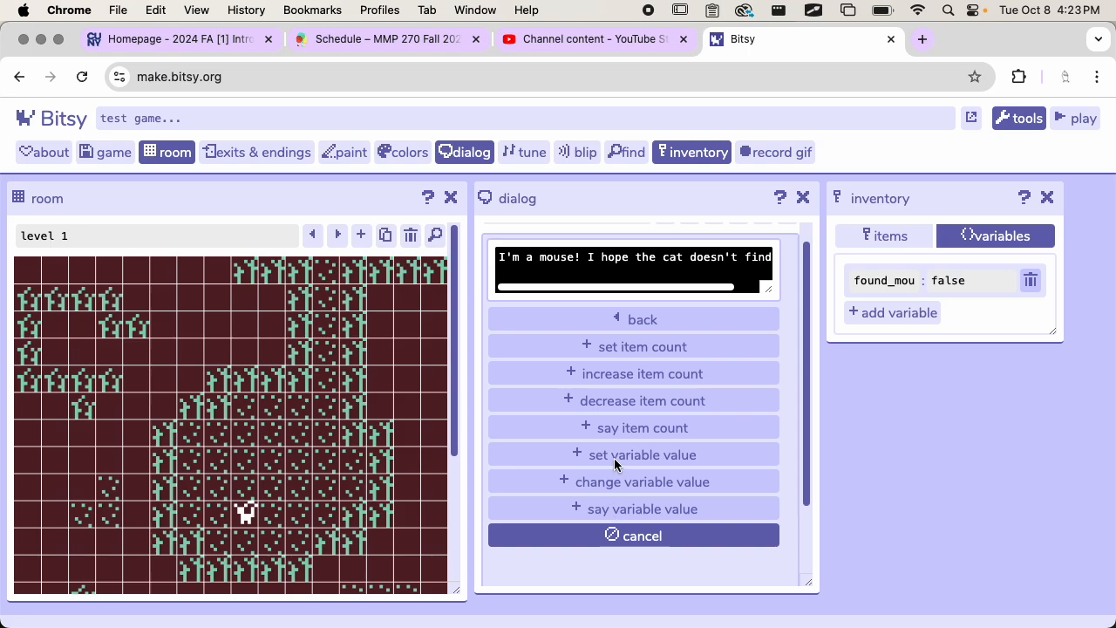
pyautogui.click(615, 456)
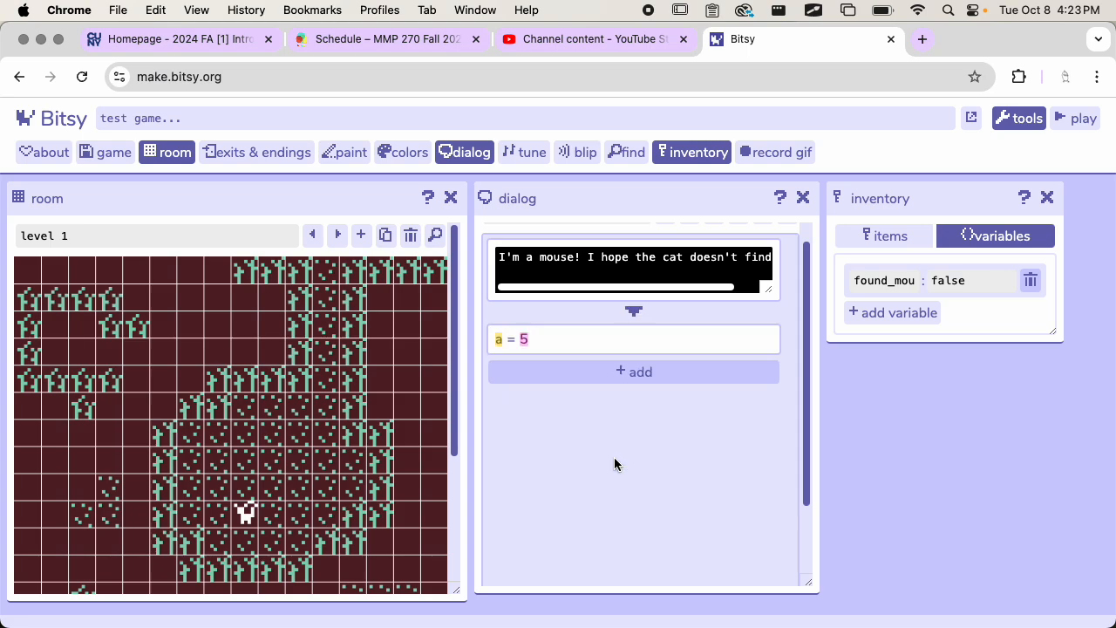
pyautogui.click(555, 339)
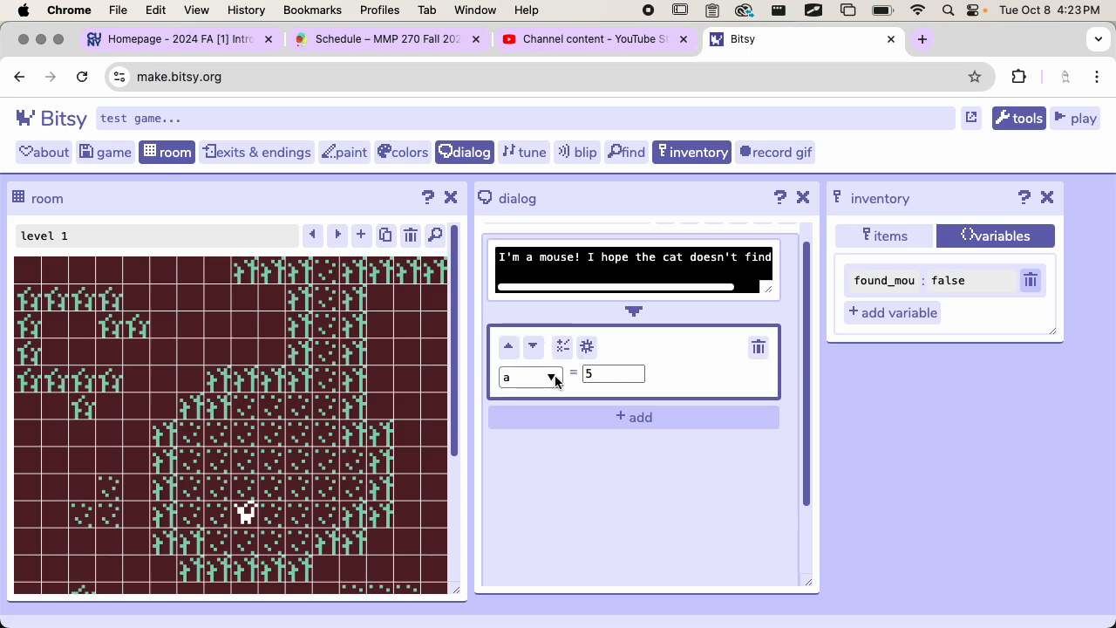
pyautogui.write('found')
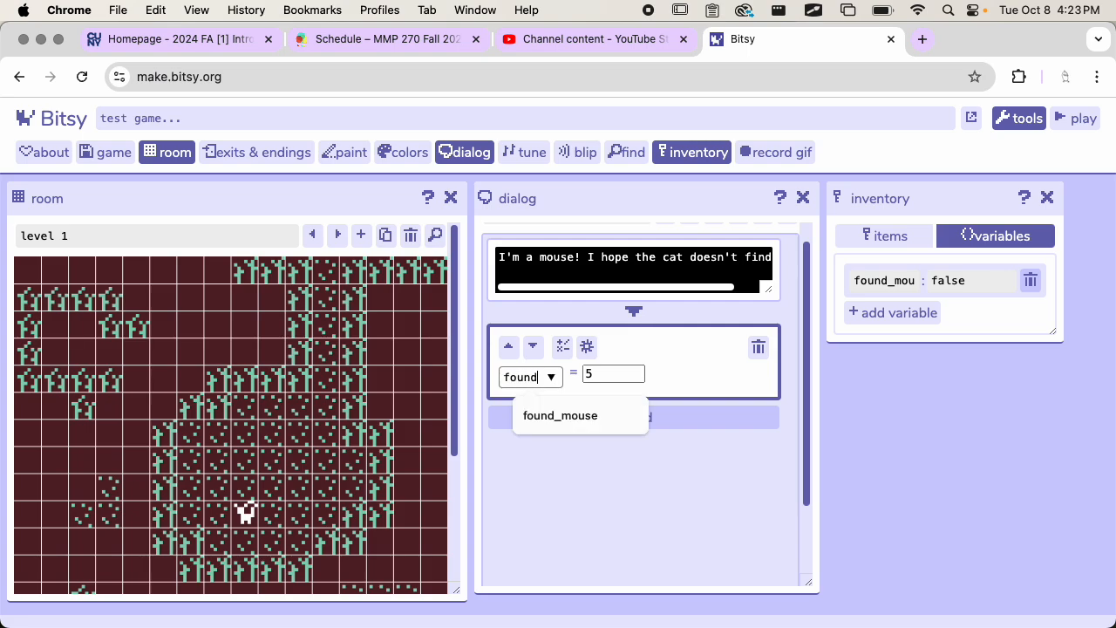
pyautogui.write('_')
pyautogui.click(610, 373)
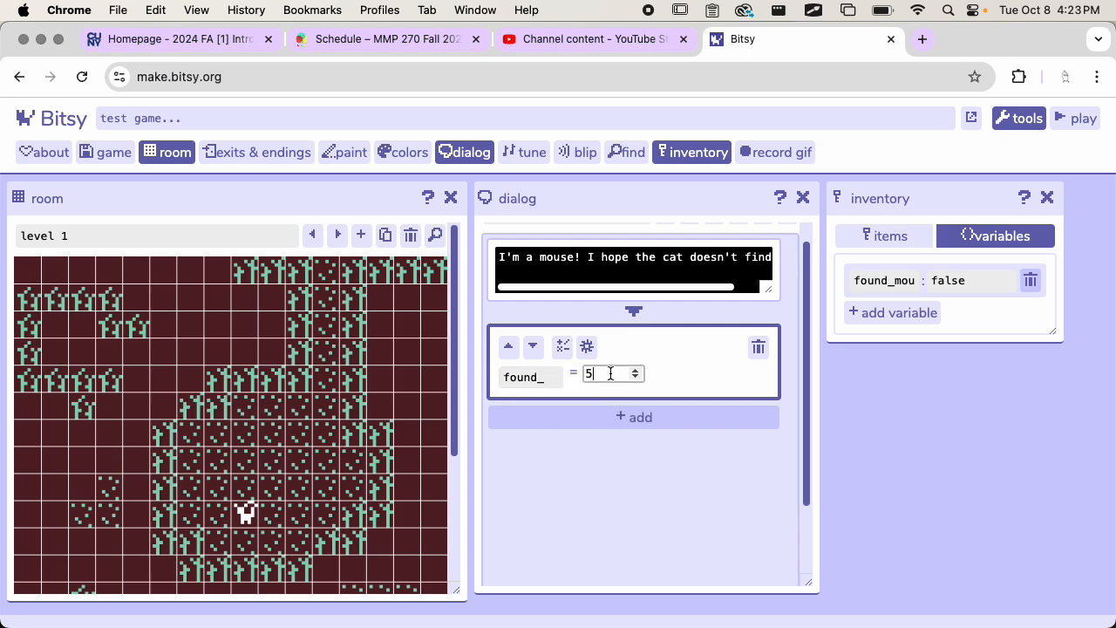
pyautogui.write('e')
# Step: Add a blank inventory variable and remove it again
pyautogui.click(894, 312)
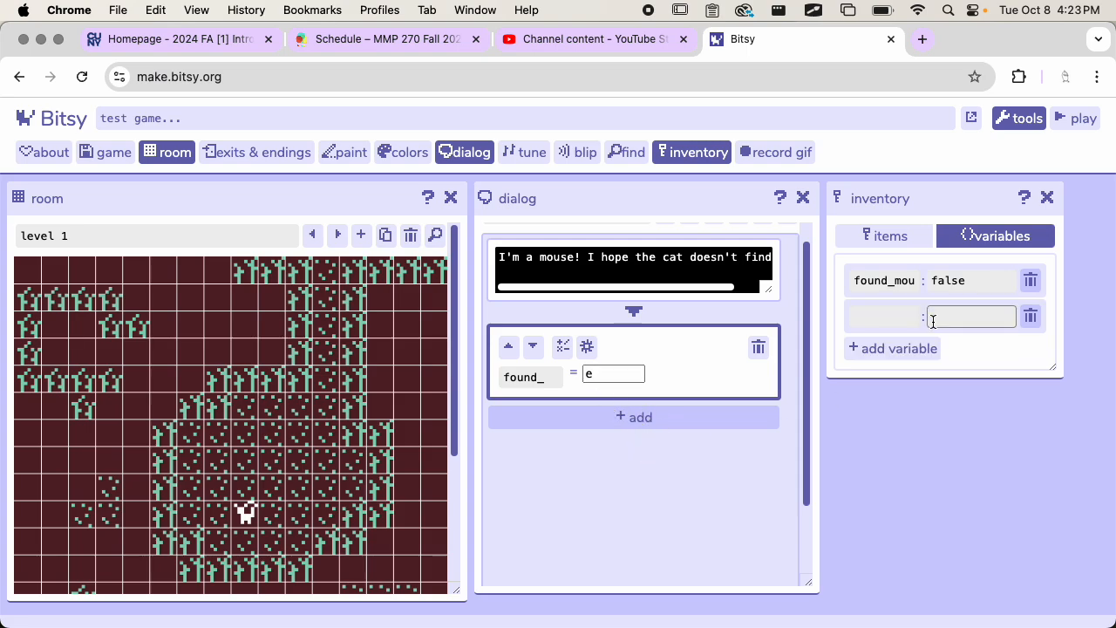
pyautogui.click(1031, 317)
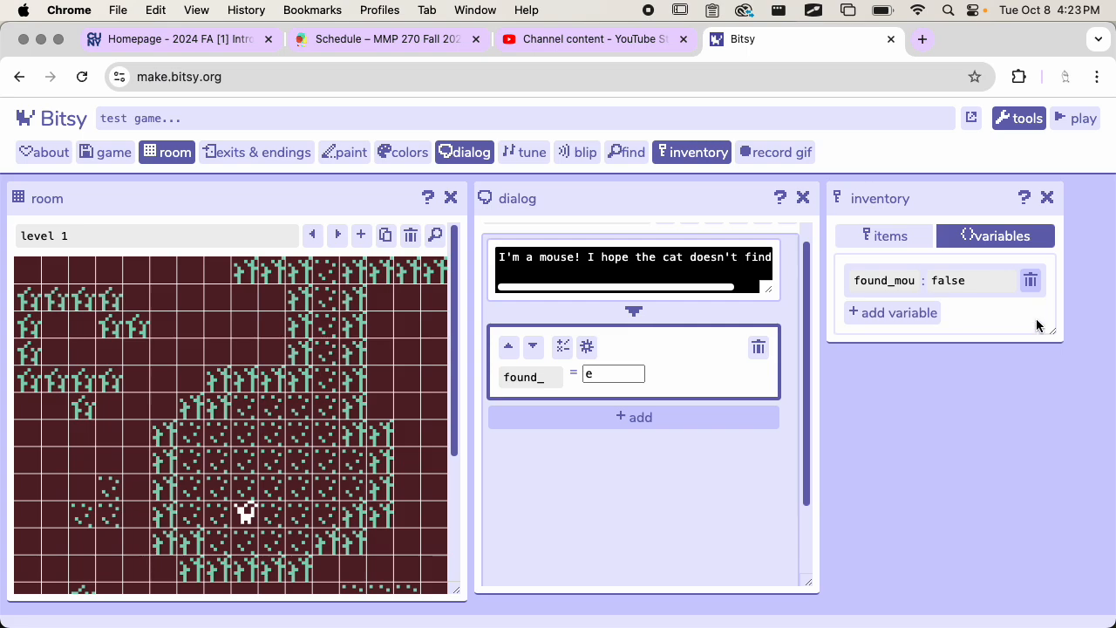
# Step: Open the action's expression editor and try to replace the empty value of found_mouse with true
pyautogui.click(562, 347)
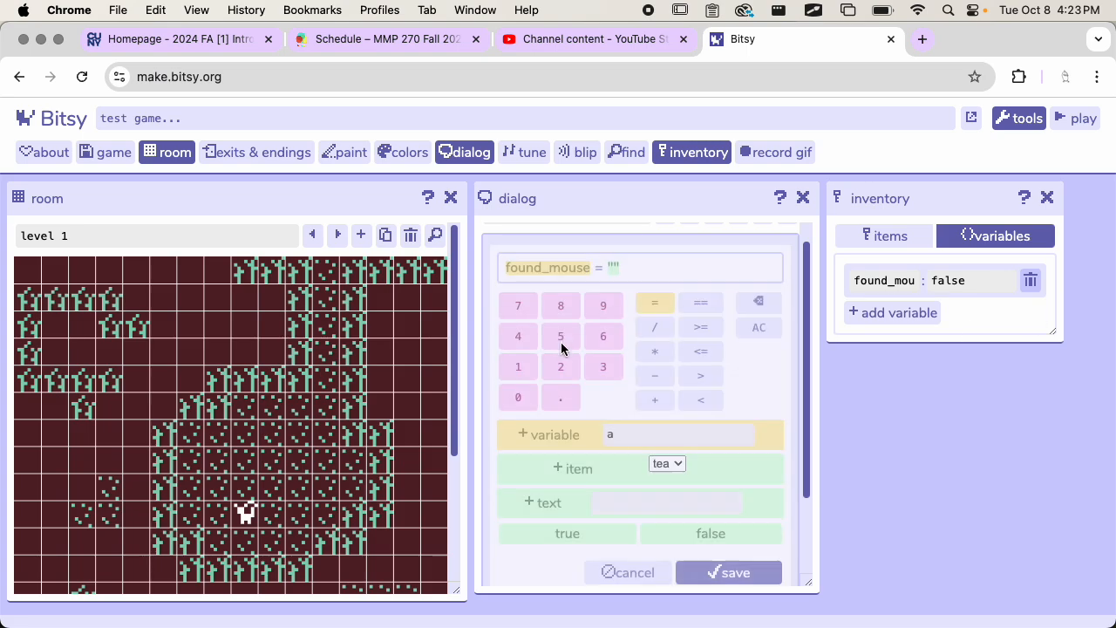
pyautogui.scroll(-2, 594, 440)
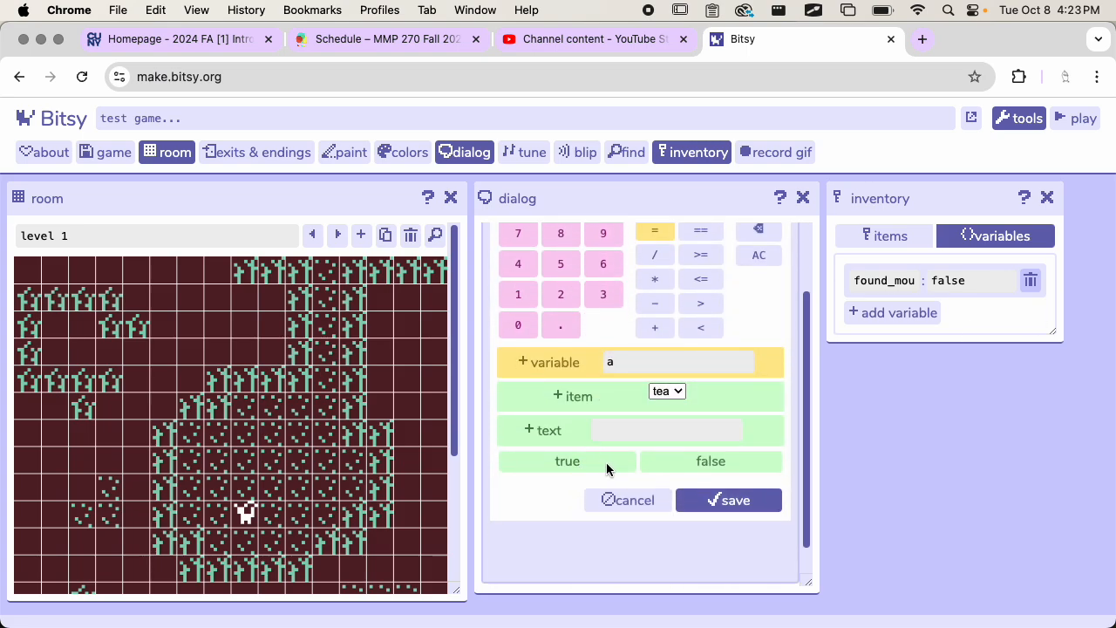
pyautogui.scroll(2, 635, 490)
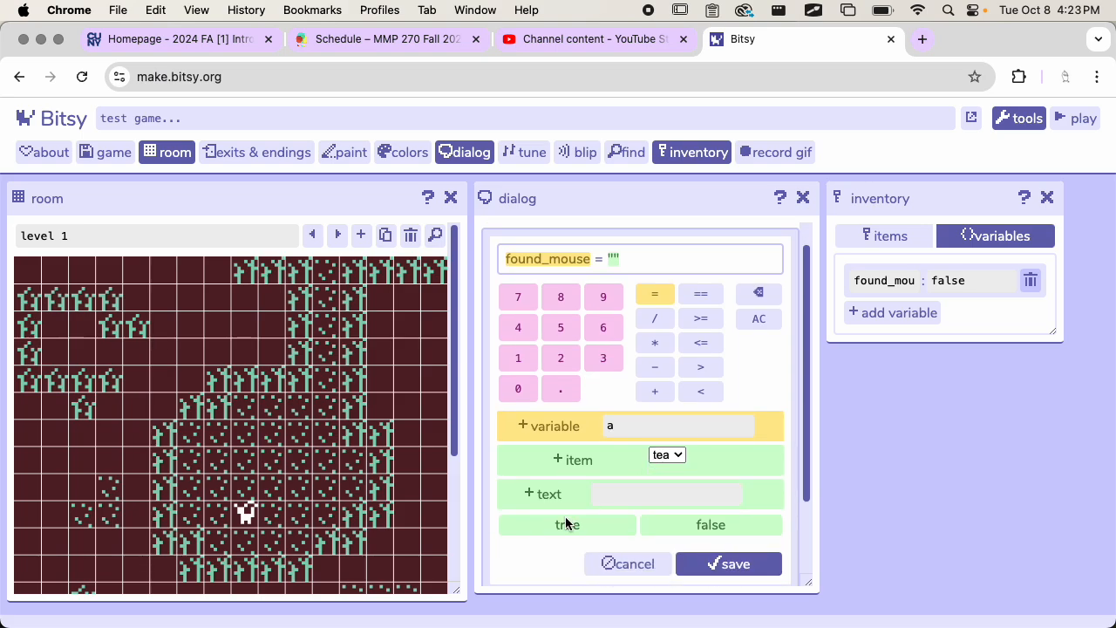
pyautogui.click(609, 259)
pyautogui.click(558, 523)
pyautogui.click(553, 258)
pyautogui.click(565, 528)
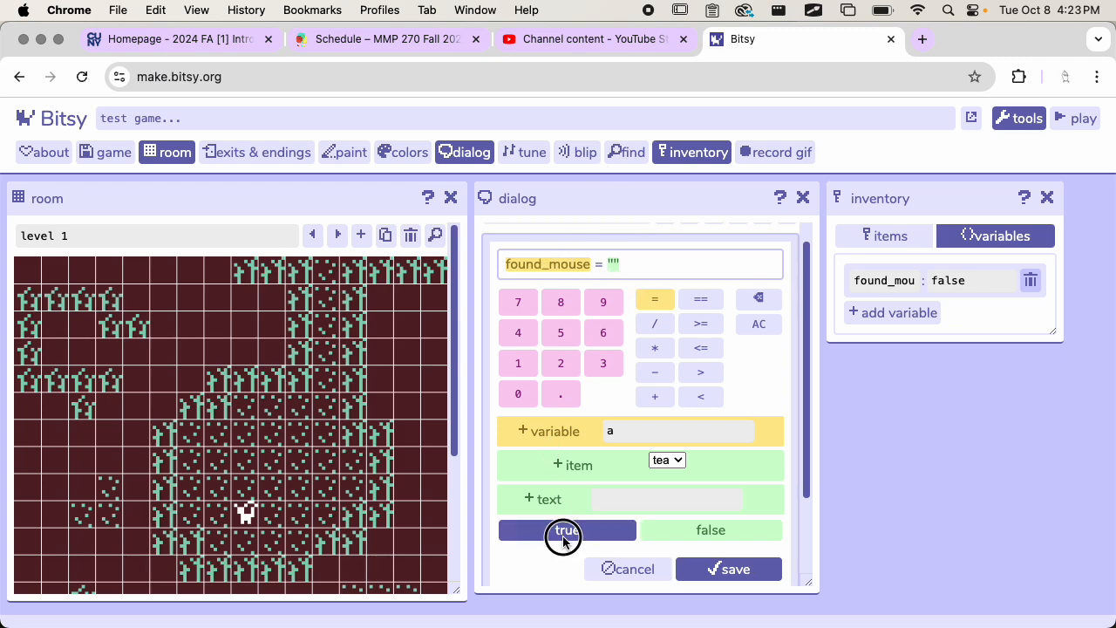
pyautogui.click(630, 258)
pyautogui.click(615, 262)
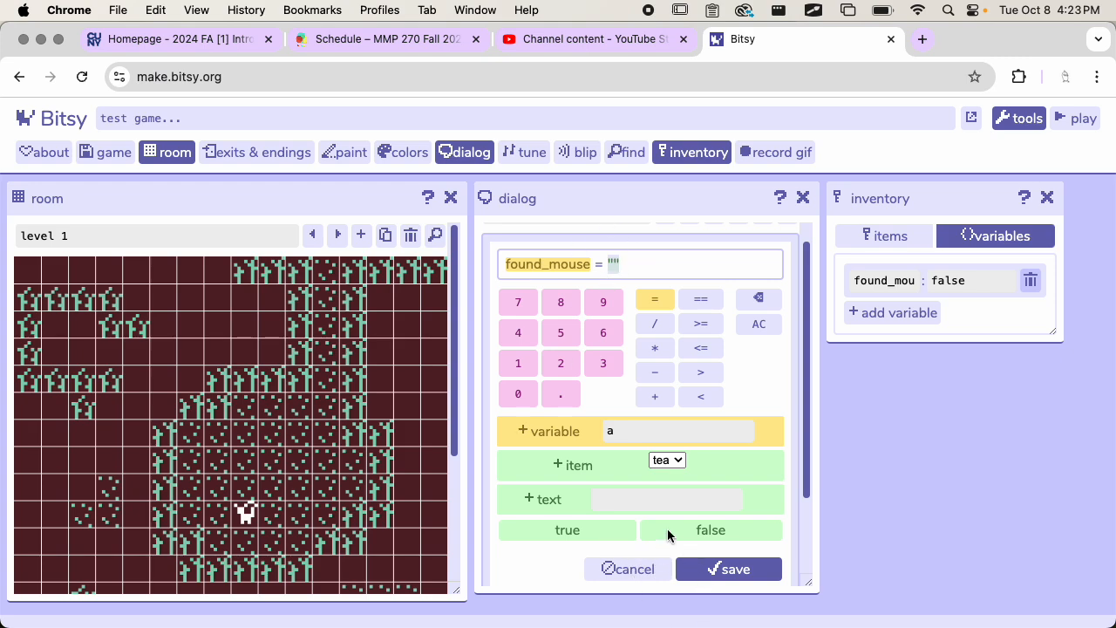
pyautogui.click(646, 529)
pyautogui.click(580, 531)
pyautogui.click(654, 266)
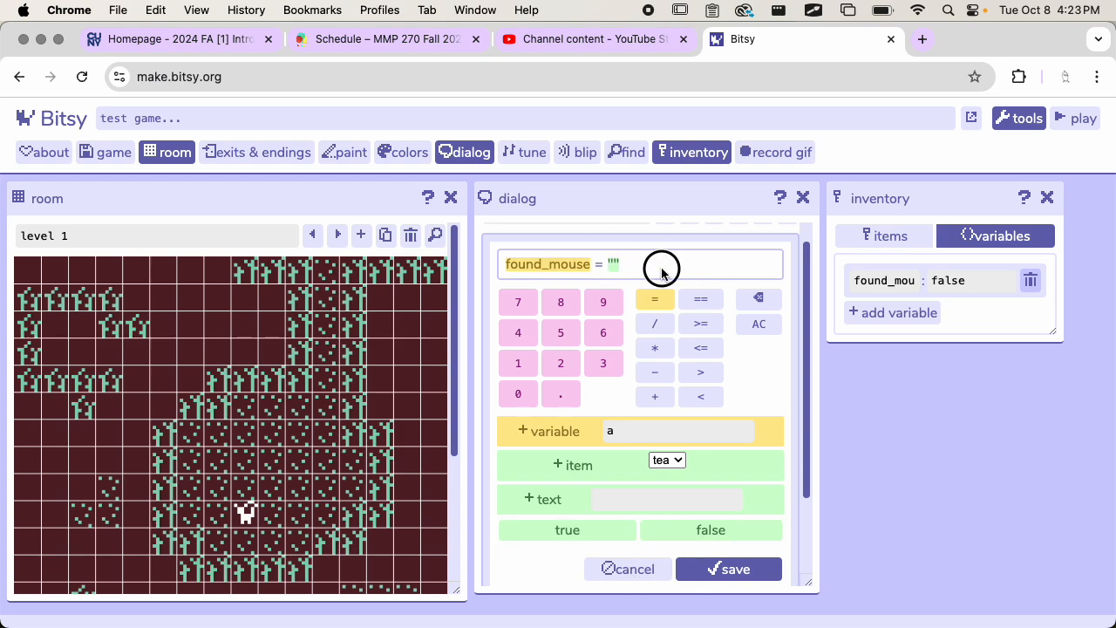
pyautogui.click(616, 261)
# Step: Try to choose a different variable for the expression, and cancel the expression edit
pyautogui.click(609, 431)
pyautogui.click(741, 430)
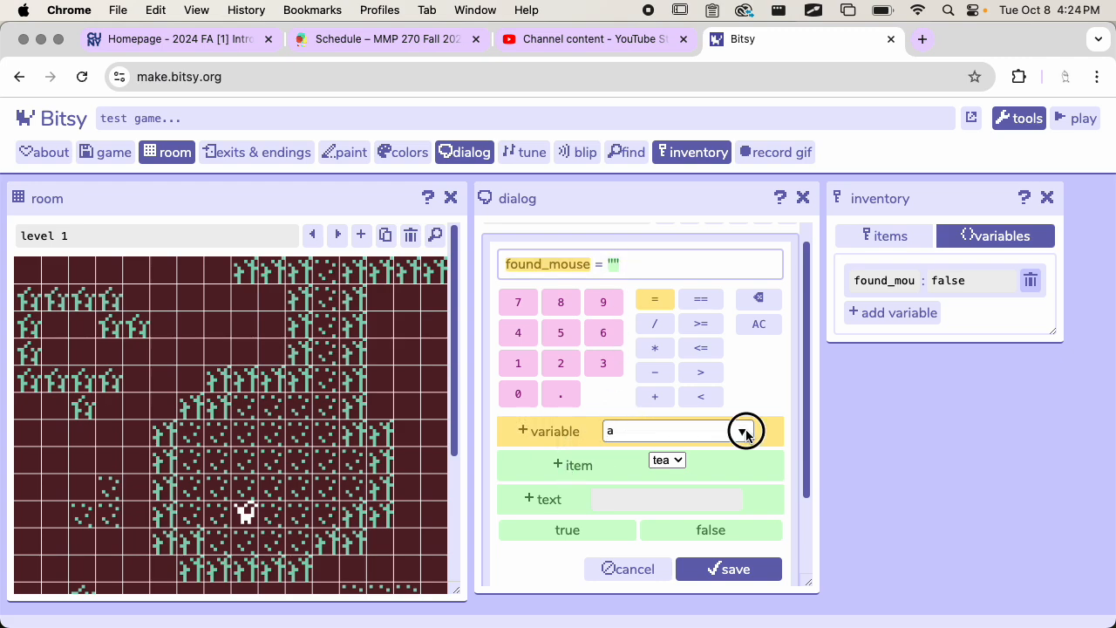
pyautogui.click(740, 430)
pyautogui.click(567, 430)
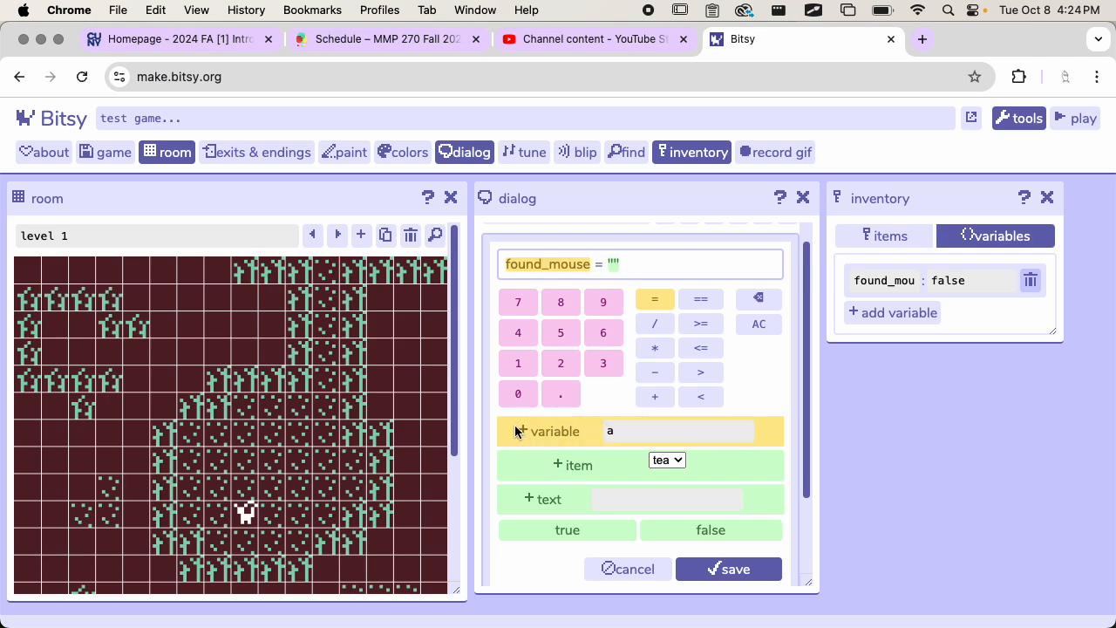
pyautogui.click(657, 426)
pyautogui.click(742, 431)
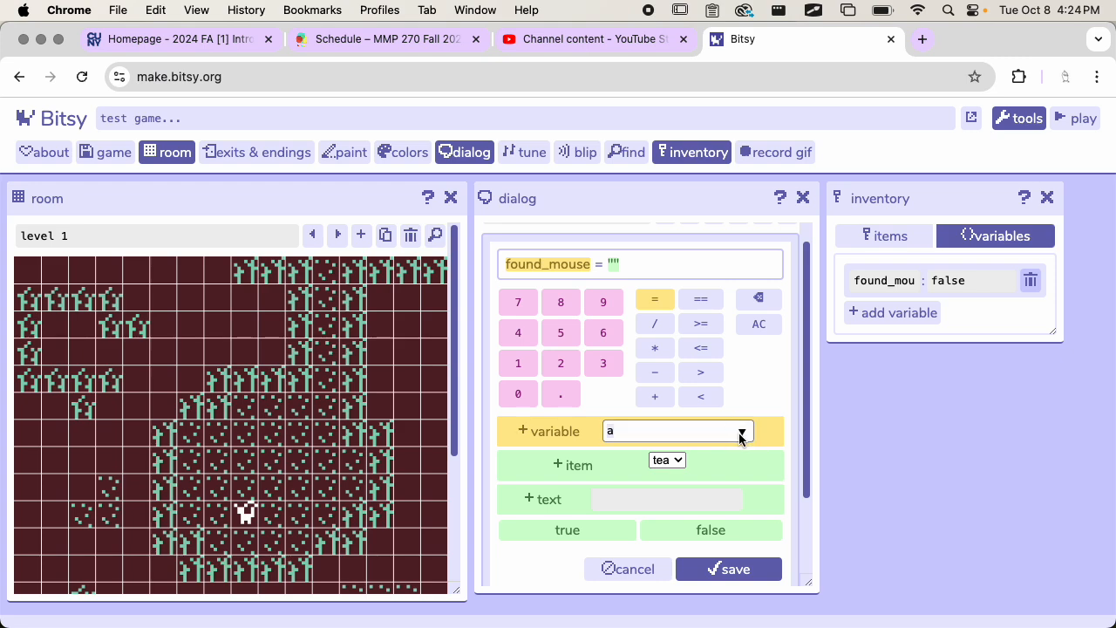
pyautogui.click(661, 460)
pyautogui.click(731, 464)
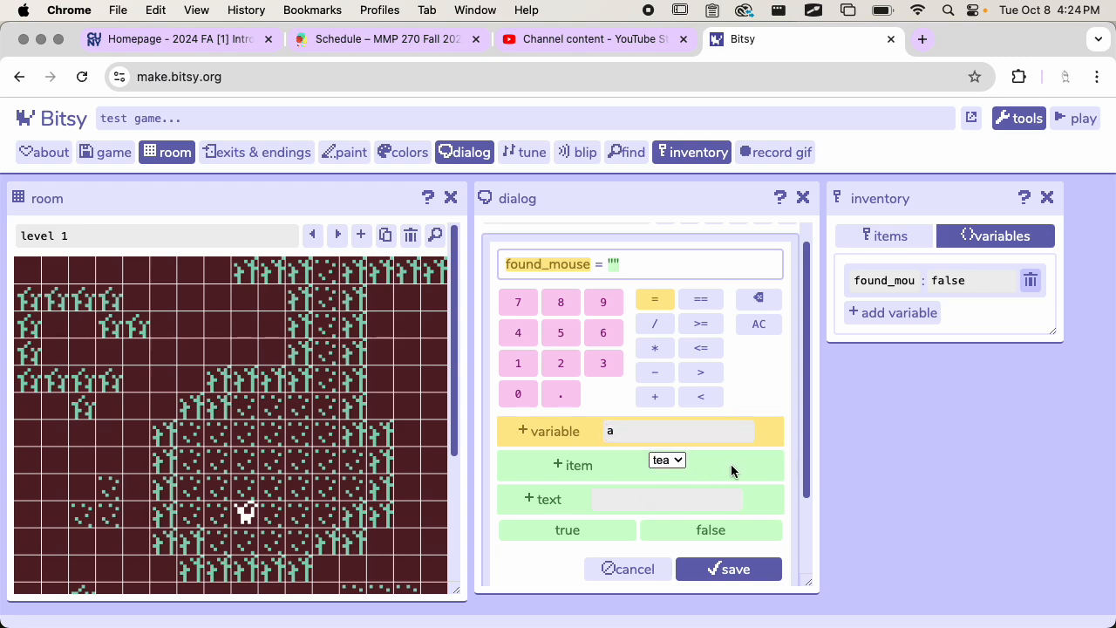
pyautogui.click(627, 570)
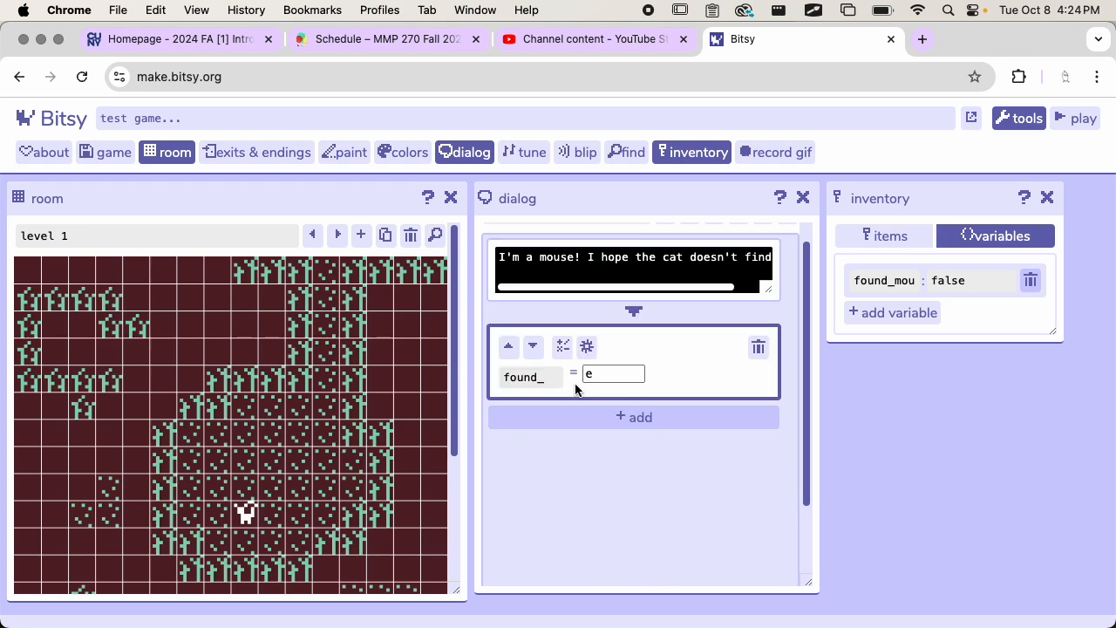
# Step: Delete the set variable value action for found_mouse from the mouse dialog
pyautogui.click(635, 378)
pyautogui.click(567, 487)
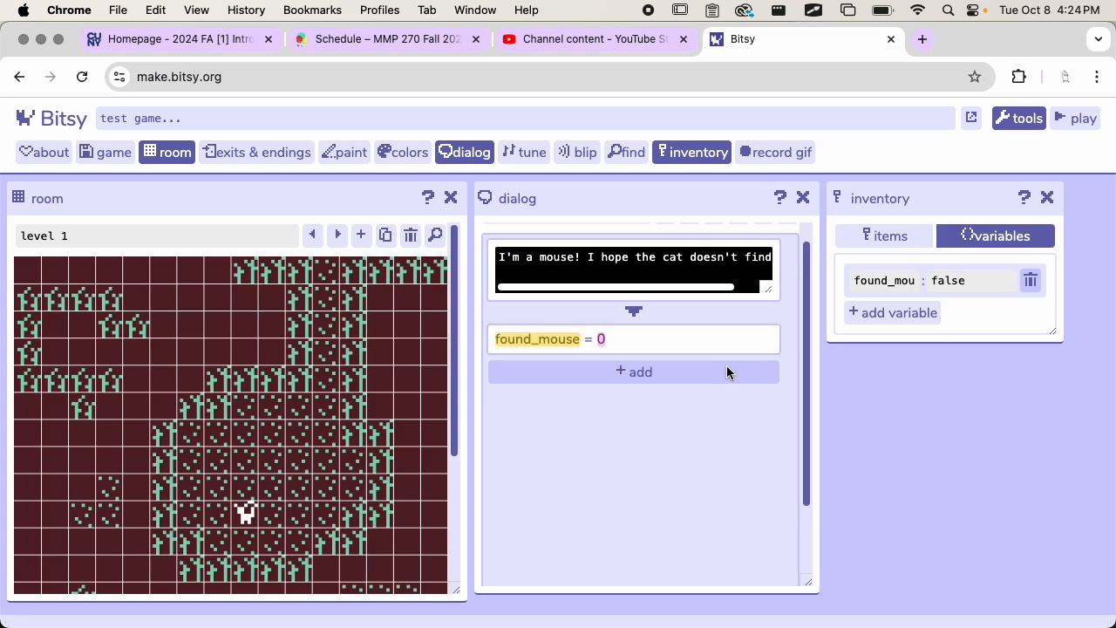
pyautogui.click(619, 343)
pyautogui.click(762, 346)
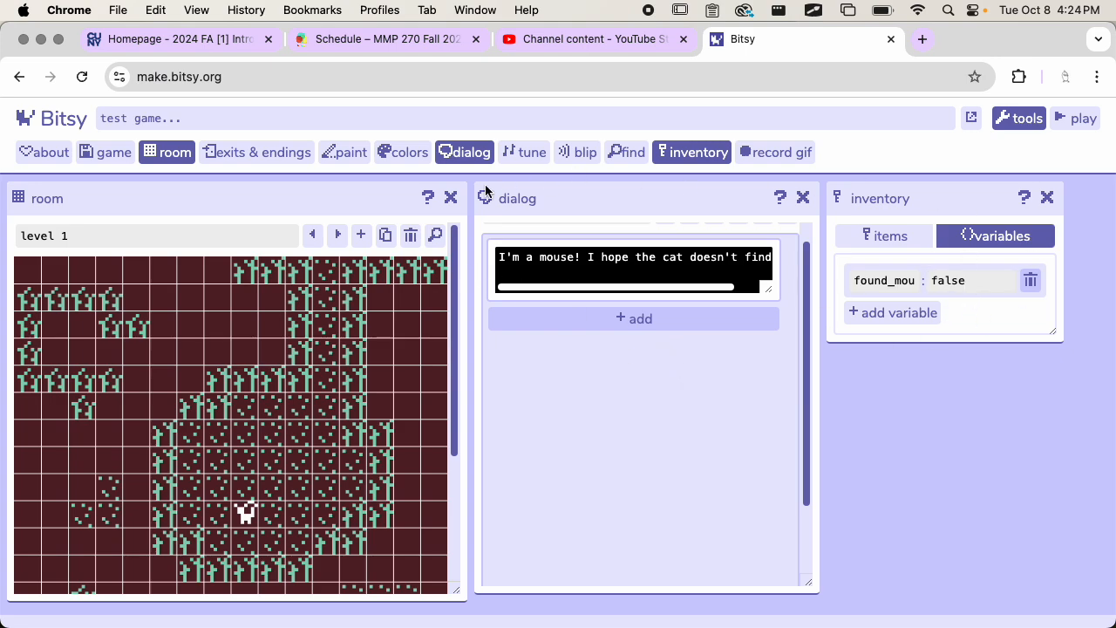
# Step: Open the game tool, reload the editor page, and close the game tool
pyautogui.click(112, 155)
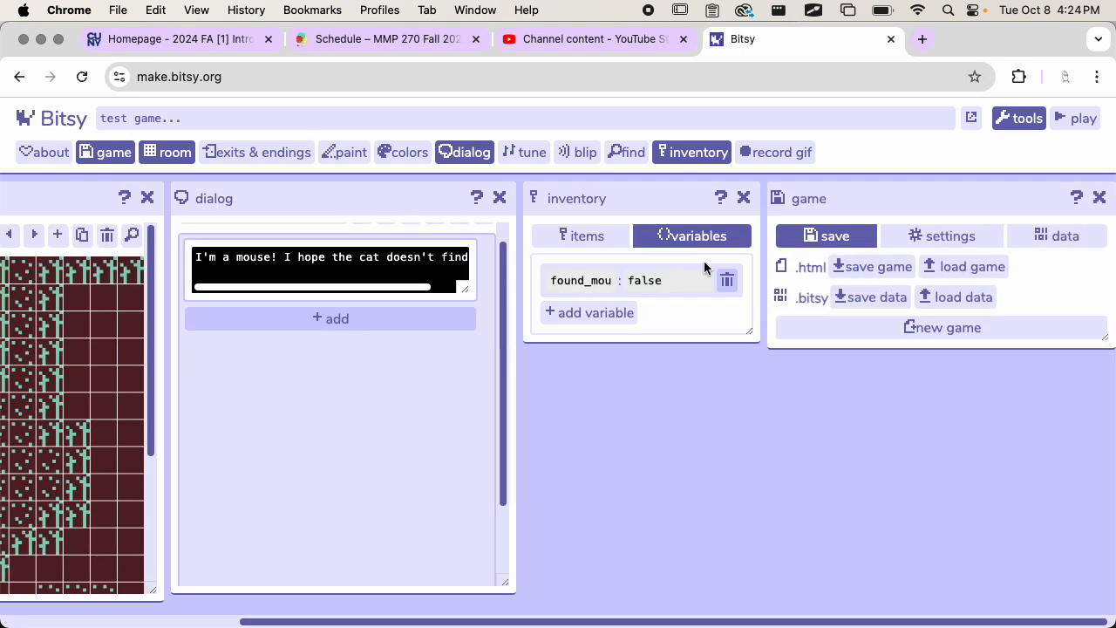
pyautogui.press('super+r')
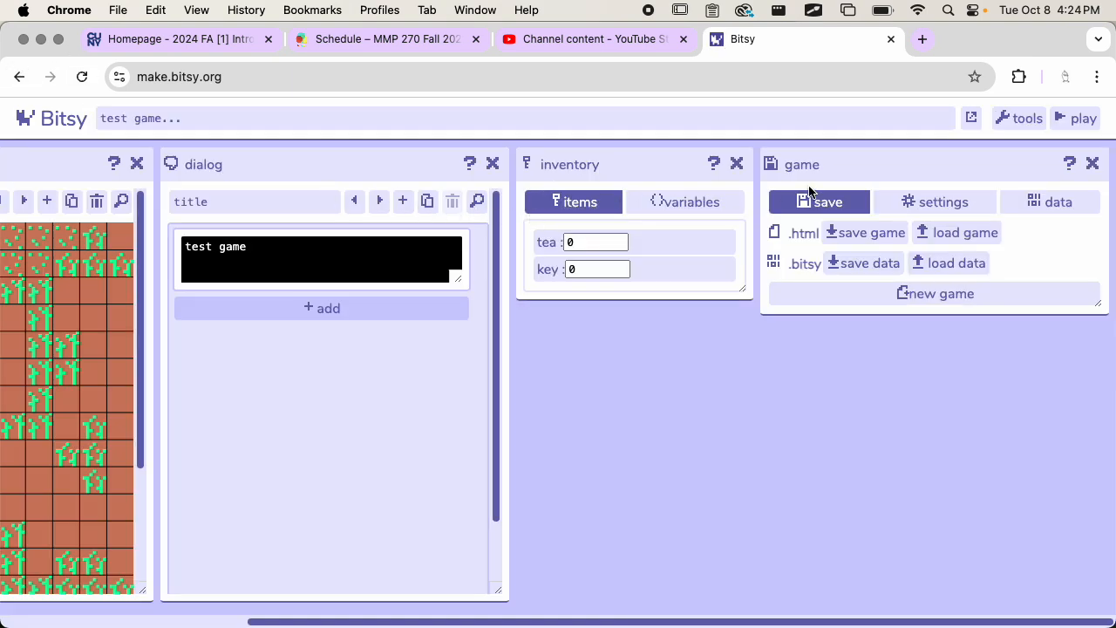
pyautogui.click(1092, 163)
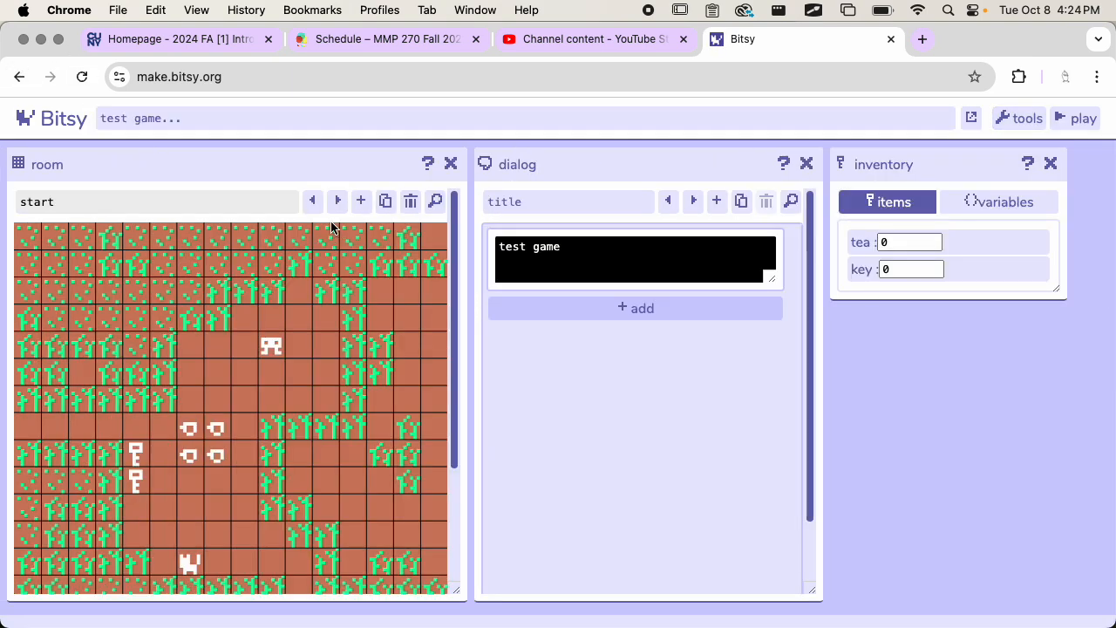
# Step: Bring up the mouse dialog for editing
pyautogui.click(695, 201)
pyautogui.click(695, 201)
pyautogui.click(695, 201)
pyautogui.click(695, 201)
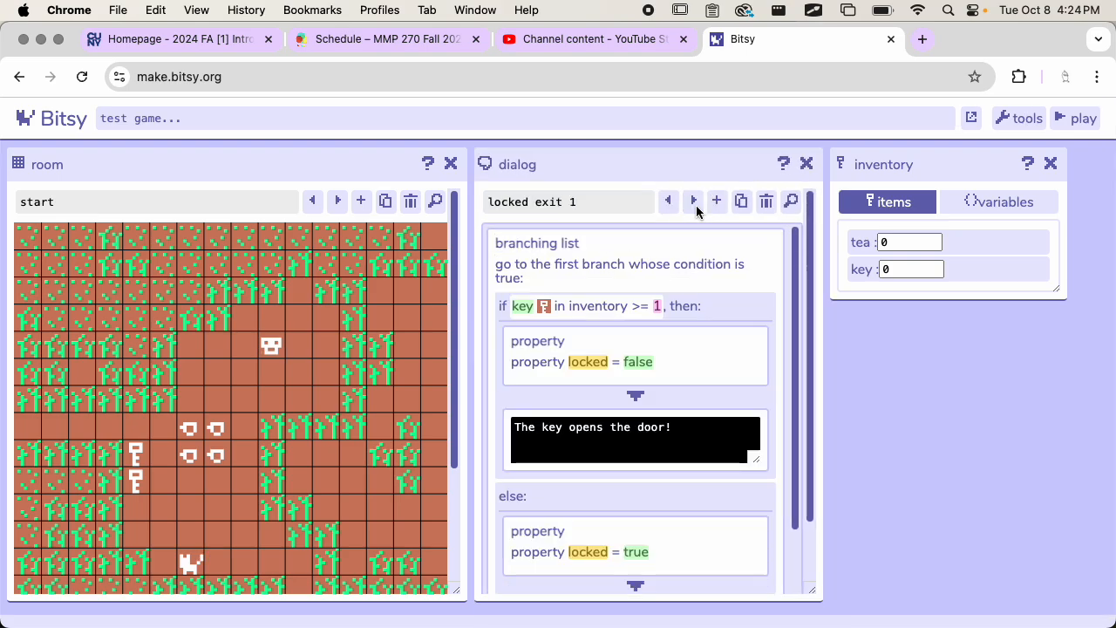
pyautogui.click(696, 202)
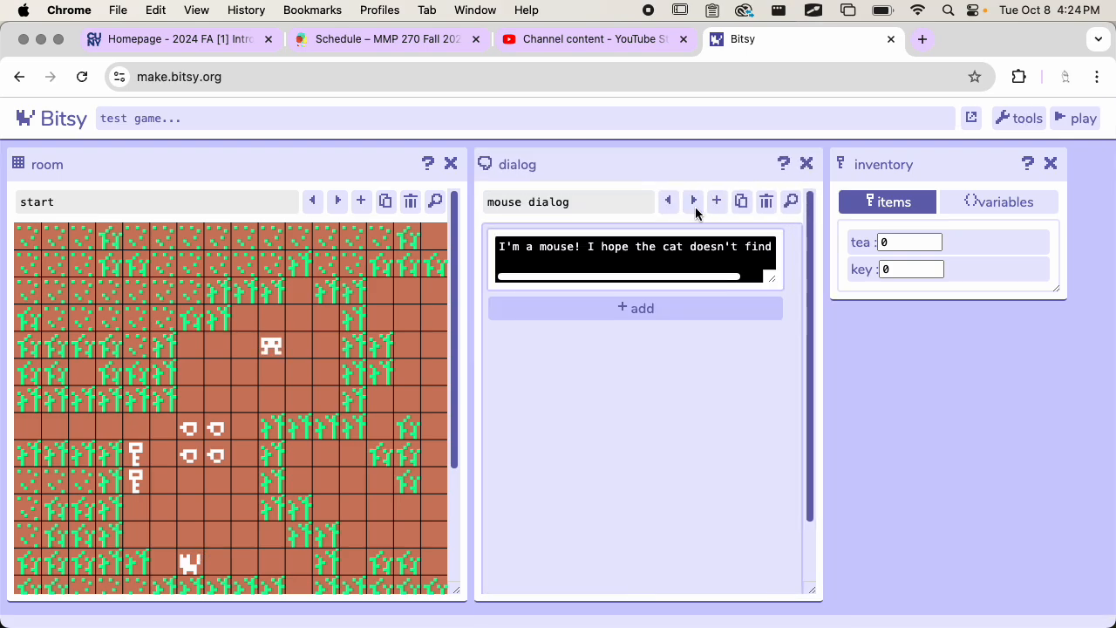
# Step: Add a set variable value action to the end of the mouse dialog and open it for editing
pyautogui.click(656, 311)
pyautogui.click(1003, 201)
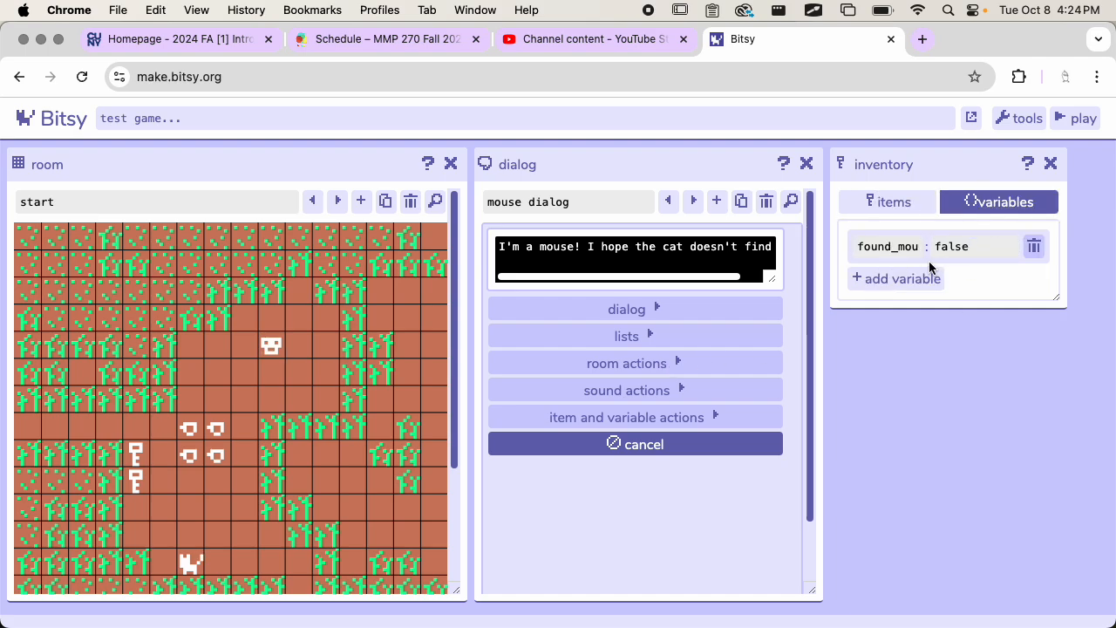
pyautogui.click(627, 418)
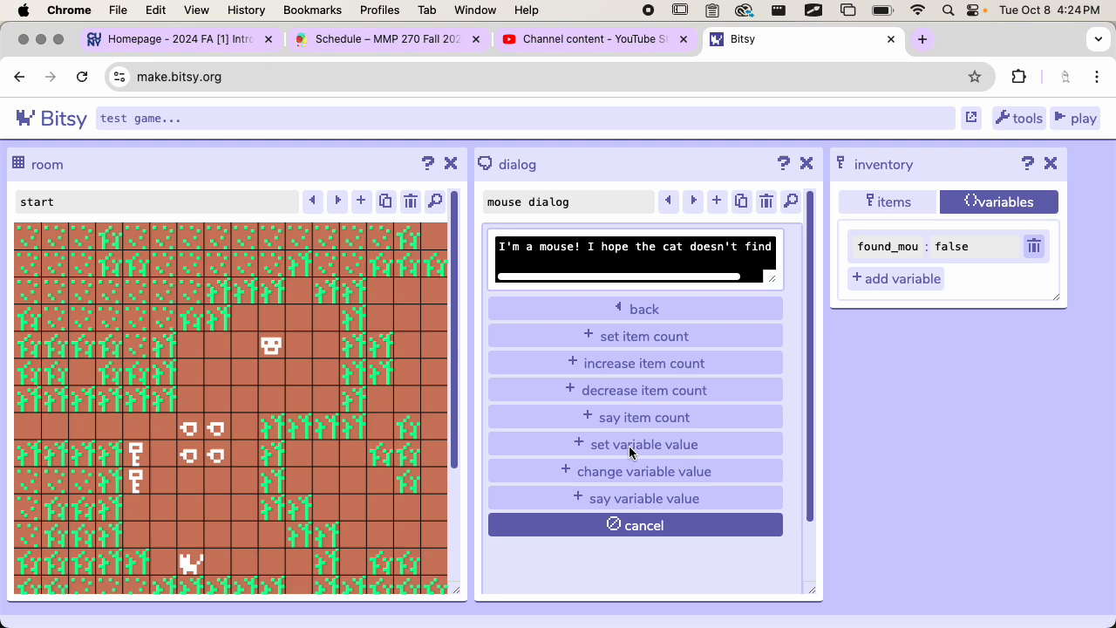
pyautogui.click(622, 445)
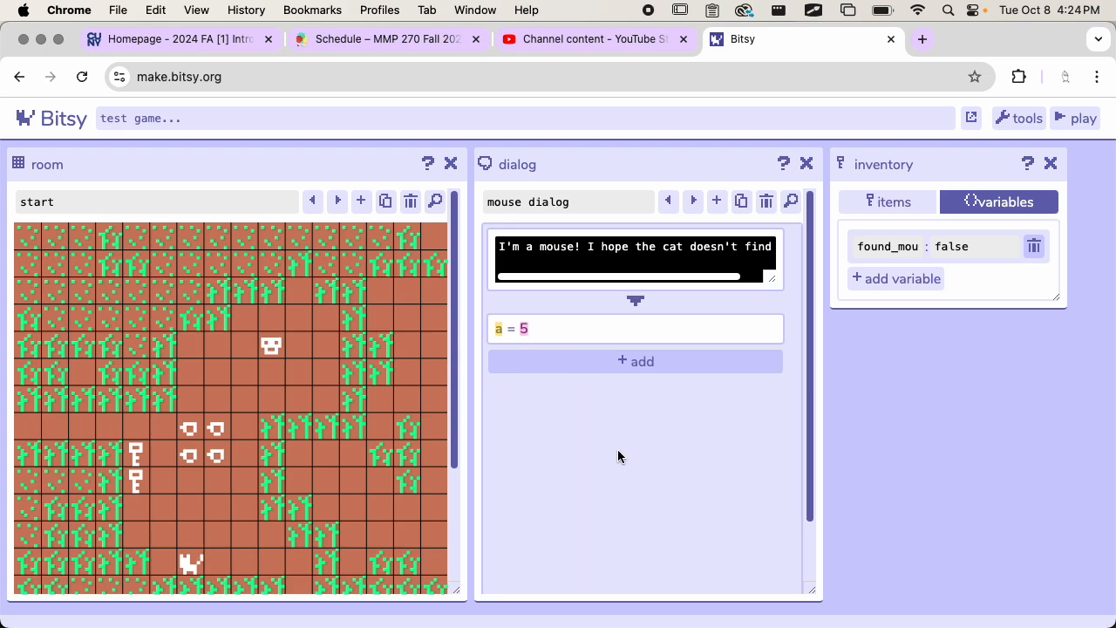
pyautogui.click(516, 330)
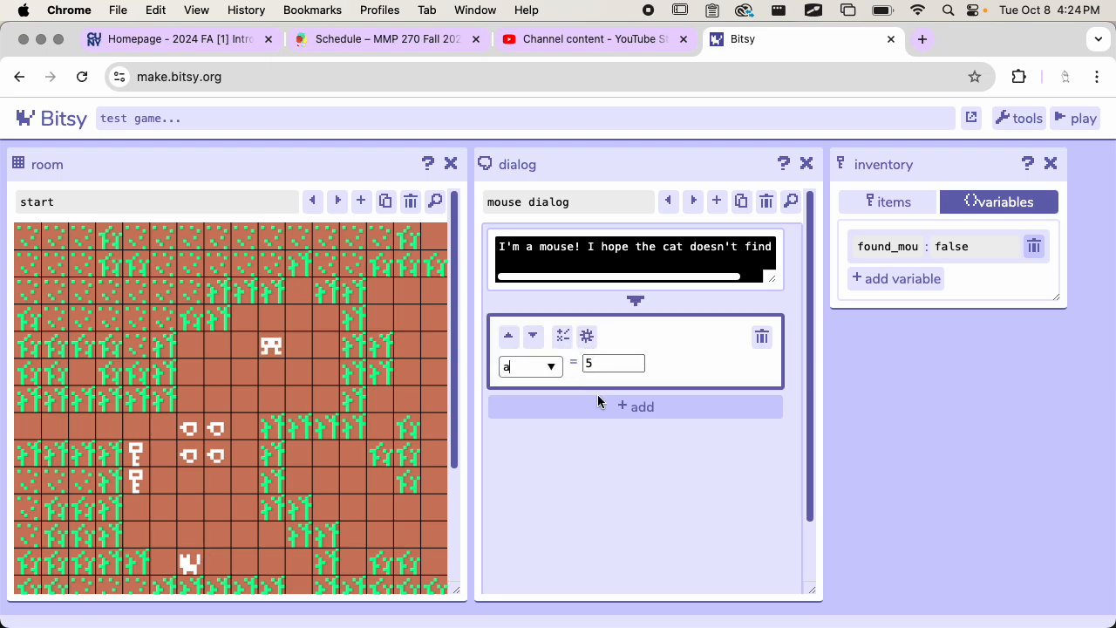
pyautogui.click(587, 335)
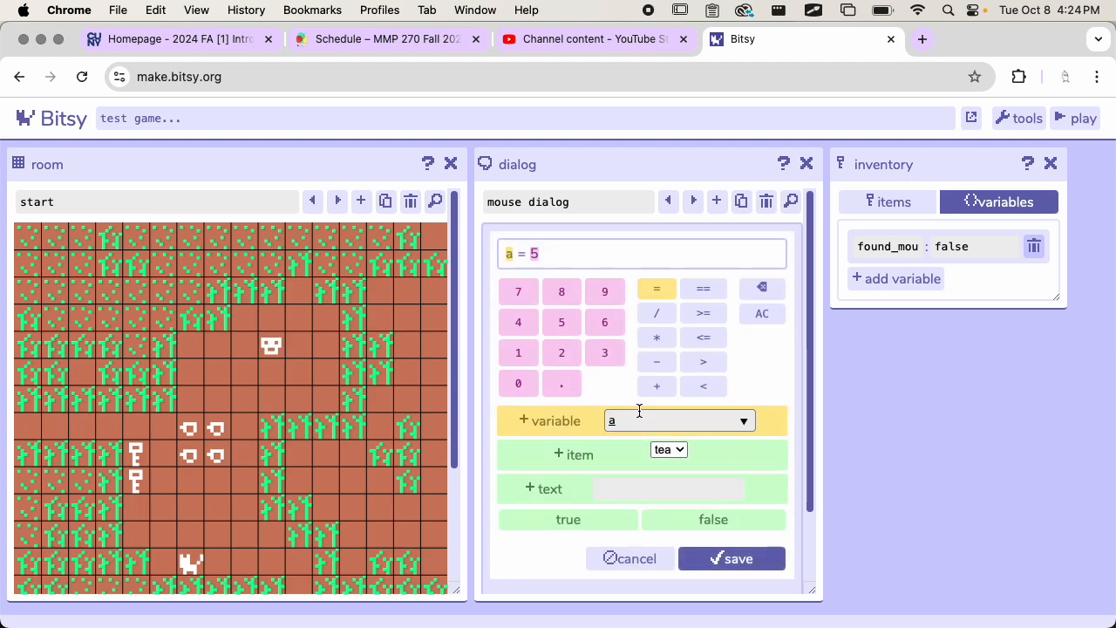
pyautogui.click(676, 424)
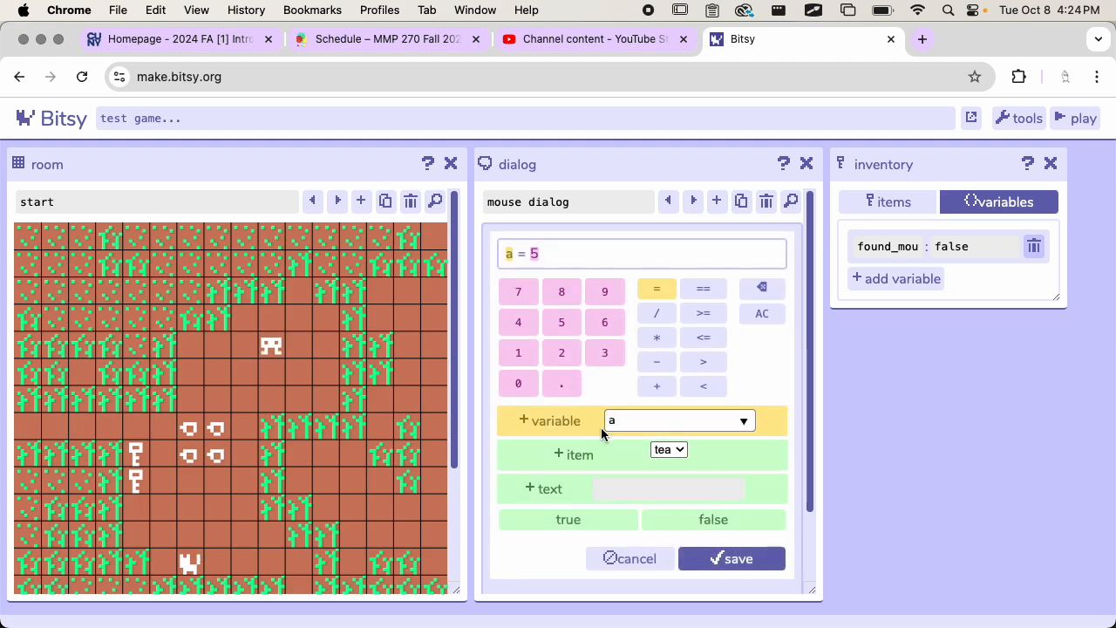
pyautogui.click(510, 253)
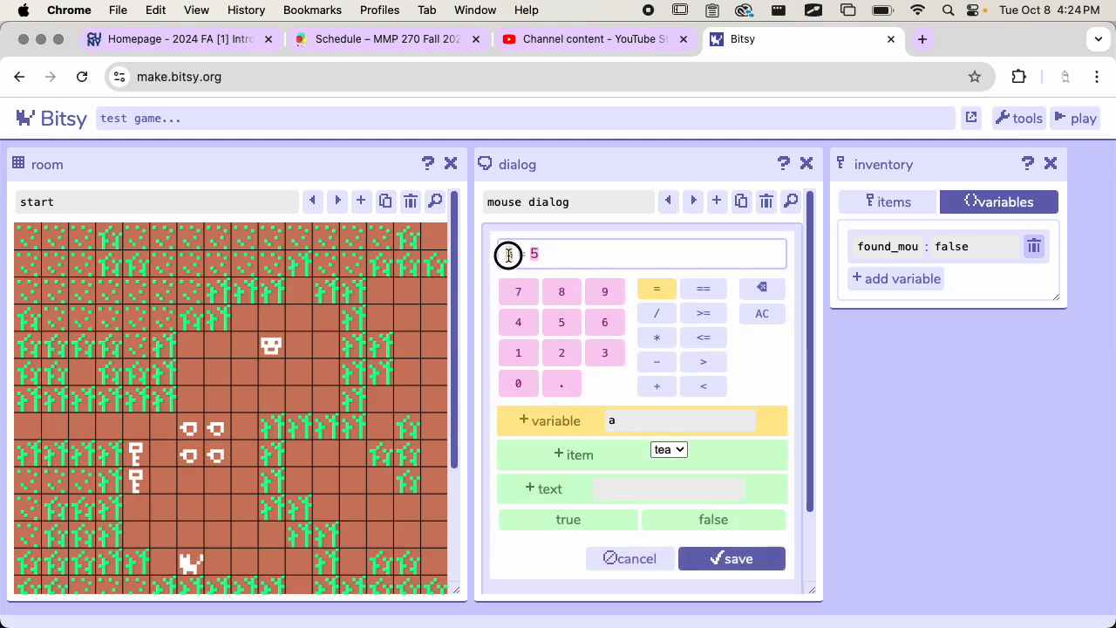
pyautogui.click(519, 292)
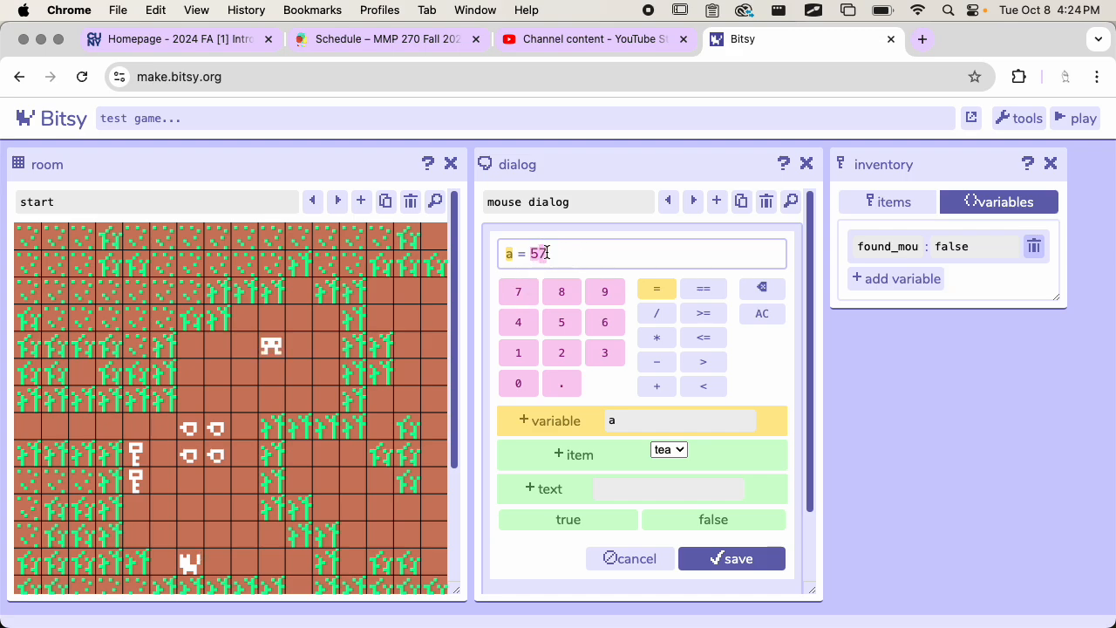
pyautogui.click(581, 518)
pyautogui.click(632, 559)
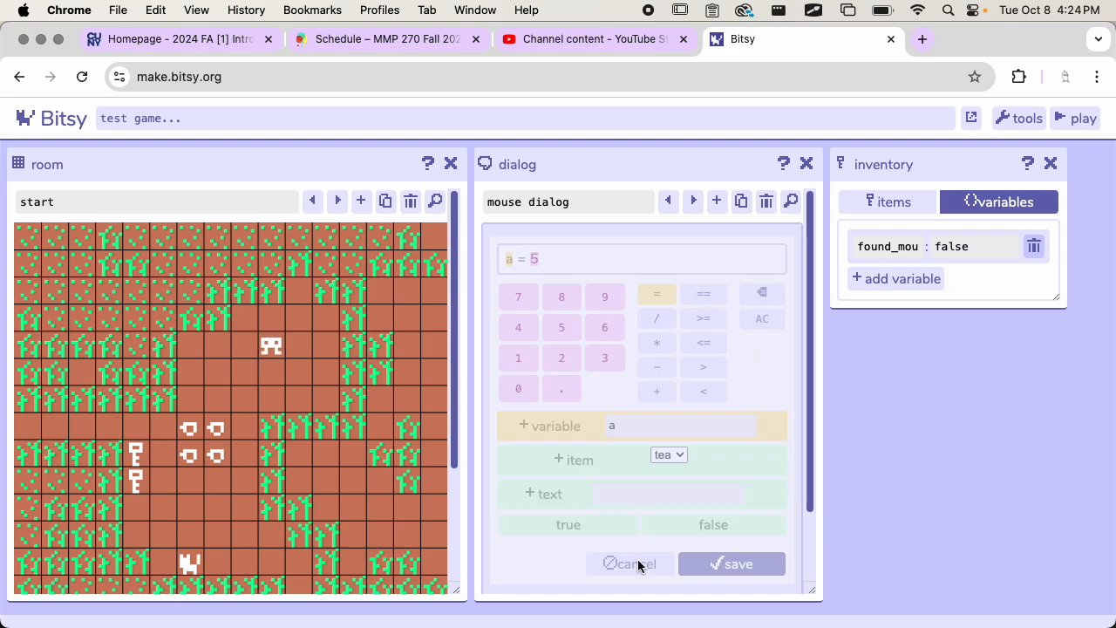
# Step: Change the value type of the mouse dialog's variable action to bool with the value true
pyautogui.click(549, 369)
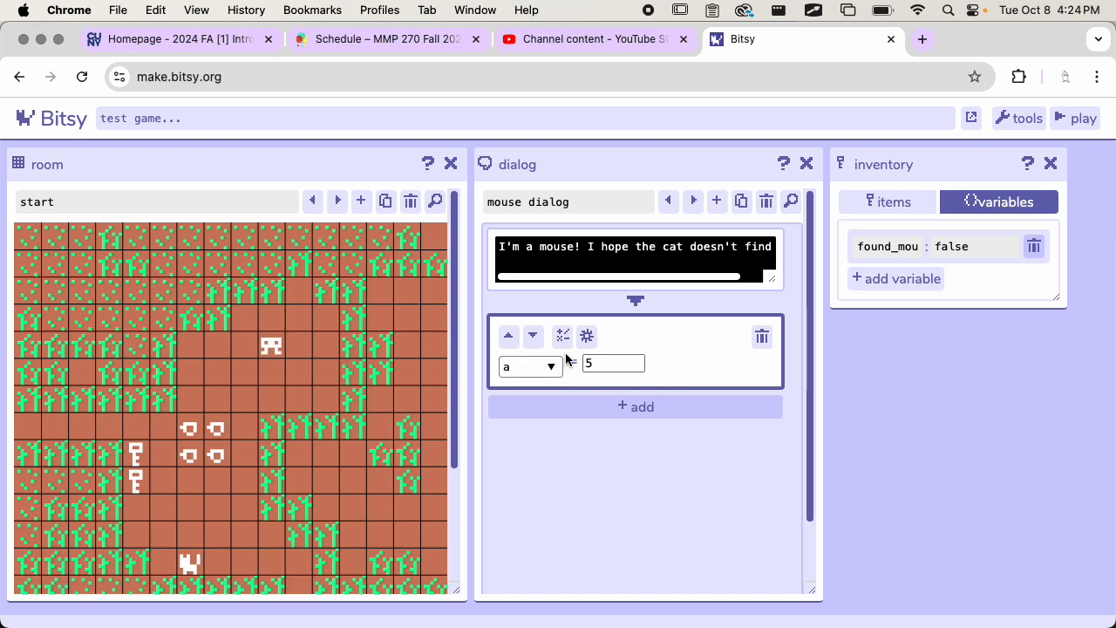
pyautogui.click(588, 336)
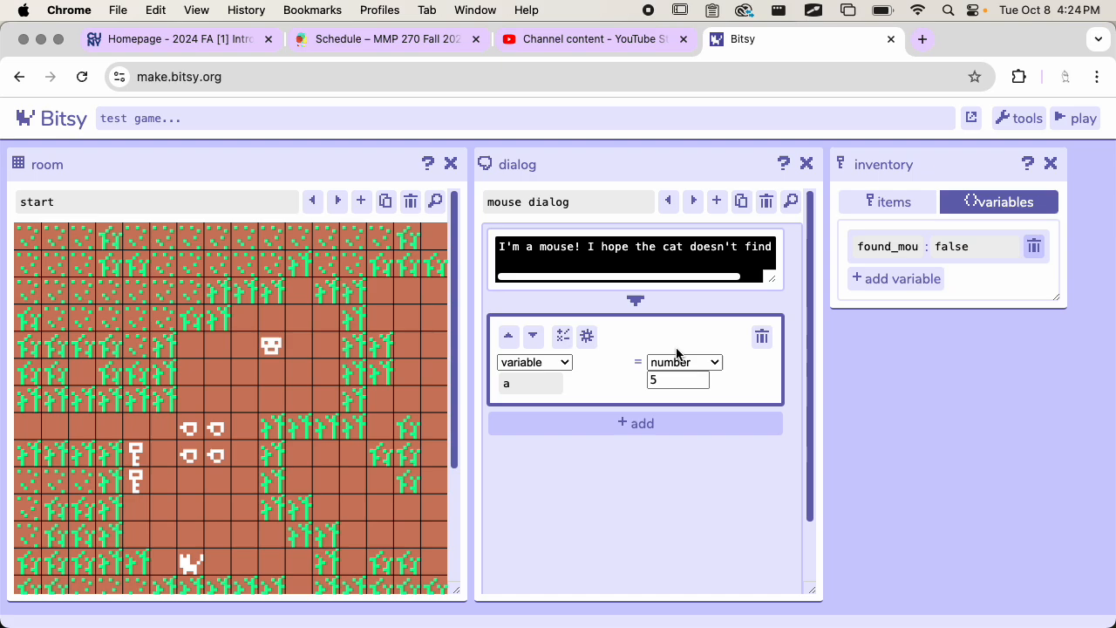
pyautogui.click(586, 338)
pyautogui.click(585, 340)
pyautogui.click(586, 337)
pyautogui.click(587, 337)
pyautogui.click(546, 363)
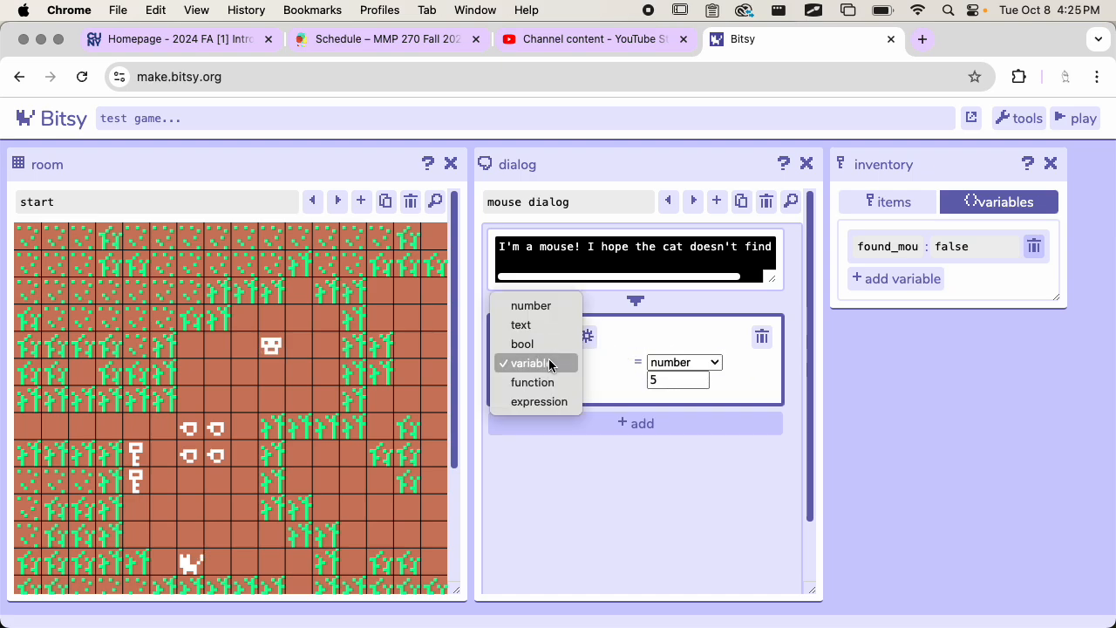
pyautogui.click(542, 363)
pyautogui.click(681, 367)
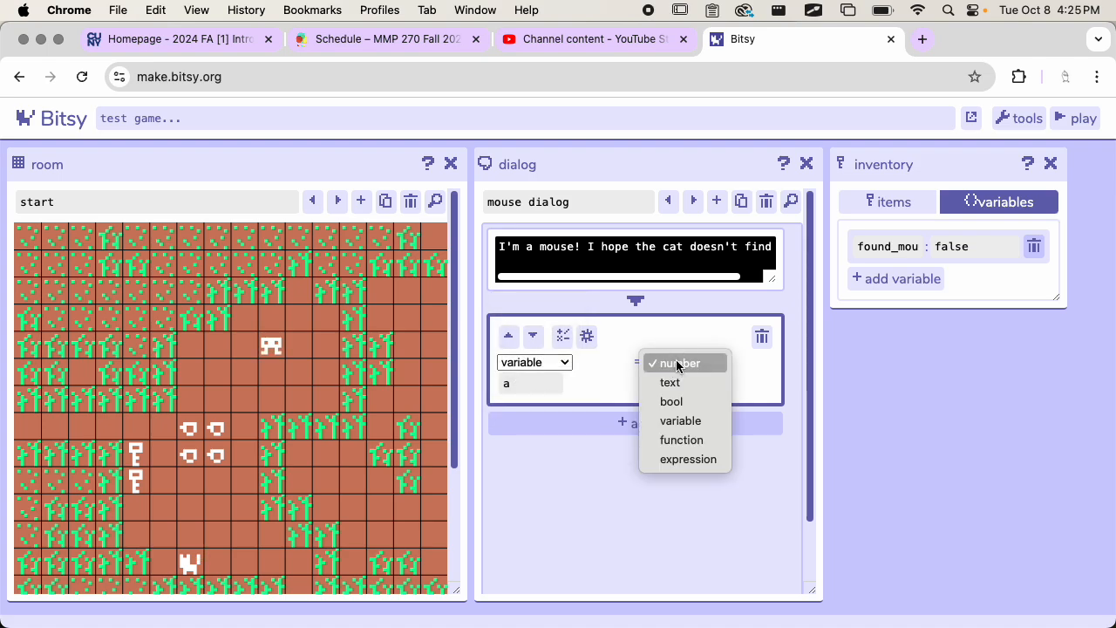
pyautogui.click(693, 400)
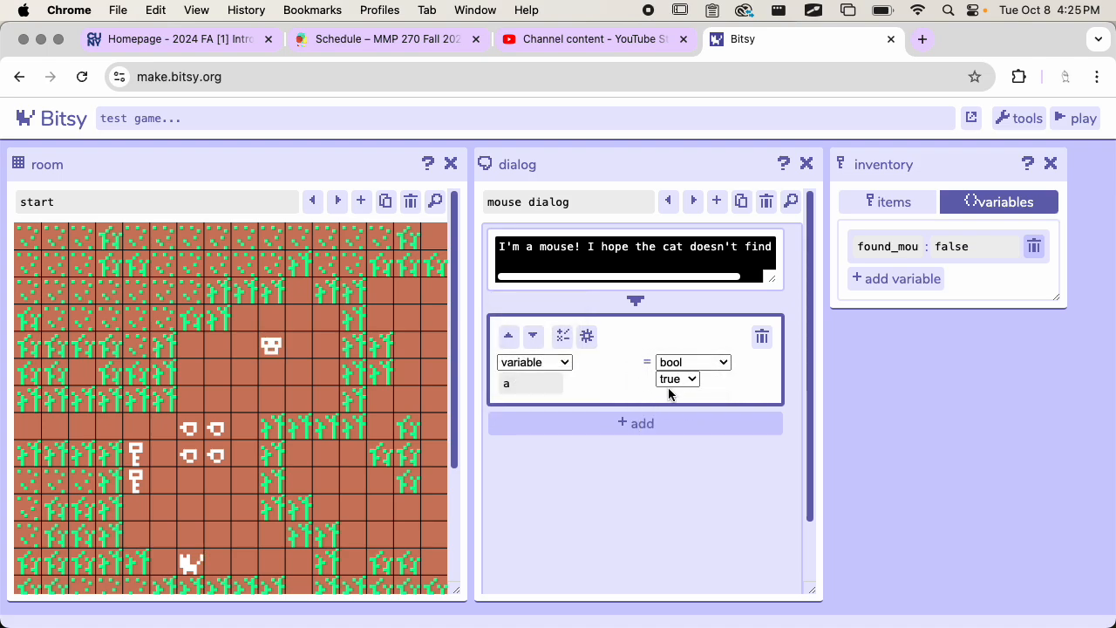
pyautogui.click(685, 379)
pyautogui.click(685, 381)
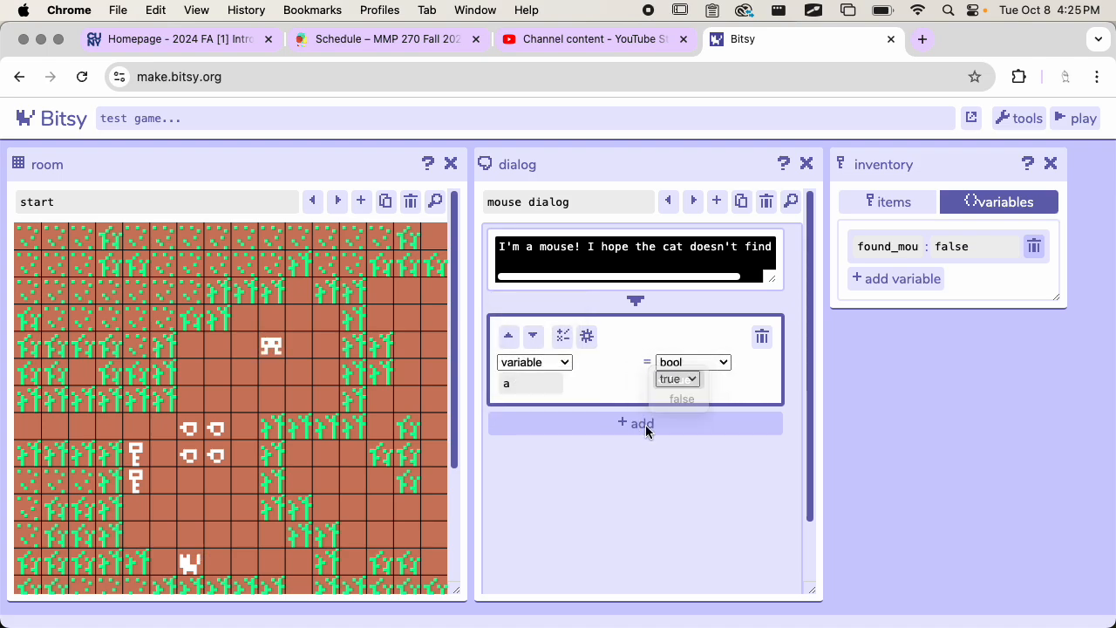
pyautogui.click(593, 339)
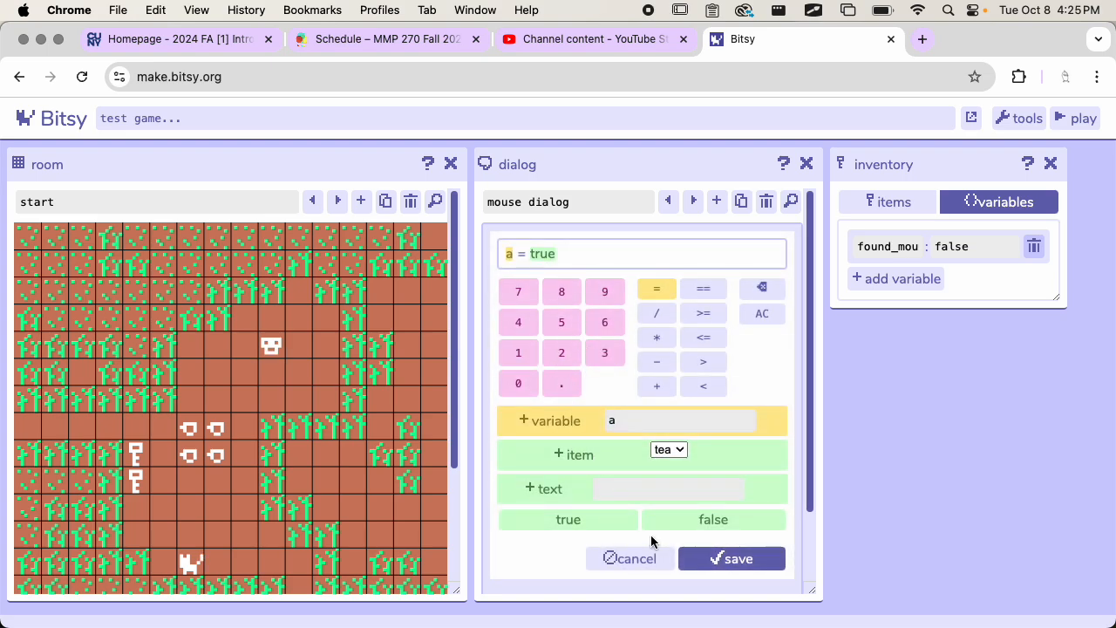
pyautogui.click(639, 554)
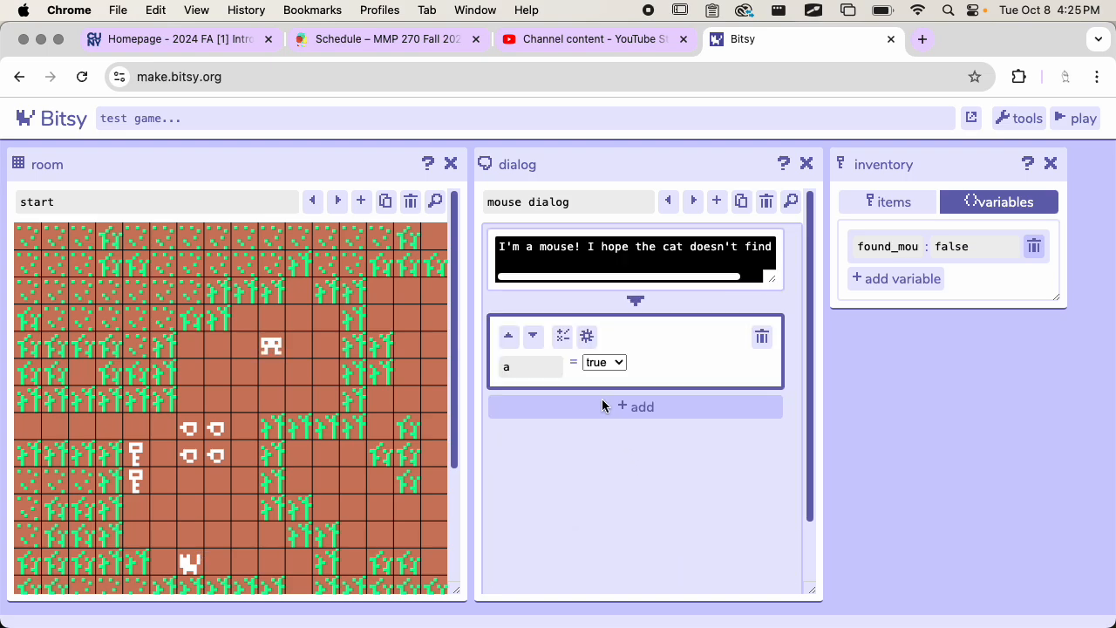
# Step: Set the variable of the mouse dialog's action to found_mouse
pyautogui.click(527, 366)
pyautogui.write('foun')
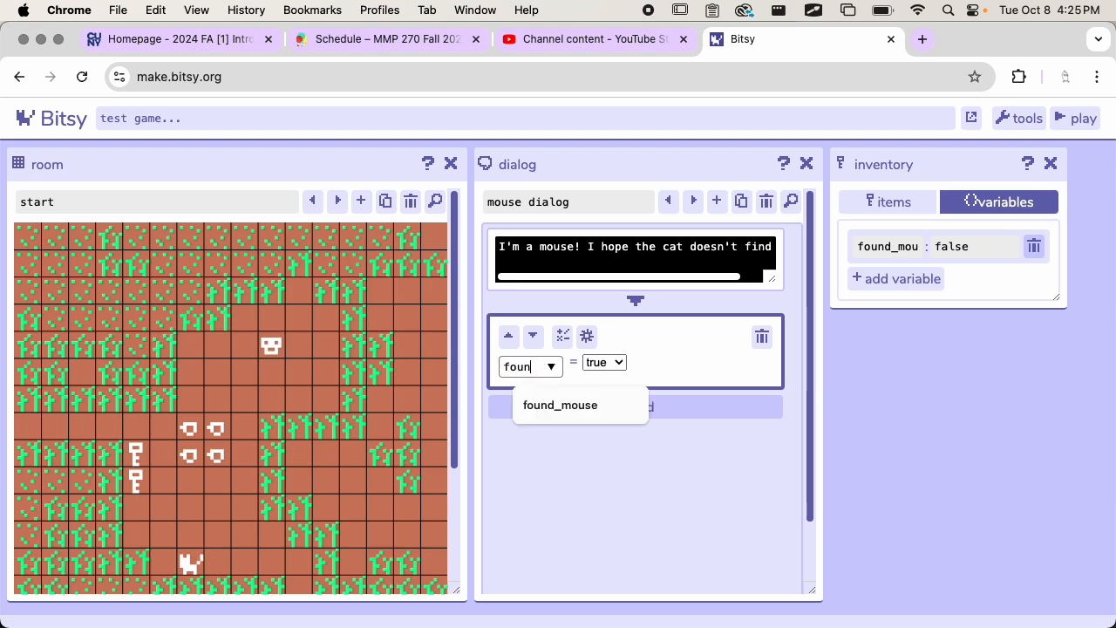
pyautogui.write('d')
pyautogui.click(563, 409)
pyautogui.click(602, 460)
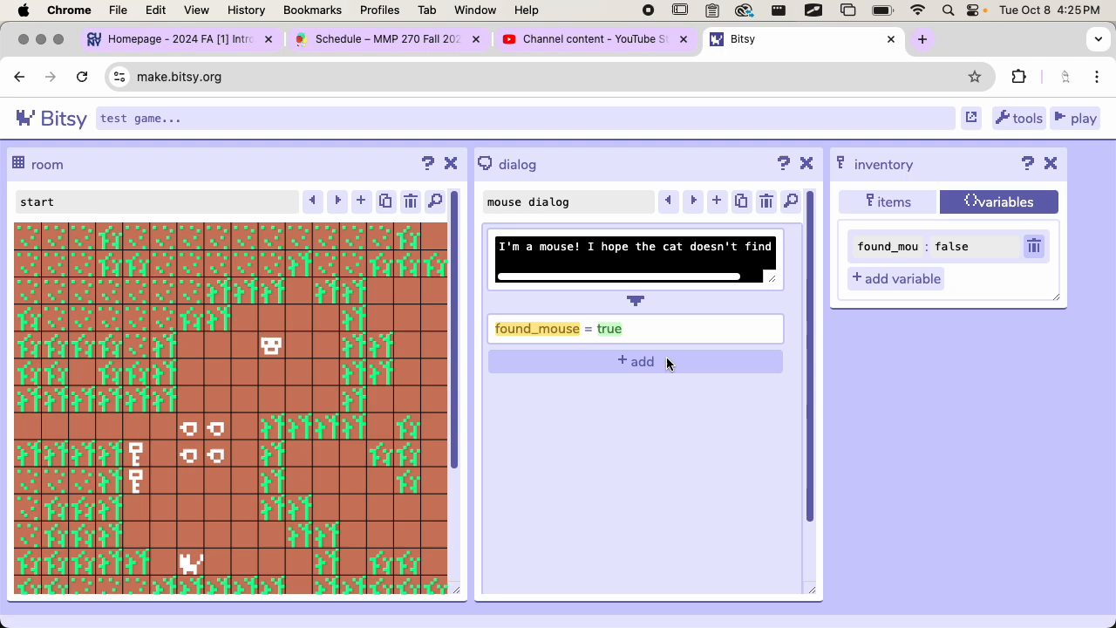
# Step: Bring up the cat dialog and go to the end of its existing branching list
pyautogui.moveTo(658, 278); pyautogui.dragTo(686, 297)
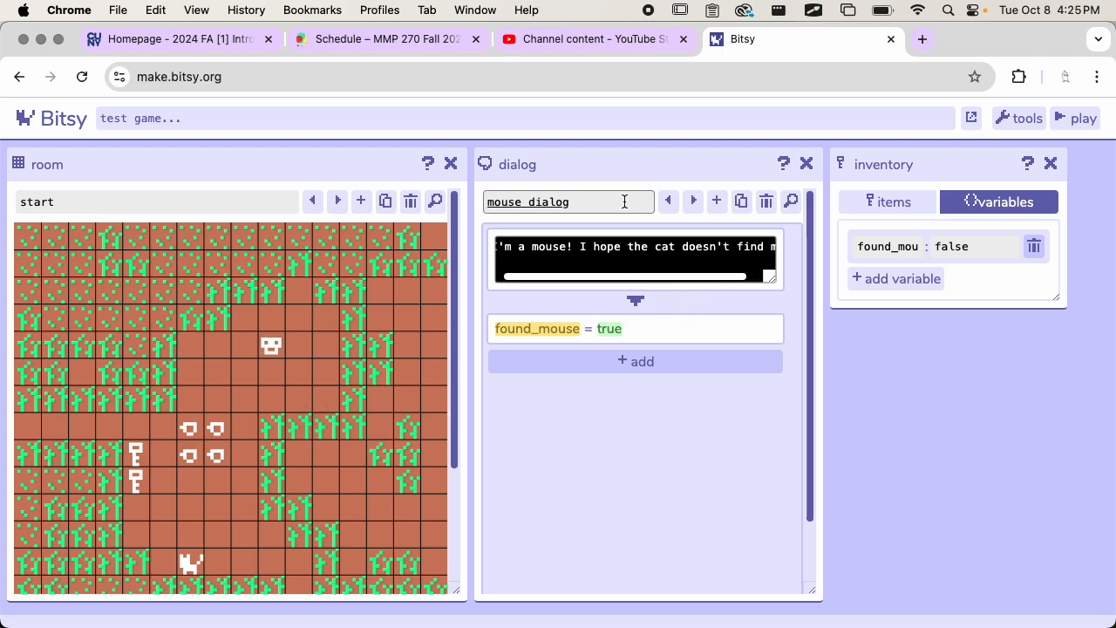
pyautogui.click(668, 202)
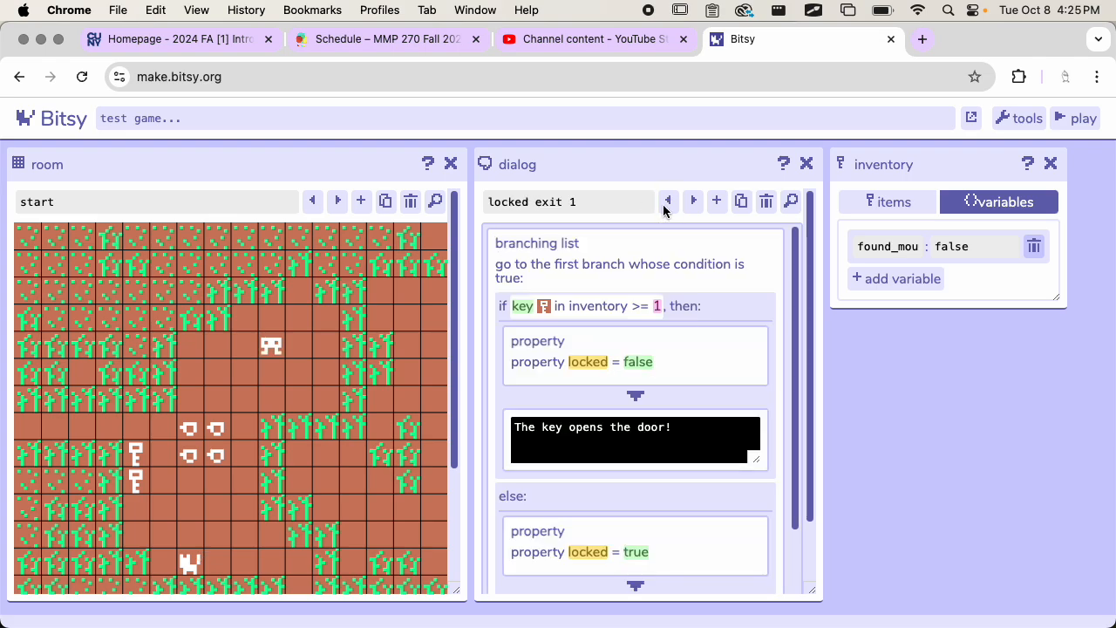
pyautogui.click(667, 203)
pyautogui.click(667, 202)
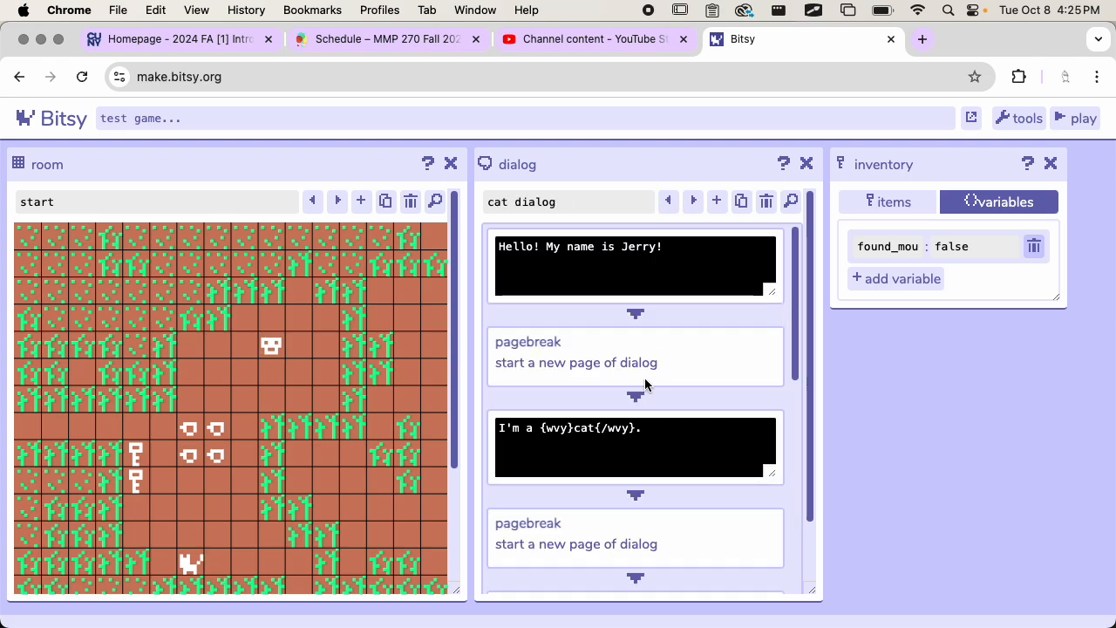
pyautogui.scroll(-5, 646, 419)
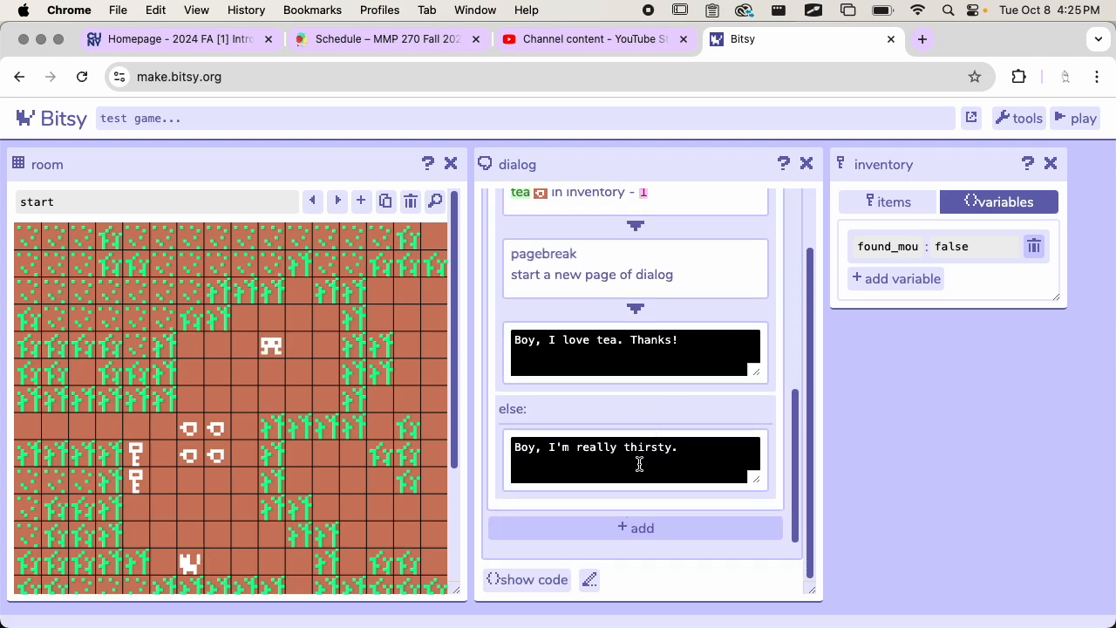
pyautogui.scroll(1, 637, 463)
pyautogui.scroll(-1, 633, 399)
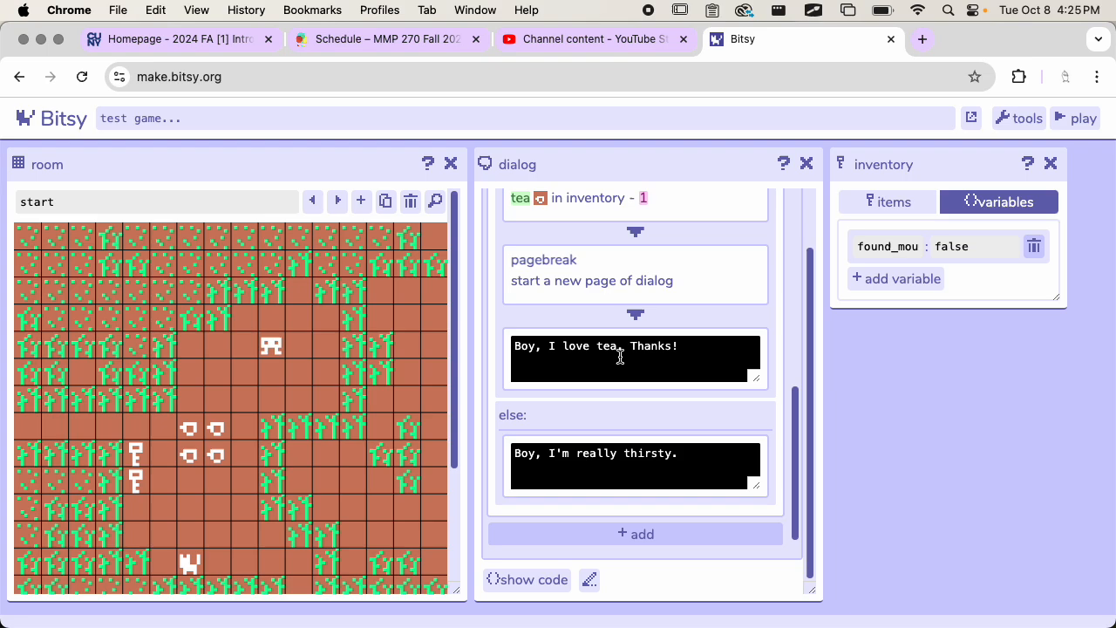
# Step: Add a new branching list at the end of the cat dialog
pyautogui.click(601, 522)
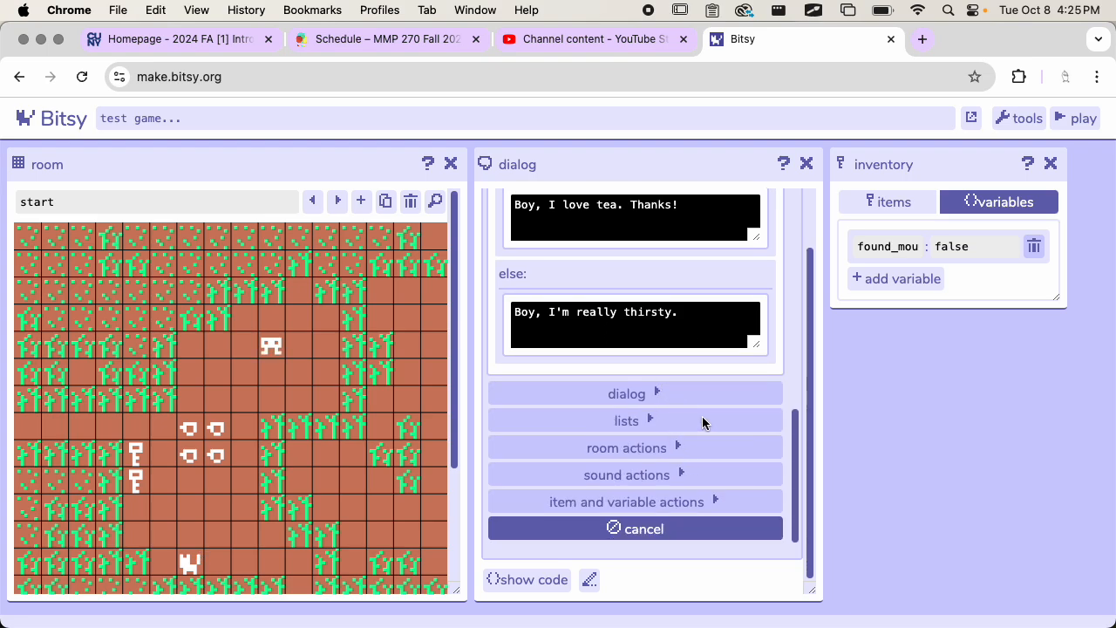
pyautogui.click(643, 400)
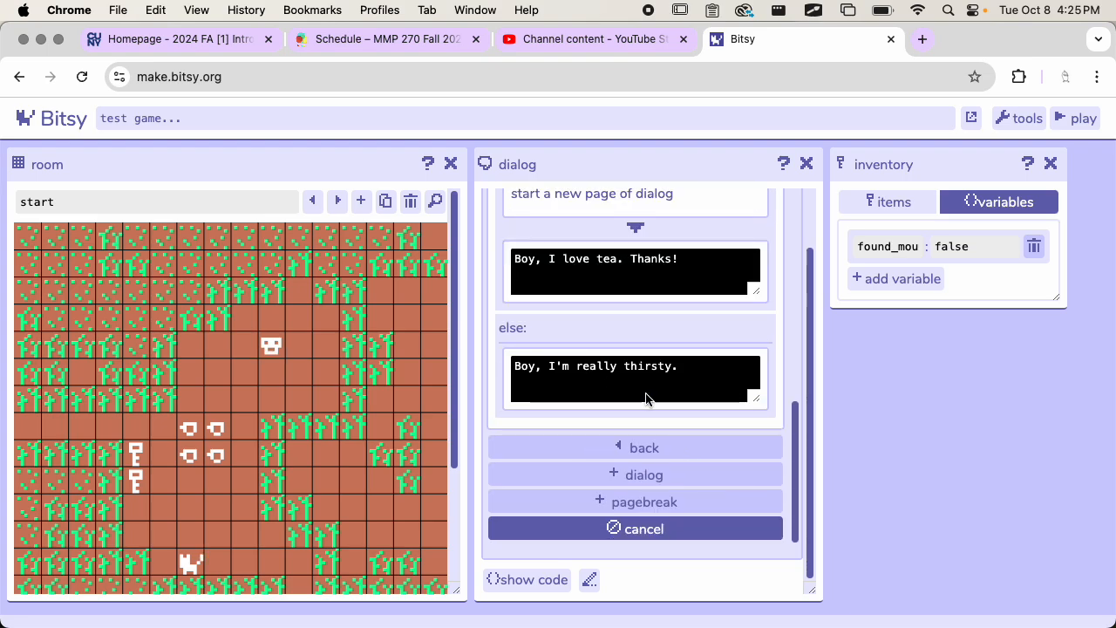
pyautogui.click(647, 448)
pyautogui.scroll(-1, 635, 500)
pyautogui.click(633, 420)
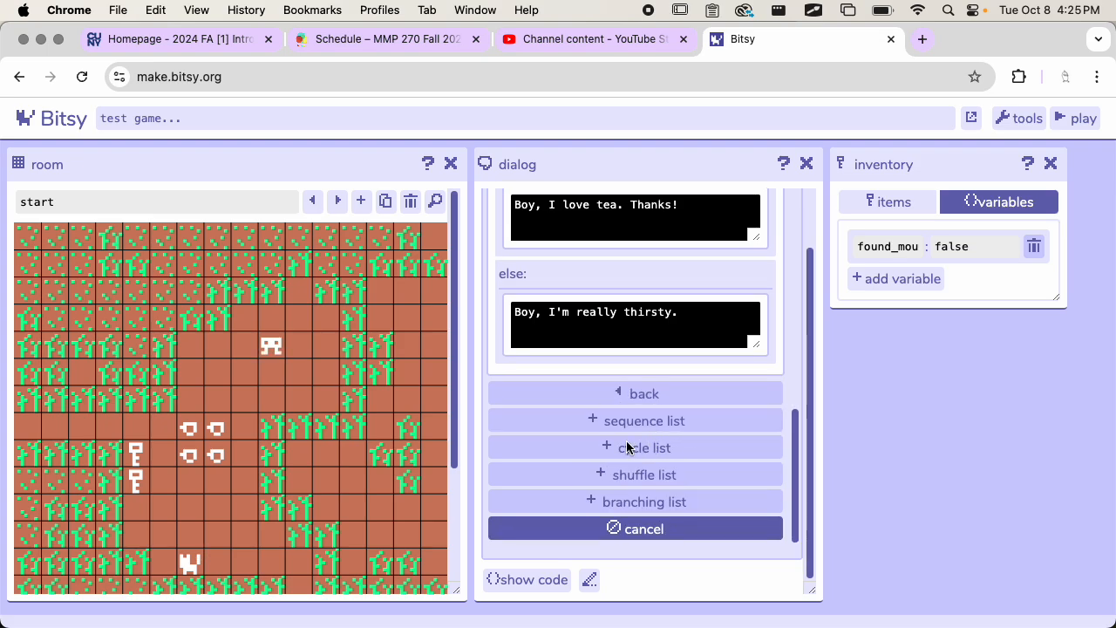
pyautogui.click(625, 504)
pyautogui.scroll(-3, 683, 461)
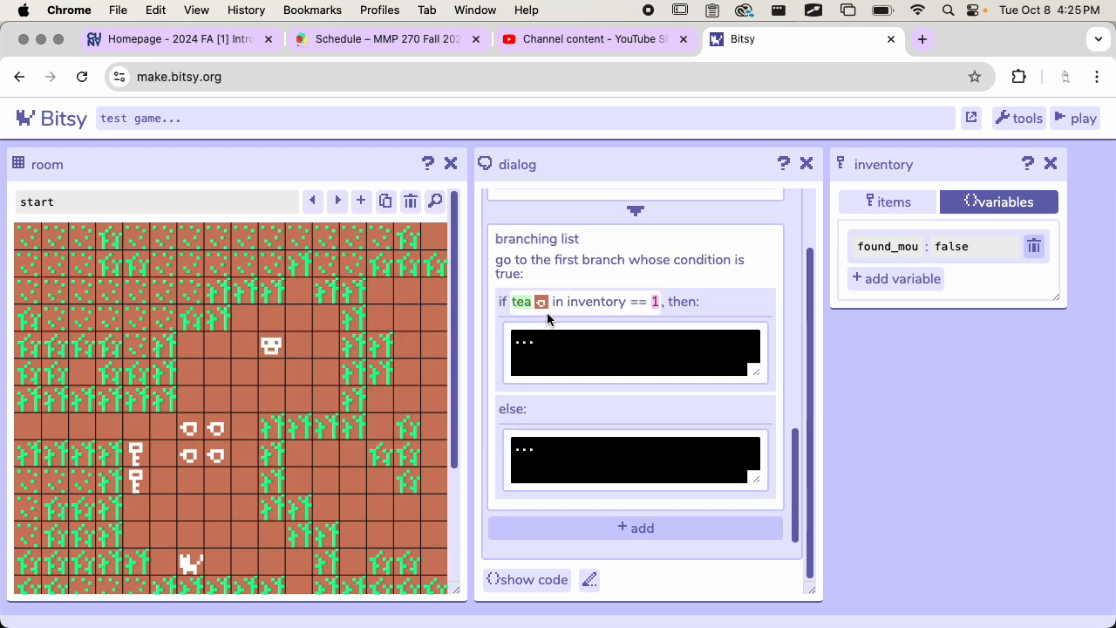
# Step: Open the first branch of the new branching list for editing
pyautogui.click(584, 299)
pyautogui.click(533, 337)
pyautogui.click(585, 315)
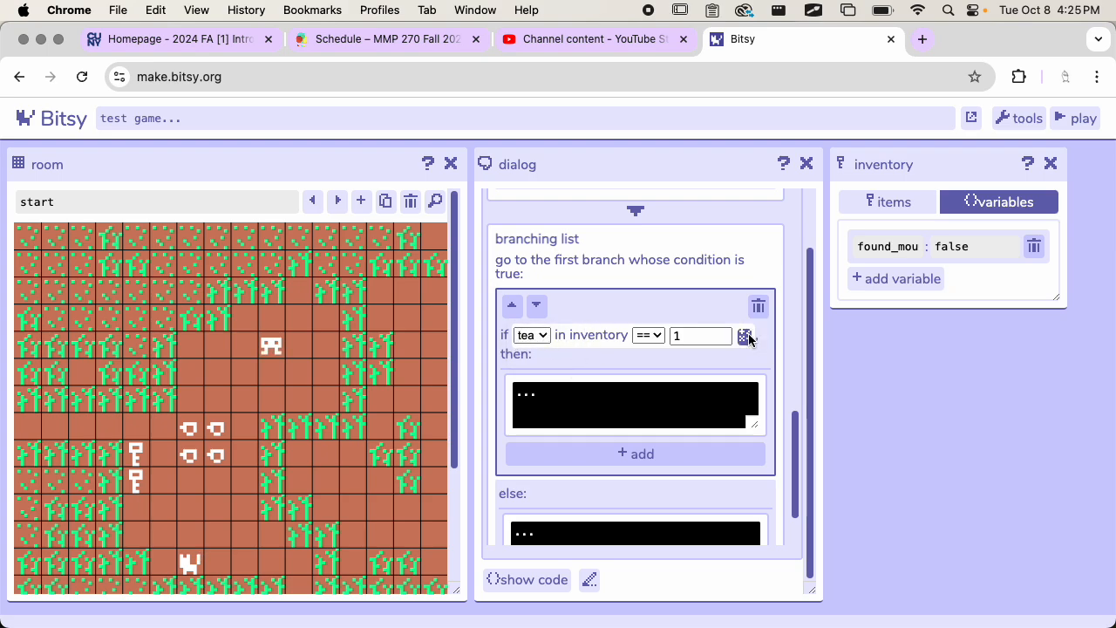
pyautogui.click(748, 338)
pyautogui.click(568, 352)
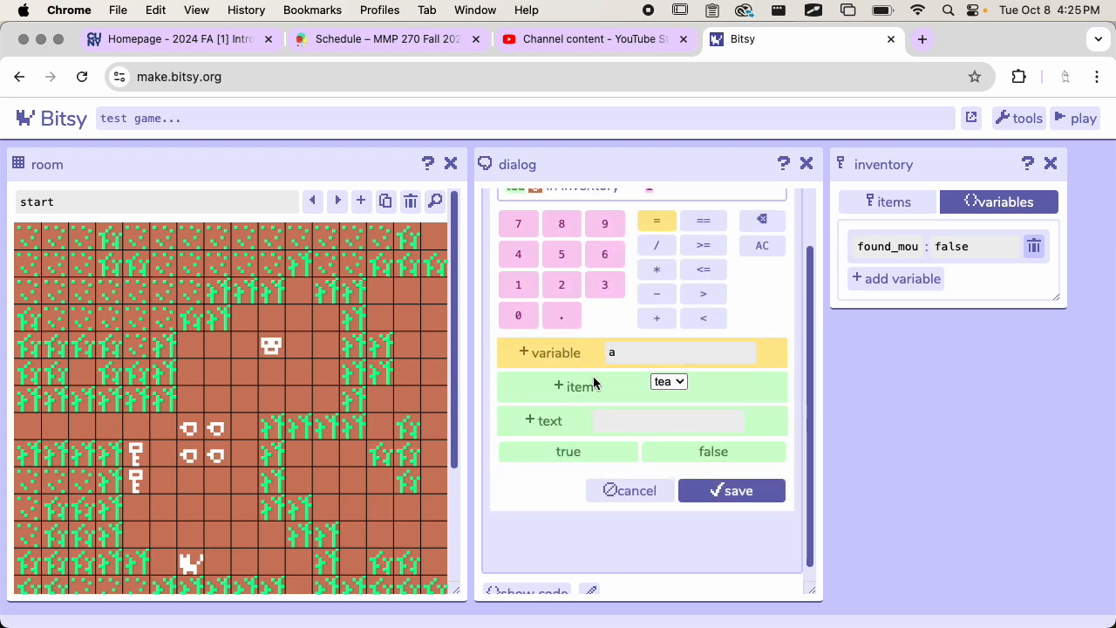
pyautogui.scroll(1, 599, 383)
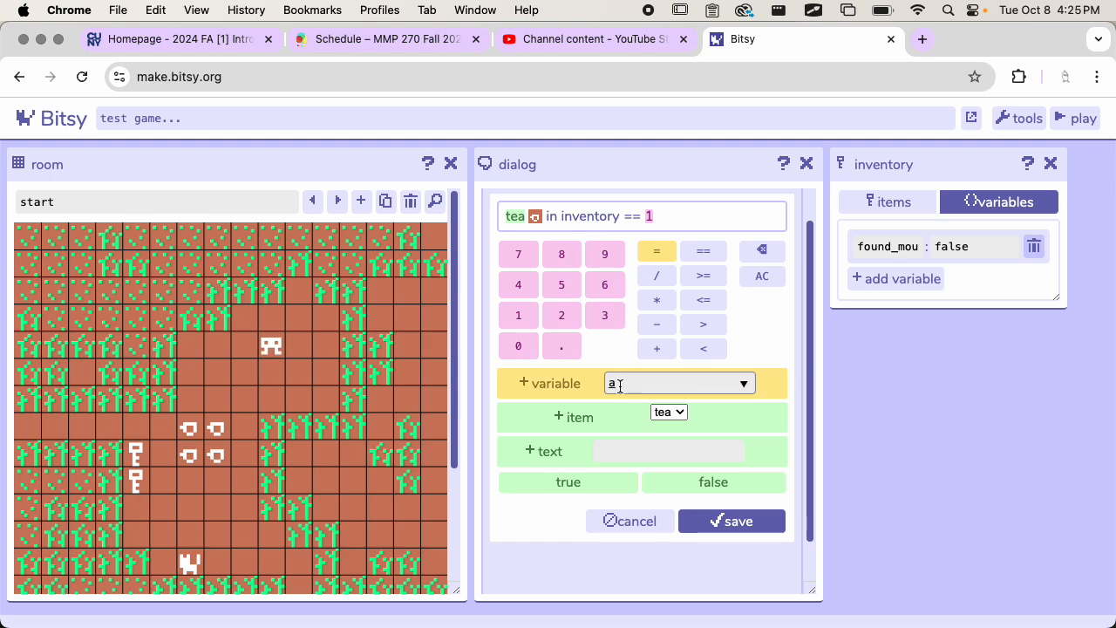
pyautogui.click(652, 521)
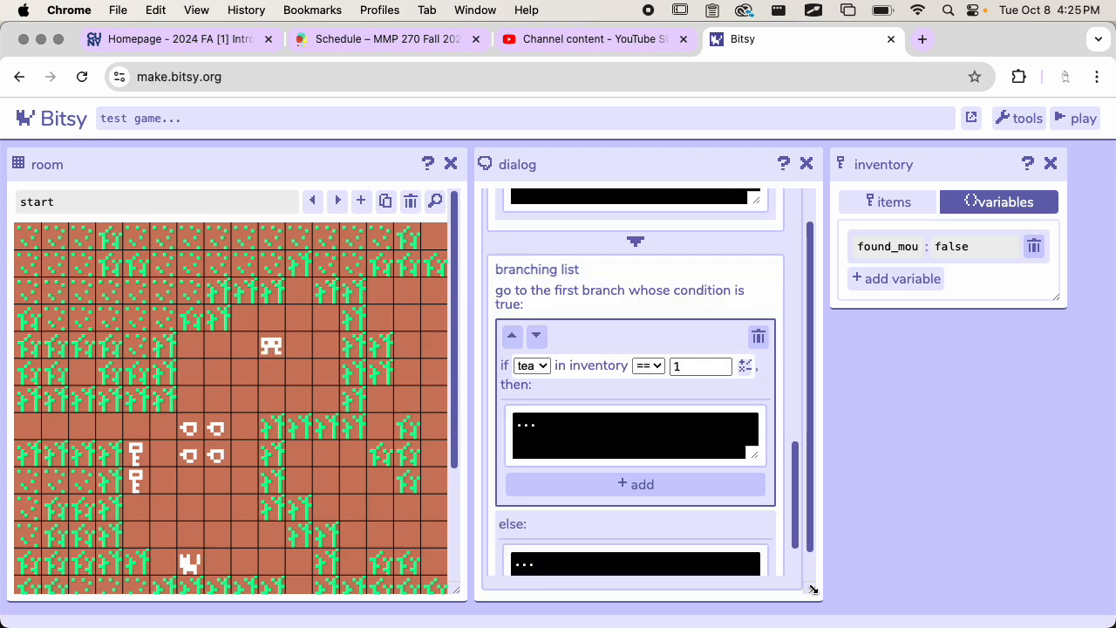
# Step: Widen the dialog panel and open the new branch's condition in the expression editor
pyautogui.moveTo(812, 590); pyautogui.dragTo(929, 589)
pyautogui.click(533, 352)
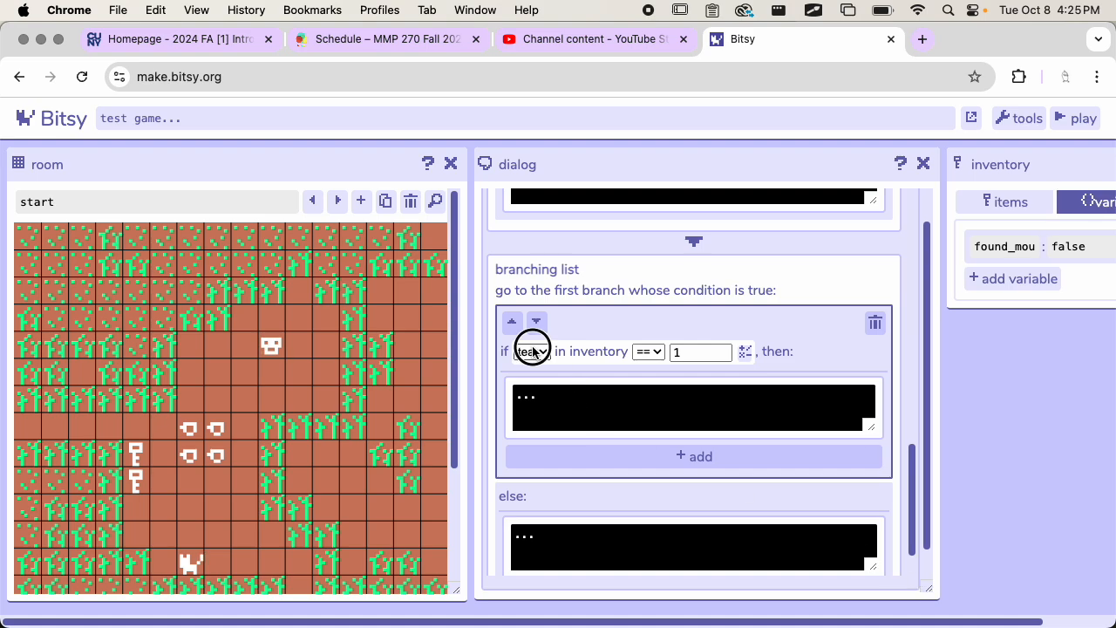
pyautogui.click(649, 352)
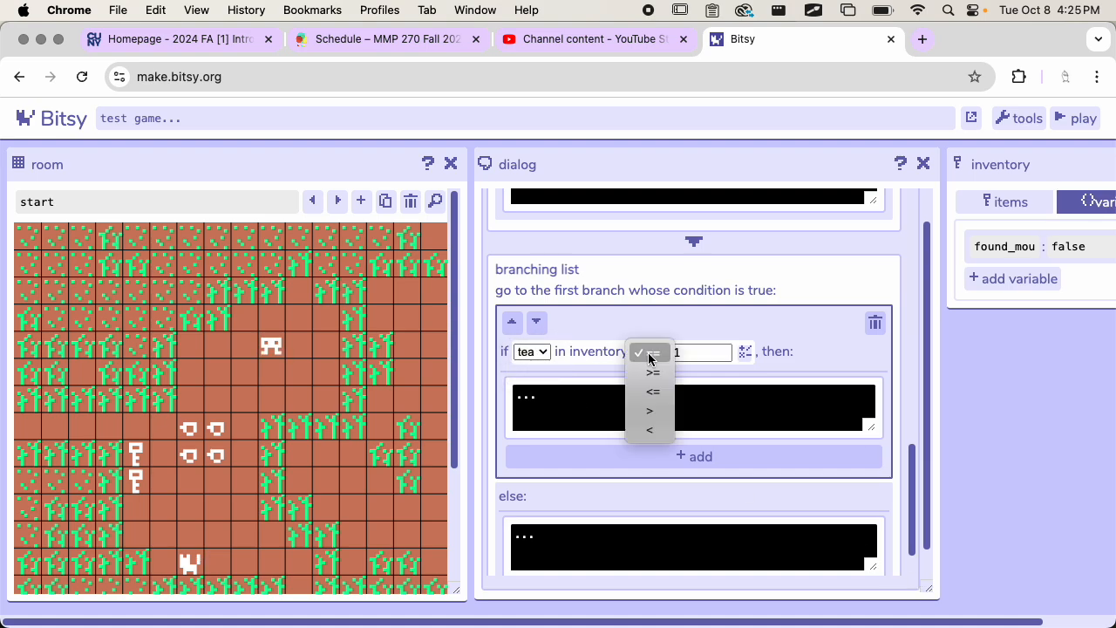
pyautogui.click(726, 351)
pyautogui.click(745, 352)
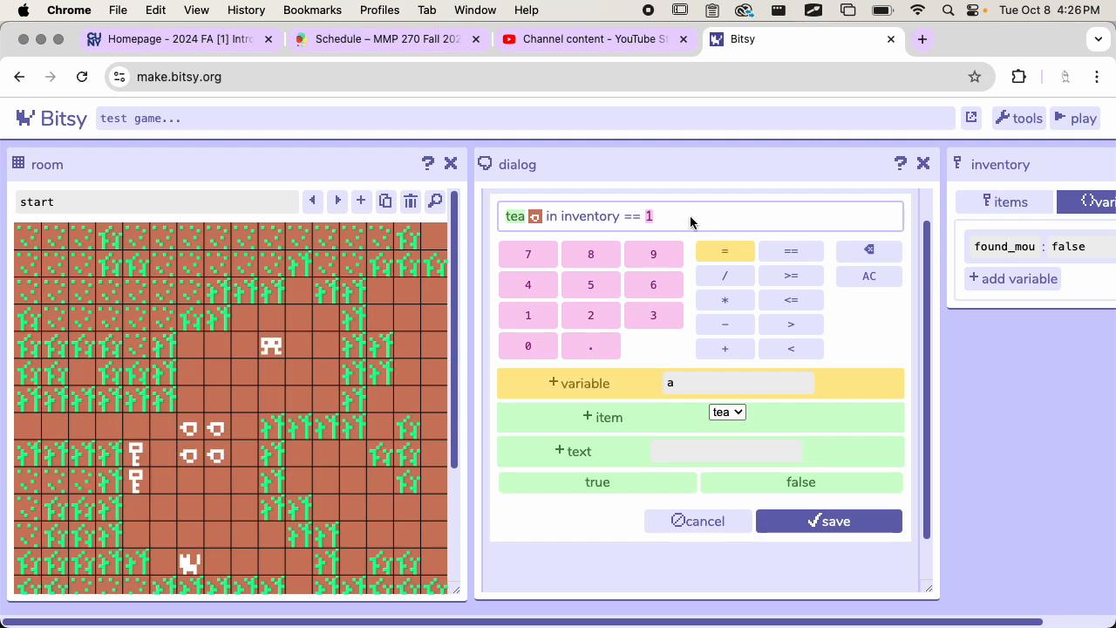
pyautogui.click(592, 219)
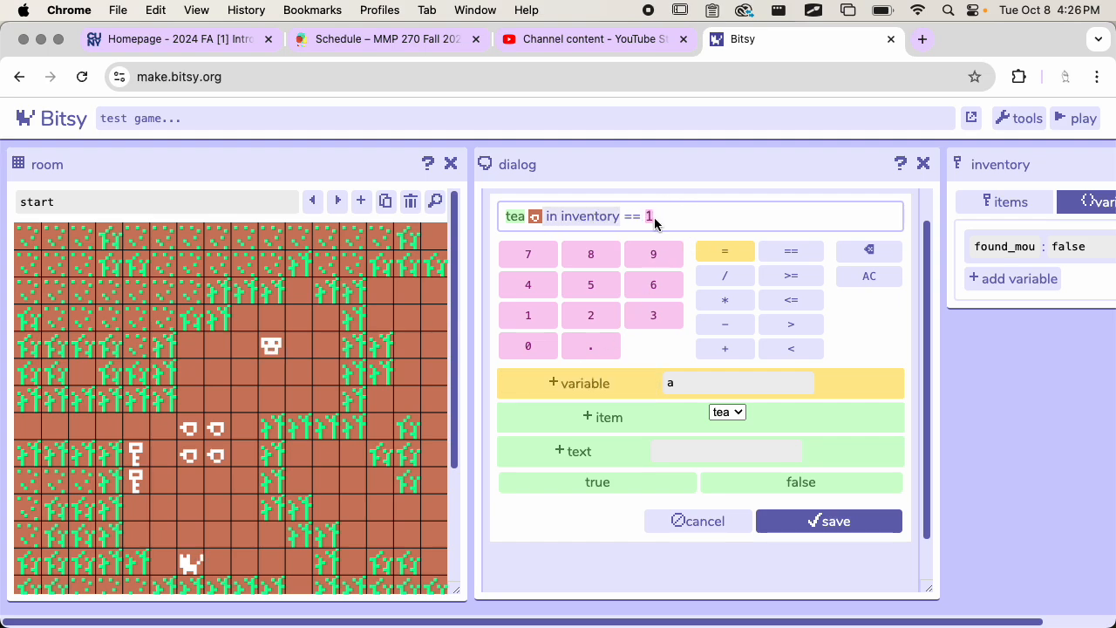
pyautogui.click(696, 214)
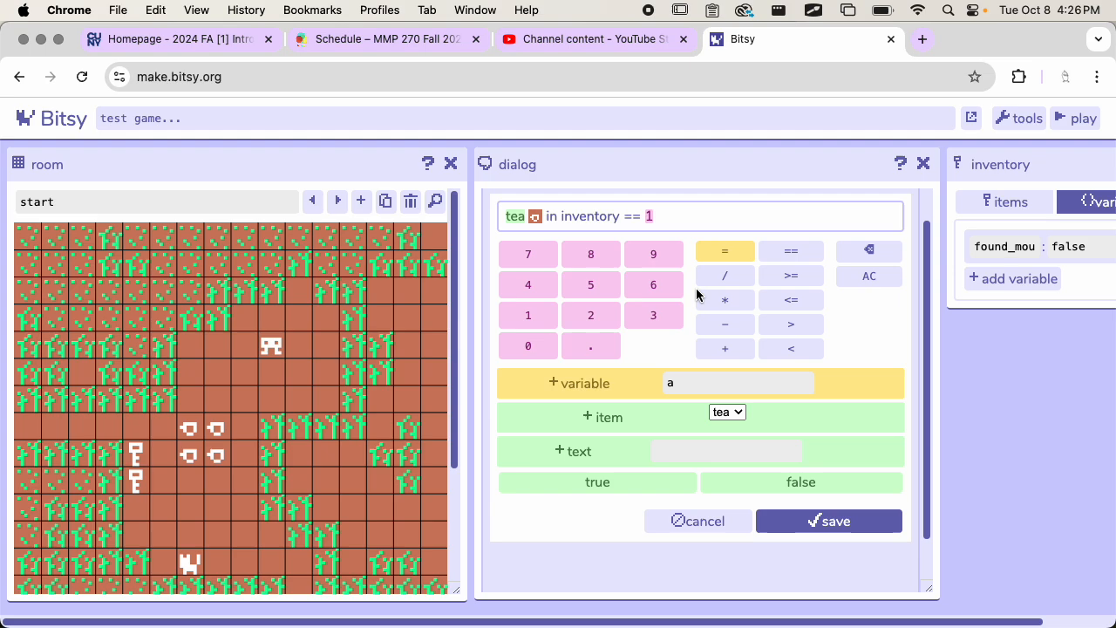
pyautogui.click(598, 385)
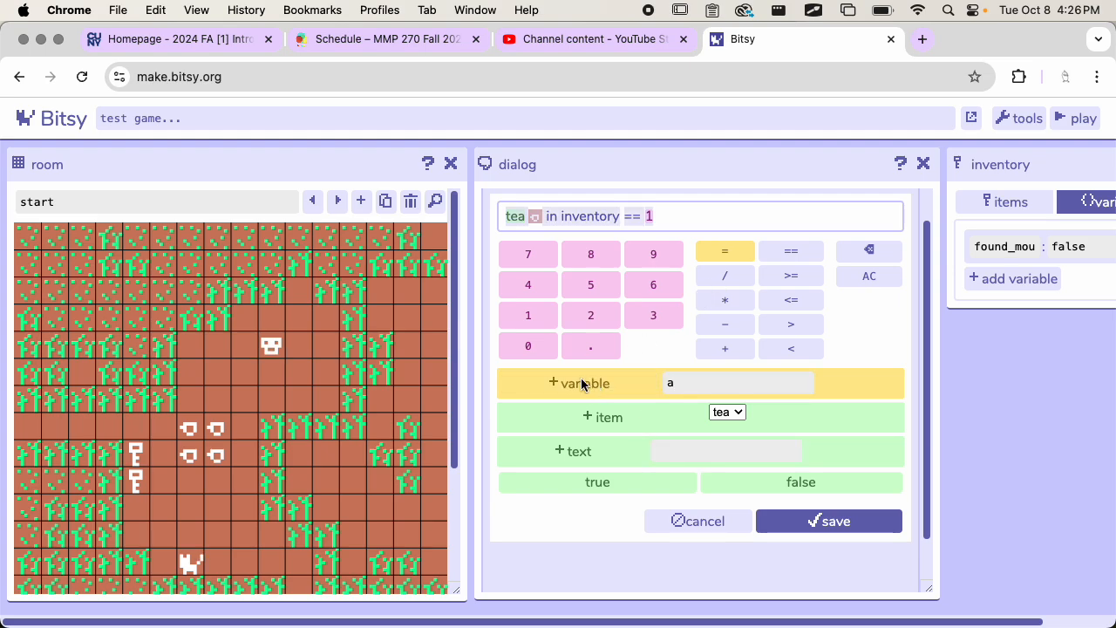
pyautogui.click(556, 382)
pyautogui.click(588, 388)
pyautogui.press('super+alt+i')
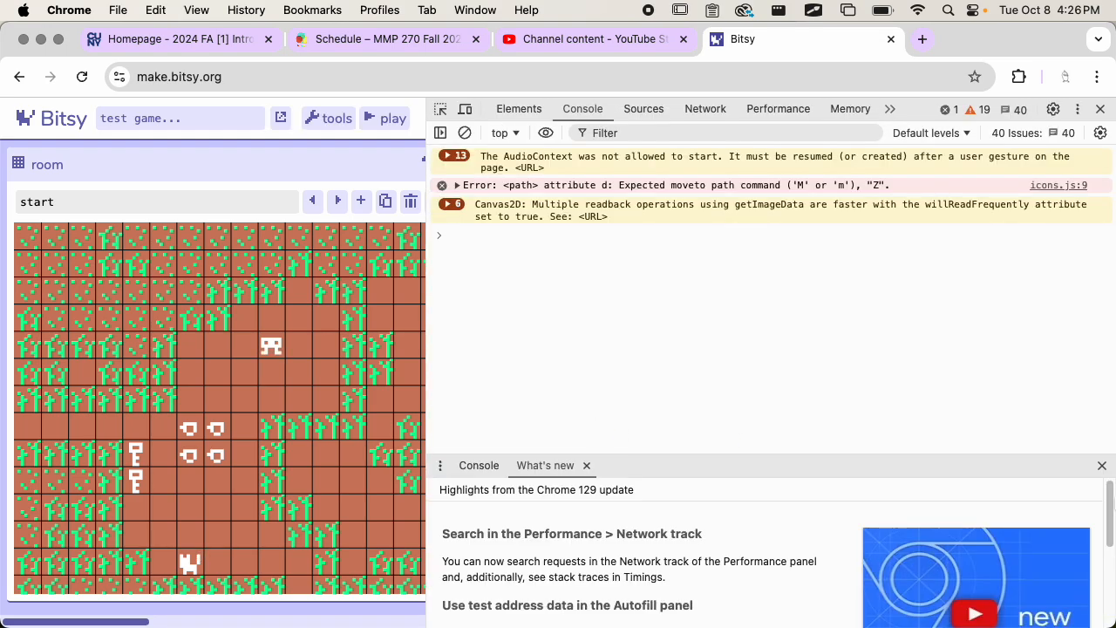
pyautogui.click(1102, 465)
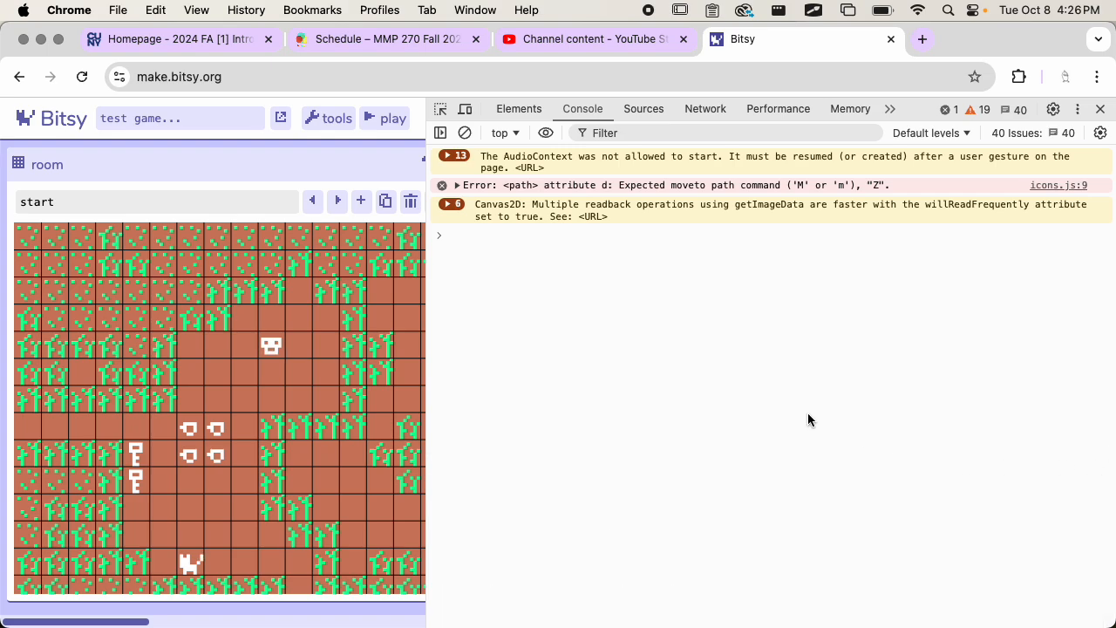
pyautogui.press('super+alt+i')
# Step: Clear the entire expression of the new branch's condition
pyautogui.scroll(1, 810, 297)
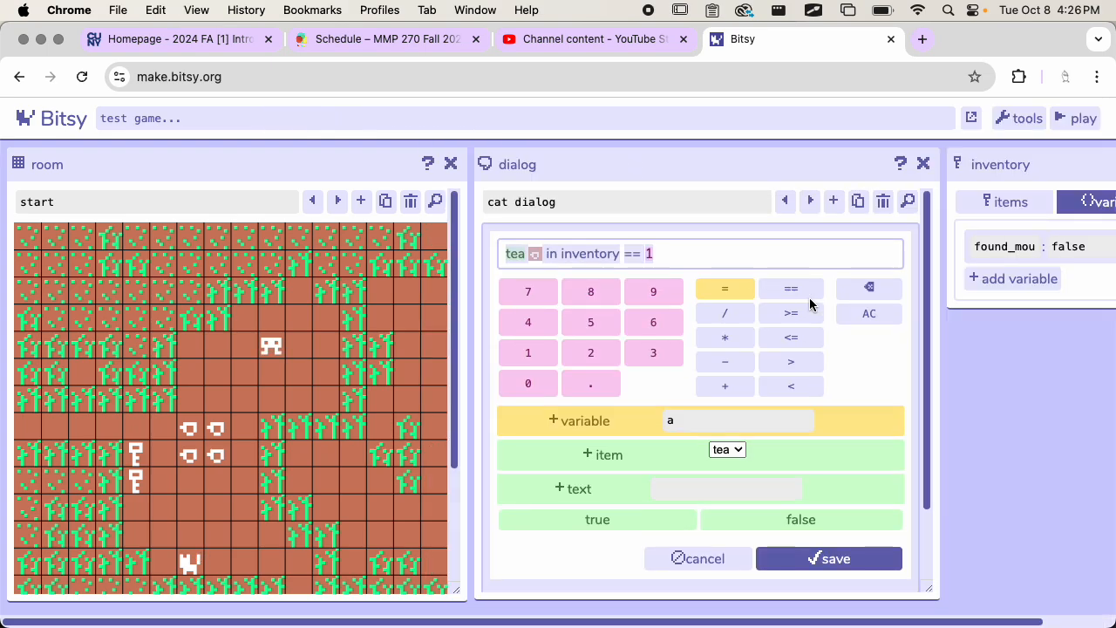
pyautogui.click(652, 253)
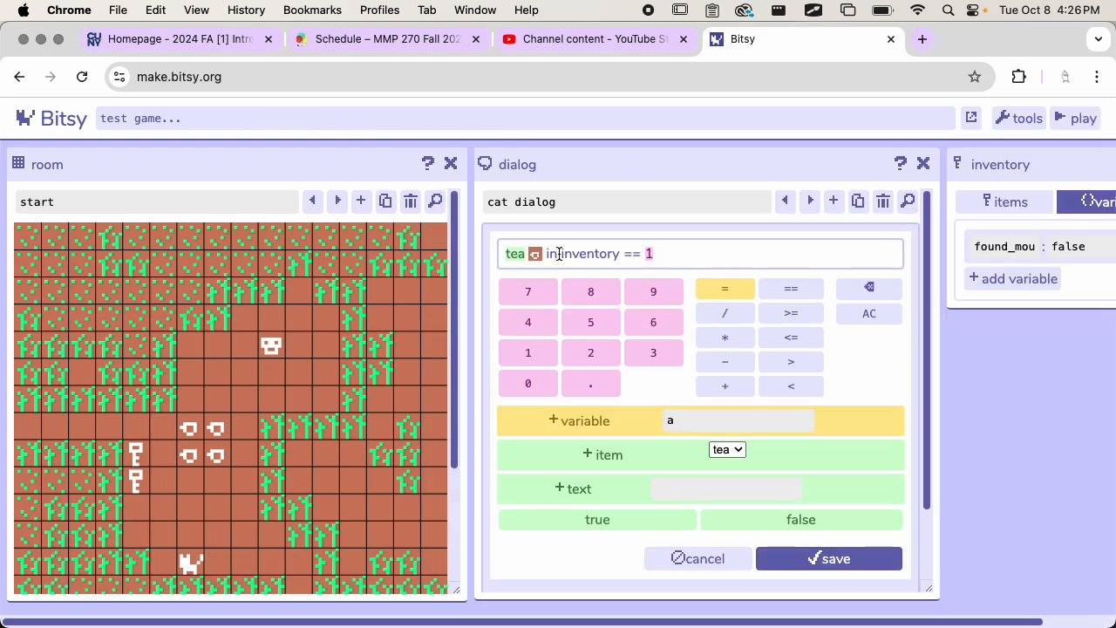
pyautogui.click(558, 253)
pyautogui.click(678, 253)
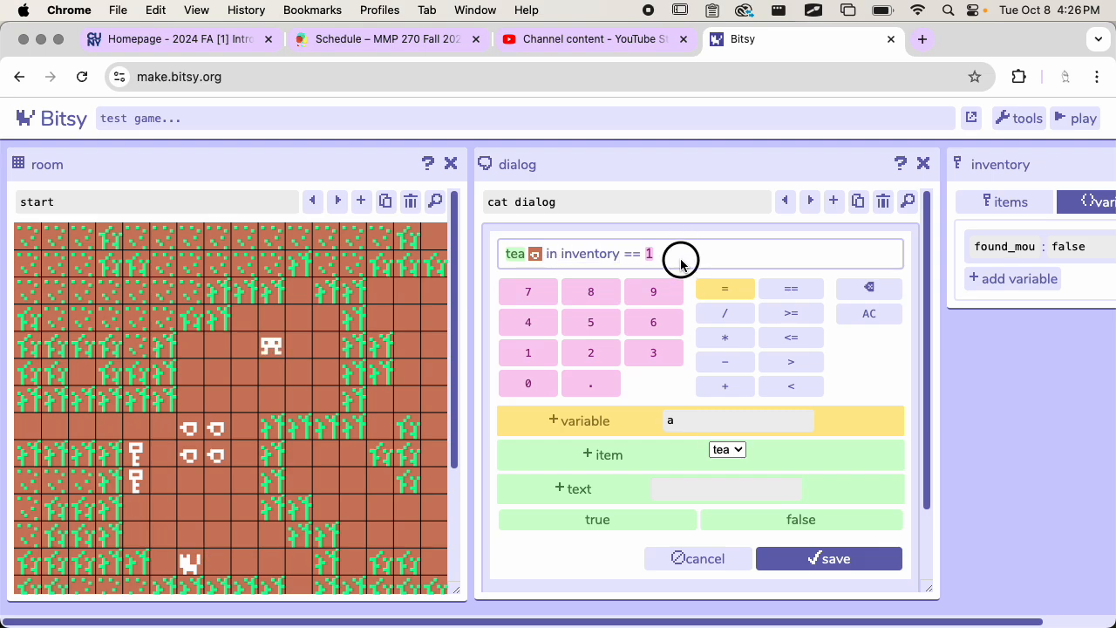
pyautogui.click(663, 253)
pyautogui.click(867, 288)
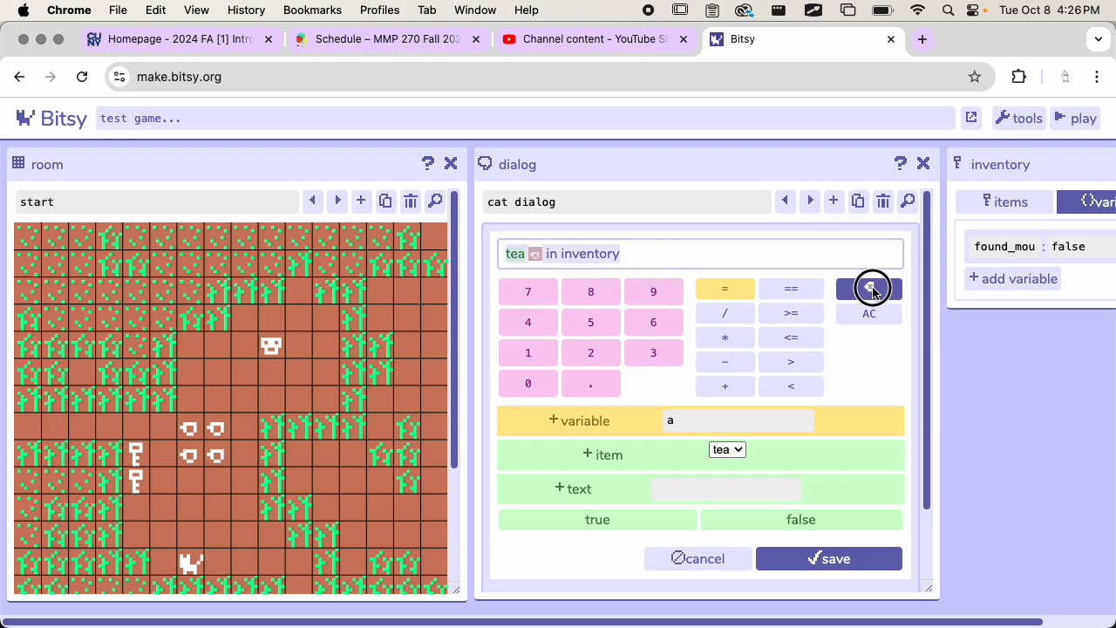
pyautogui.click(867, 288)
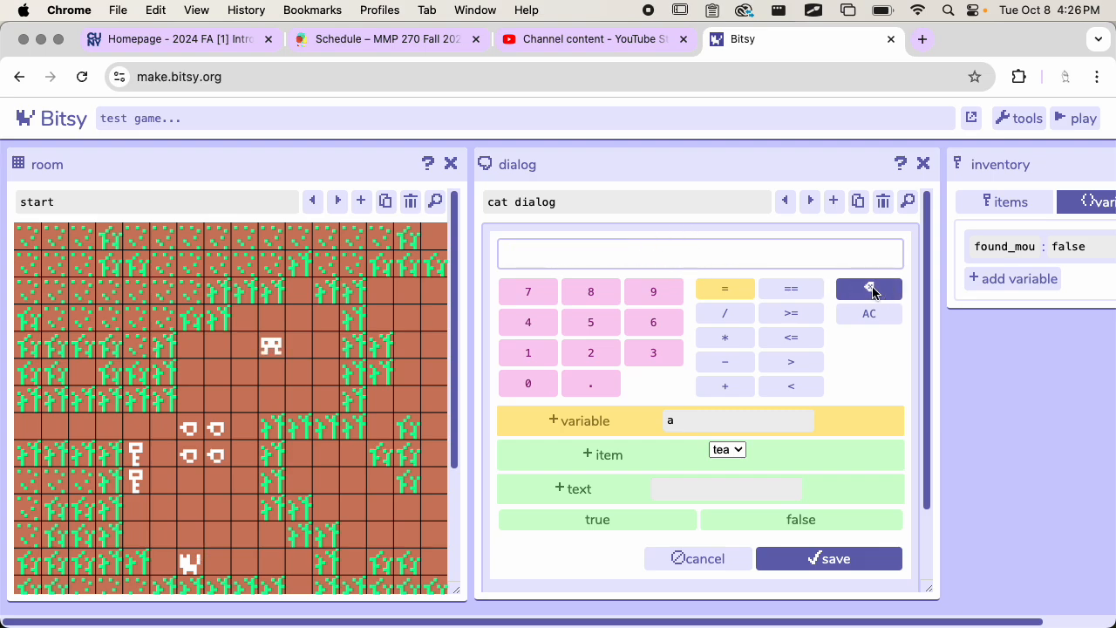
pyautogui.click(591, 424)
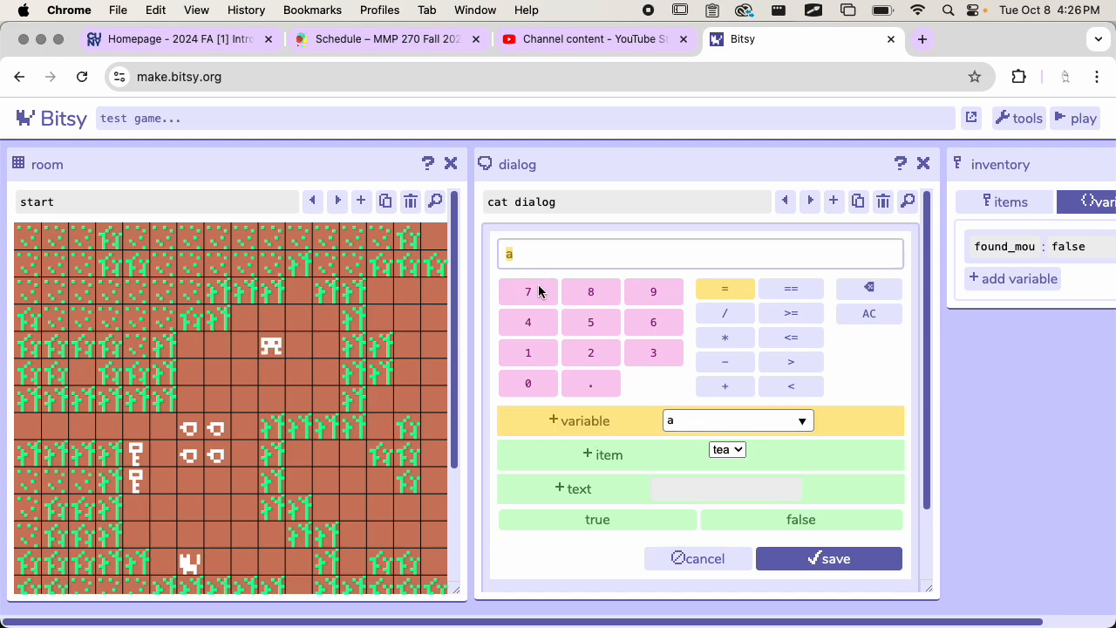
pyautogui.click(517, 252)
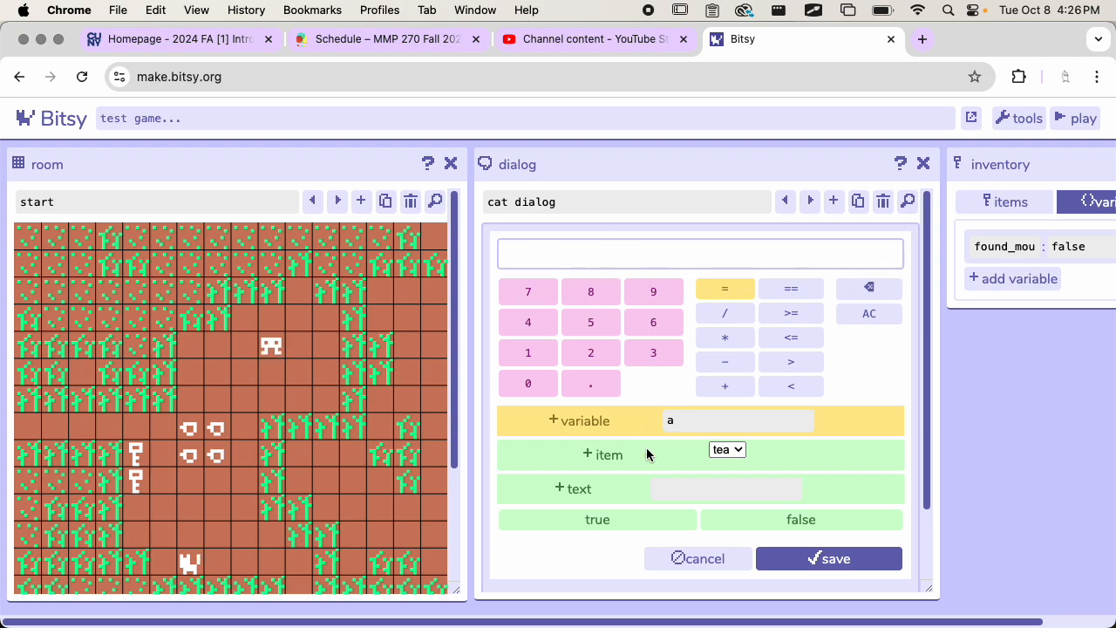
# Step: Build the branch condition found_mouse == true and save it
pyautogui.doubleClick(688, 420)
pyautogui.write('foun')
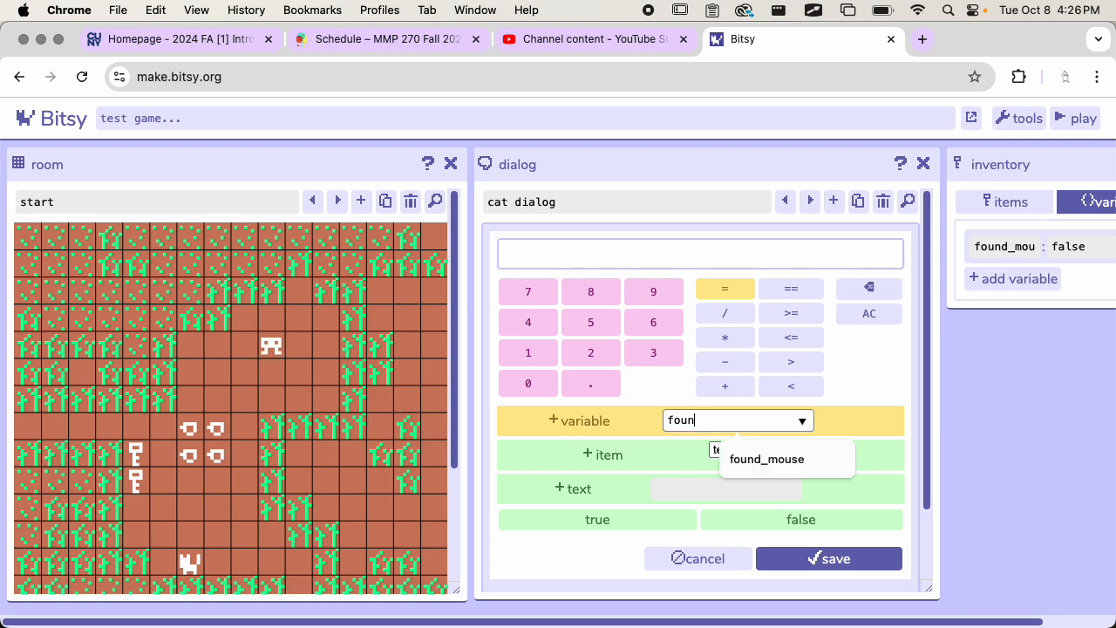
pyautogui.click(737, 457)
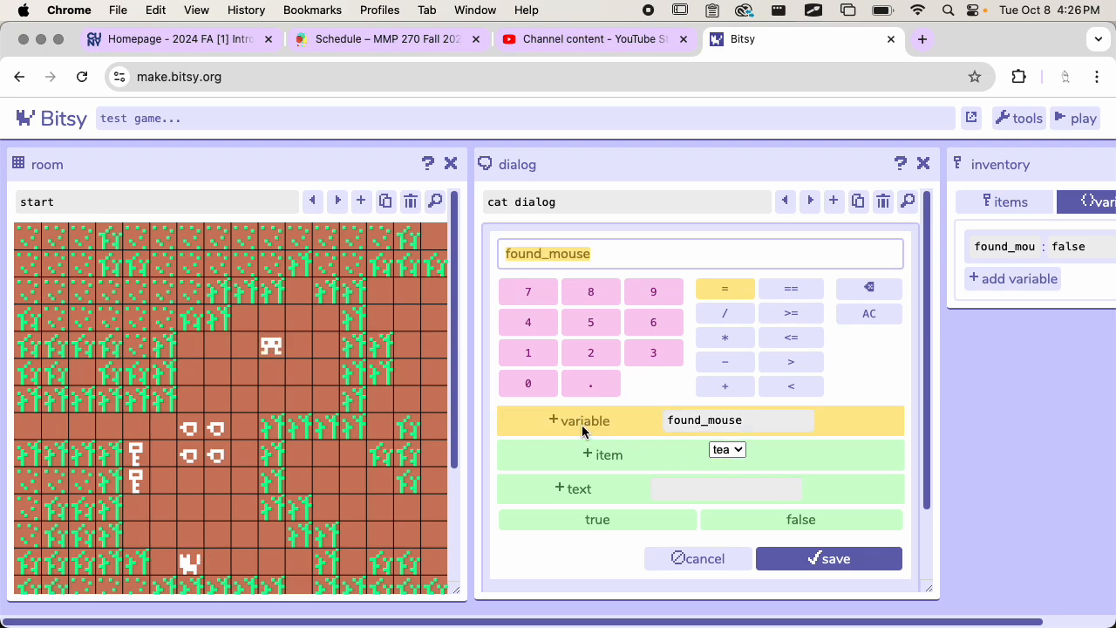
pyautogui.click(773, 292)
pyautogui.click(616, 518)
pyautogui.click(772, 558)
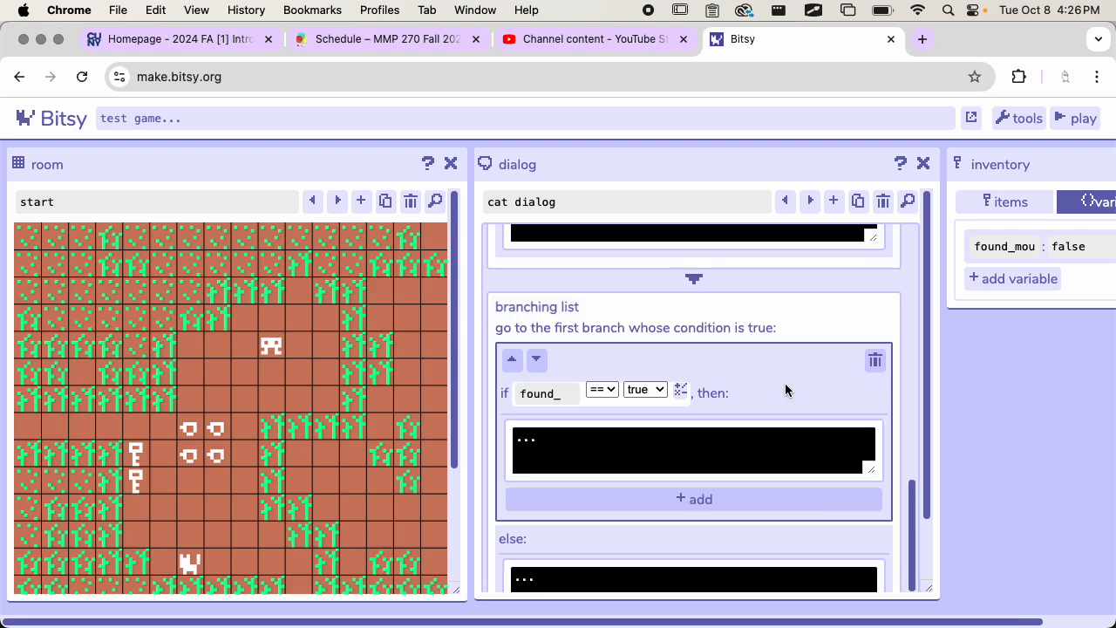
# Step: Set the text of the found_mouse branch in the cat dialog to "You found the mouse!"
pyautogui.scroll(1, 787, 390)
pyautogui.scroll(-1, 767, 388)
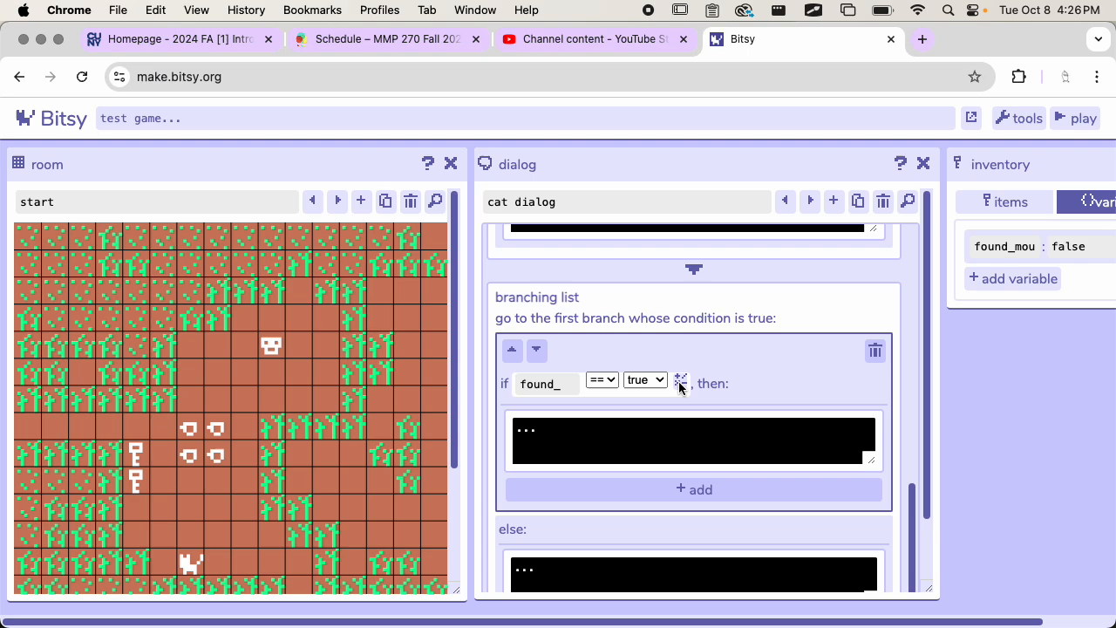
pyautogui.click(613, 450)
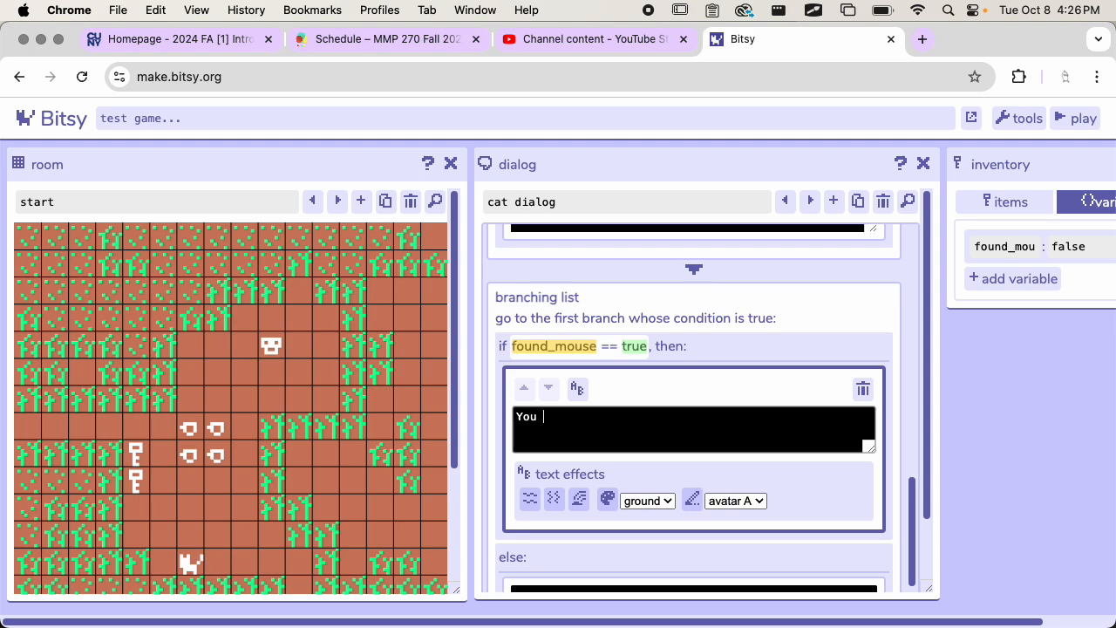
pyautogui.write('You found the mouse!')
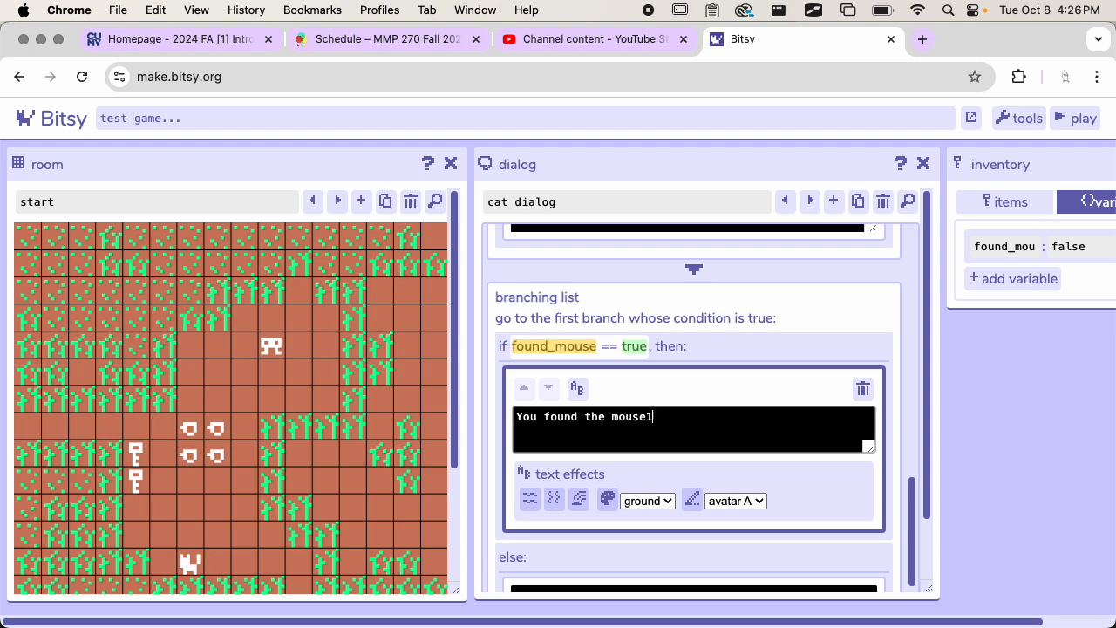
# Step: Replace the else text of the found_mouse branching list with "Boy, I'm hungry."
pyautogui.scroll(-3, 645, 431)
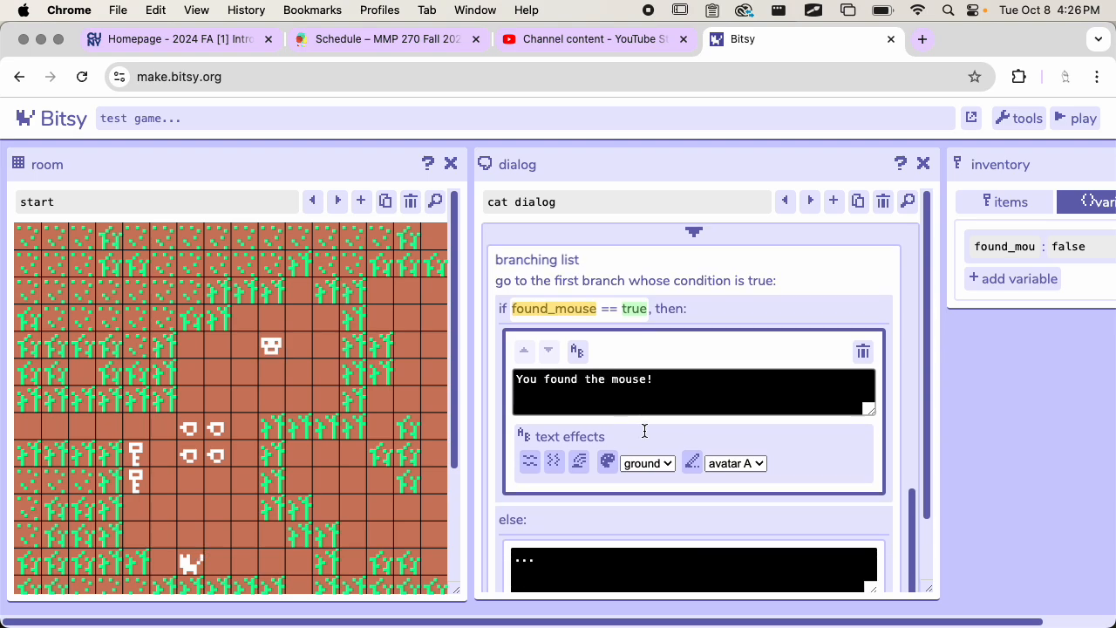
pyautogui.click(573, 518)
pyautogui.click(579, 524)
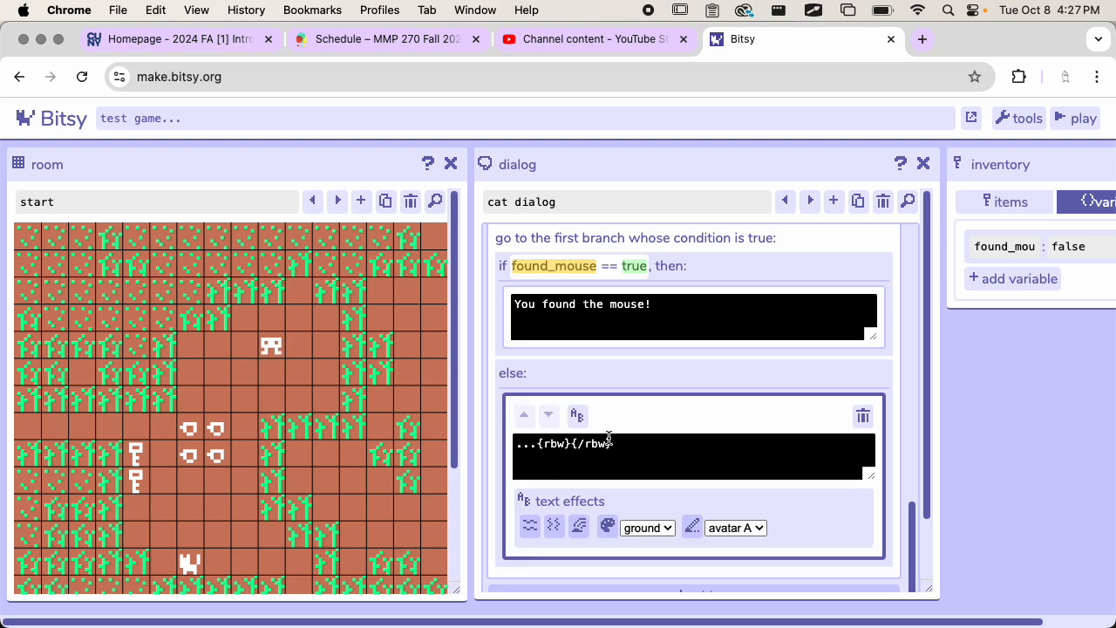
pyautogui.moveTo(613, 444); pyautogui.dragTo(463, 428)
pyautogui.press('BackSpace')
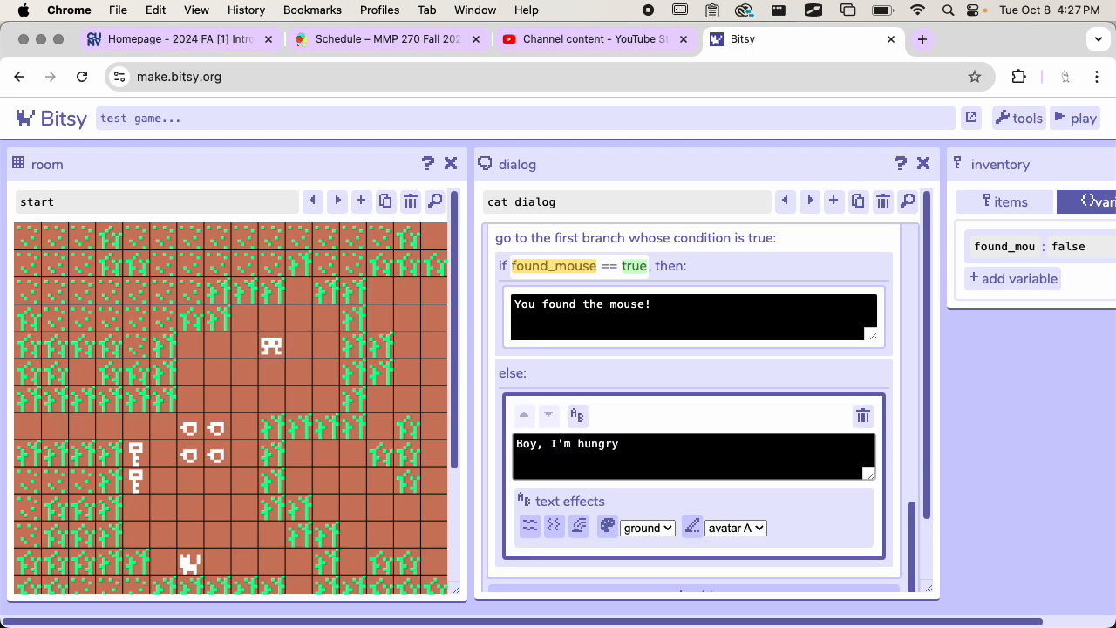
# Step: Start a playtest of the game and dismiss its title text
pyautogui.scroll(3, 705, 386)
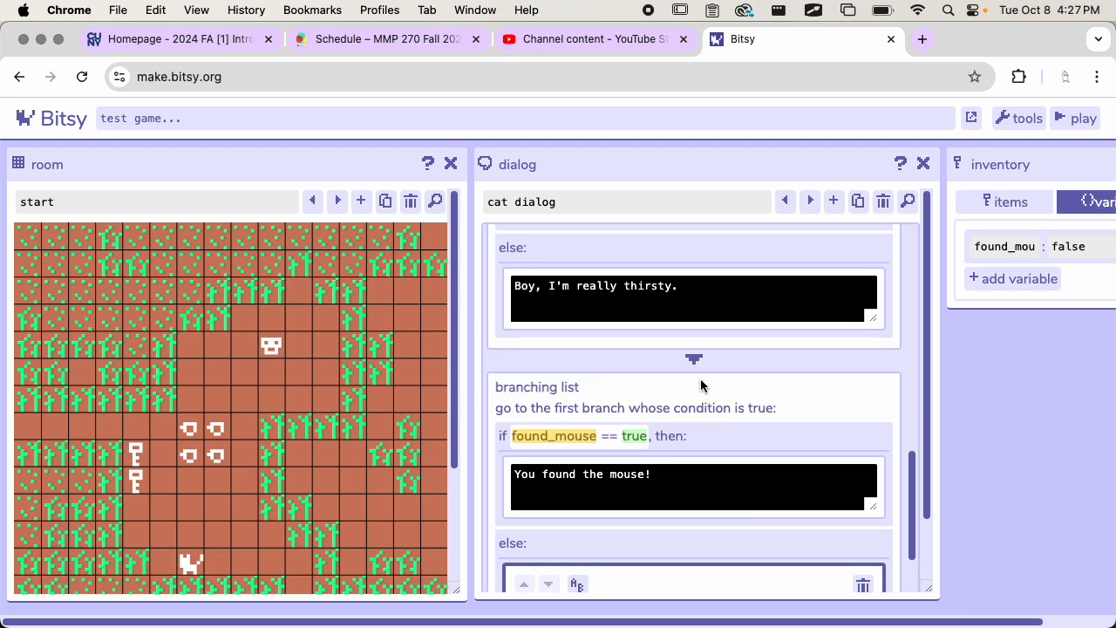
pyautogui.scroll(2, 701, 385)
pyautogui.scroll(-4, 701, 385)
pyautogui.click(702, 385)
pyautogui.scroll(-1, 703, 385)
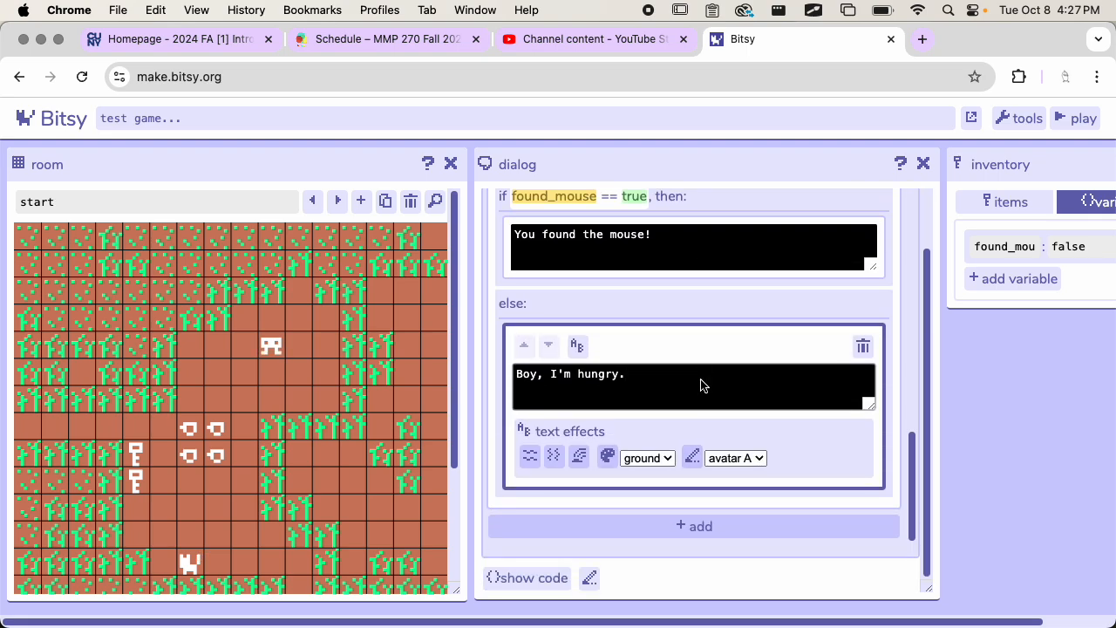
pyautogui.click(1075, 118)
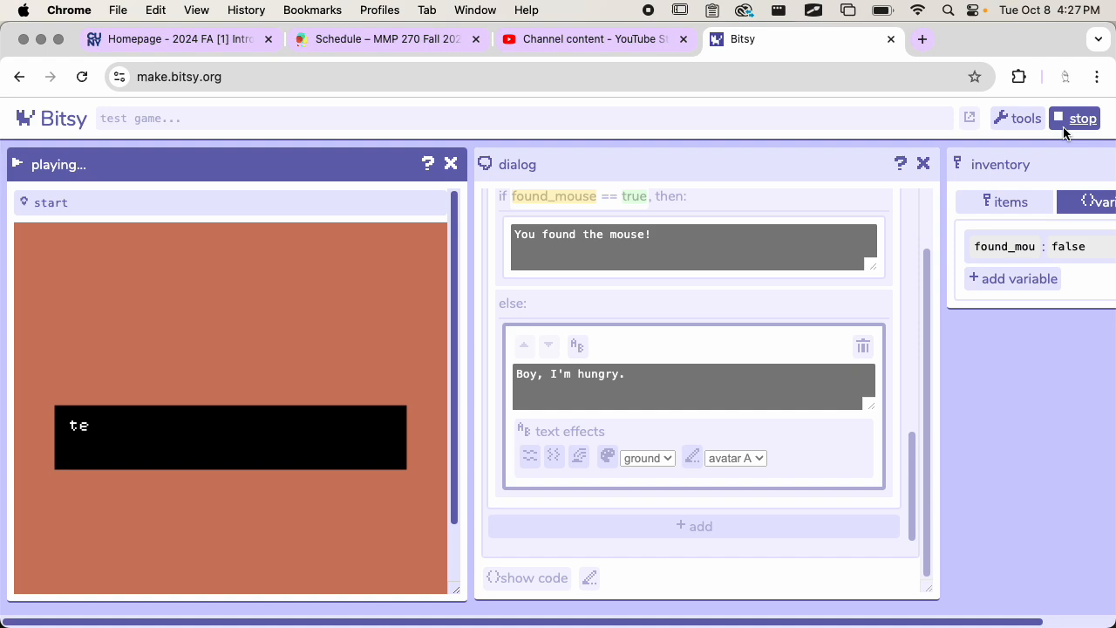
pyautogui.click(305, 371)
# Step: Walk the avatar down to the cat without collecting any items and advance through the cat's dialog
pyautogui.press('Left')
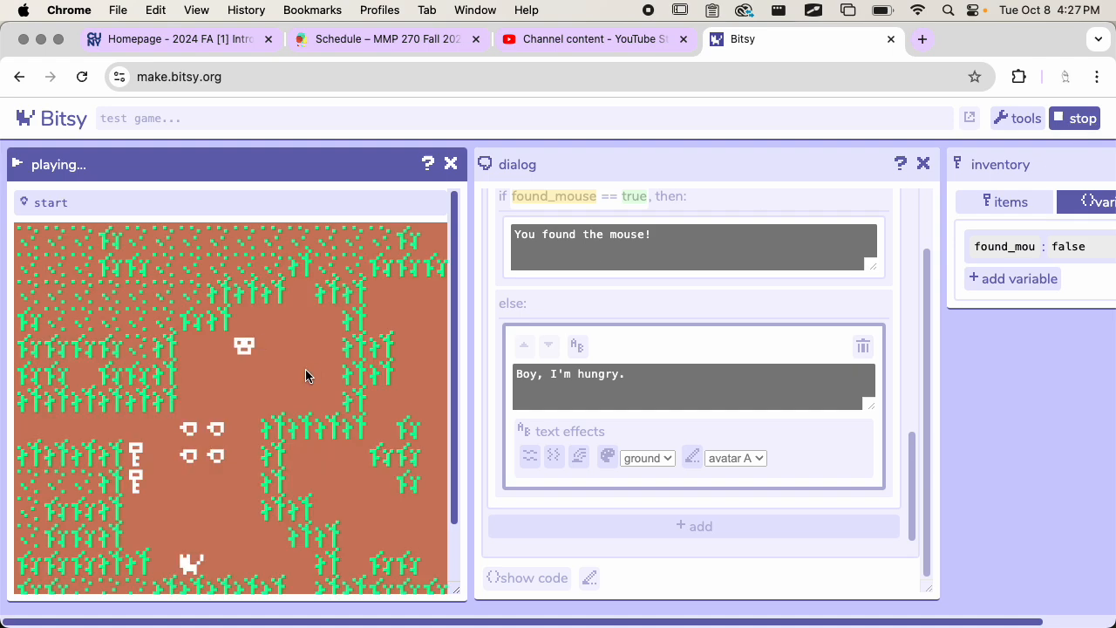
pyautogui.press('Down')
pyautogui.press('Down')
pyautogui.press('Down')
pyautogui.press('Down')
pyautogui.press('Down')
pyautogui.press('Left')
pyautogui.press('Down')
pyautogui.press('Left')
pyautogui.press('Down')
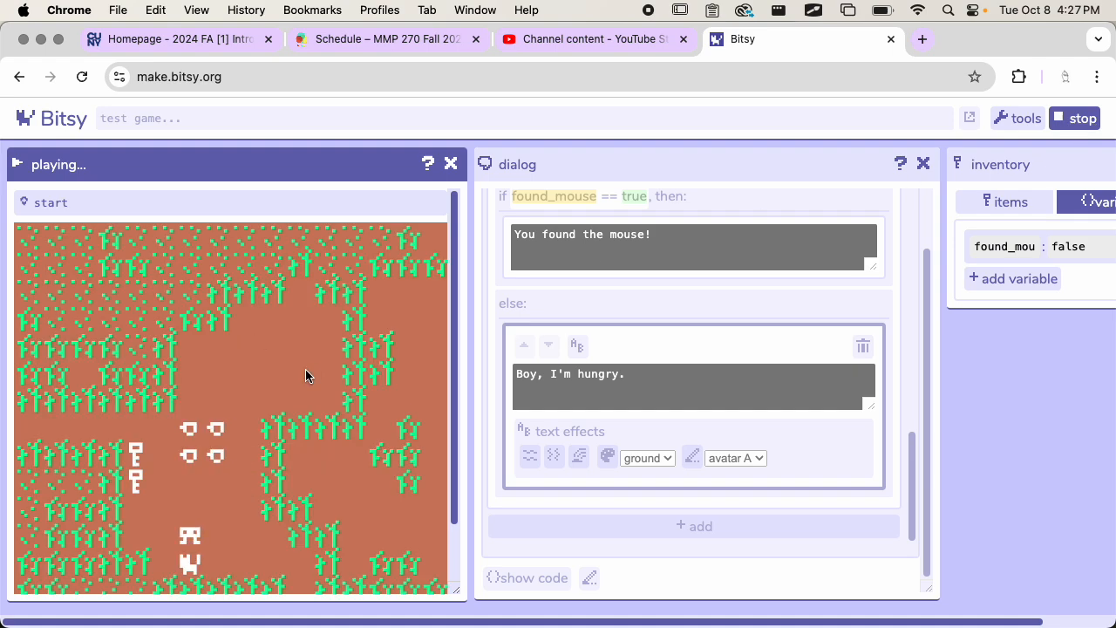
pyautogui.press('Down')
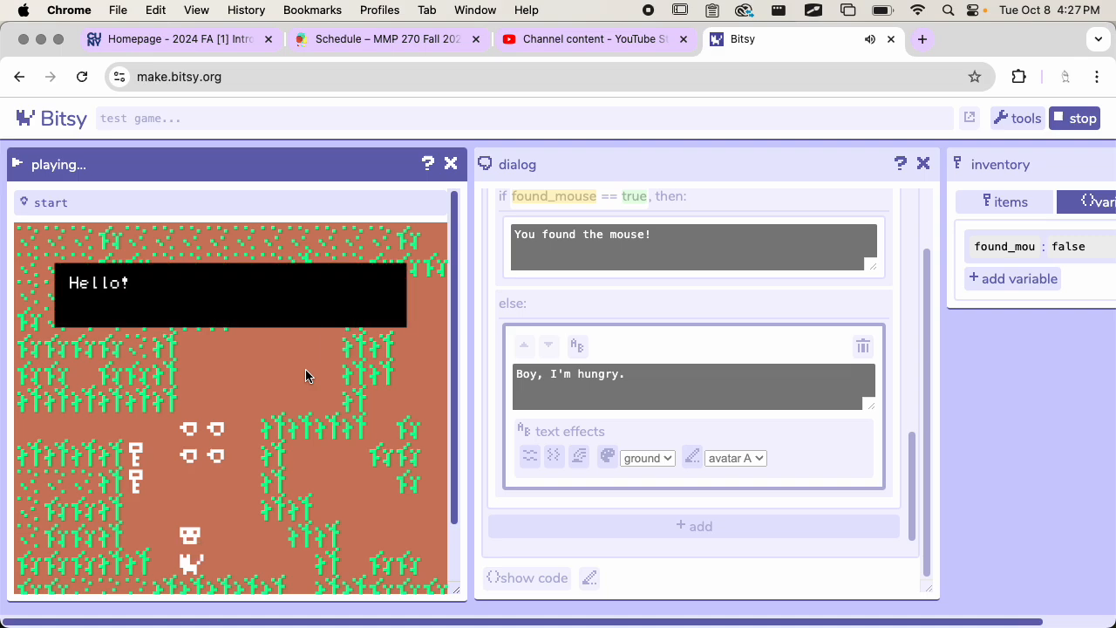
pyautogui.press('Down')
pyautogui.press('Down')
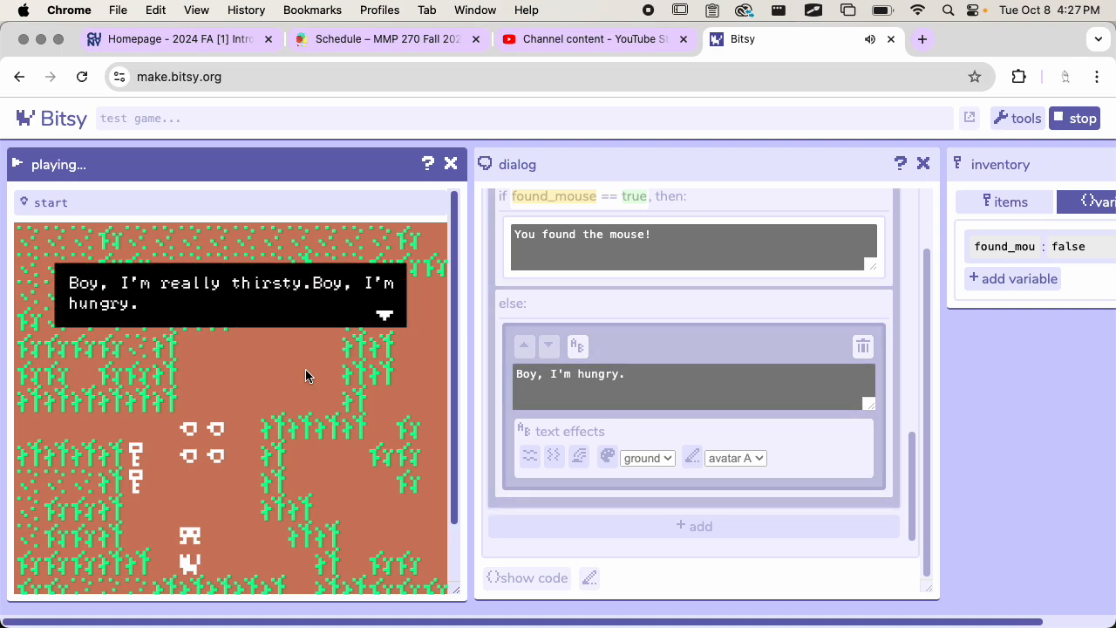
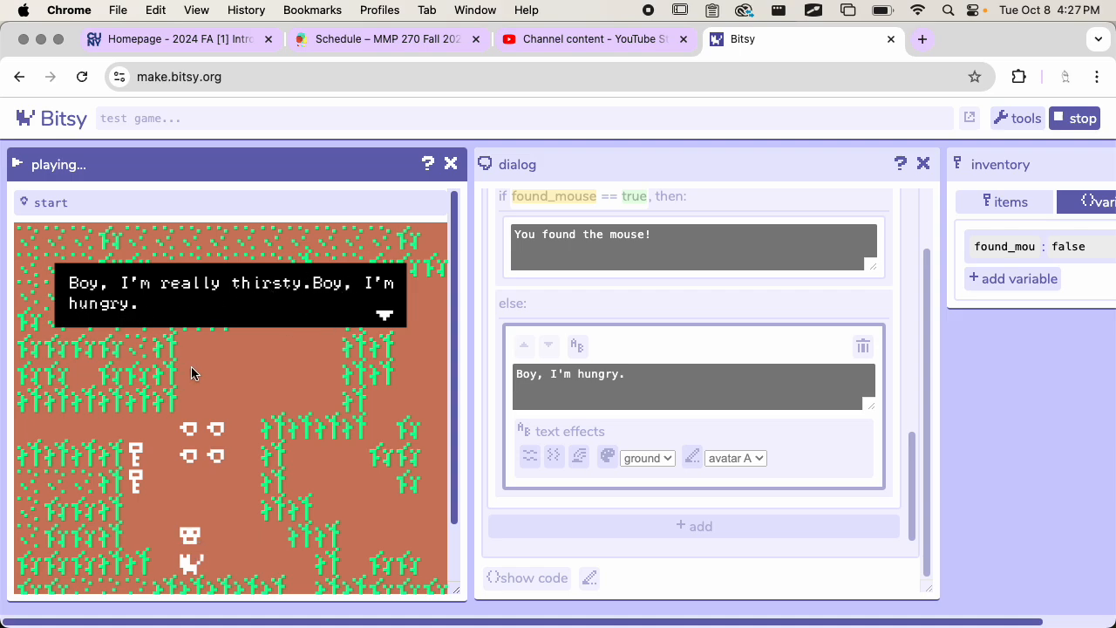
# Step: Finish the cat's dialog and walk the avatar to the exit on the room's west edge without collecting keys
pyautogui.press('Down')
pyautogui.press('Left')
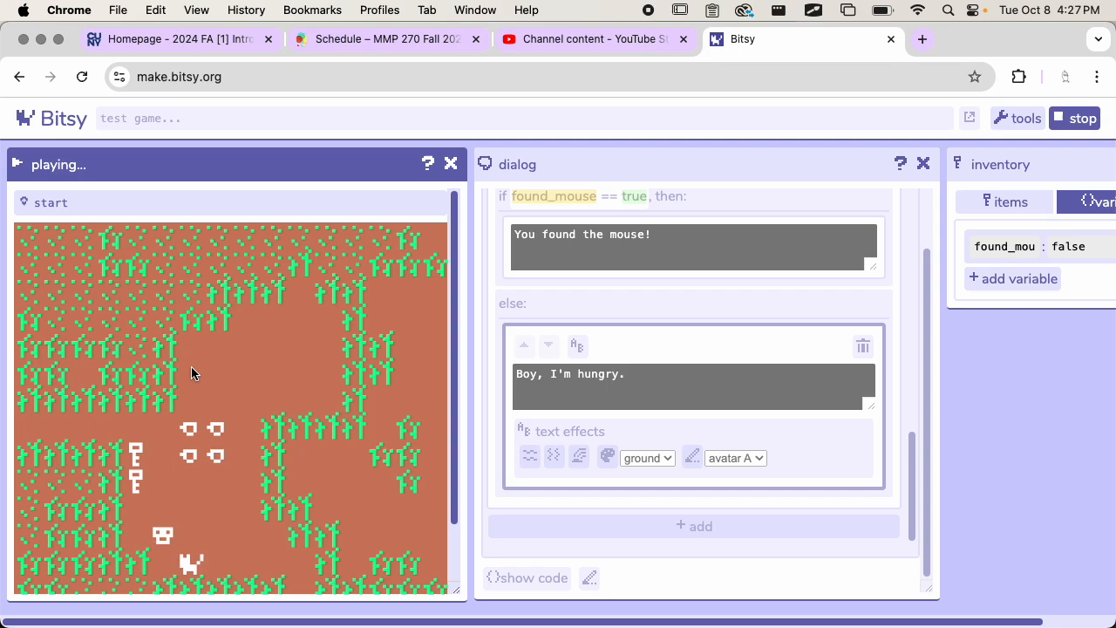
pyautogui.press('Up')
pyautogui.press('Up')
pyautogui.press('Up')
pyautogui.press('Up')
pyautogui.press('Left')
pyautogui.press('Left')
pyautogui.press('Left')
pyautogui.press('Left')
pyautogui.press('Left')
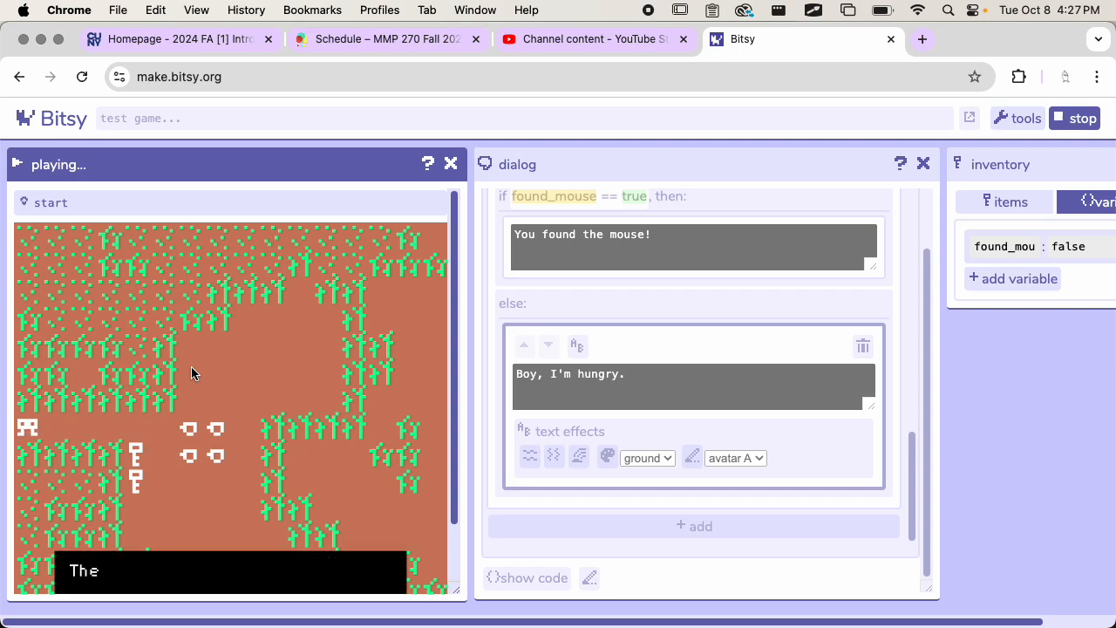
# Step: Dismiss the west exit's message, step back from it and walk the avatar into the exit tile again
pyautogui.press('Right')
pyautogui.press('Right')
pyautogui.press('Right')
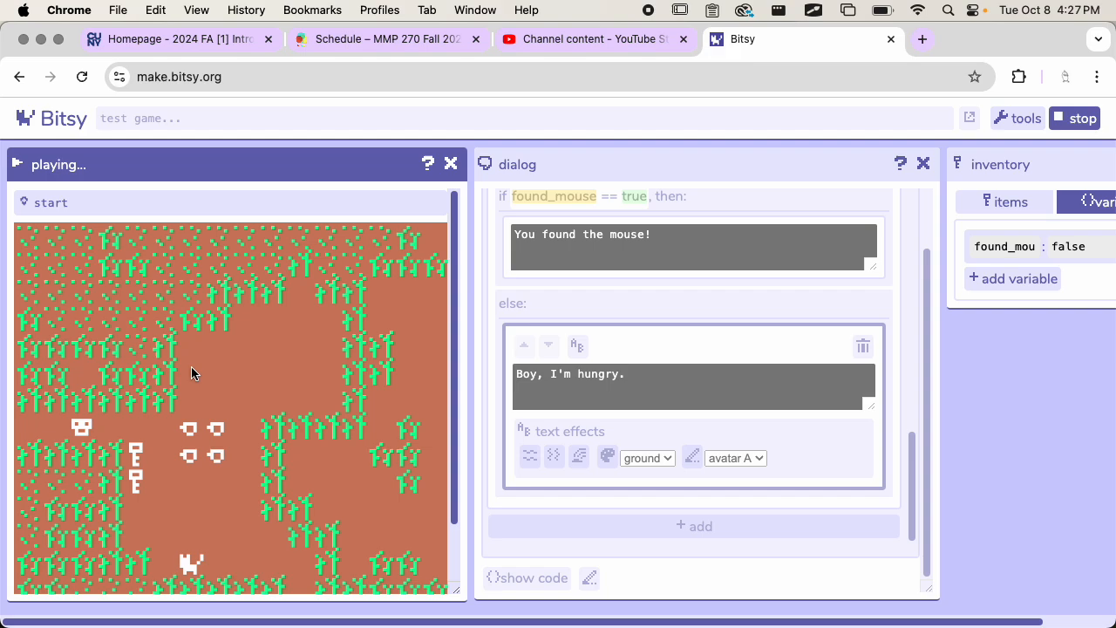
pyautogui.press('Left')
pyautogui.press('Left')
pyautogui.press('Right')
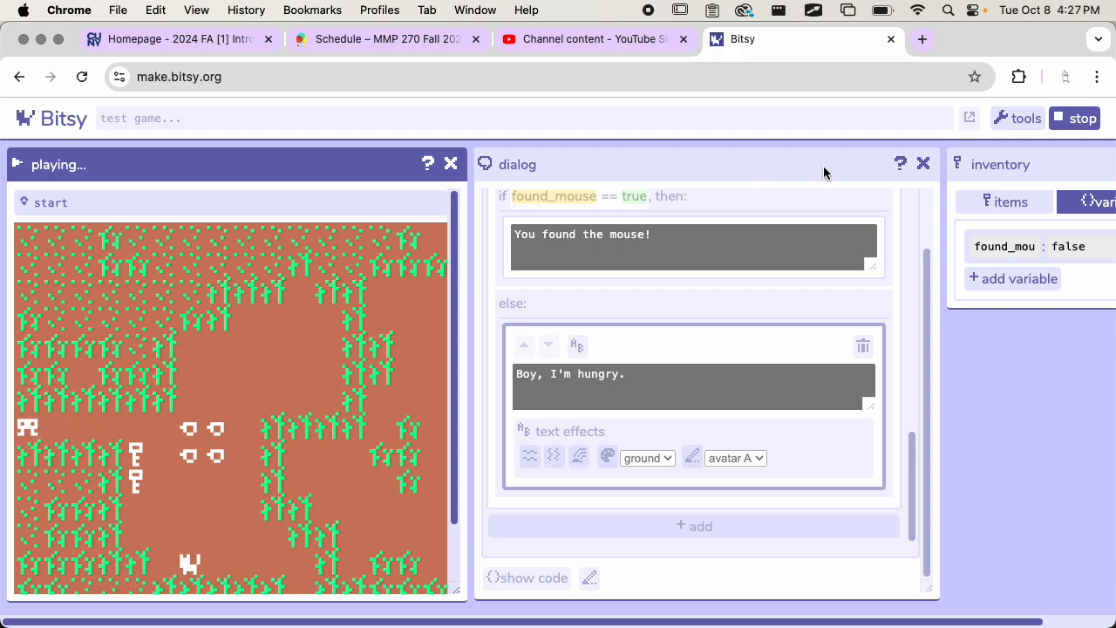
# Step: Stop the playtest and close the dialog and inventory tools
pyautogui.click(1059, 122)
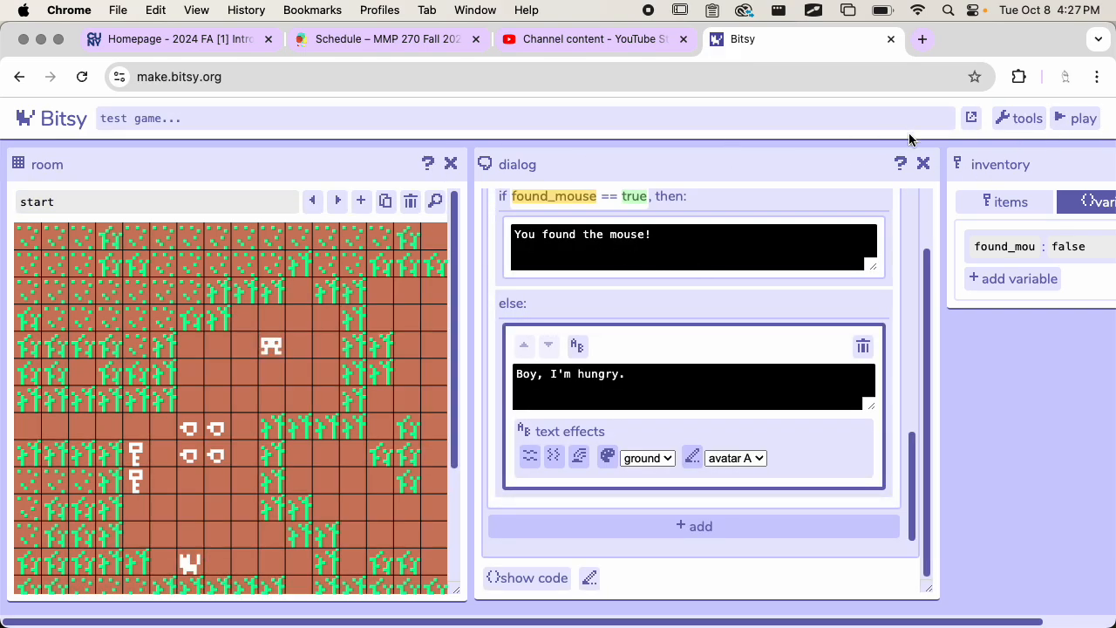
pyautogui.click(923, 164)
pyautogui.click(695, 163)
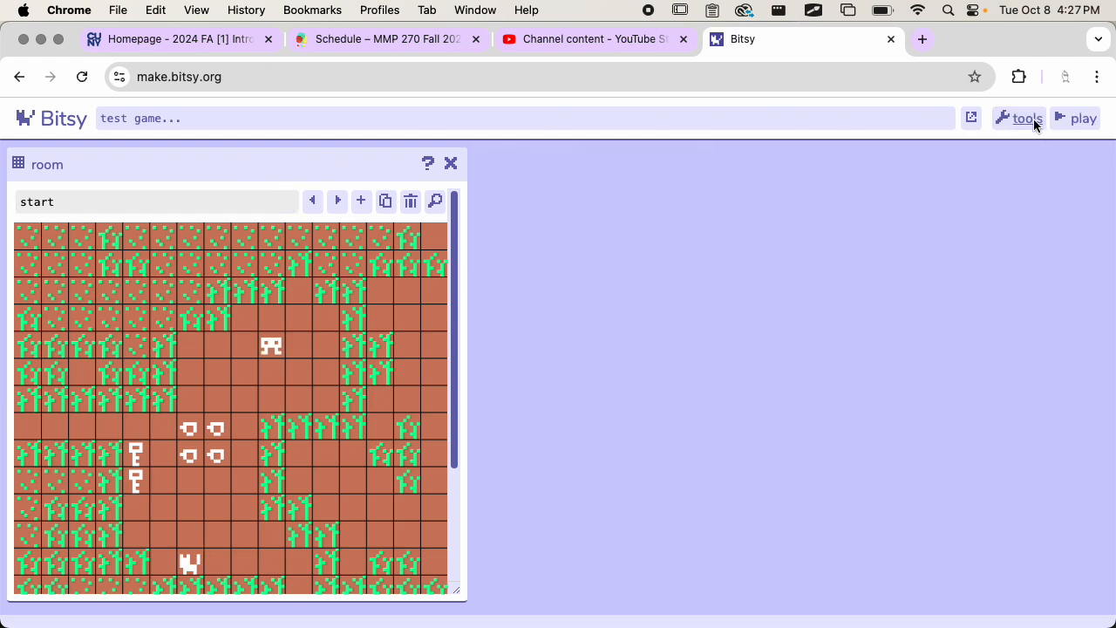
# Step: Show the exits and endings details for the start room and select the exit on its west edge
pyautogui.scroll(-3, 285, 436)
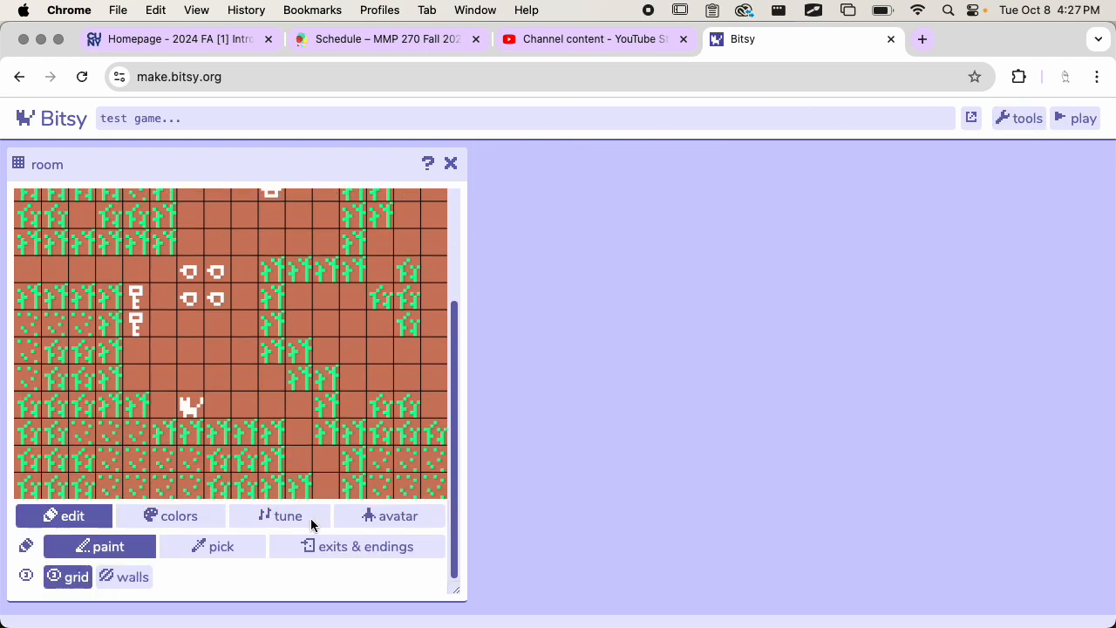
pyautogui.click(319, 549)
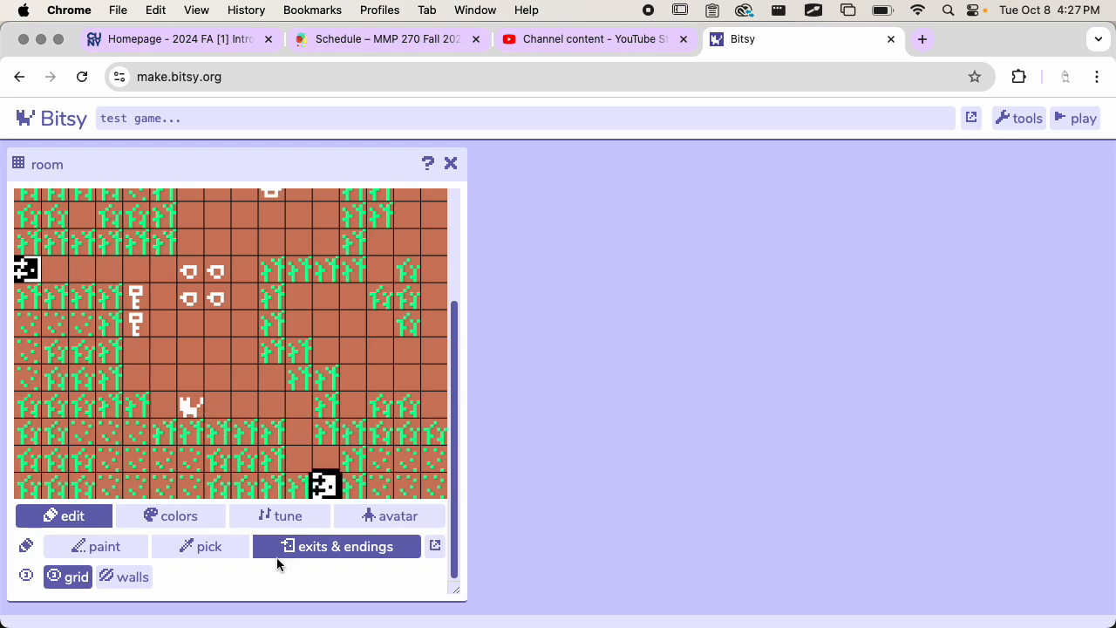
pyautogui.click(434, 546)
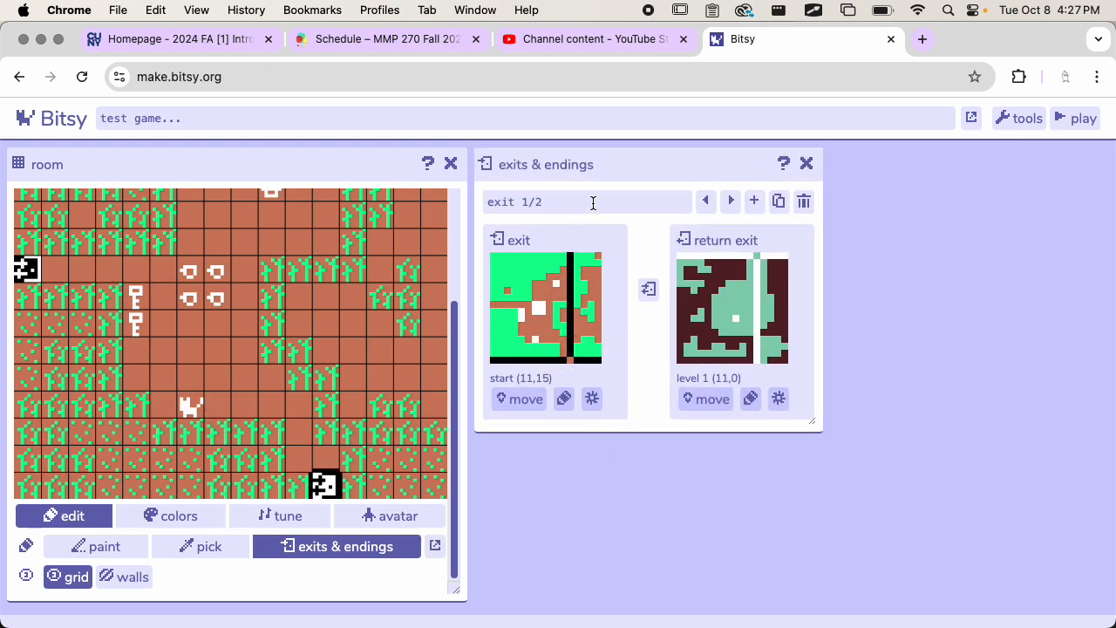
pyautogui.click(37, 277)
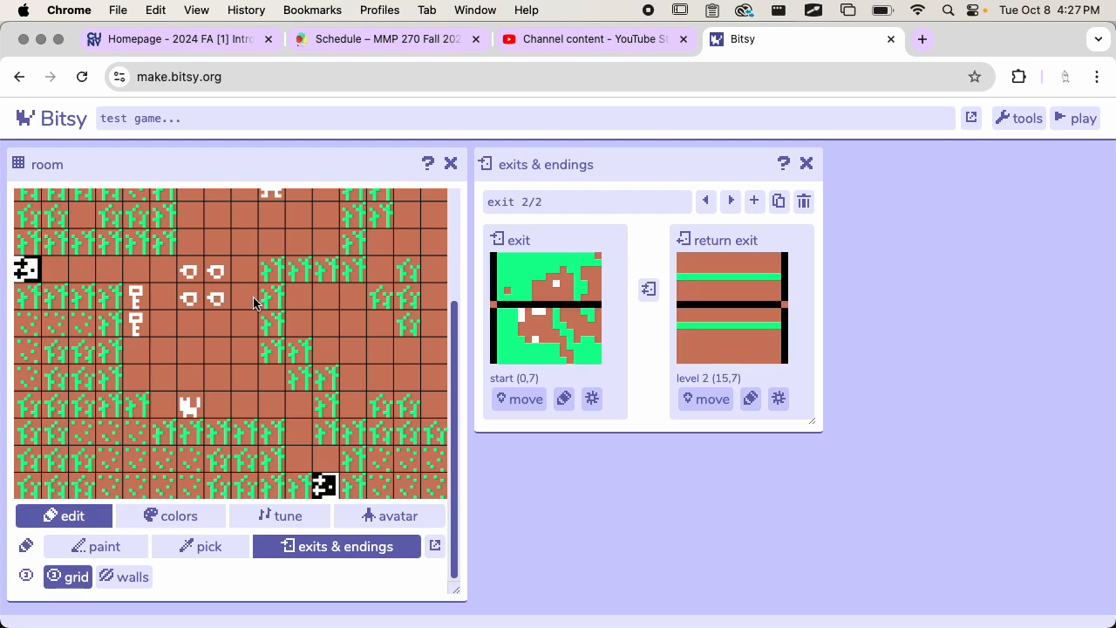
# Step: Set the exit dialog of the start room's west exit to none and close the exit details
pyautogui.click(564, 399)
pyautogui.click(565, 399)
pyautogui.click(592, 399)
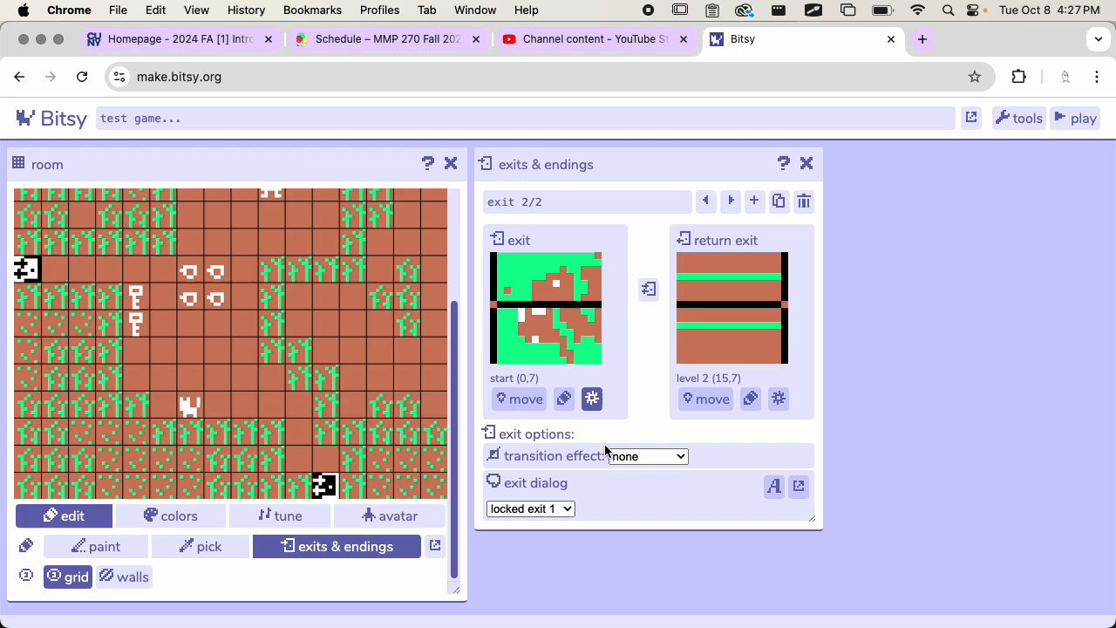
pyautogui.click(567, 508)
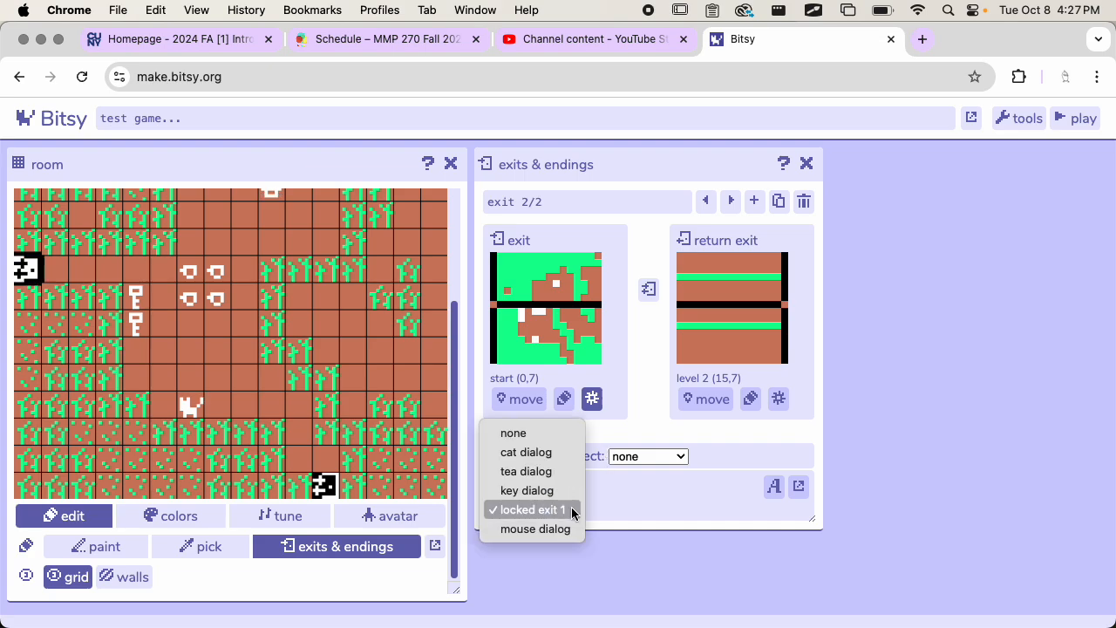
pyautogui.click(559, 434)
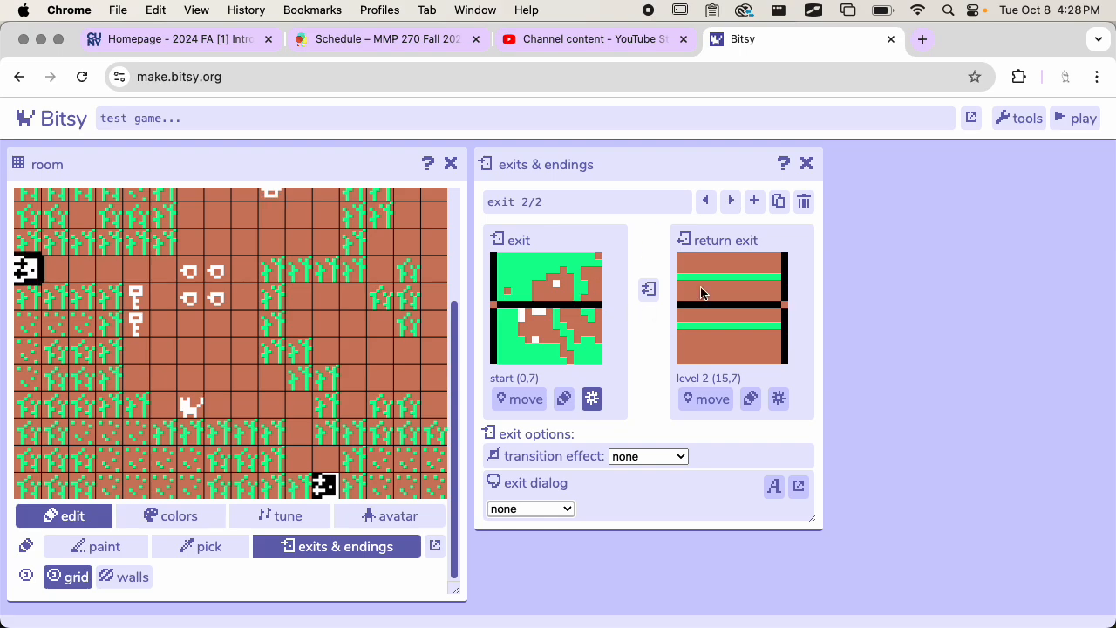
pyautogui.click(807, 164)
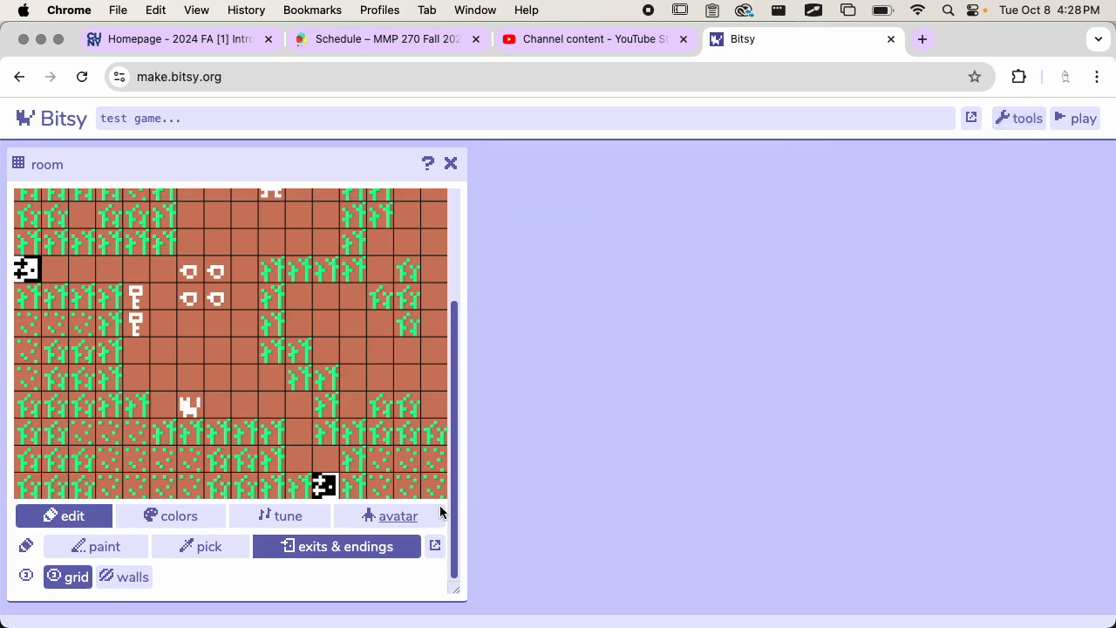
# Step: Start a playtest, dismiss the title and walk the avatar through the west exit into the neighbouring room
pyautogui.click(1081, 119)
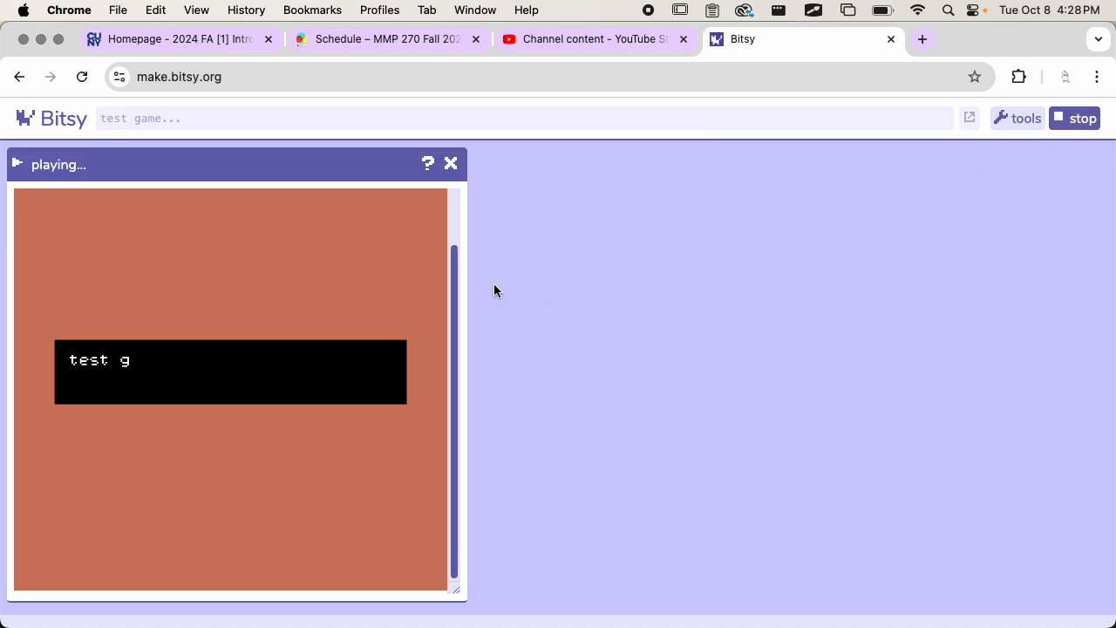
pyautogui.click(354, 292)
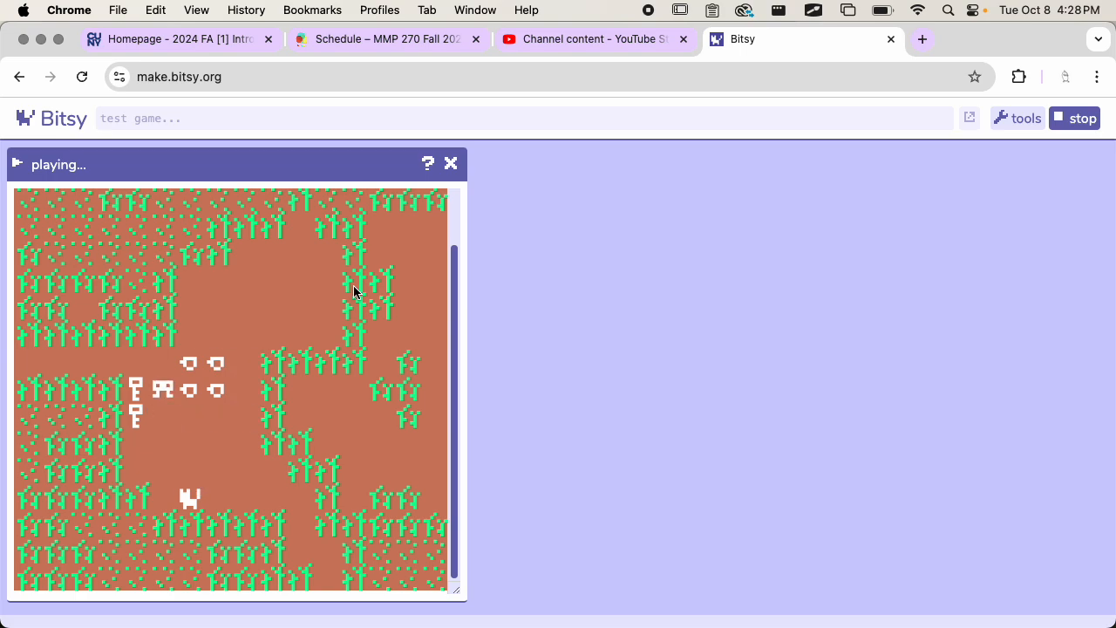
pyautogui.press('Up')
pyautogui.press('Left')
pyautogui.press('Left')
pyautogui.press('Left')
pyautogui.press('Left')
pyautogui.press('Left')
pyautogui.press('Left')
pyautogui.press('Left')
pyautogui.press('Left')
pyautogui.press('Left')
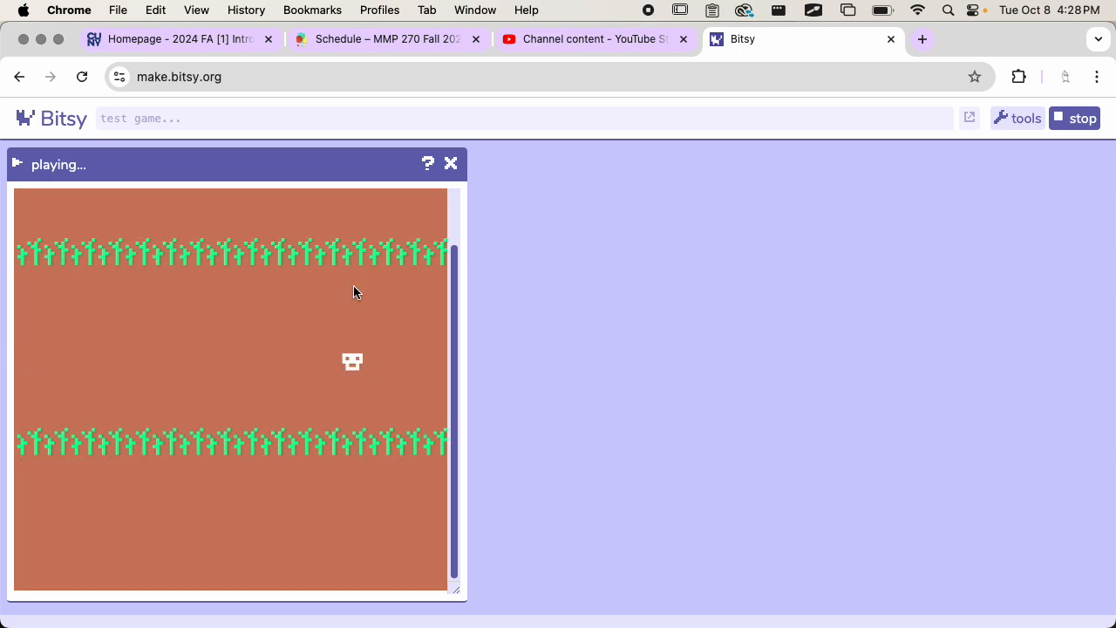
# Step: Walk the avatar back through the start room and out its south exit into the mouse's room
pyautogui.press('Right')
pyautogui.press('Right')
pyautogui.press('Right')
pyautogui.press('Right')
pyautogui.press('Right')
pyautogui.press('Right')
pyautogui.press('Right')
pyautogui.press('Down')
pyautogui.press('Down')
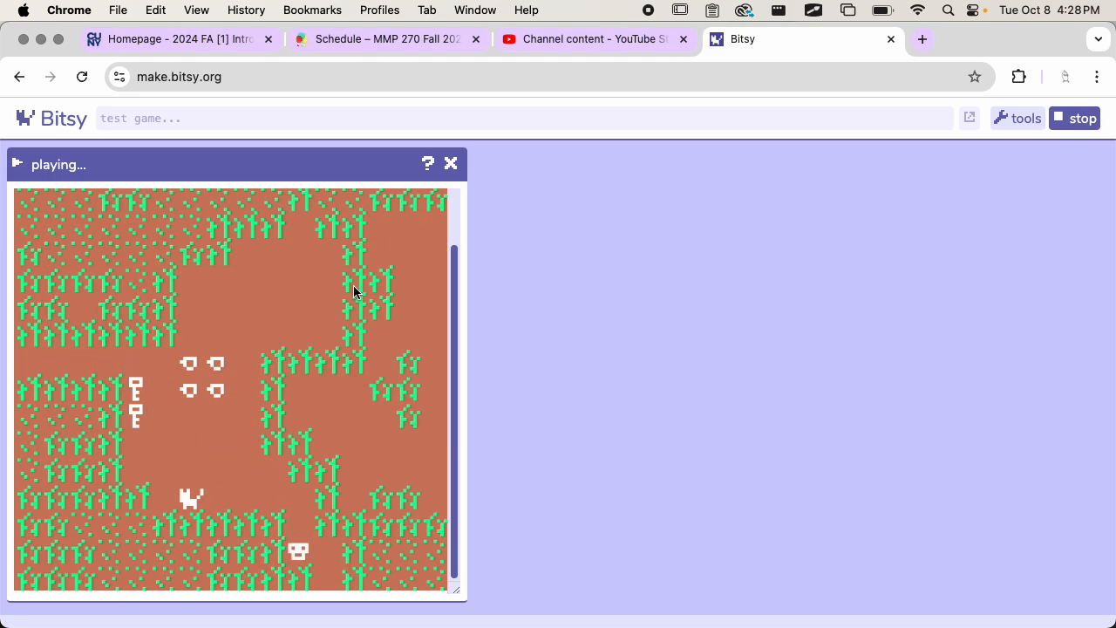
pyautogui.press('Right')
pyautogui.press('Down')
pyautogui.press('Down')
pyautogui.press('Down')
pyautogui.press('Down')
pyautogui.press('Down')
pyautogui.press('Down')
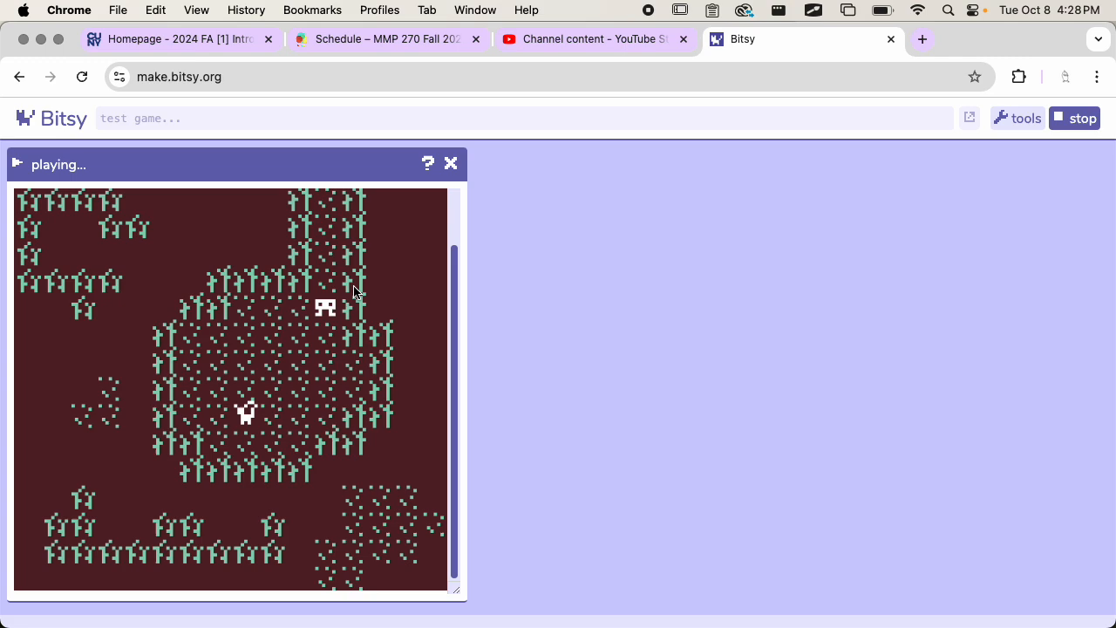
# Step: Walk the avatar down to the mouse and play through its dialog
pyautogui.press('Down')
pyautogui.press('Down')
pyautogui.press('Down')
pyautogui.press('Left')
pyautogui.press('Down')
pyautogui.press('Left')
pyautogui.press('Left')
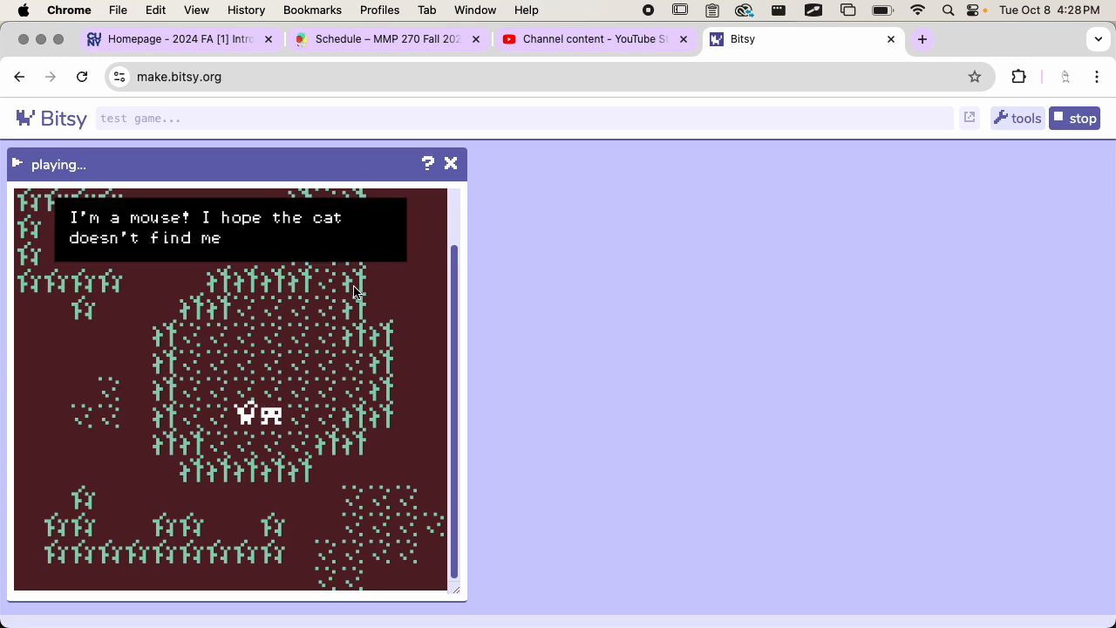
pyautogui.press('Left')
# Step: Walk the avatar away from the mouse and back up through the north exit to the start room
pyautogui.press('Right')
pyautogui.press('Up')
pyautogui.press('Right')
pyautogui.press('Up')
pyautogui.press('Up')
pyautogui.press('Up')
pyautogui.press('Up')
pyautogui.press('Up')
pyautogui.press('Up')
pyautogui.press('Up')
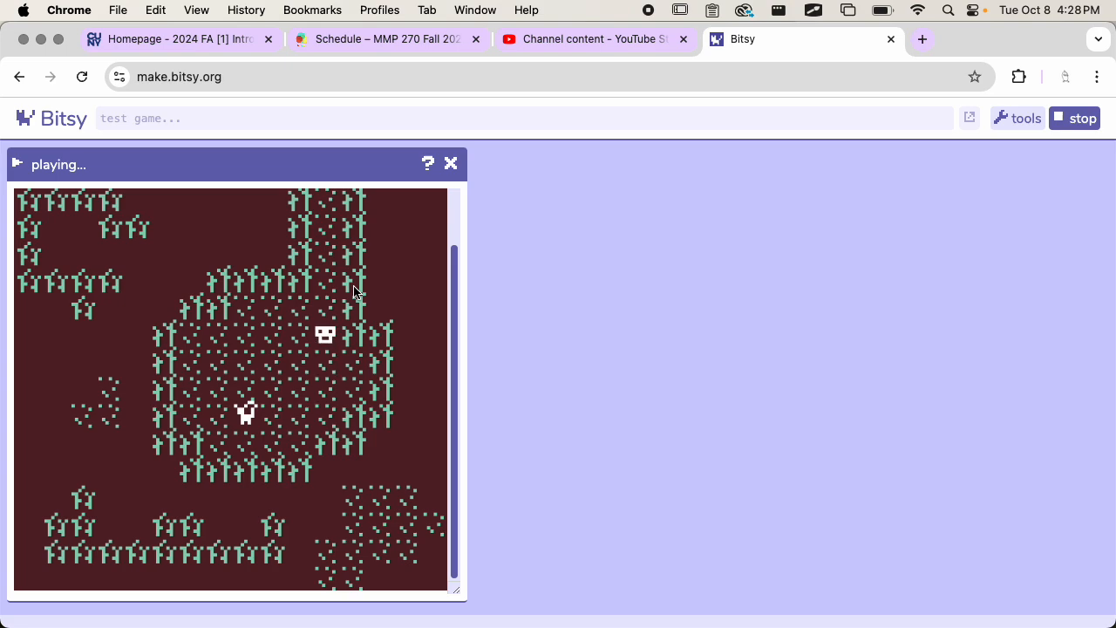
pyautogui.press('Up')
# Step: Walk the avatar to the cat after meeting the mouse and advance through the whole cat dialog
pyautogui.press('Up')
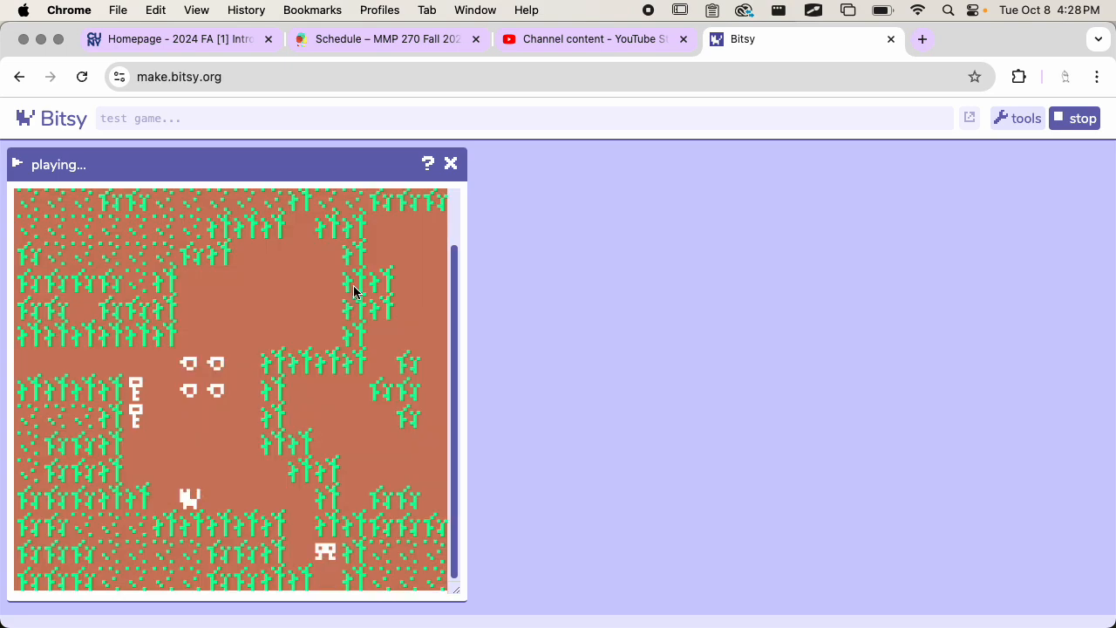
pyautogui.press('Left')
pyautogui.press('Up')
pyautogui.press('Up')
pyautogui.press('Left')
pyautogui.press('Left')
pyautogui.press('Left')
pyautogui.press('Left')
pyautogui.press('Left')
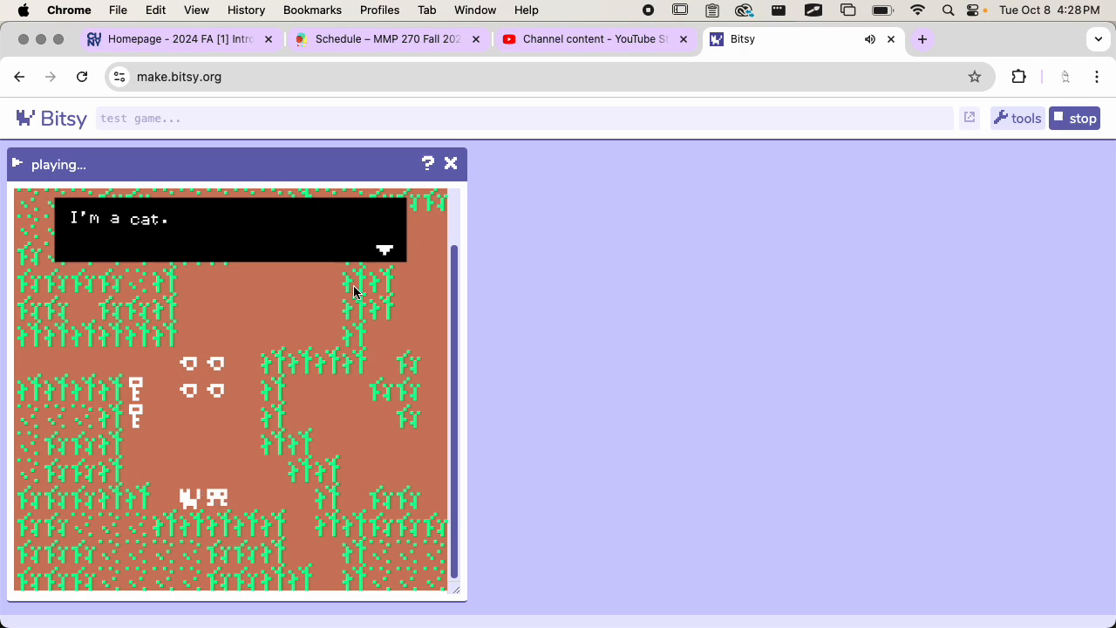
pyautogui.press('Left')
pyautogui.press('Left')
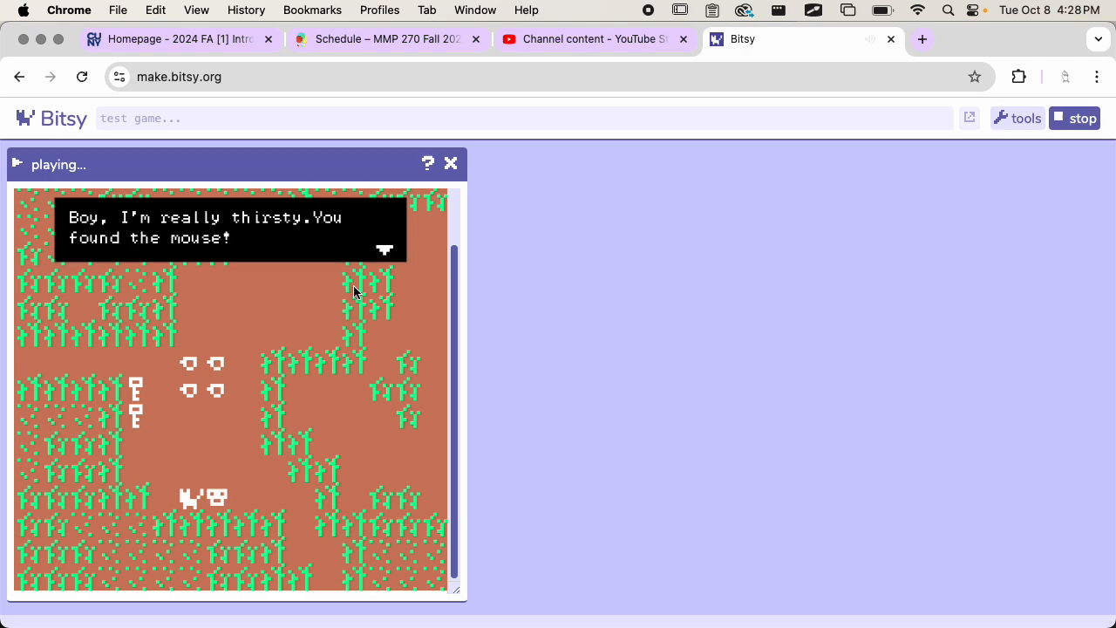
pyautogui.press('Left')
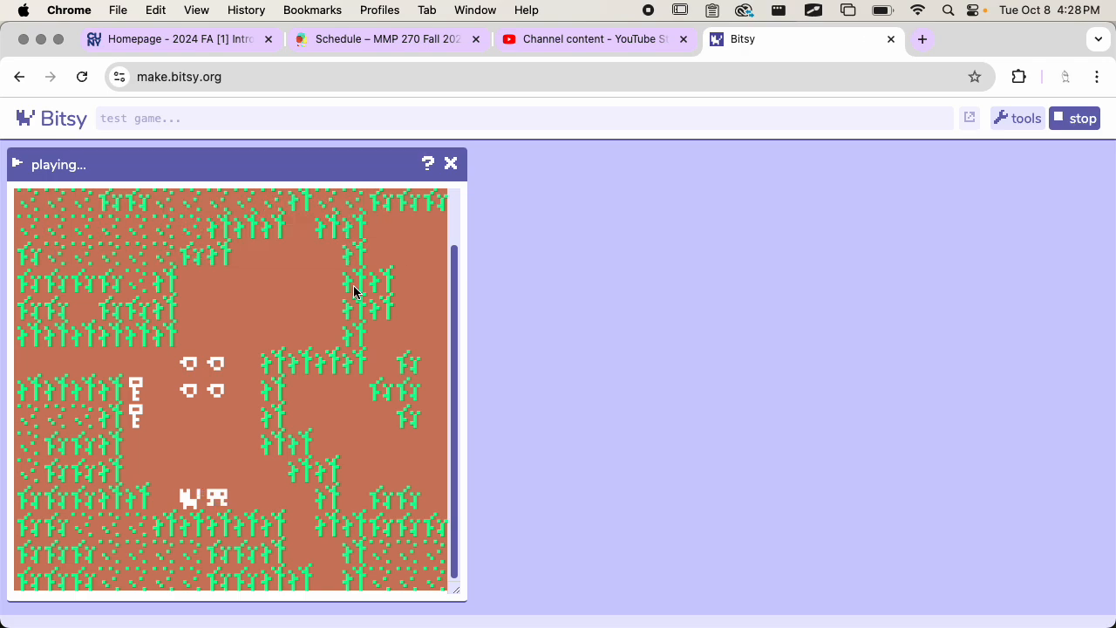
# Step: Stop the playtest and display the inventory's variables
pyautogui.click(1069, 119)
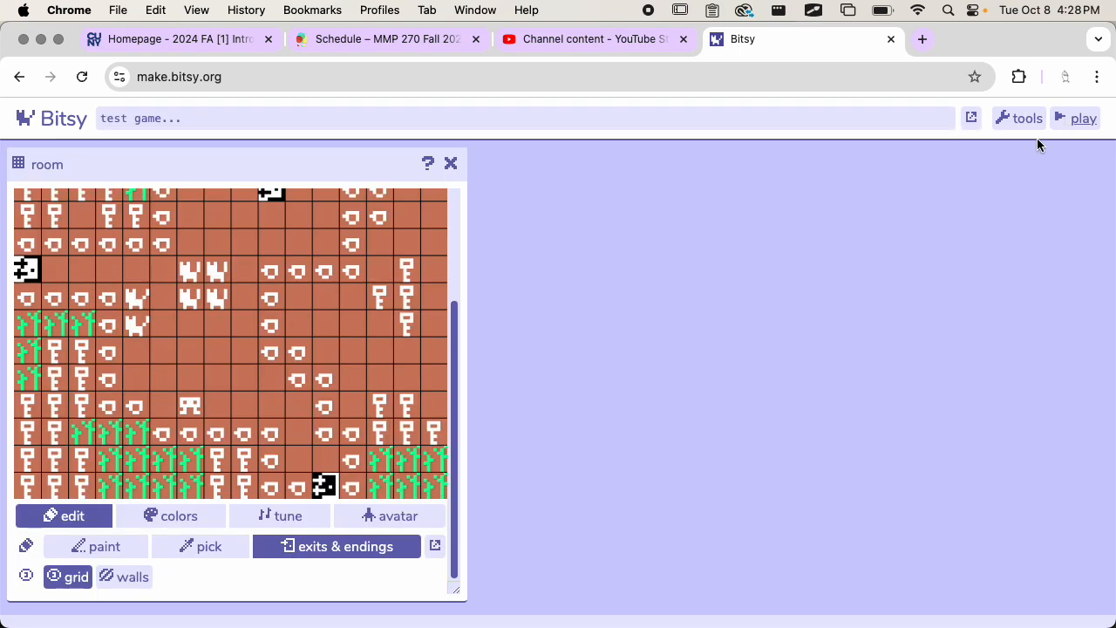
pyautogui.click(1029, 120)
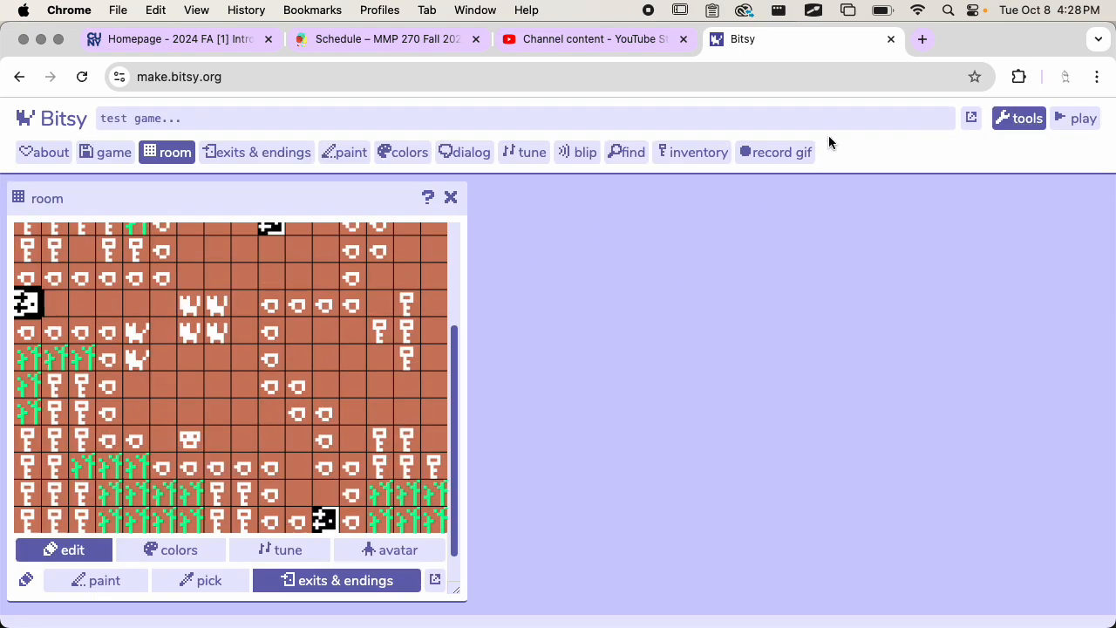
pyautogui.click(703, 152)
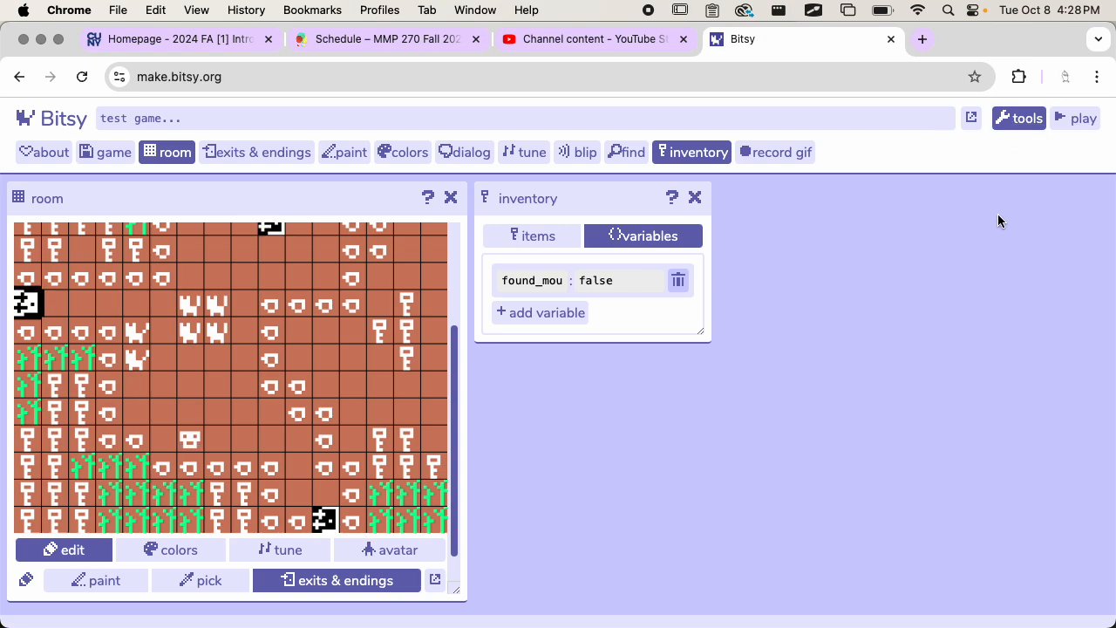
pyautogui.click(1022, 119)
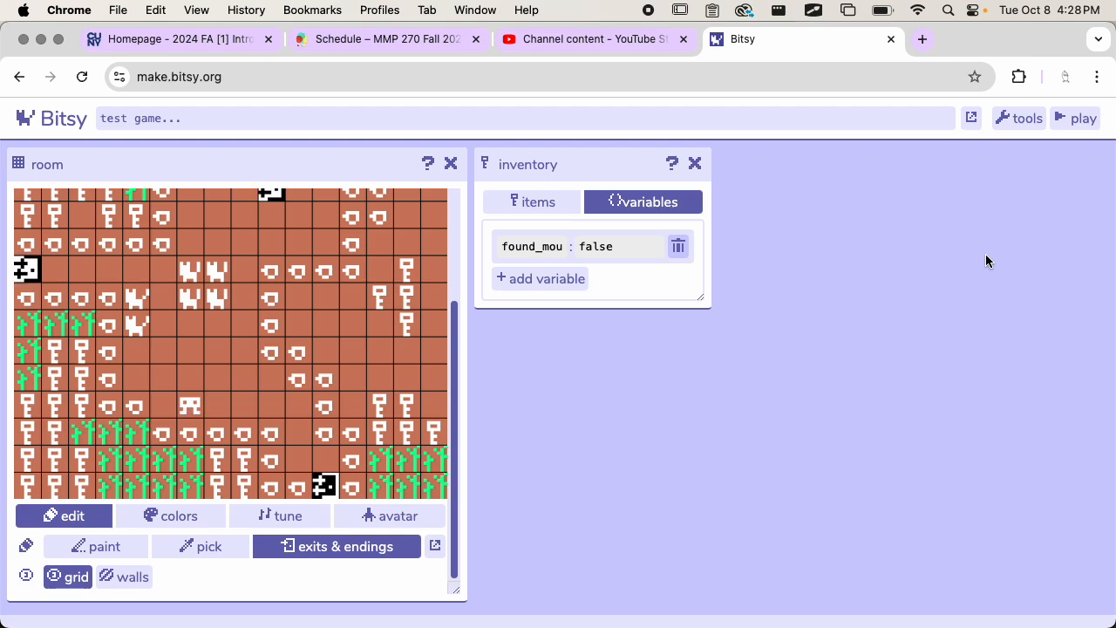
pyautogui.click(539, 280)
pyautogui.click(536, 283)
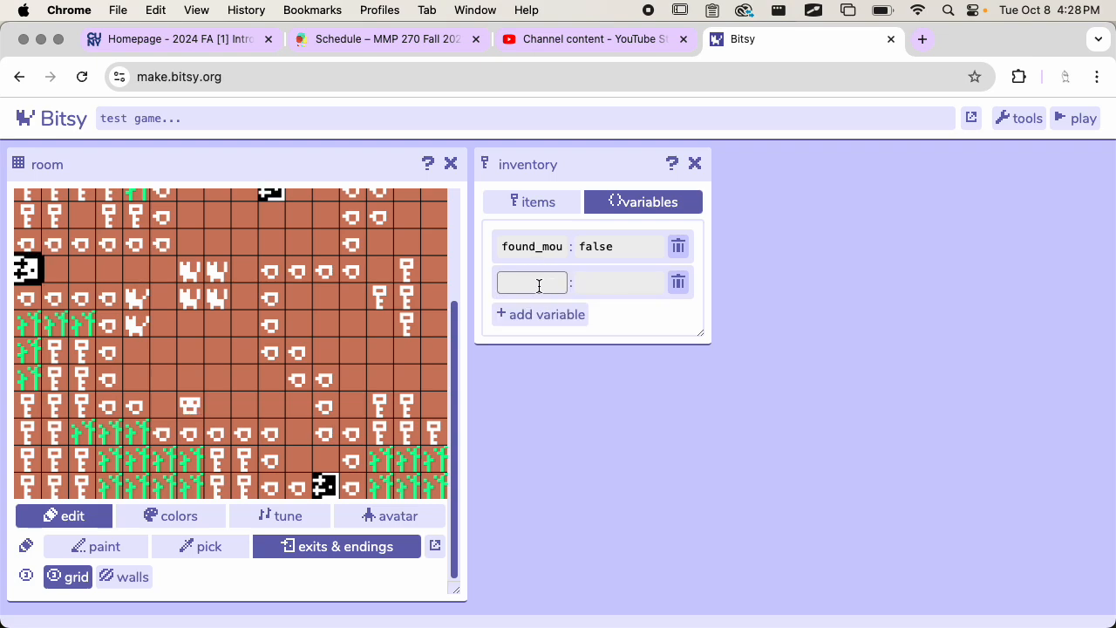
pyautogui.click(678, 282)
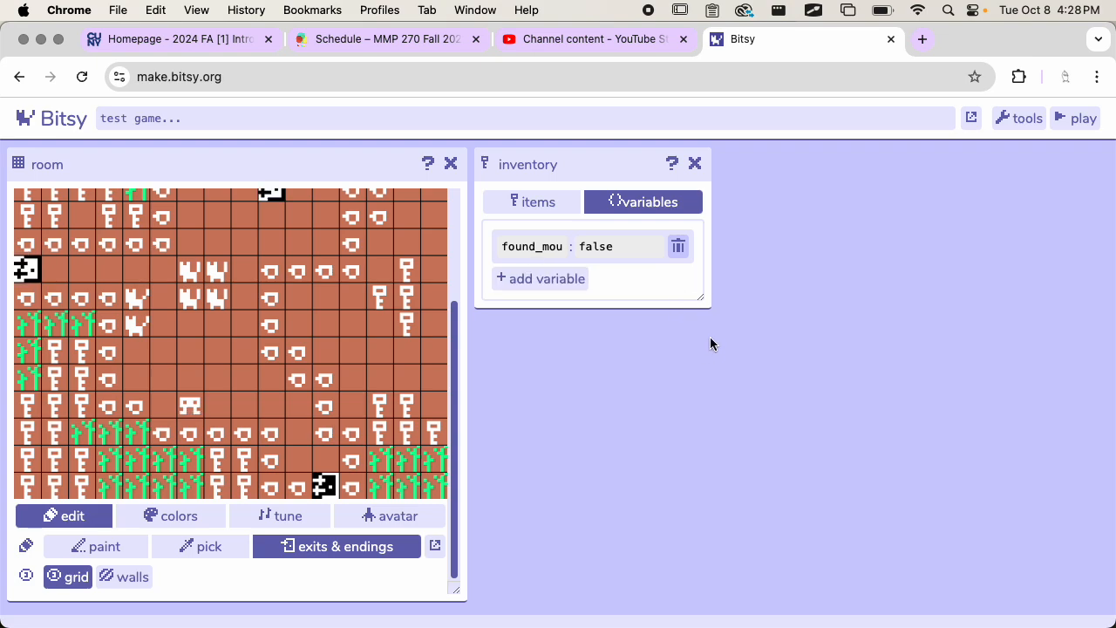
# Step: Enlarge the inventory window so that the full found_mouse variable name fits
pyautogui.moveTo(701, 296); pyautogui.dragTo(801, 361)
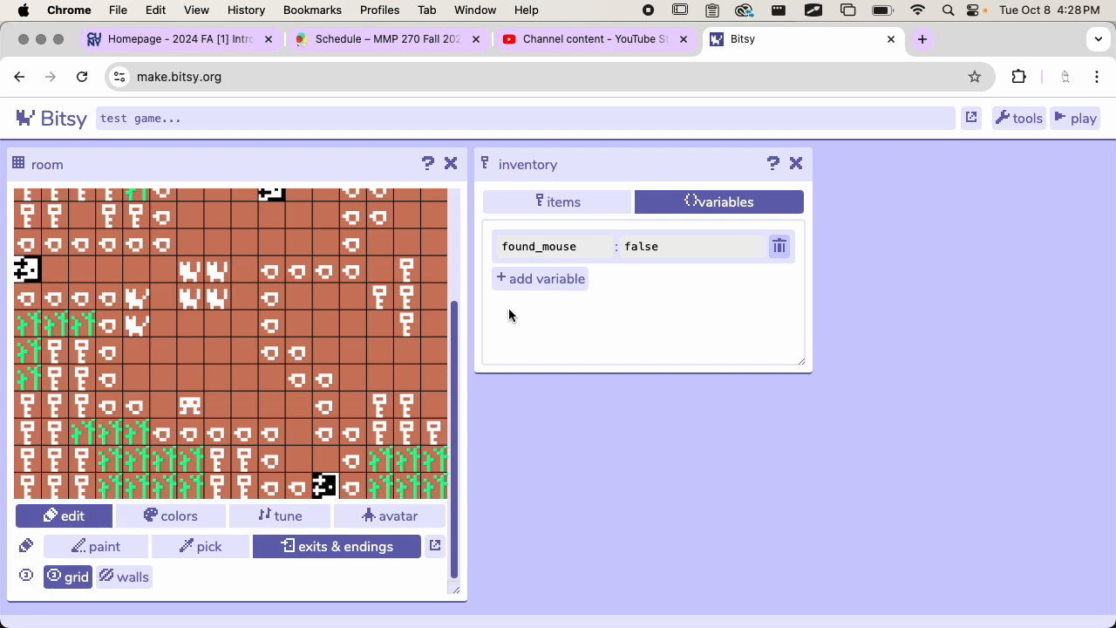
pyautogui.scroll(-1, 310, 336)
pyautogui.scroll(1, 310, 336)
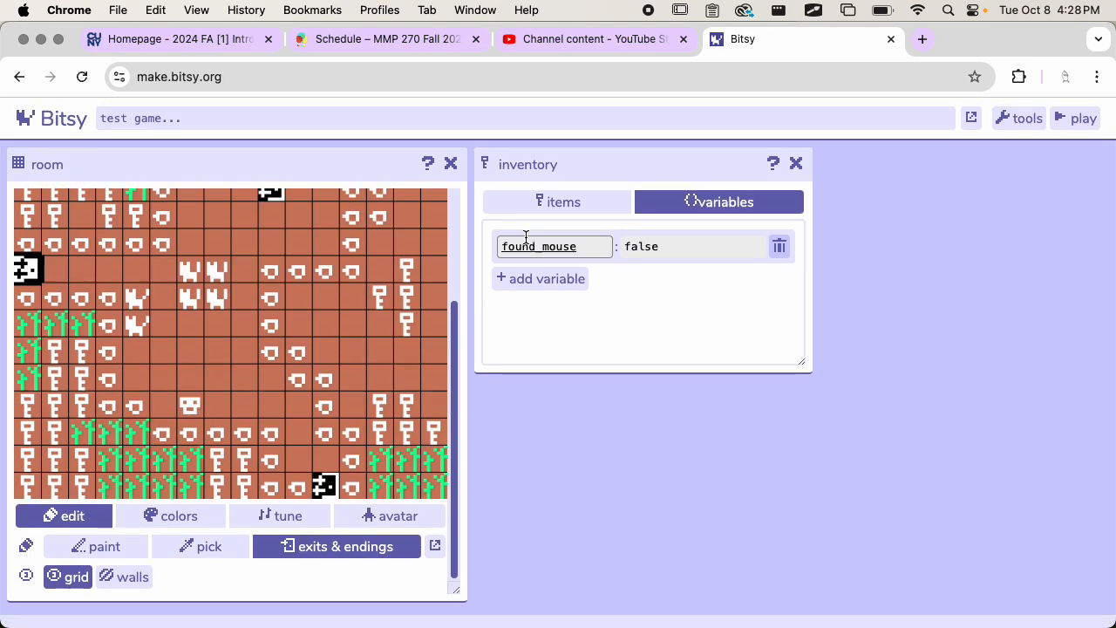
# Step: Reopen the dialog tool on the cat dialog while keeping the inventory open
pyautogui.click(991, 122)
pyautogui.click(463, 152)
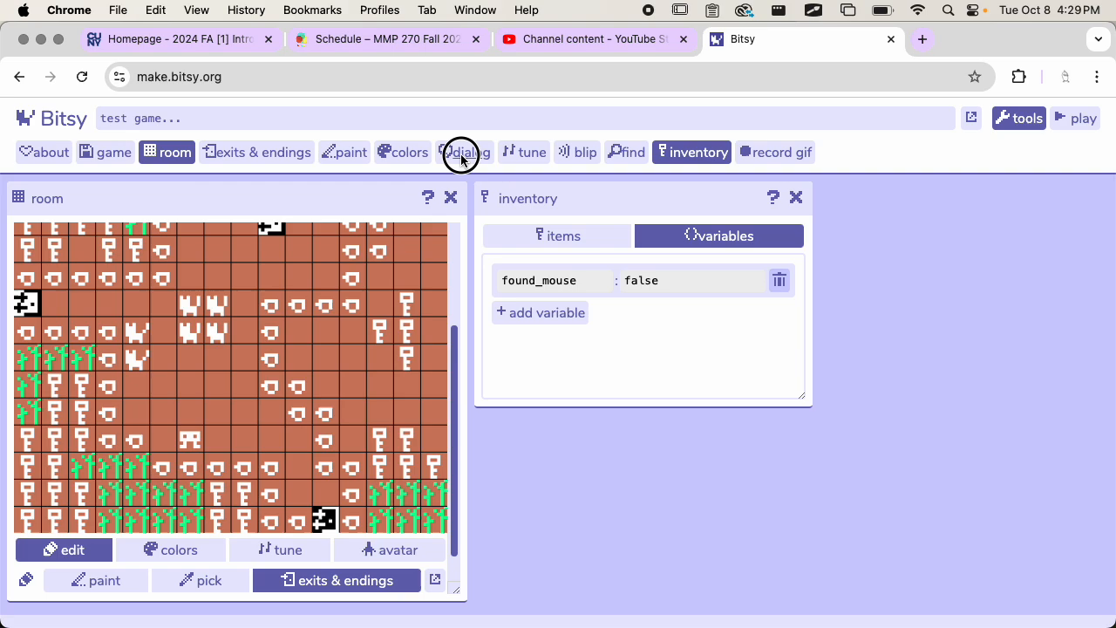
pyautogui.click(694, 152)
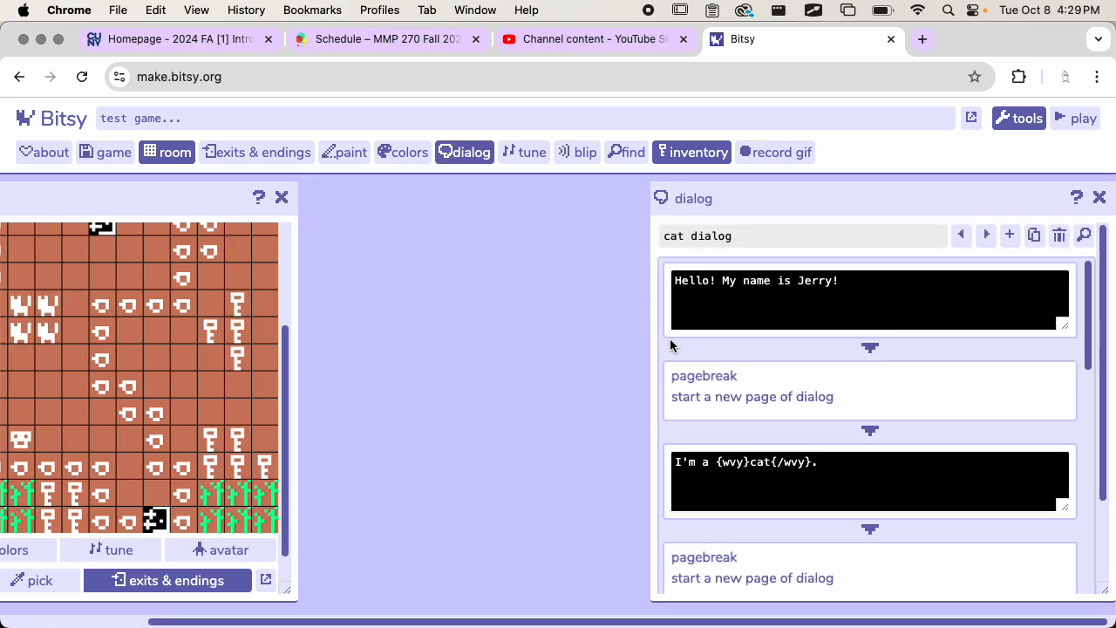
# Step: Examine the found_mouse condition and the texts of both branches in the cat dialog's branching list
pyautogui.scroll(-10, 699, 367)
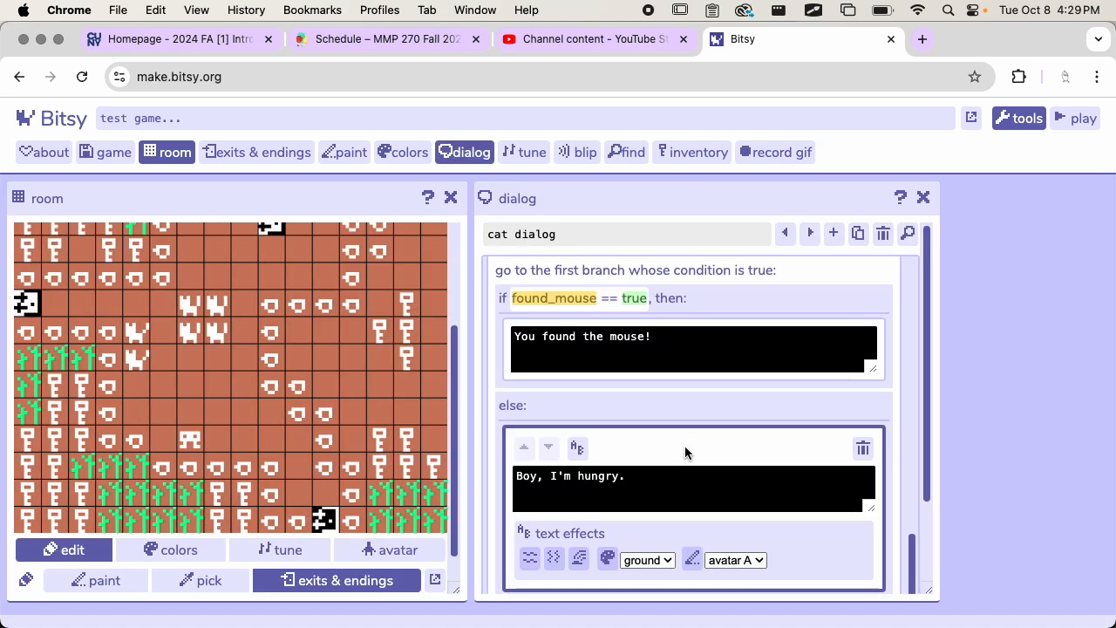
pyautogui.scroll(1, 654, 384)
pyautogui.click(583, 311)
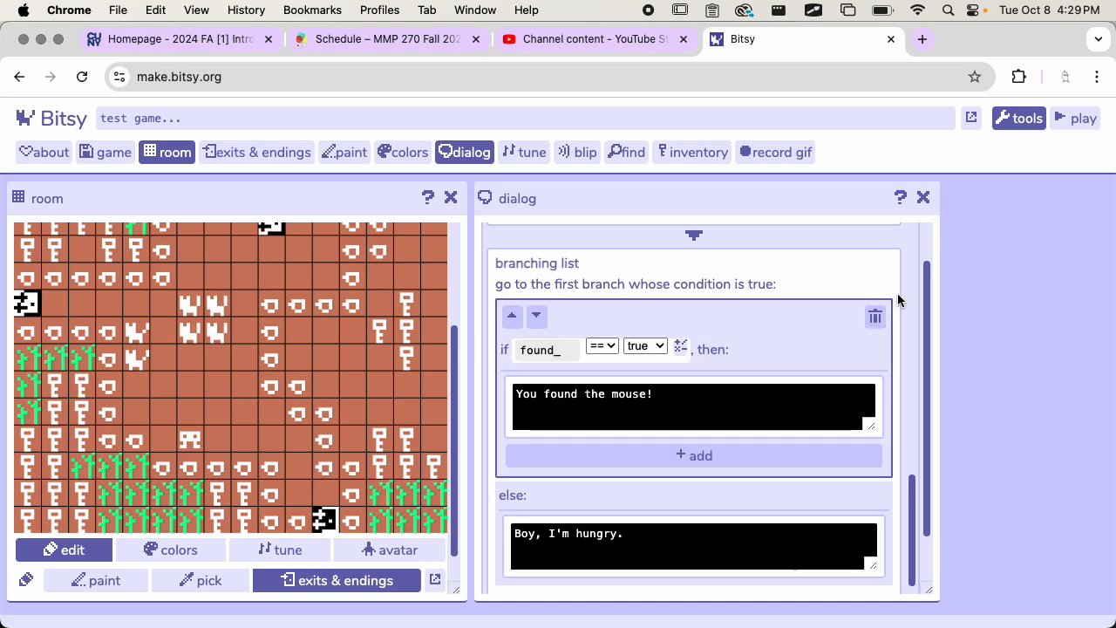
pyautogui.scroll(-1, 909, 329)
pyautogui.scroll(-1, 909, 322)
pyautogui.scroll(3, 909, 322)
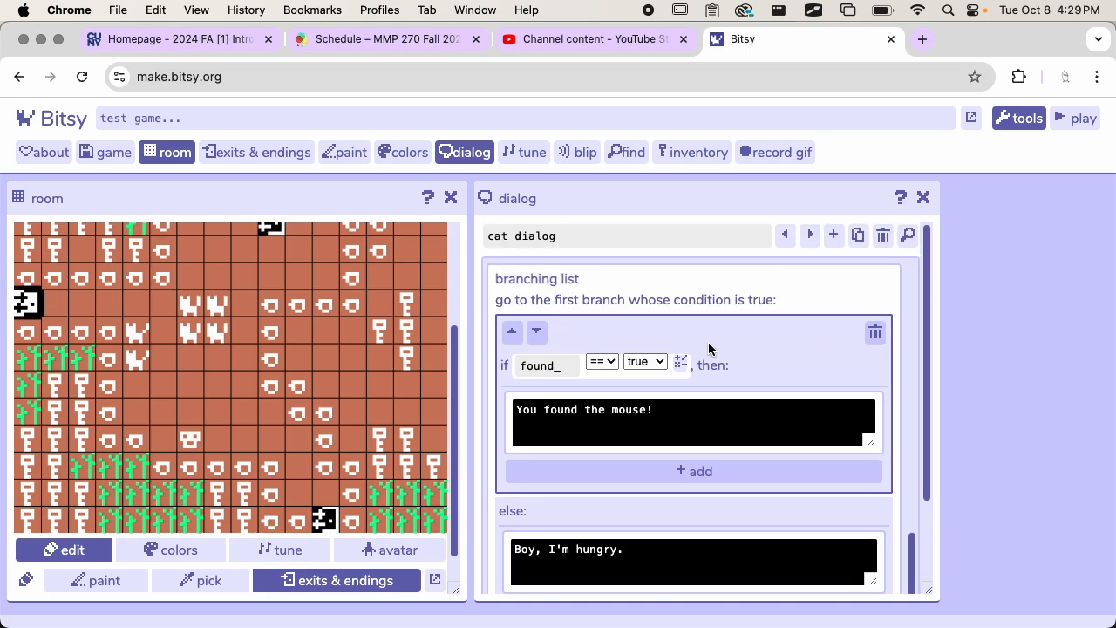
# Step: Switch to the mouse dialog and show the advanced type options of its found_mouse assignment
pyautogui.click(807, 242)
pyautogui.click(807, 243)
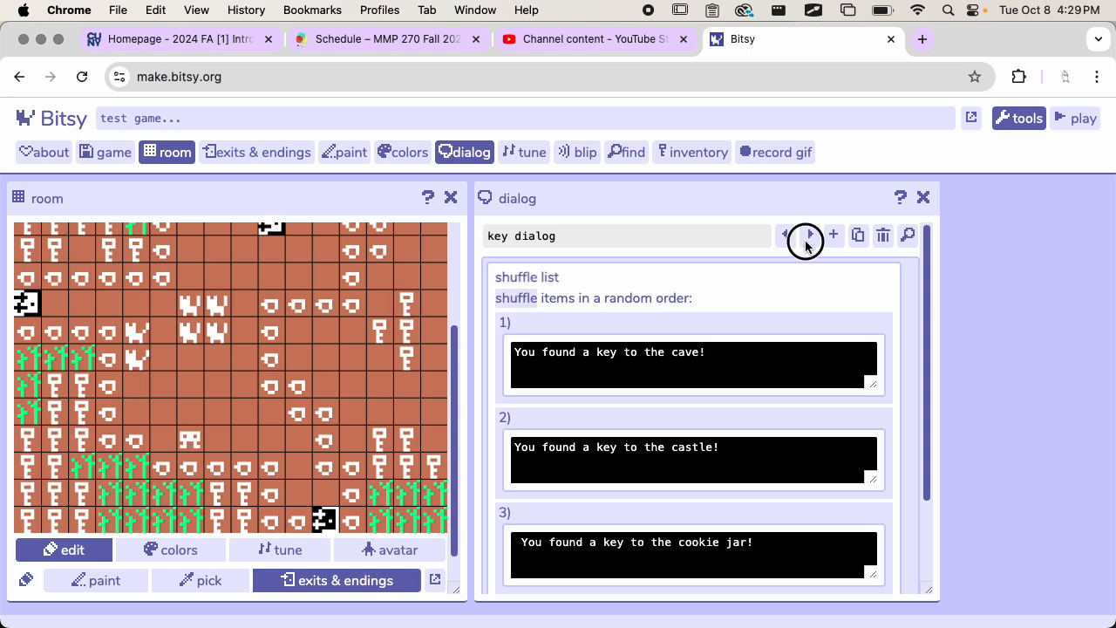
pyautogui.click(807, 242)
pyautogui.click(807, 243)
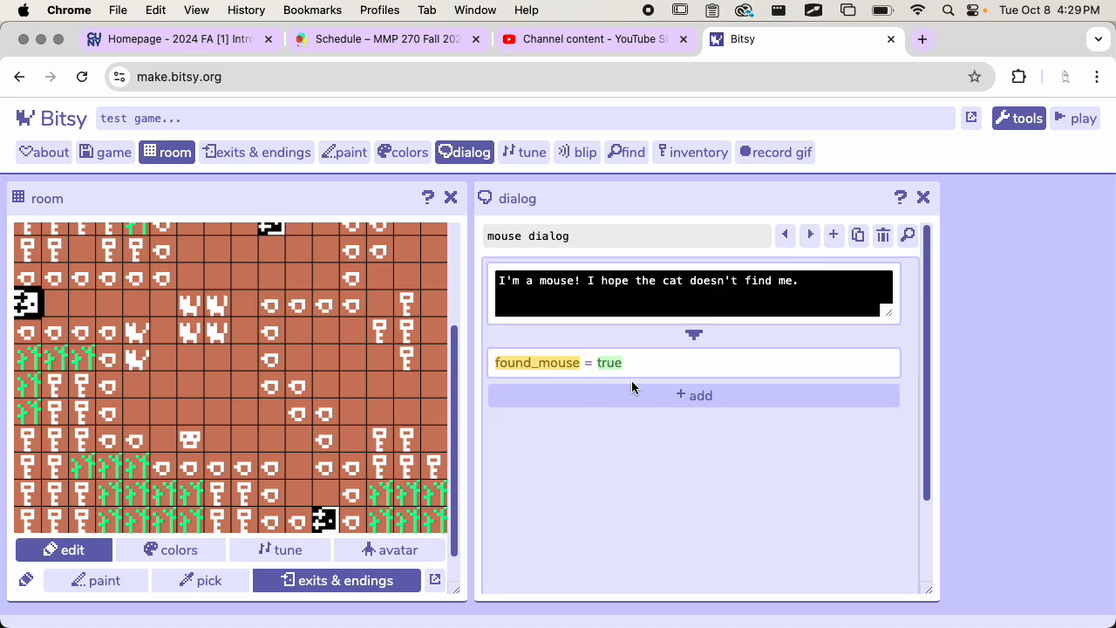
pyautogui.click(656, 370)
pyautogui.click(588, 372)
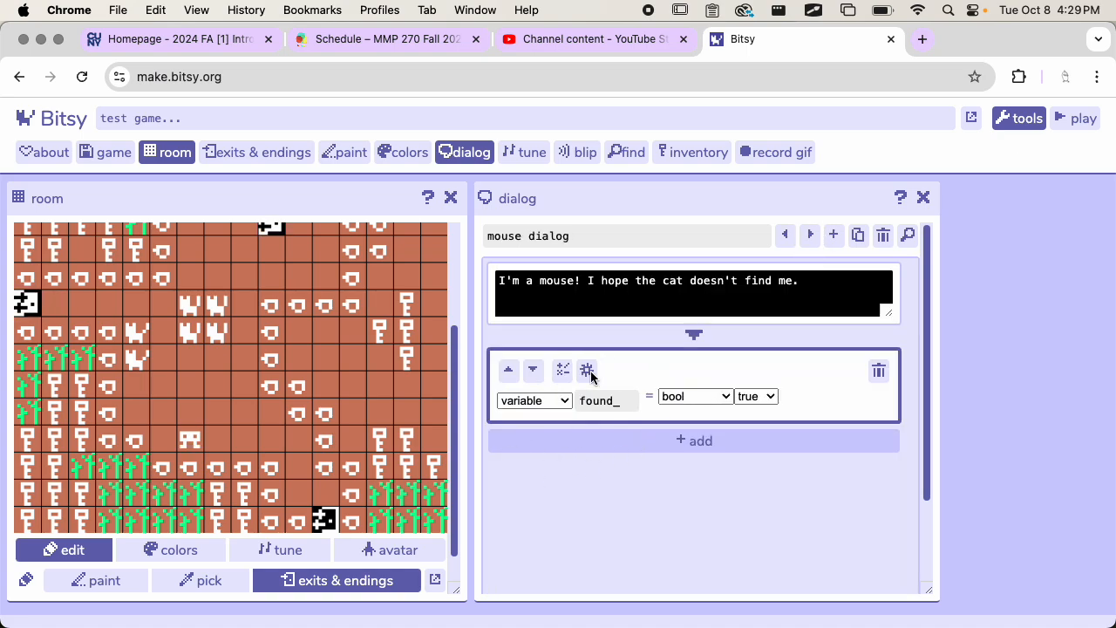
pyautogui.click(589, 371)
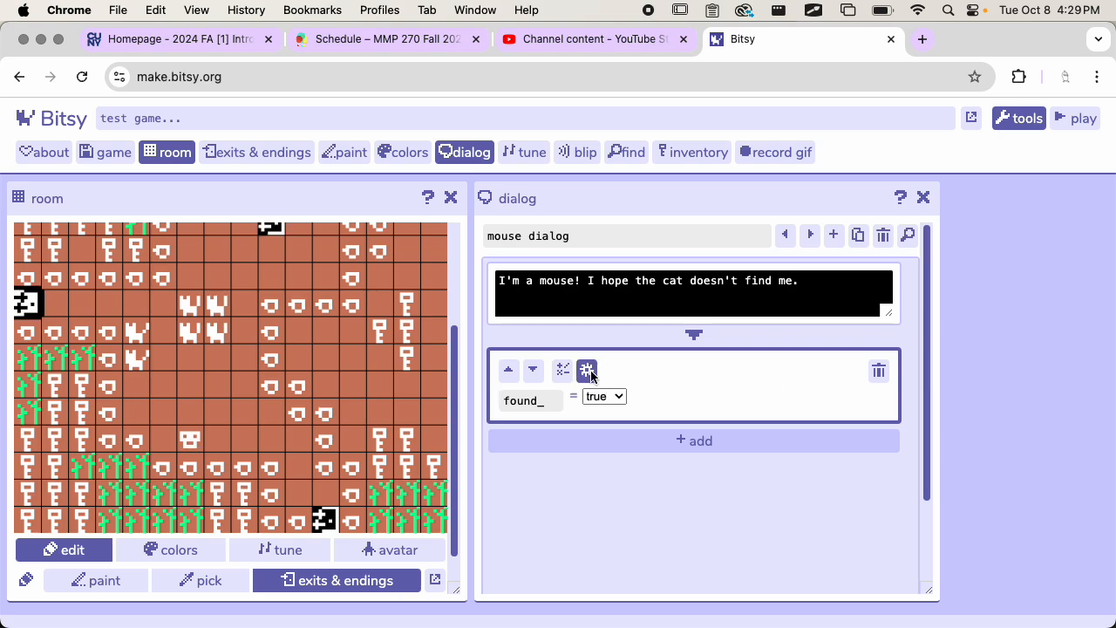
pyautogui.click(589, 372)
# Step: Check the type choices and the variable name suggestions for the assigned variable, keeping the type as variable
pyautogui.click(530, 404)
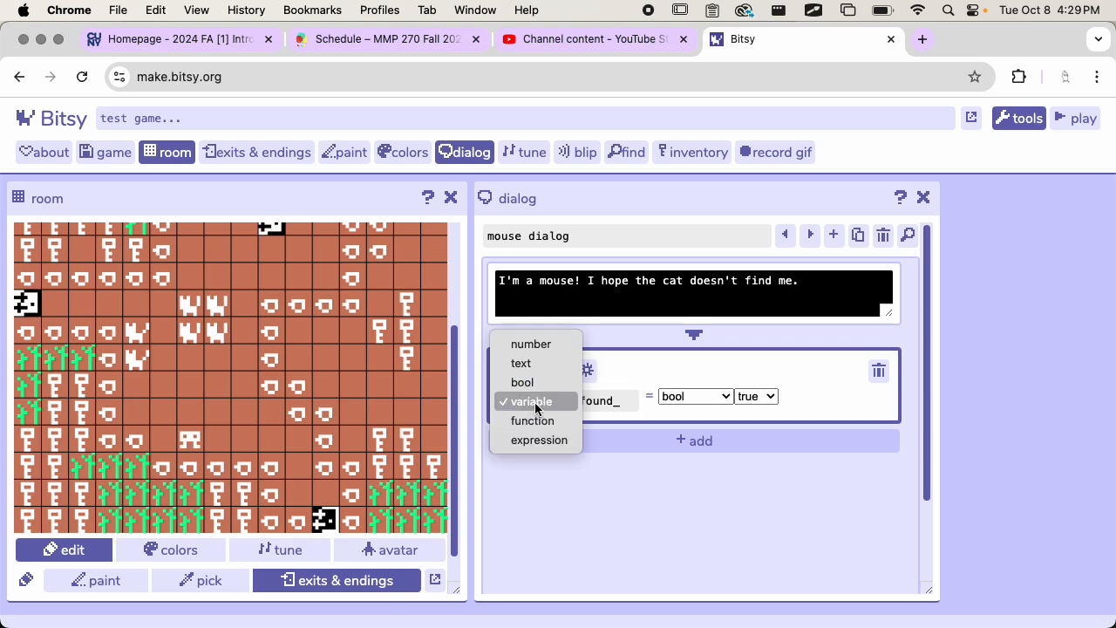
pyautogui.click(560, 404)
pyautogui.click(594, 404)
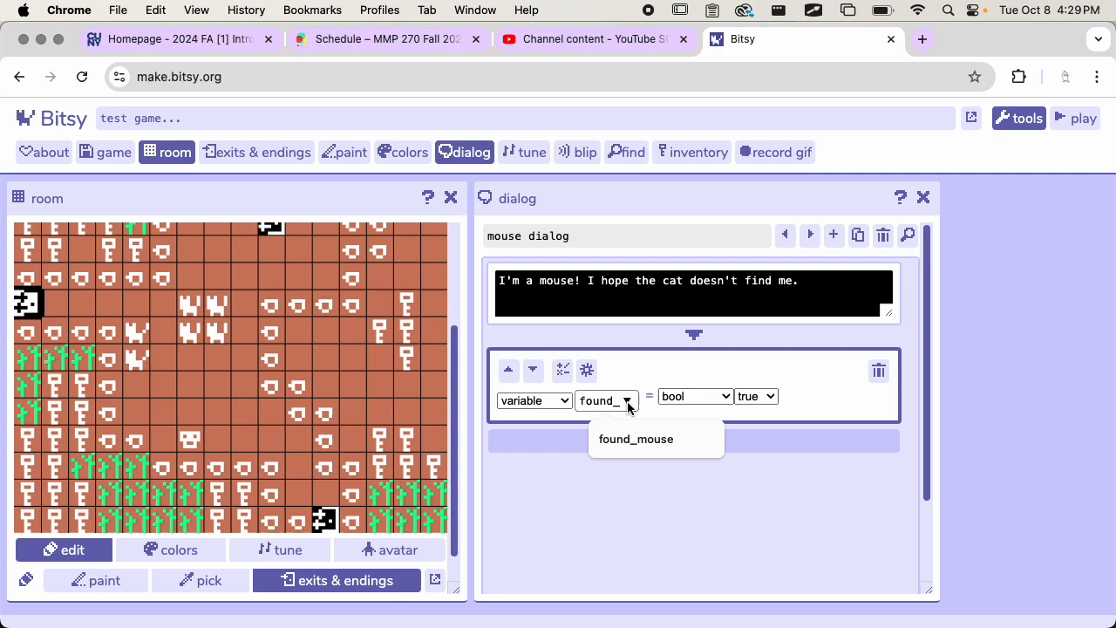
pyautogui.click(628, 399)
pyautogui.click(630, 402)
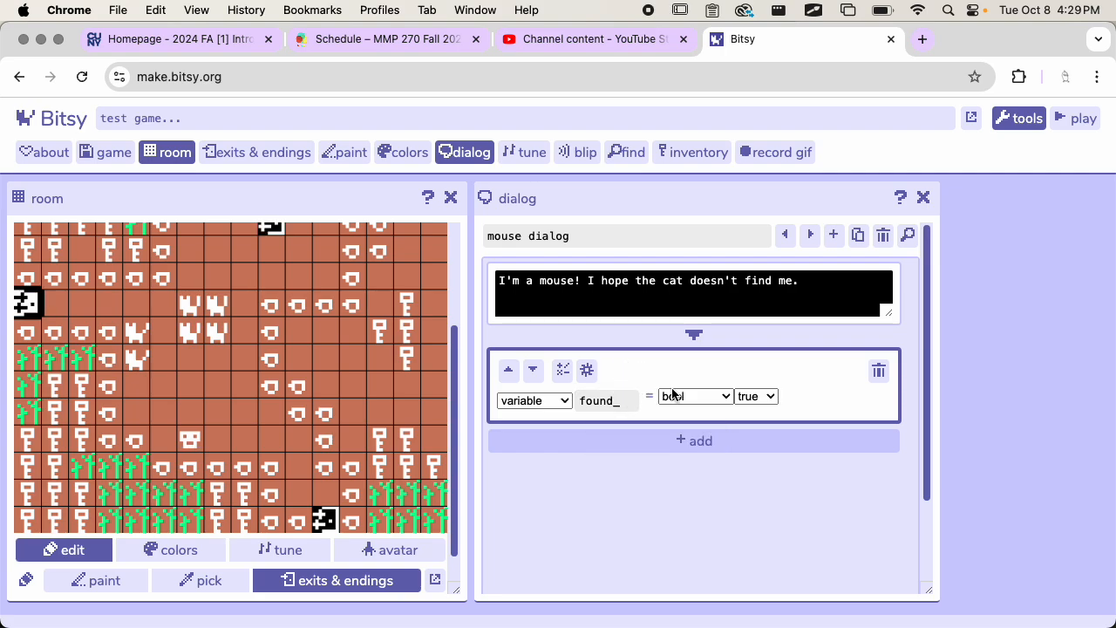
# Step: Review the types available for the value assigned to found_mouse, keeping bool
pyautogui.click(715, 398)
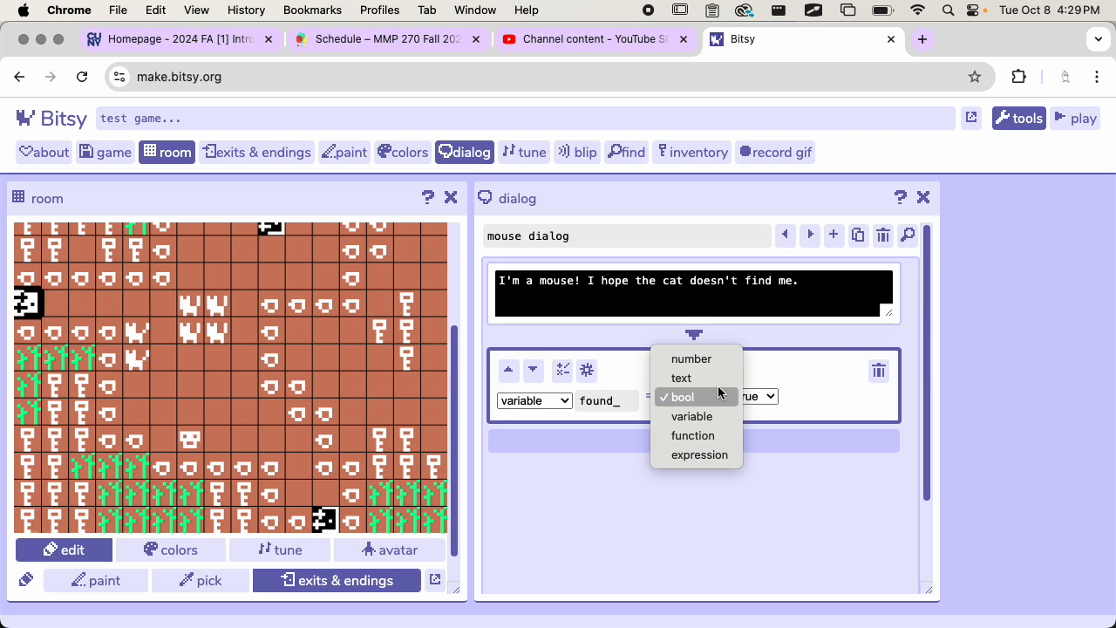
pyautogui.click(689, 398)
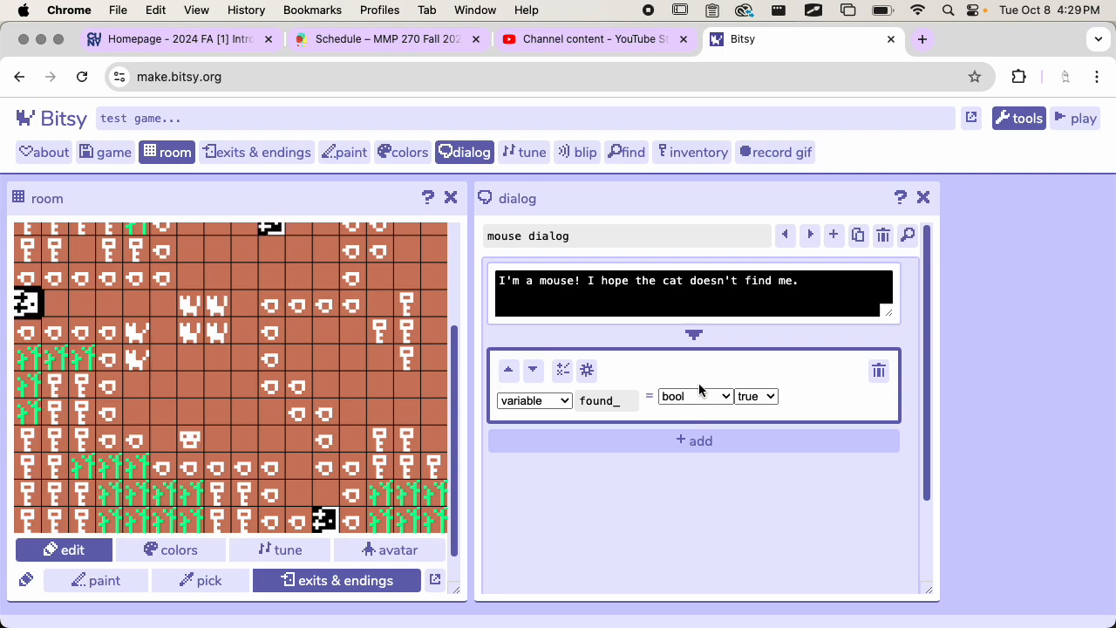
pyautogui.click(701, 396)
pyautogui.click(713, 400)
pyautogui.click(699, 398)
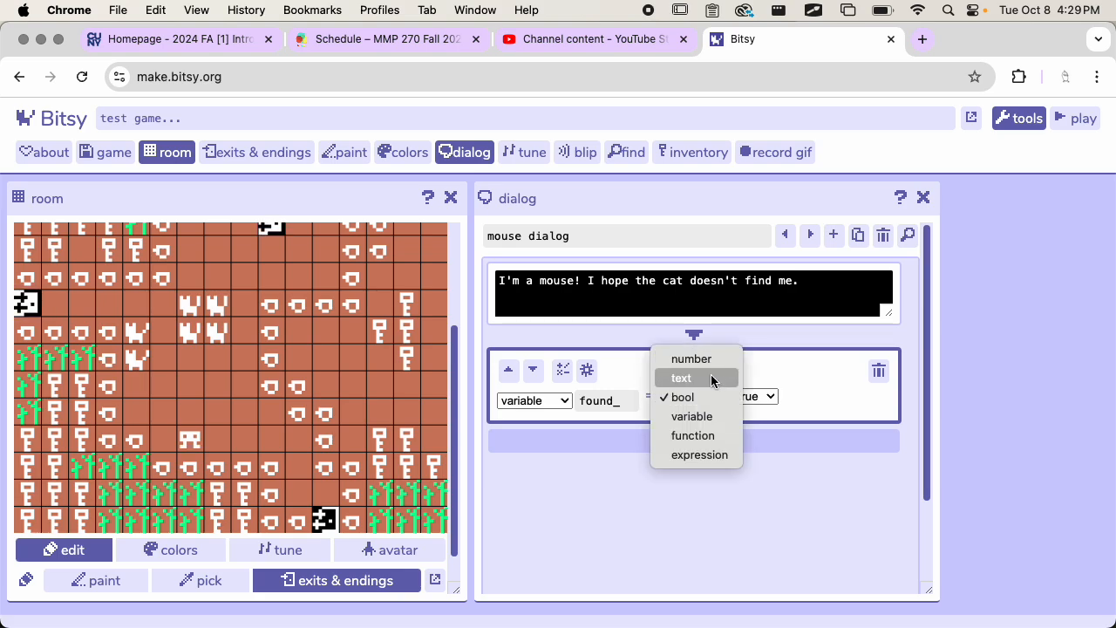
pyautogui.click(710, 398)
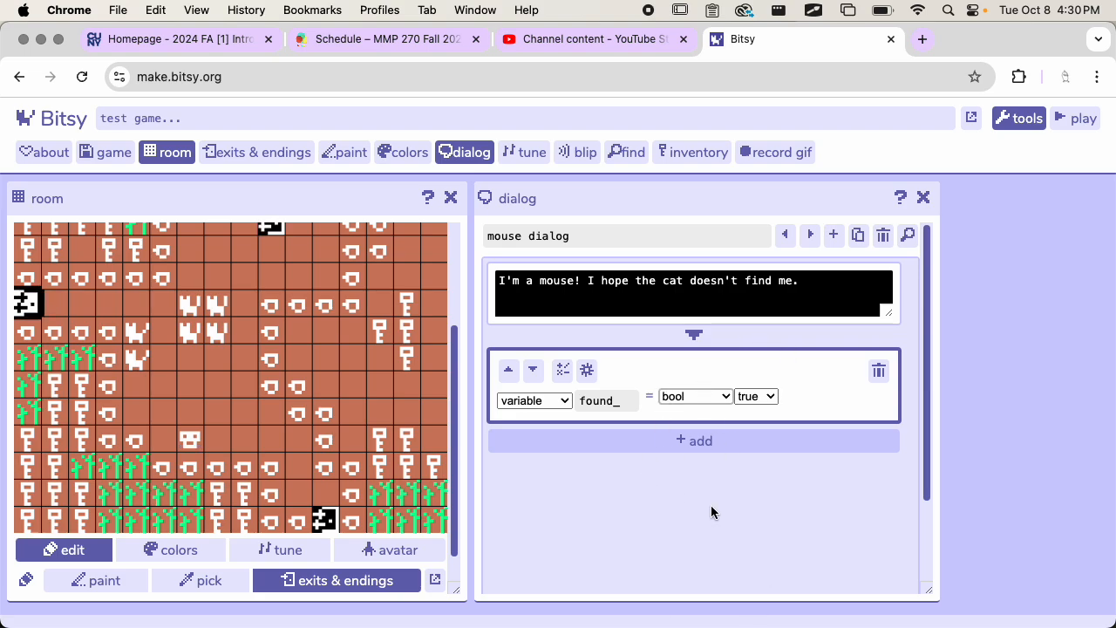
# Step: Open the found_mouse assignment in the math expression editor and erase the whole expression
pyautogui.click(607, 400)
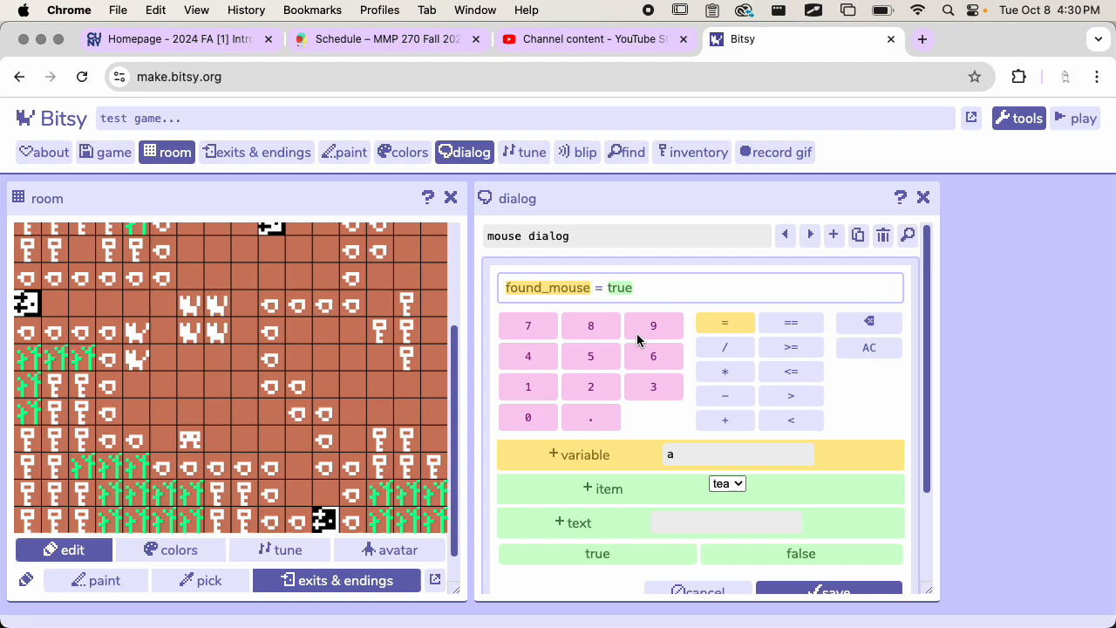
pyautogui.scroll(-2, 746, 383)
pyautogui.scroll(2, 747, 403)
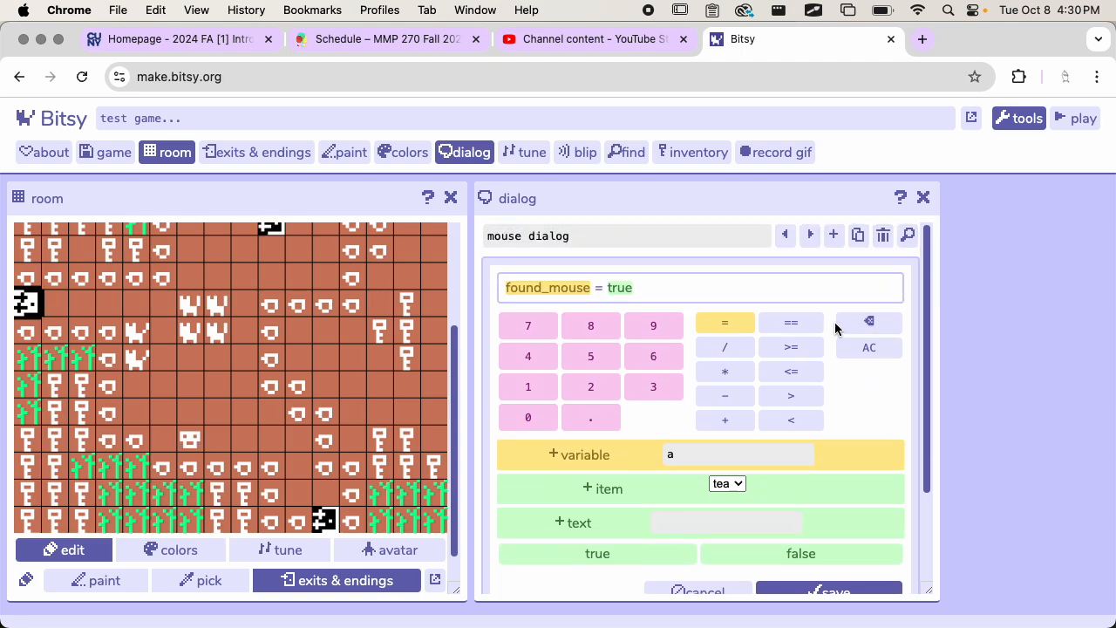
pyautogui.click(869, 325)
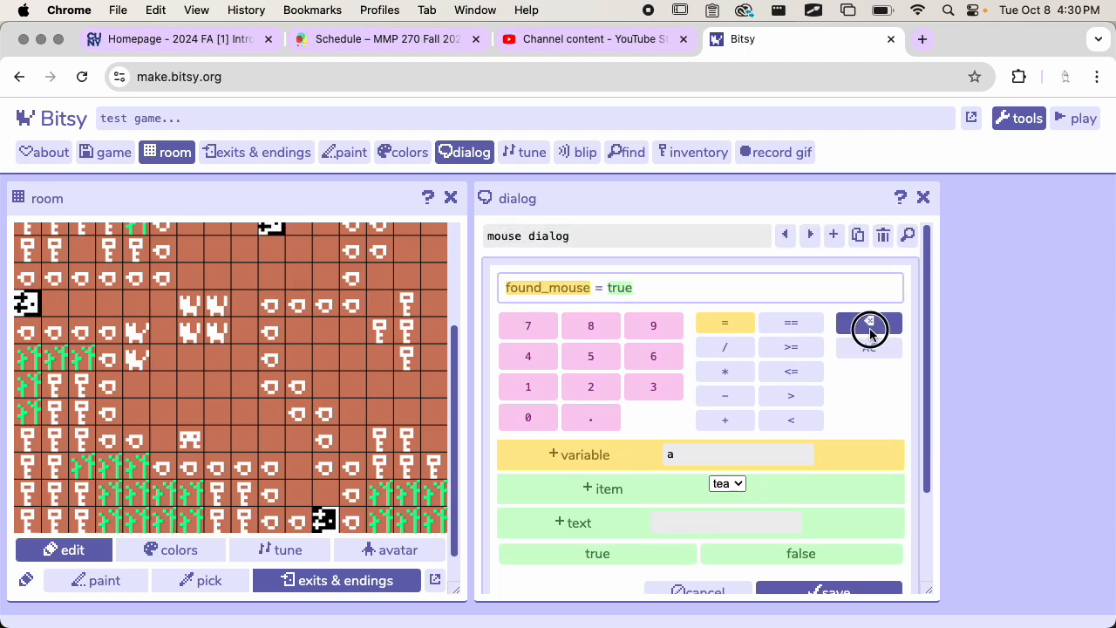
pyautogui.click(870, 325)
pyautogui.click(870, 324)
# Step: Start the expression with the variable found_mouse followed by the = operator
pyautogui.click(712, 455)
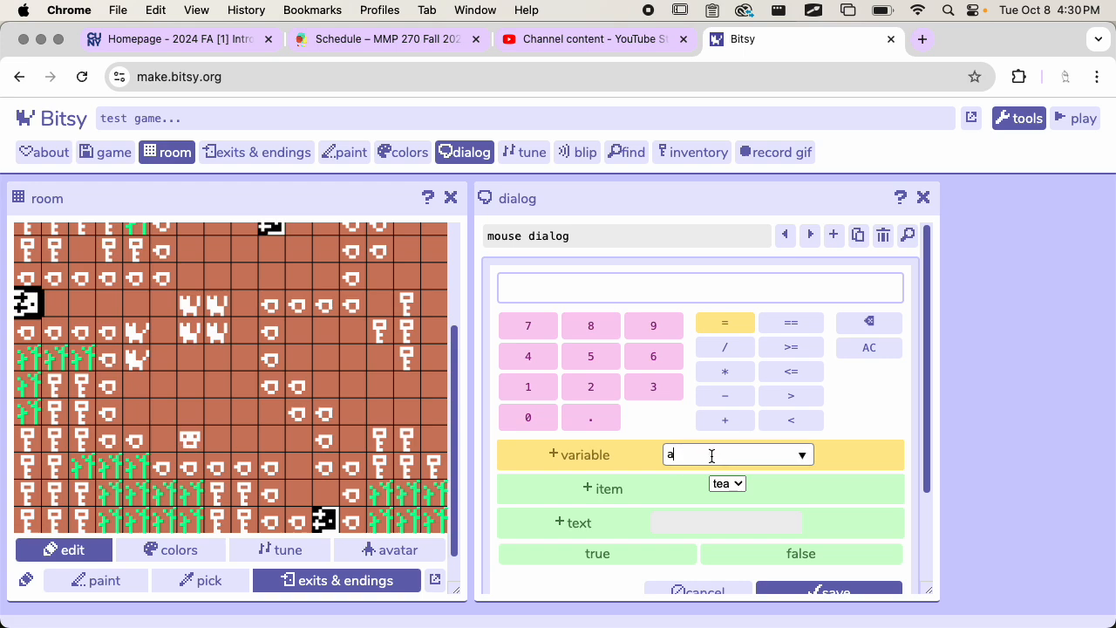
pyautogui.write('found_mouse')
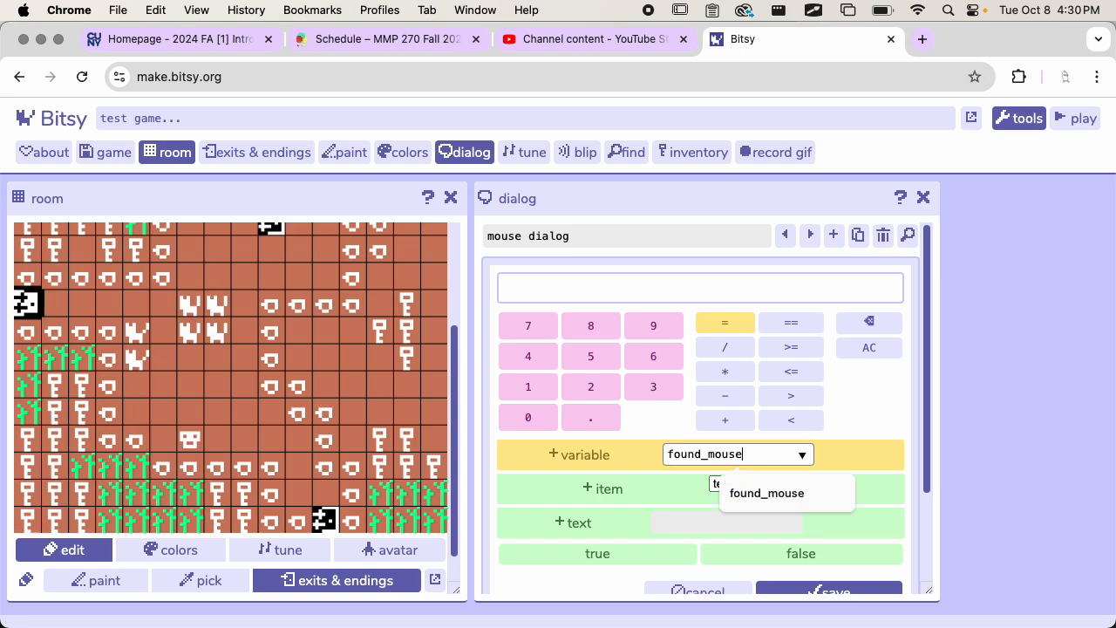
pyautogui.click(570, 462)
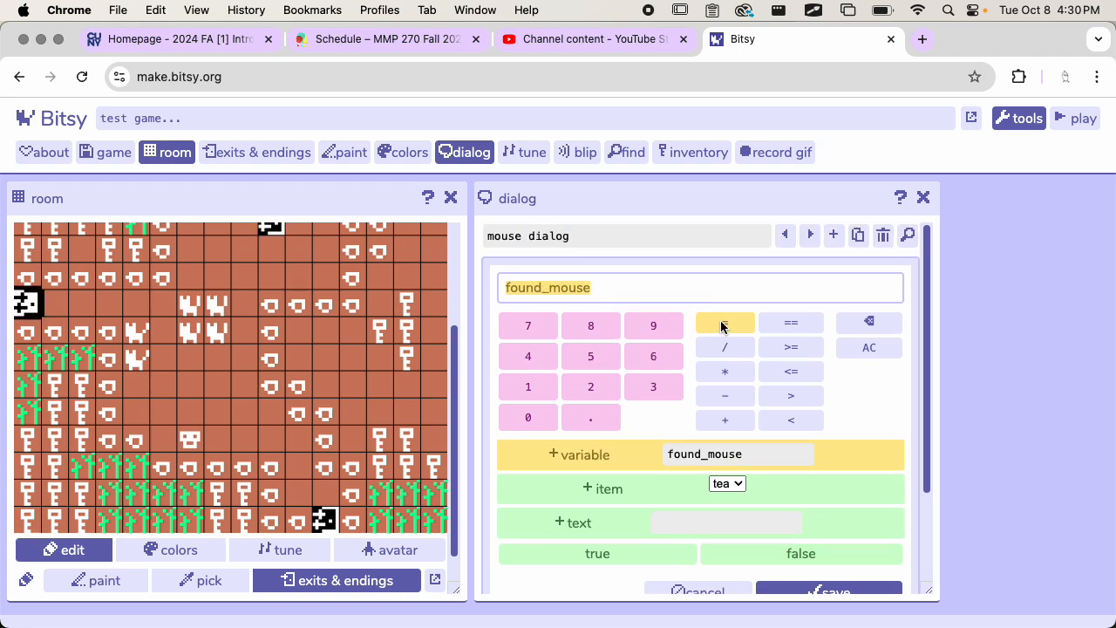
pyautogui.click(721, 324)
# Step: Complete the found_mouse expression with the value true and save it to the mouse dialog
pyautogui.scroll(-1, 762, 349)
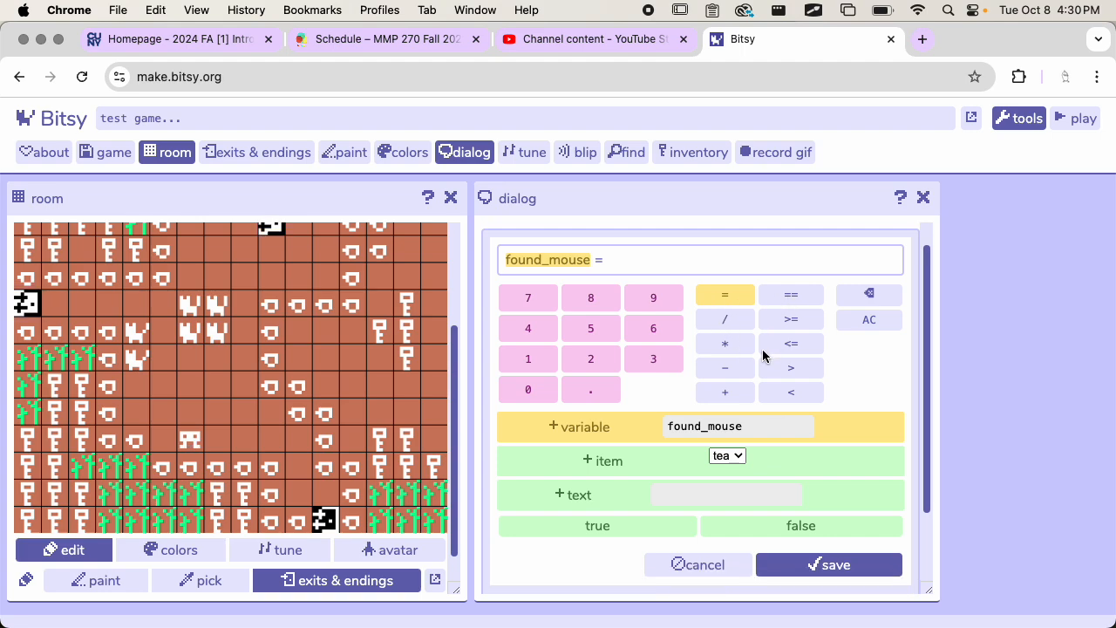
pyautogui.scroll(1, 750, 351)
pyautogui.scroll(-1, 645, 397)
pyautogui.scroll(1, 564, 242)
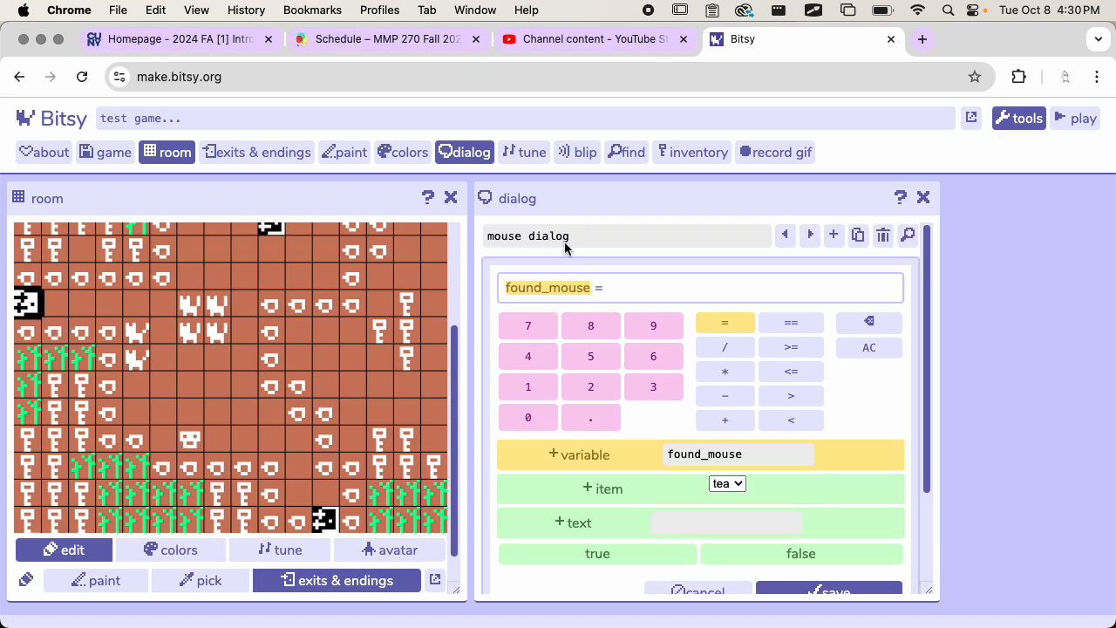
pyautogui.scroll(-1, 711, 335)
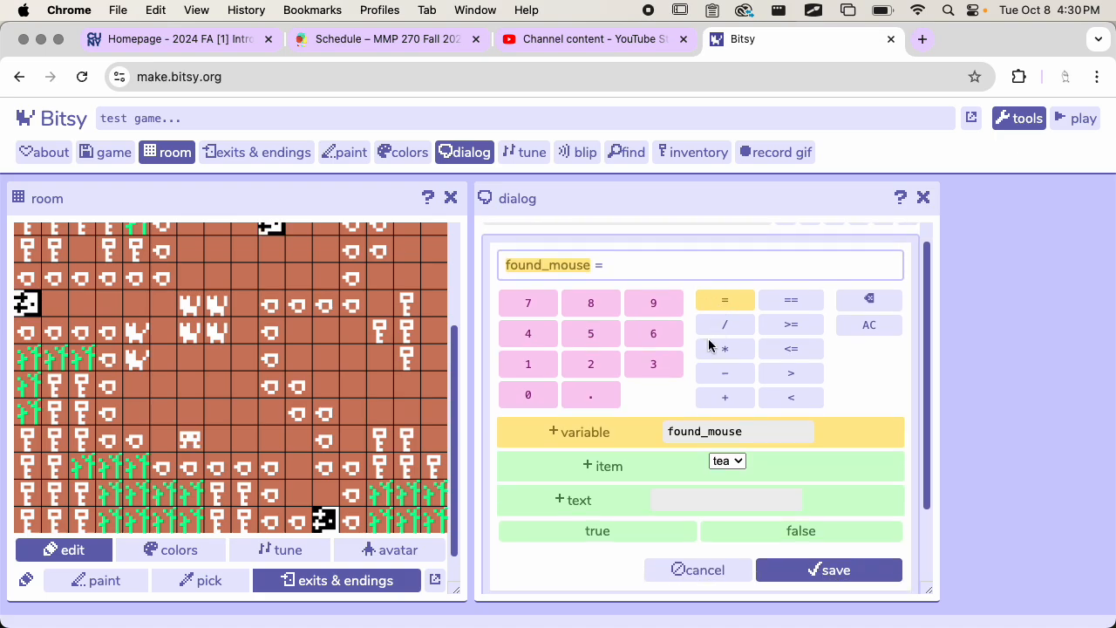
pyautogui.click(620, 529)
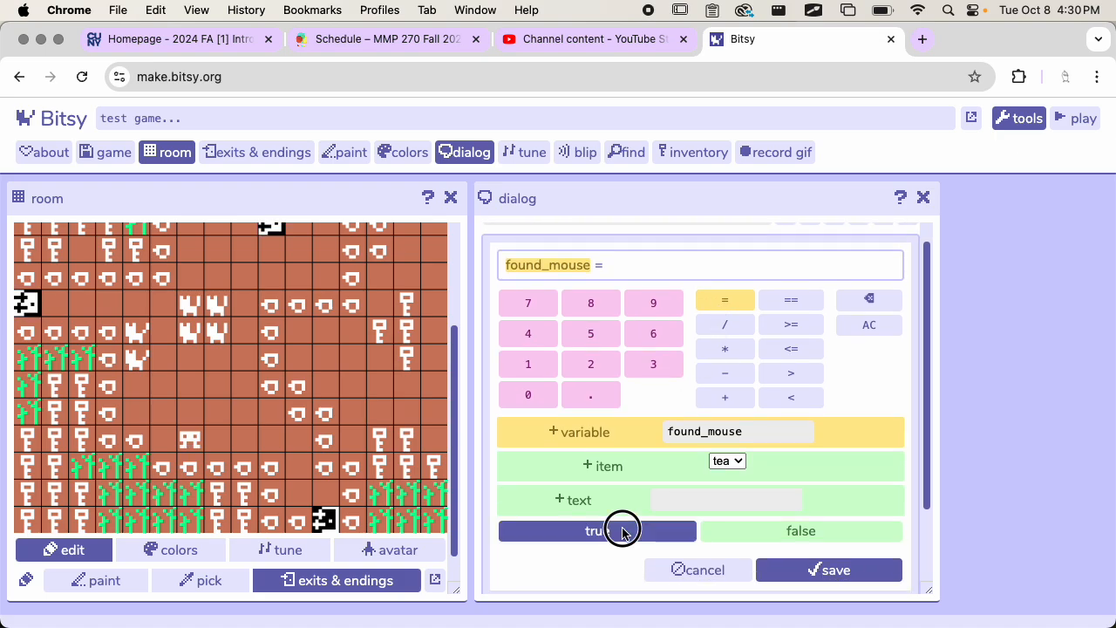
pyautogui.click(792, 571)
pyautogui.scroll(1, 809, 440)
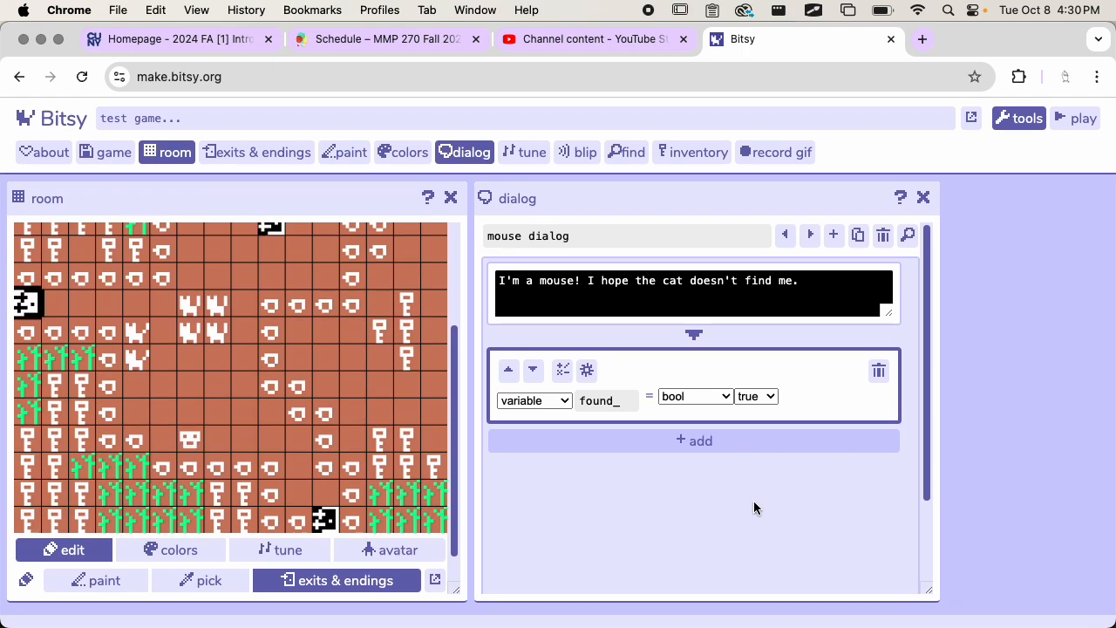
pyautogui.scroll(-3, 630, 559)
pyautogui.scroll(3, 630, 559)
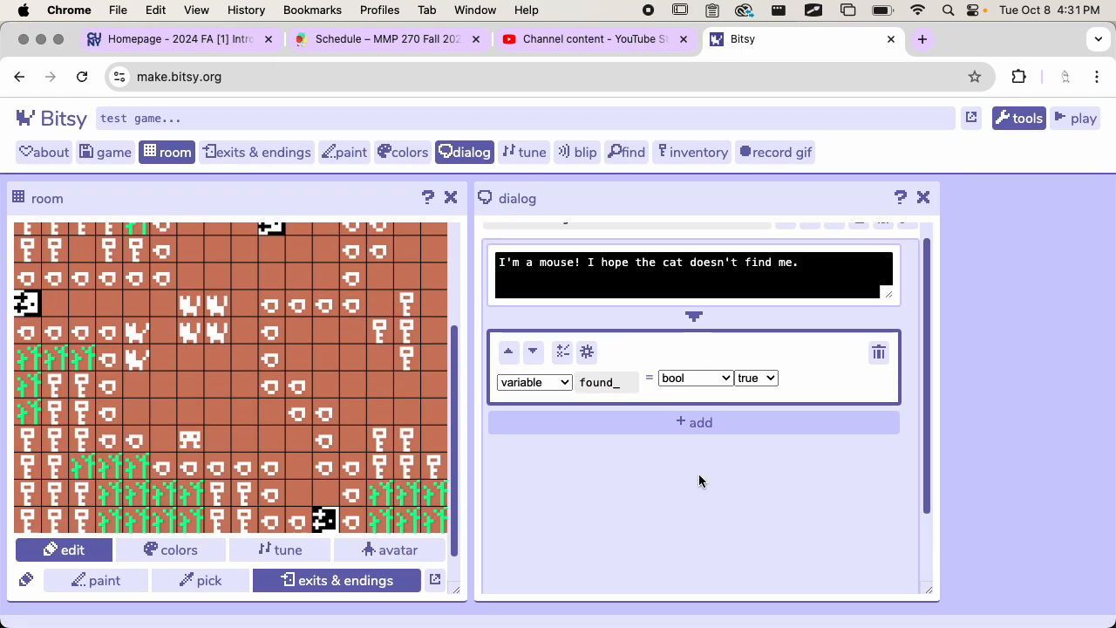